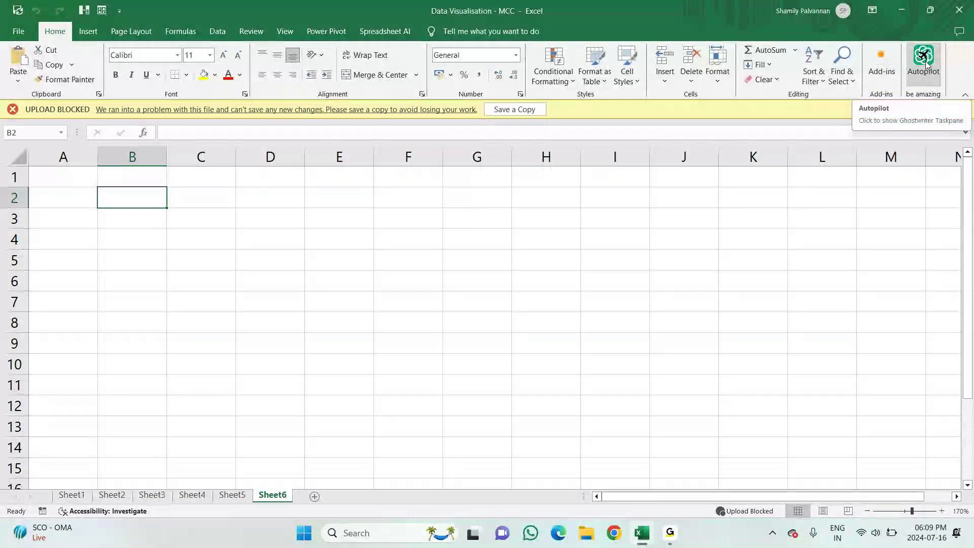
Step: Search the Excel add-ins for autopilot and chatgpt3.5 without adding any
click(882, 66)
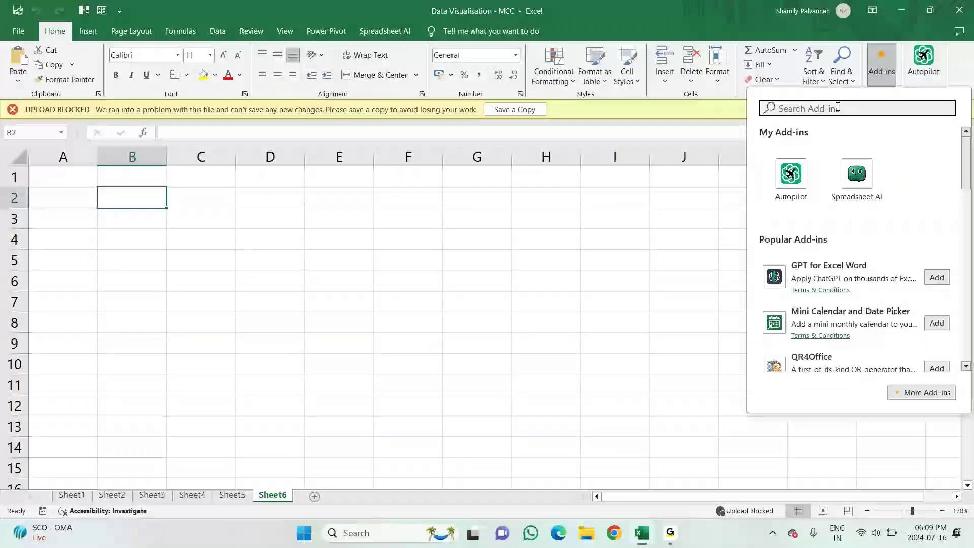
text(autopilot)
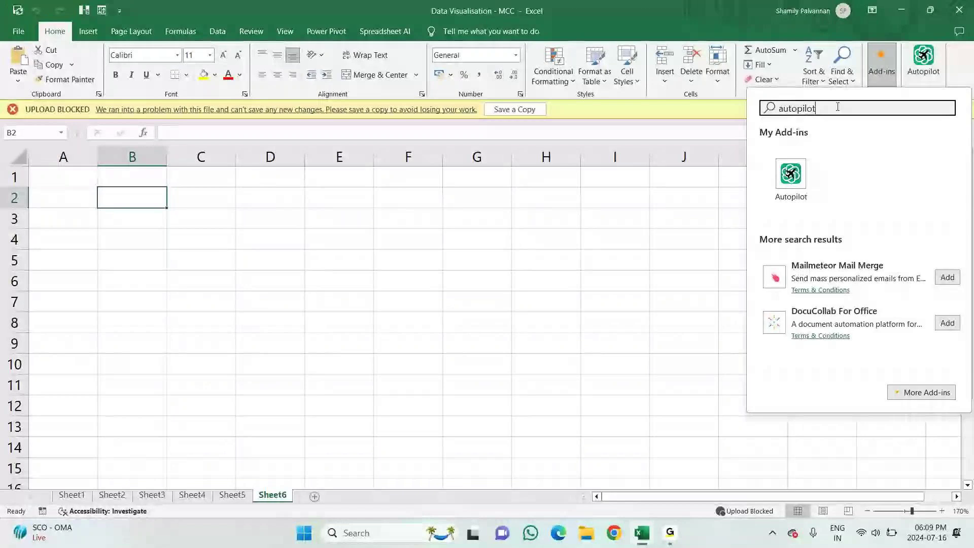
mouse_move(790, 177)
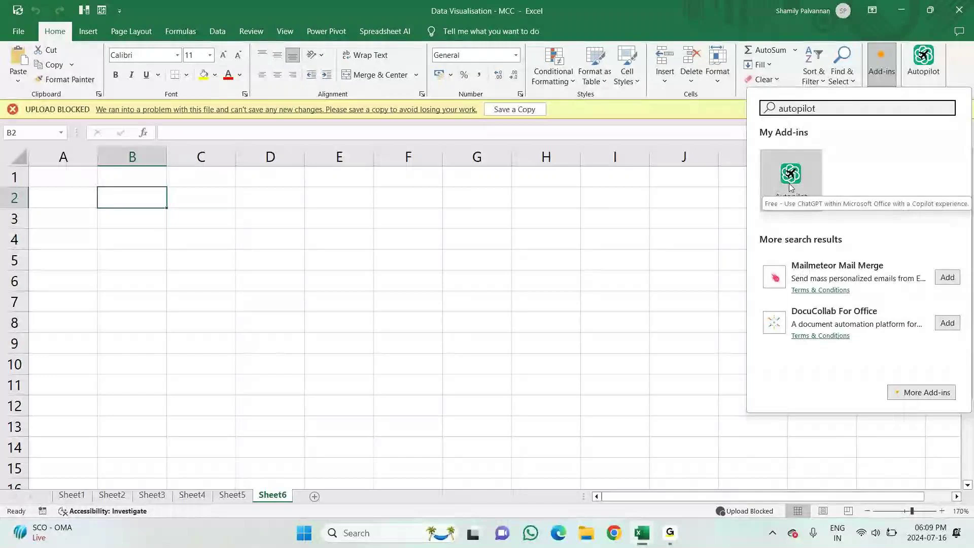
text(chat)
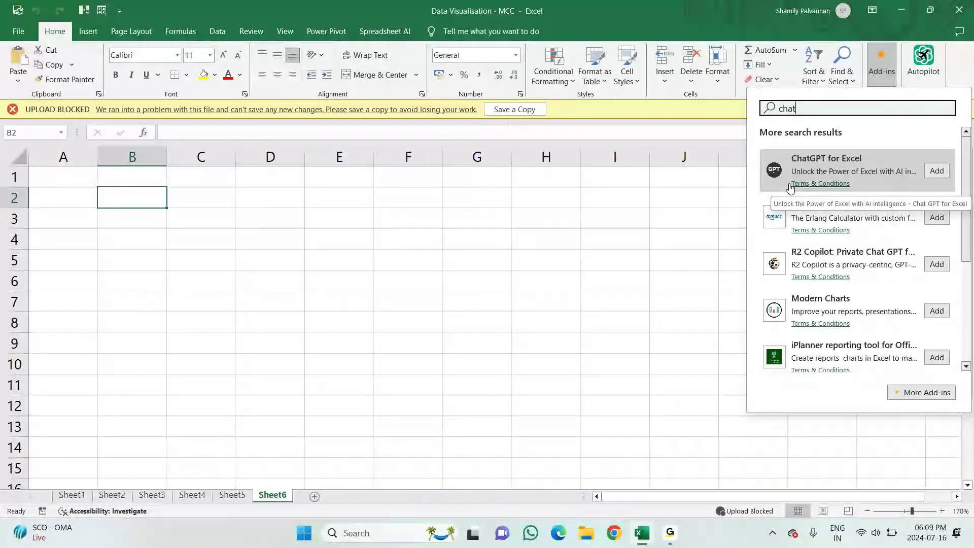
text(gpt3.5)
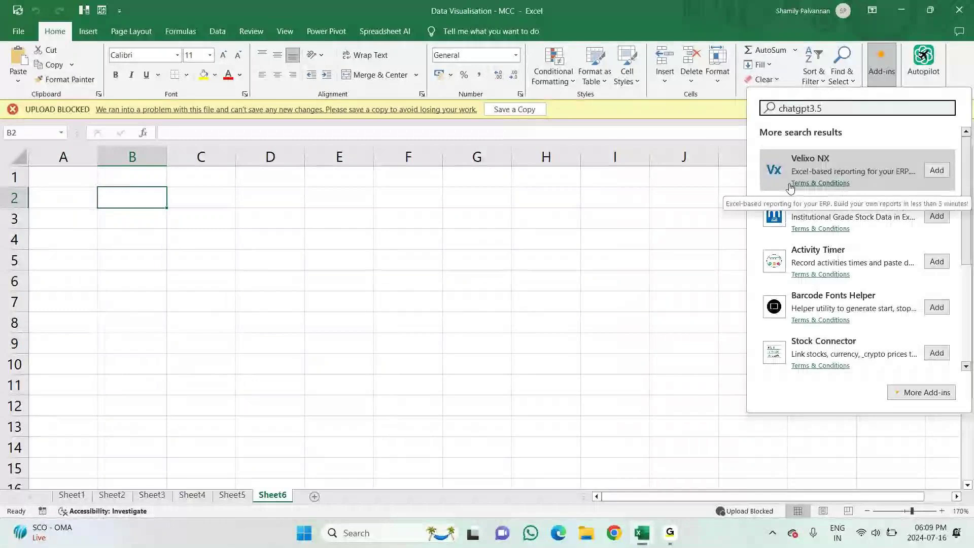
Step: Clear the add-in search, close the add-ins panel, and launch Chrome
key(BackSpace)
key(BackSpace)
key(BackSpace)
key(BackSpace)
key(BackSpace)
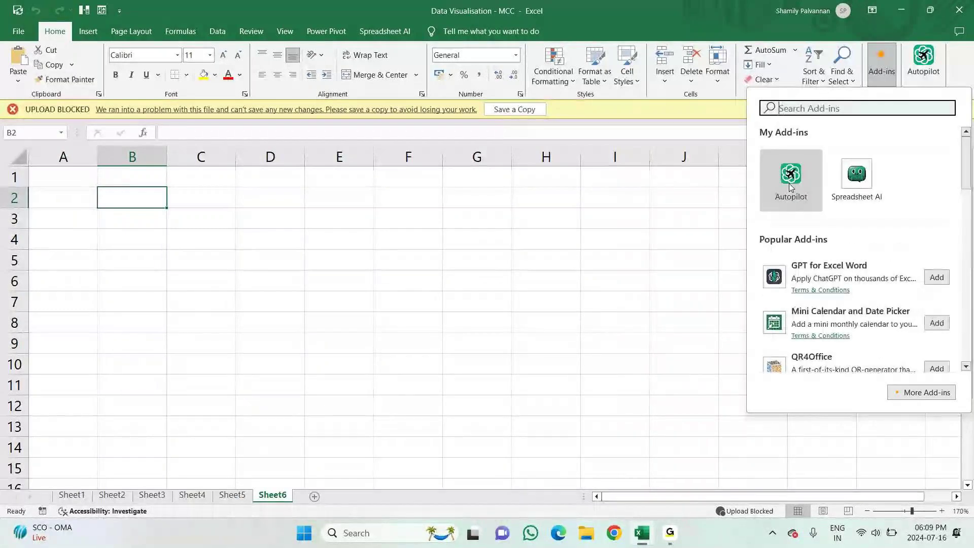
click(564, 302)
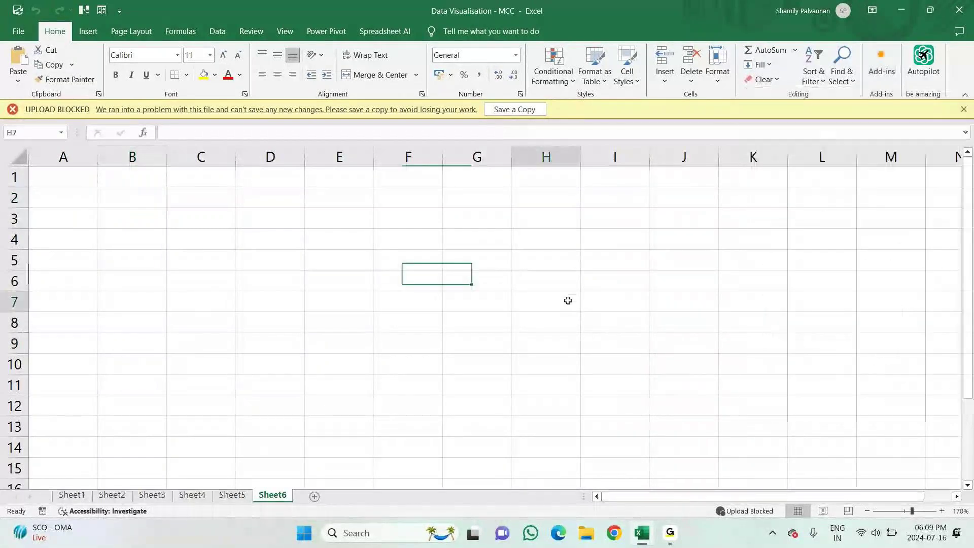
click(613, 535)
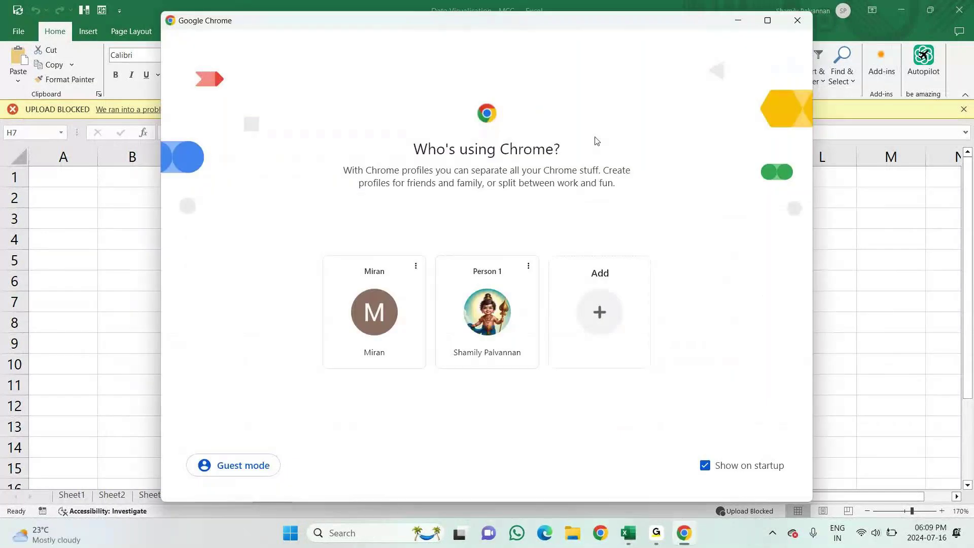
Step: Choose a Chrome profile, Google 'chatgpt', and open the ChatGPT chat from OpenAI's page
click(484, 321)
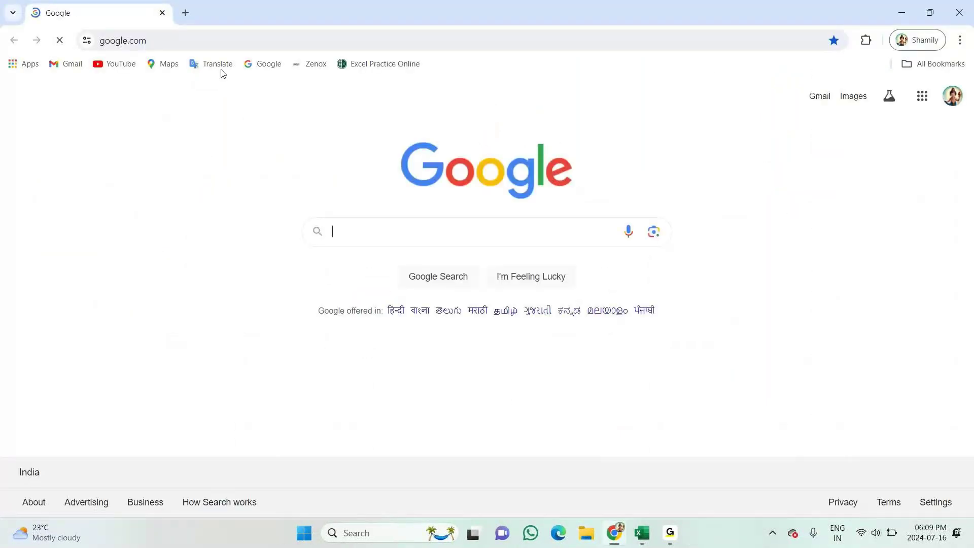
click(191, 42)
text(chat)
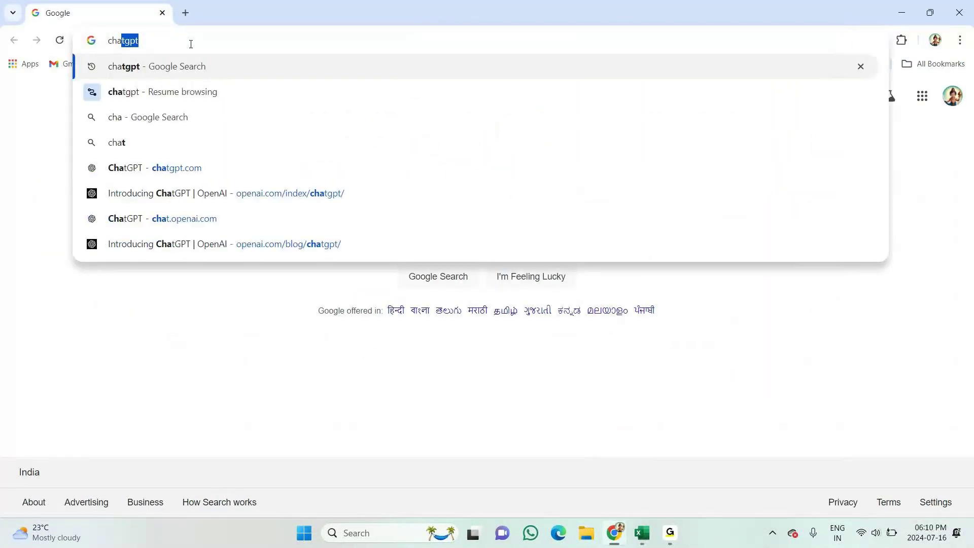
text(gpt)
key(Return)
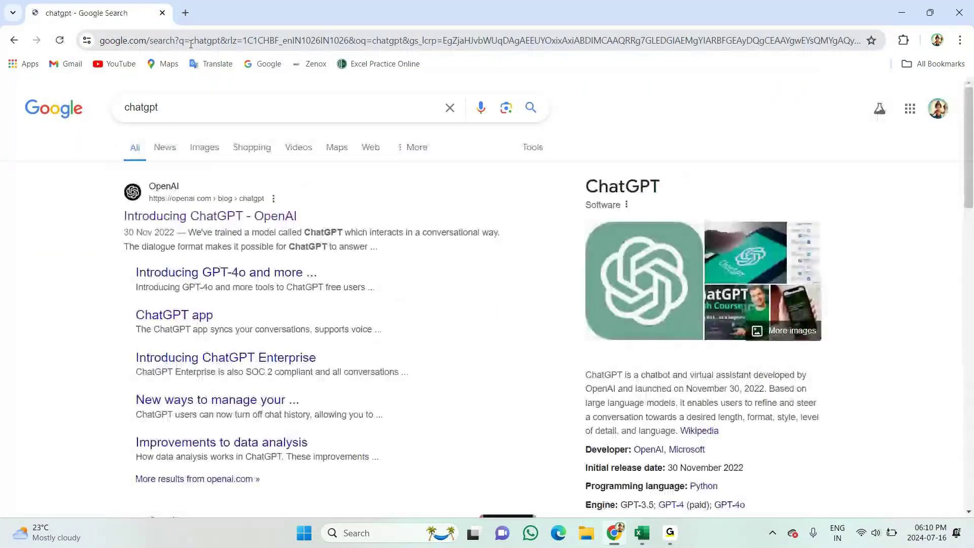
click(168, 222)
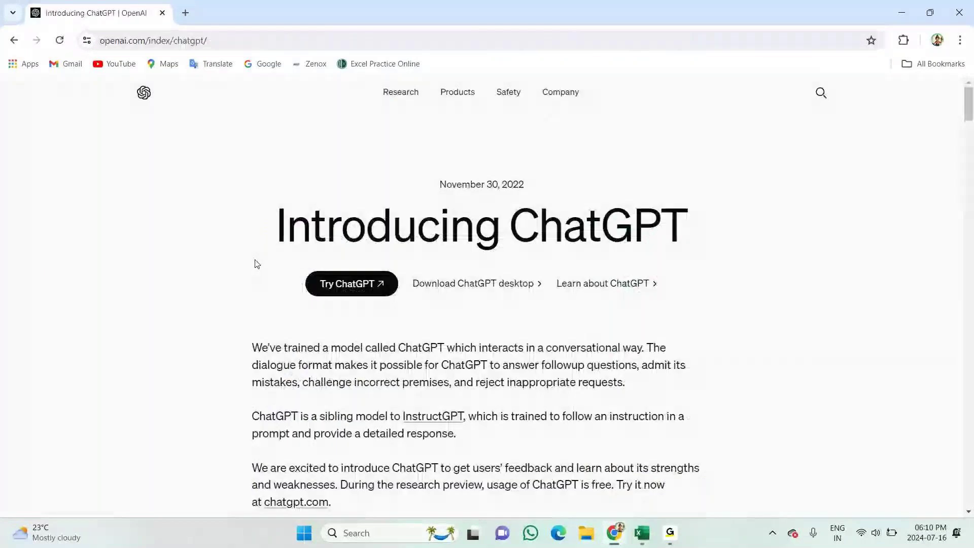
click(336, 285)
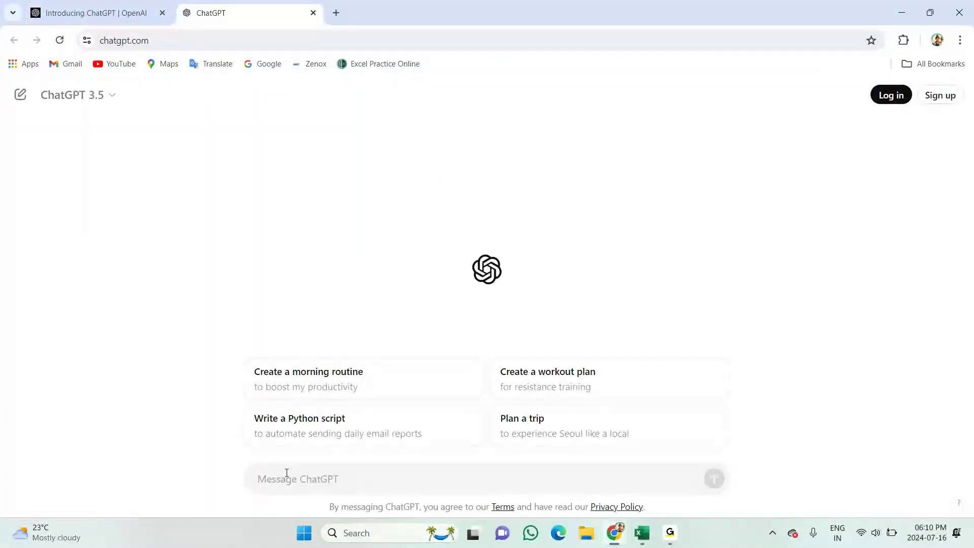
Step: Ask ChatGPT to 'give me a list of 20 names' and stay logged out
text(gin)
key(BackSpace)
text(ve )
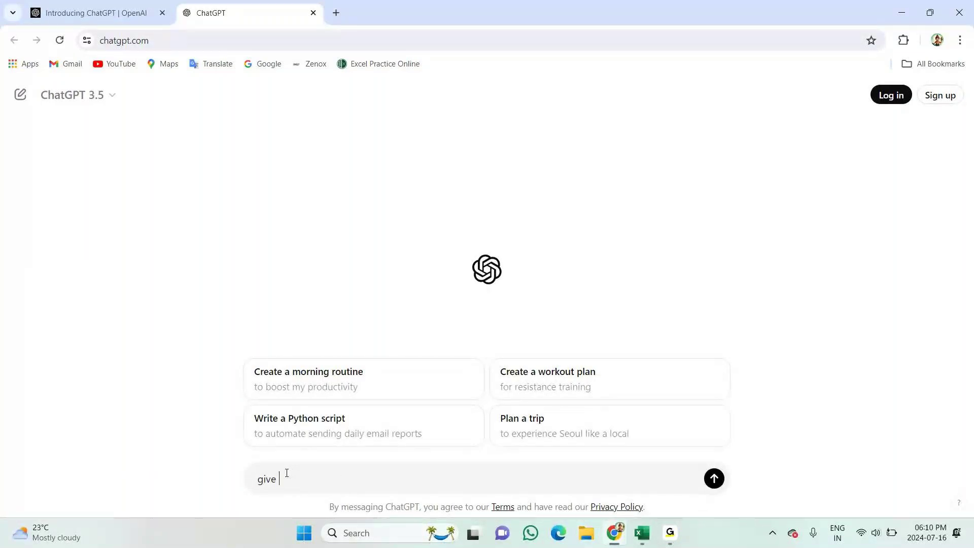
text(me a list of 20 names)
key(Return)
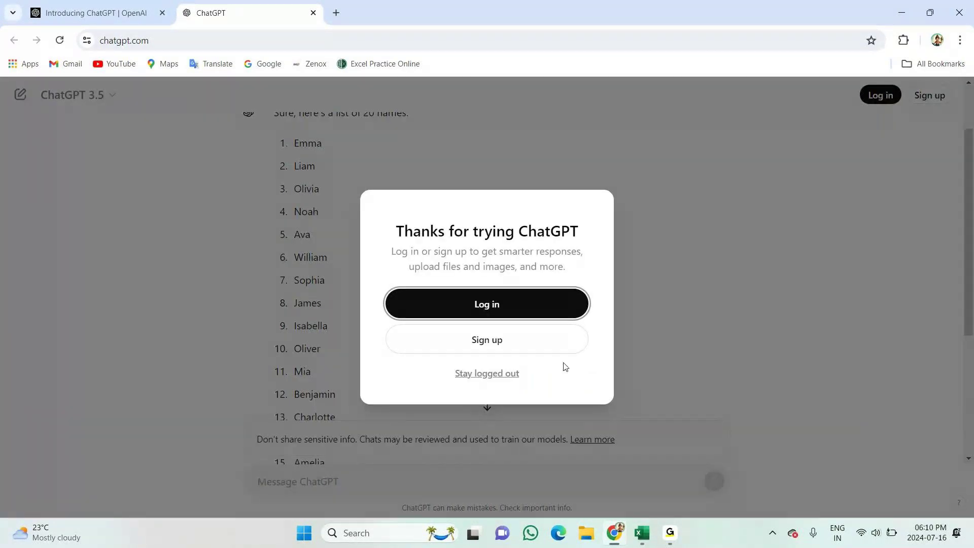
click(487, 373)
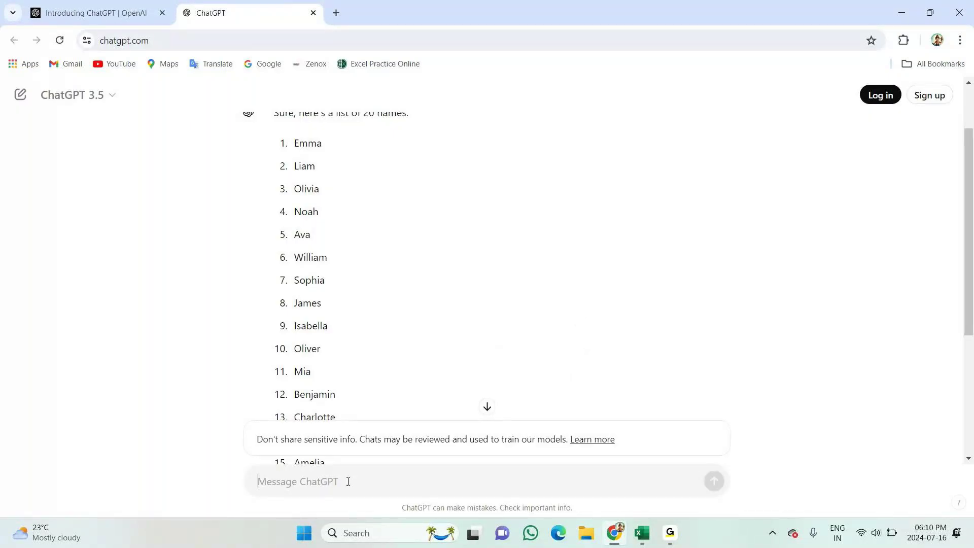
Step: Ask ChatGPT to provide the names without serial numbers
text(provide wit)
key(BackSpace)
key(BackSpace)
text(ithout sl)
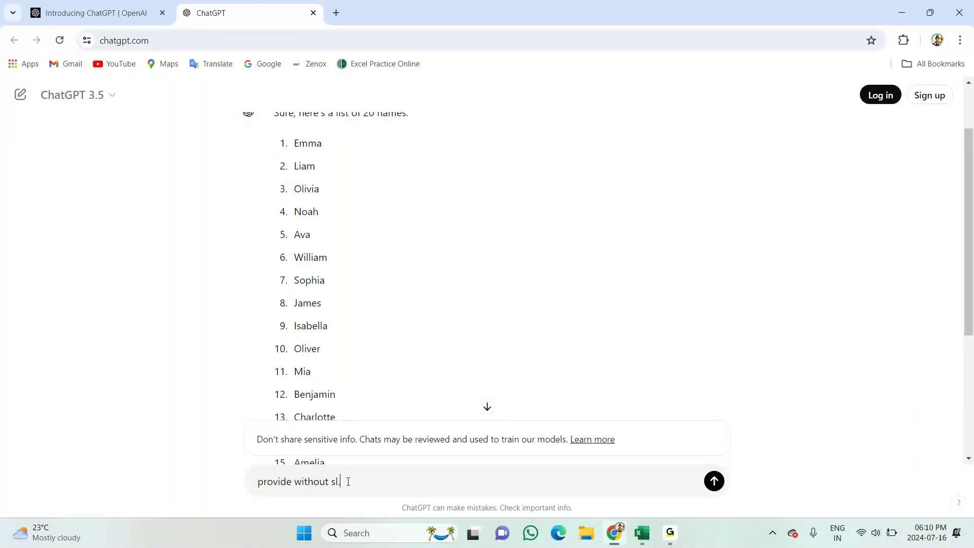
text(.no)
key(Return)
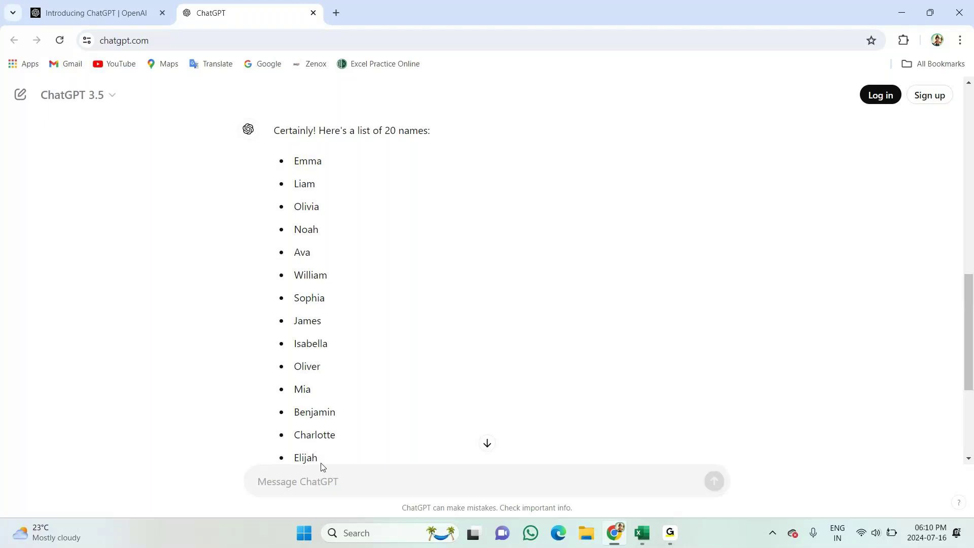
Step: Copy the bulleted list of 20 names and return to Excel at cell B2
drag(955, 351, 962, 422)
mouse_move(322, 385)
mouse_down()
mouse_move(300, 271)
mouse_move(300, 83)
mouse_move(289, 321)
mouse_up()
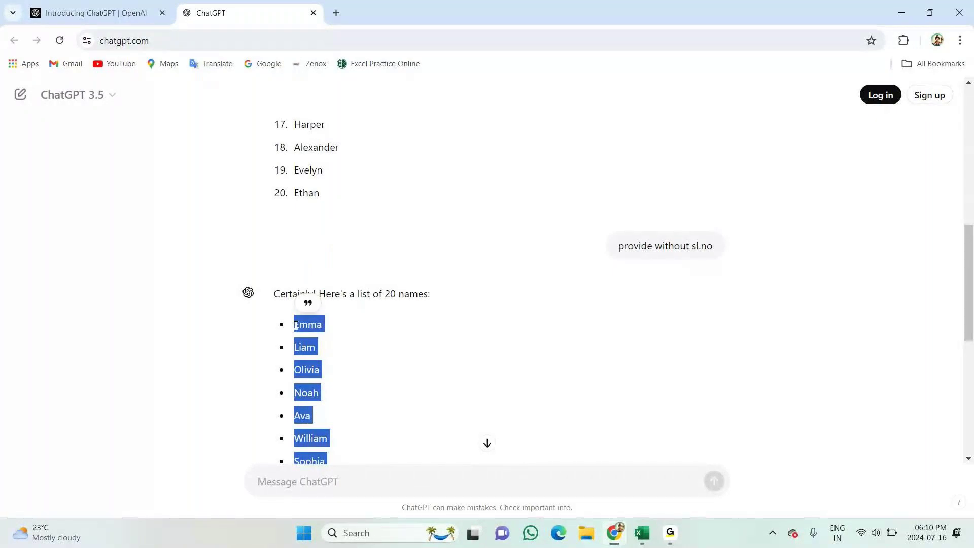
key(alt+Tab)
click(126, 198)
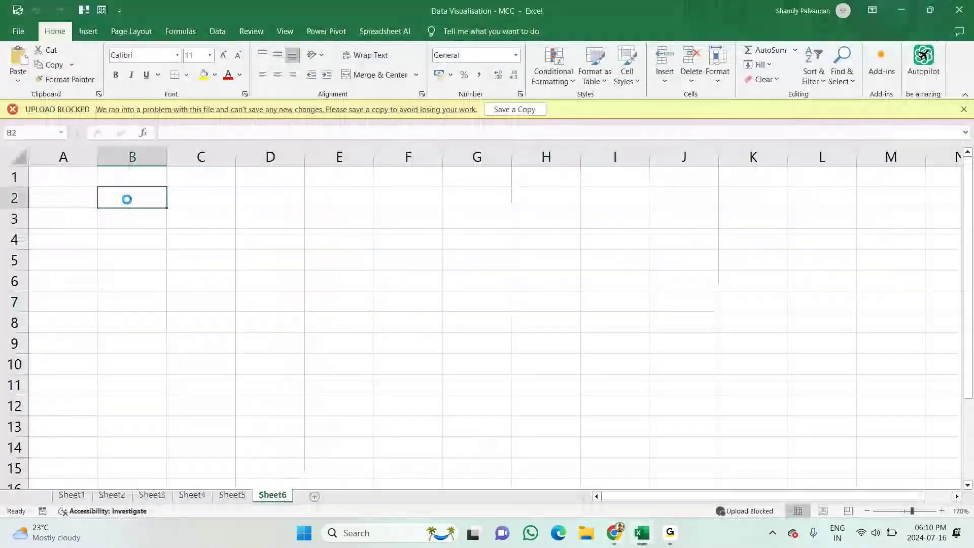
Step: Paste the 20 names into column B and head it 'Names' in B1
key(ctrl+v)
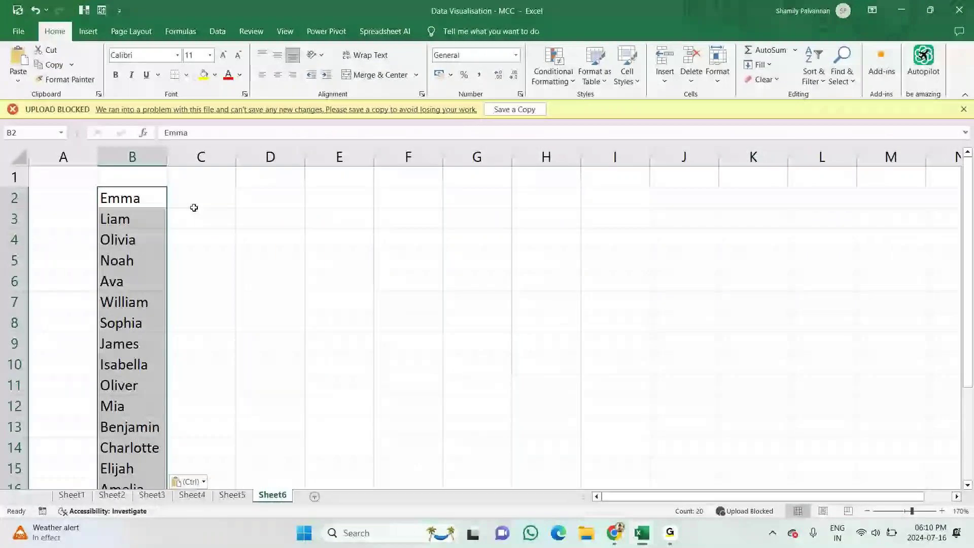
click(192, 203)
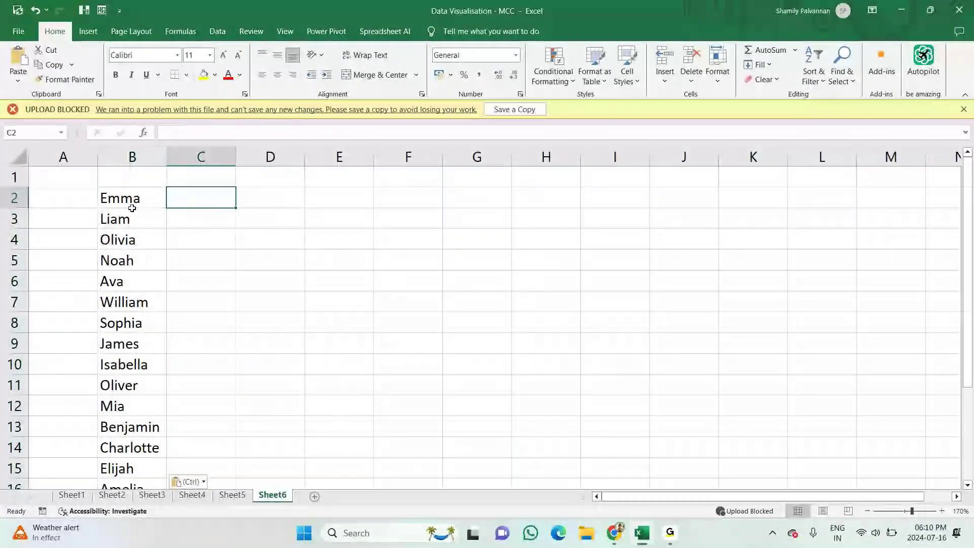
click(131, 176)
text(Names)
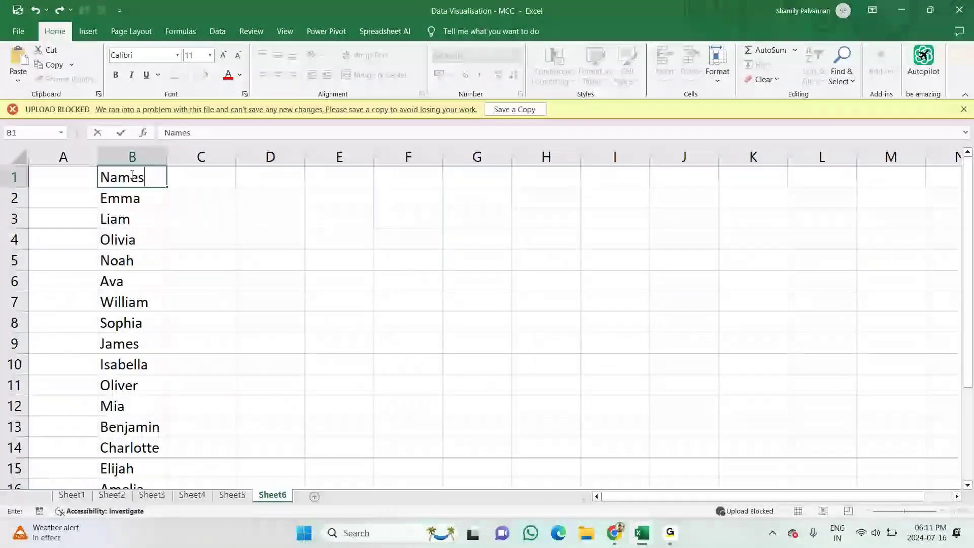
key(Tab)
Step: Type the headings Sub1 through Sub6 across C1:H1
text(Sub1)
key(Tab)
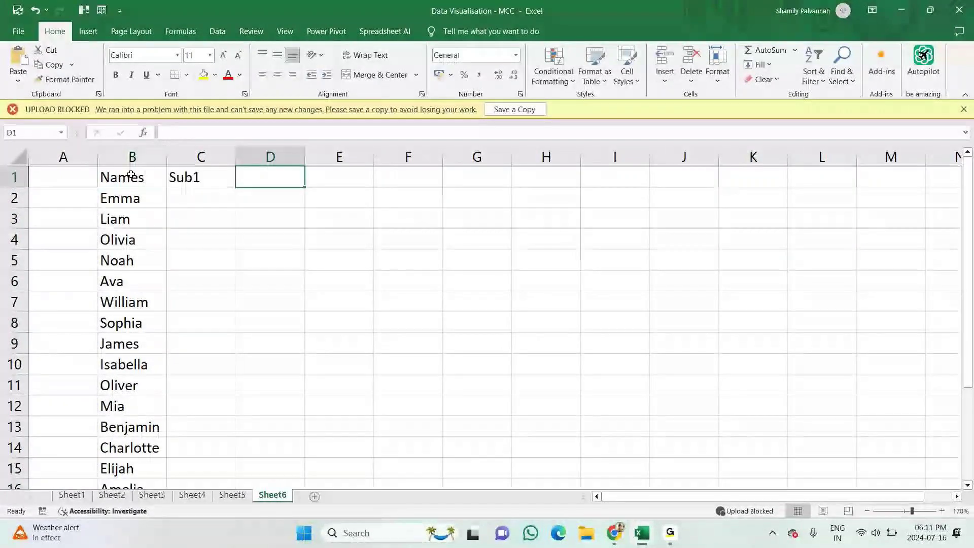
text(Sub2)
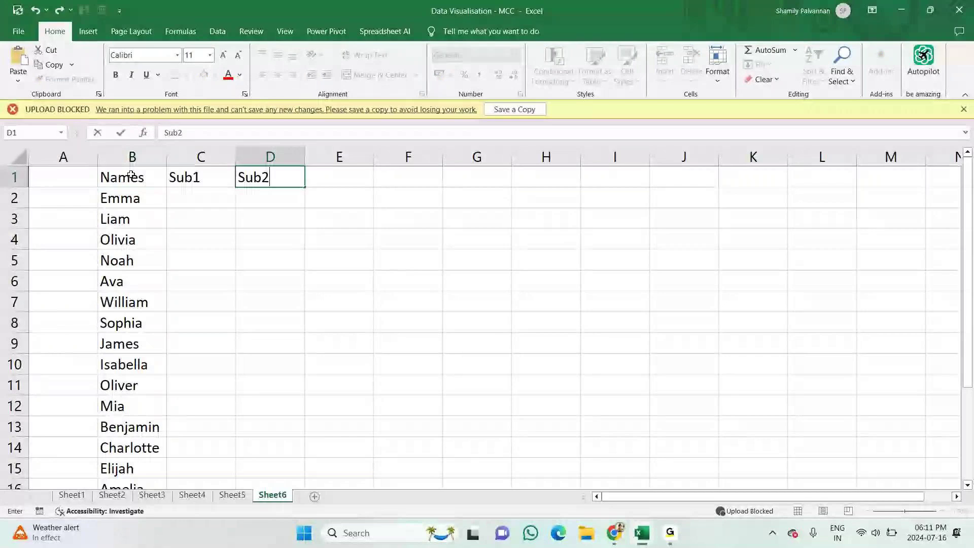
key(Tab)
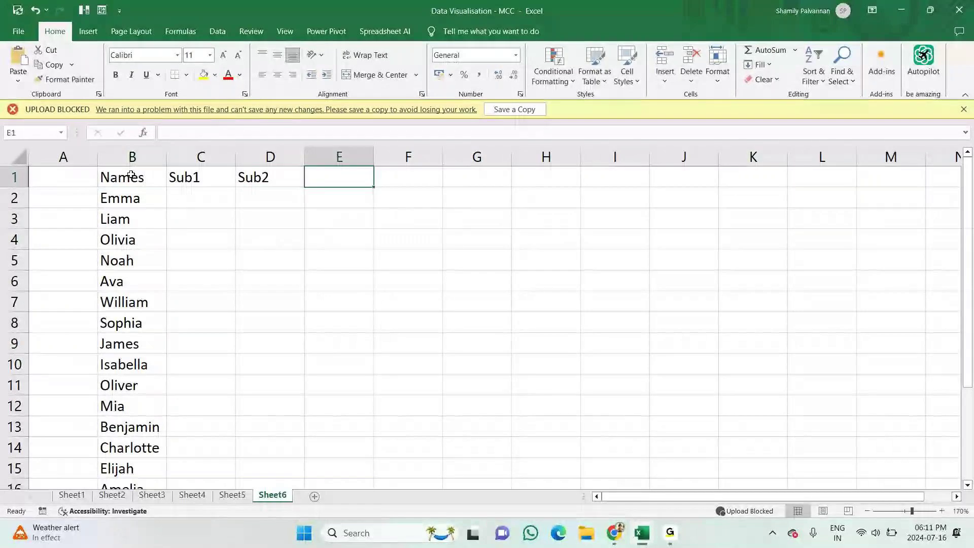
text(Sub3)
key(Tab)
text(Sub4)
key(Tab)
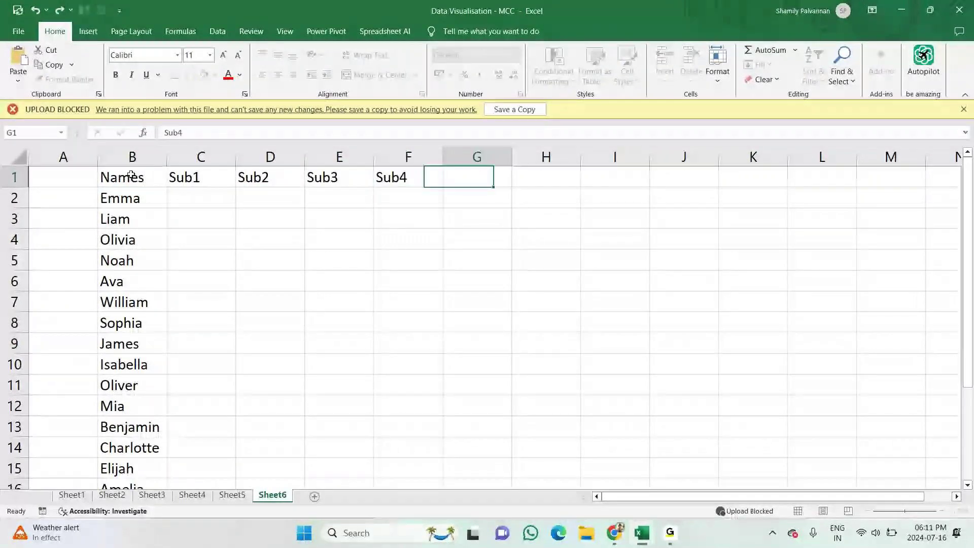
text(Sub5)
key(Tab)
text(Su)
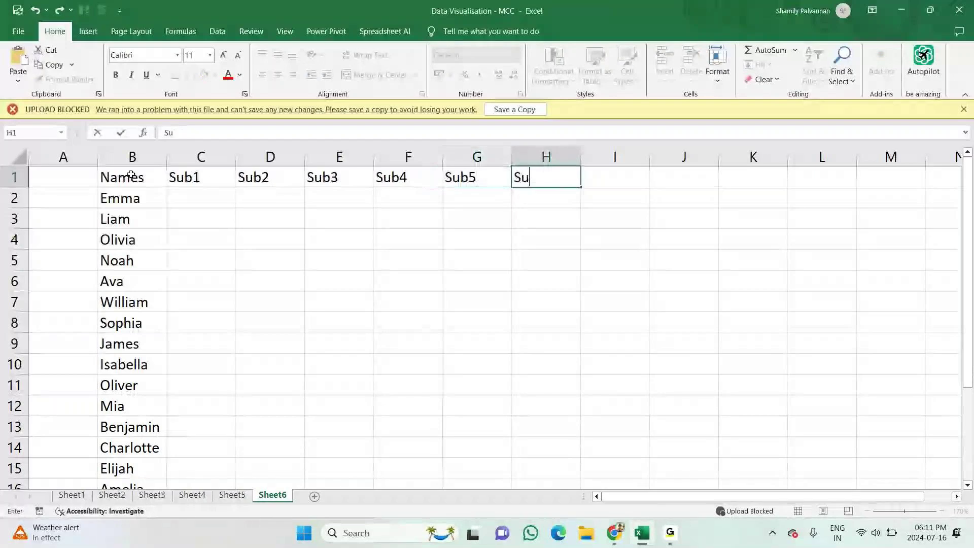
text(b6)
click(155, 194)
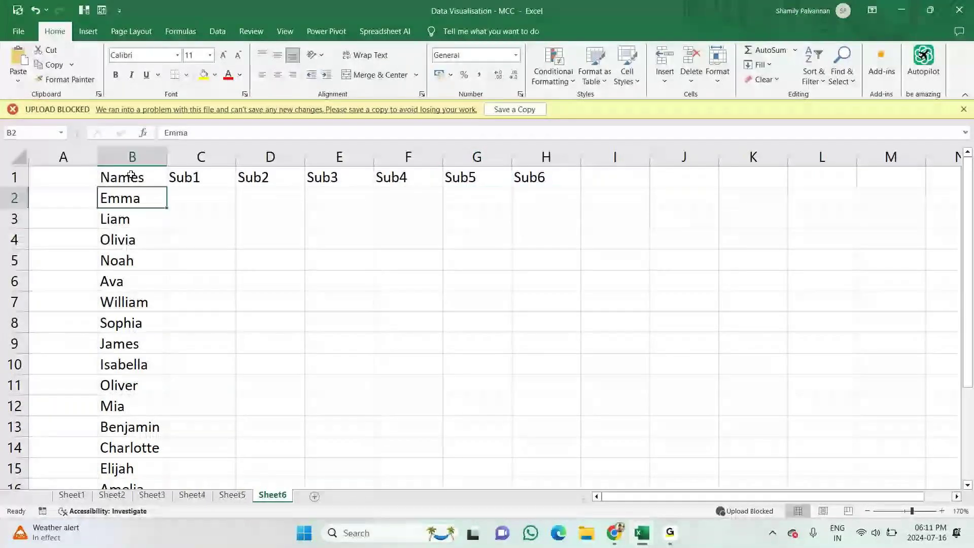
click(904, 512)
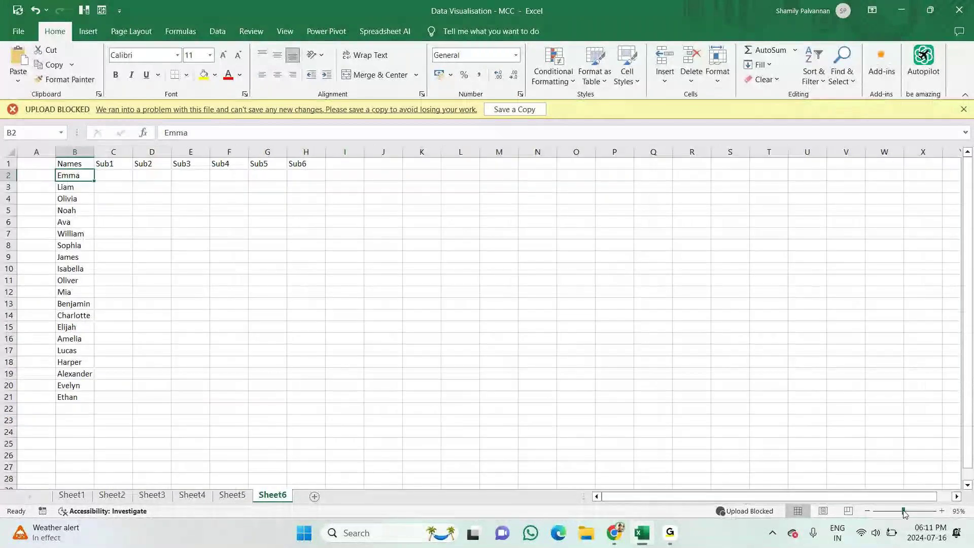
click(943, 511)
click(942, 511)
click(942, 511)
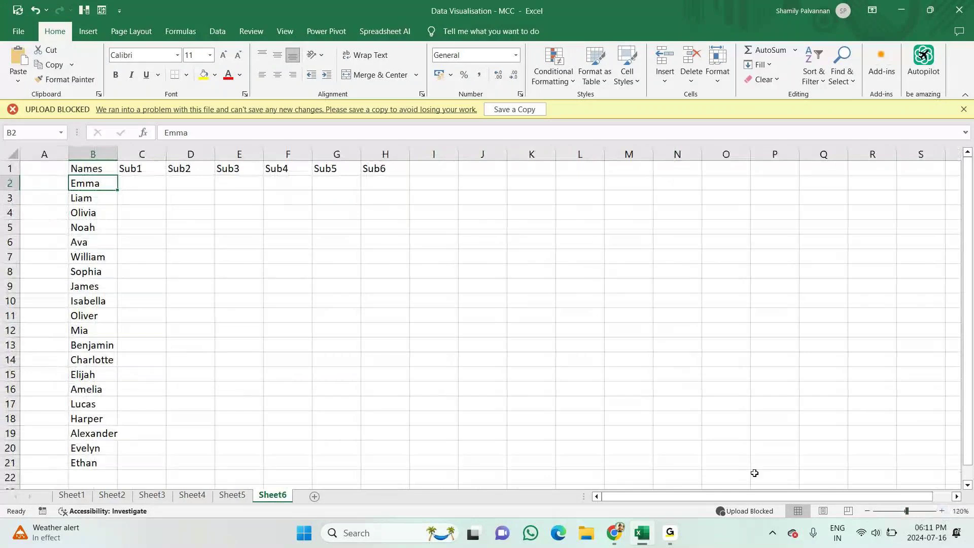
Step: Select the B1:H21 table and apply All Borders to every cell
drag(139, 184, 91, 161)
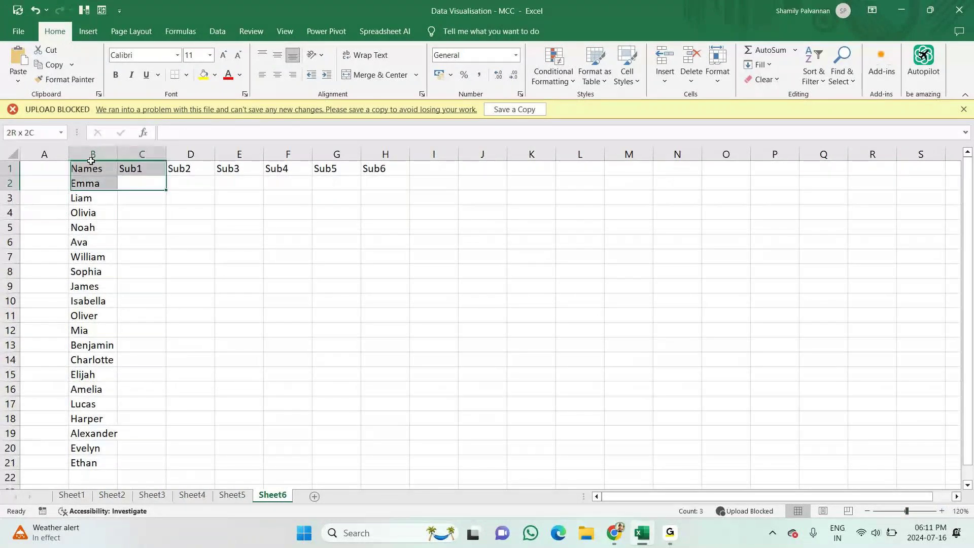
click(86, 167)
key(ctrl+a)
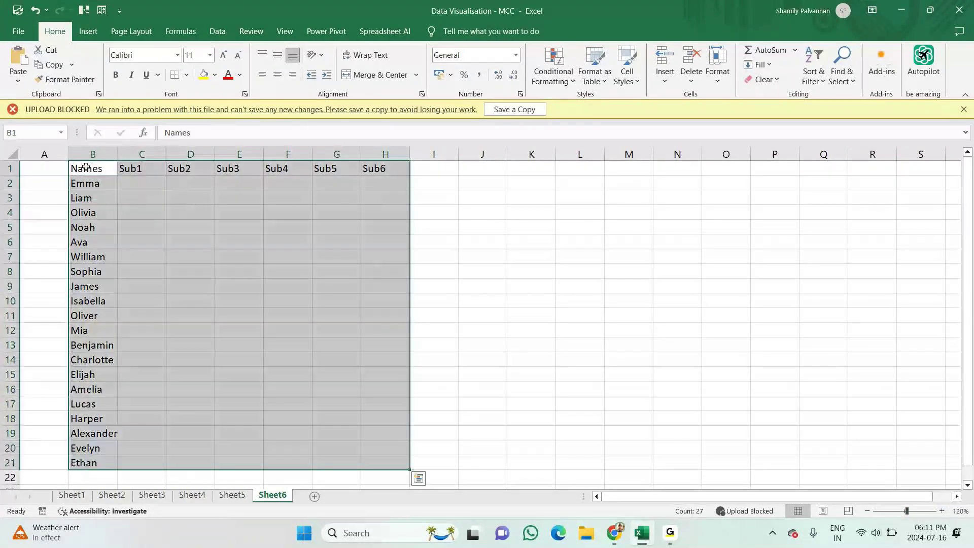
key(ctrl+q)
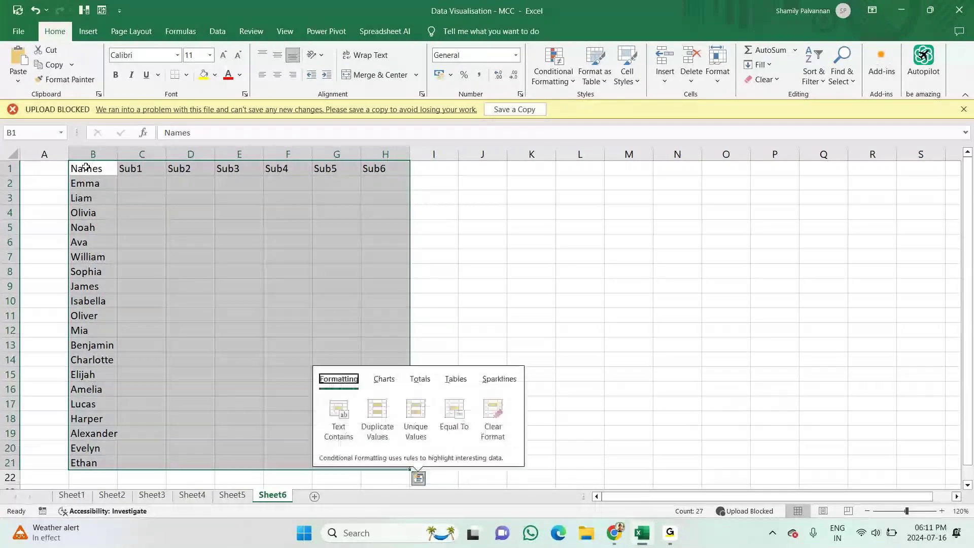
click(186, 75)
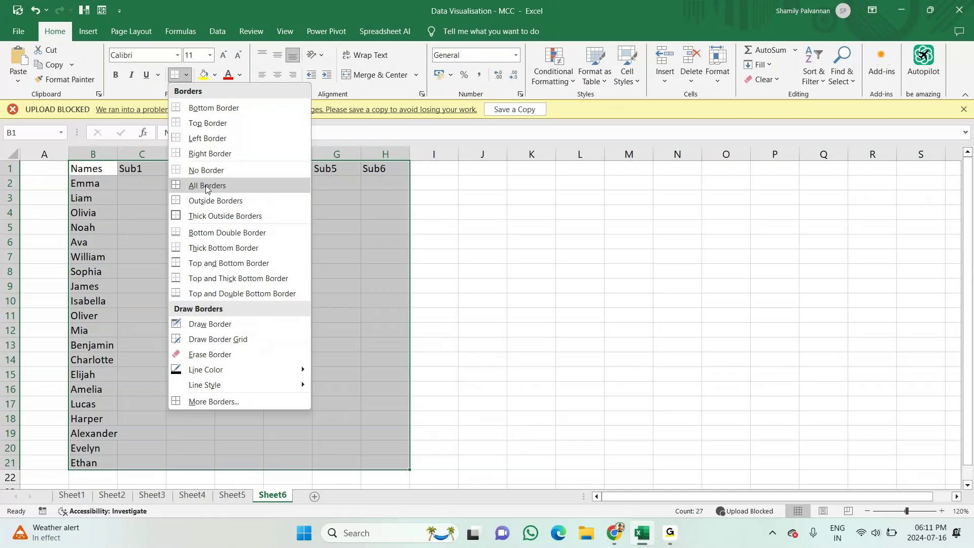
click(206, 188)
click(424, 173)
click(144, 179)
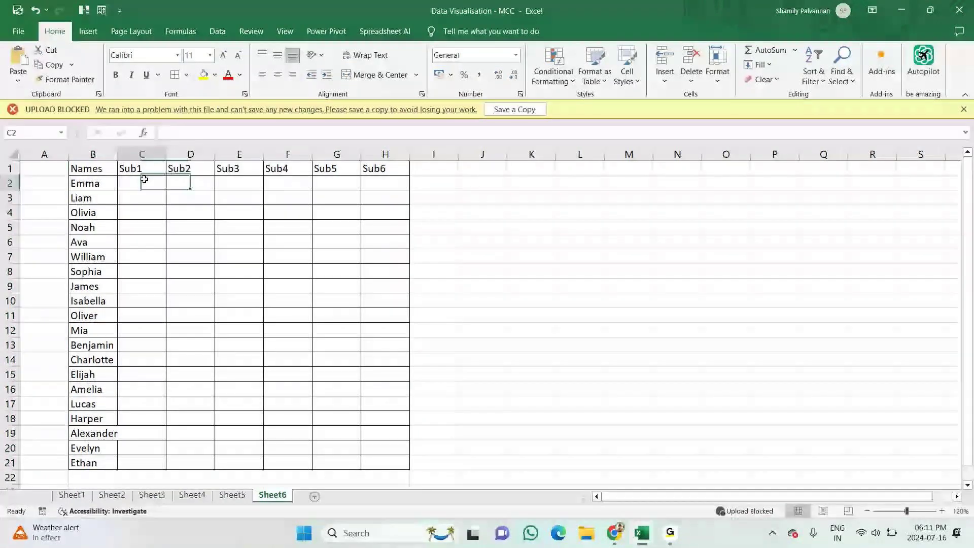
Step: Enter =RANDBETWEEN(30,90) in C2 and fill it across C2:H21
text(=ran)
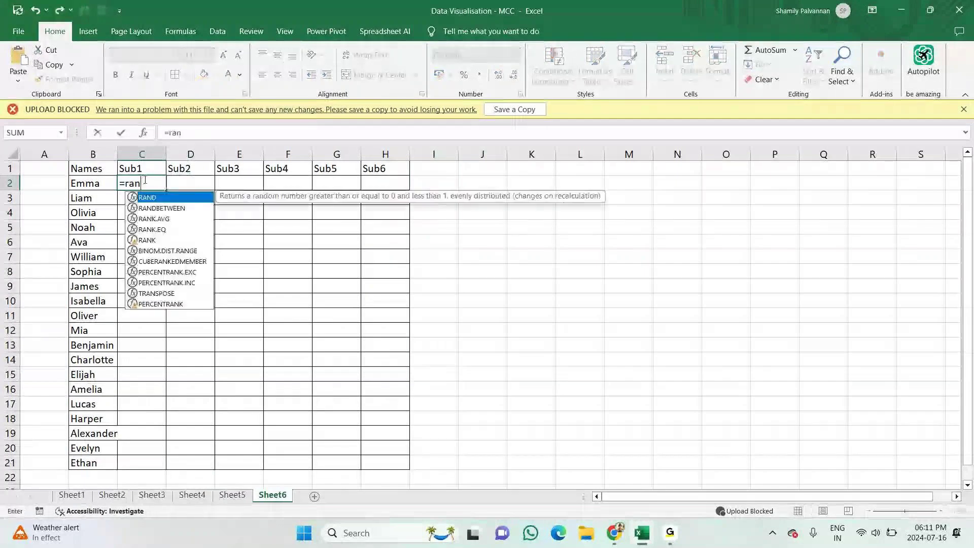
key(Down)
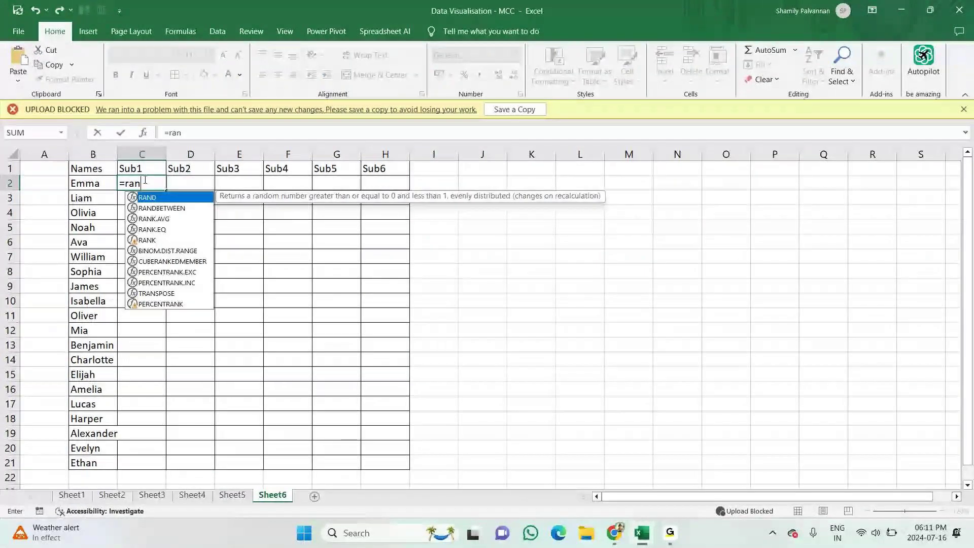
key(Tab)
text(30,)
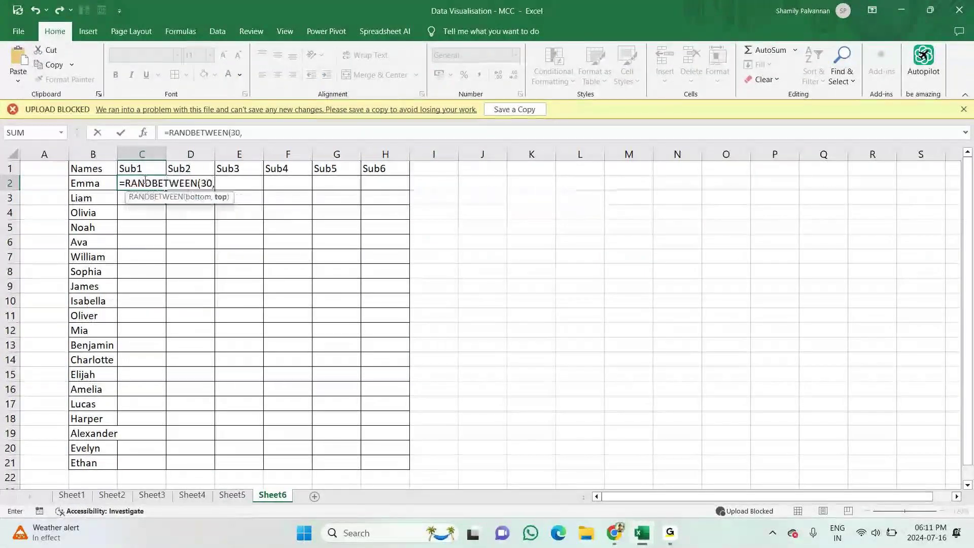
text(90))
key(Return)
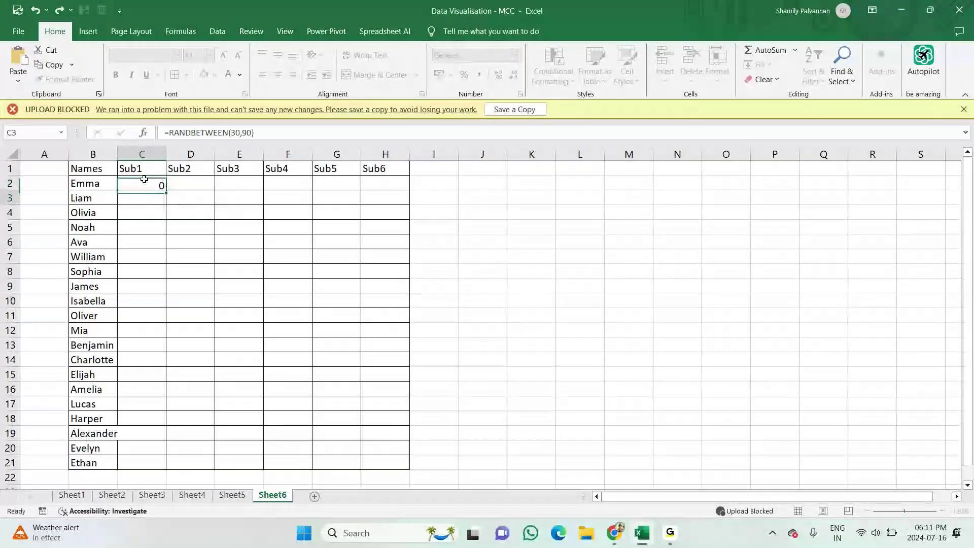
click(144, 179)
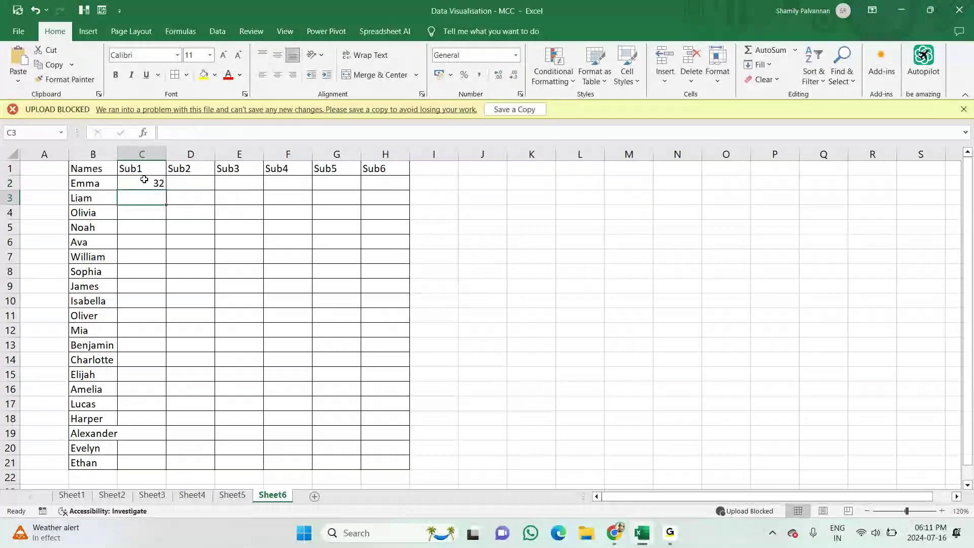
mouse_move(166, 190)
mouse_down()
mouse_move(155, 353)
mouse_move(167, 470)
mouse_move(390, 465)
mouse_up()
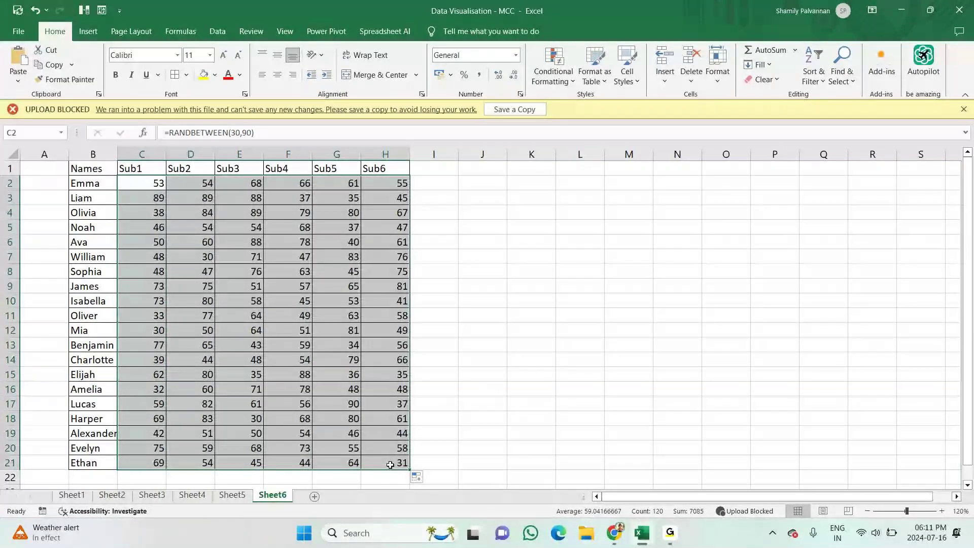
Step: Paste the C2:H21 scores back onto themselves as values only
key(ctrl+c)
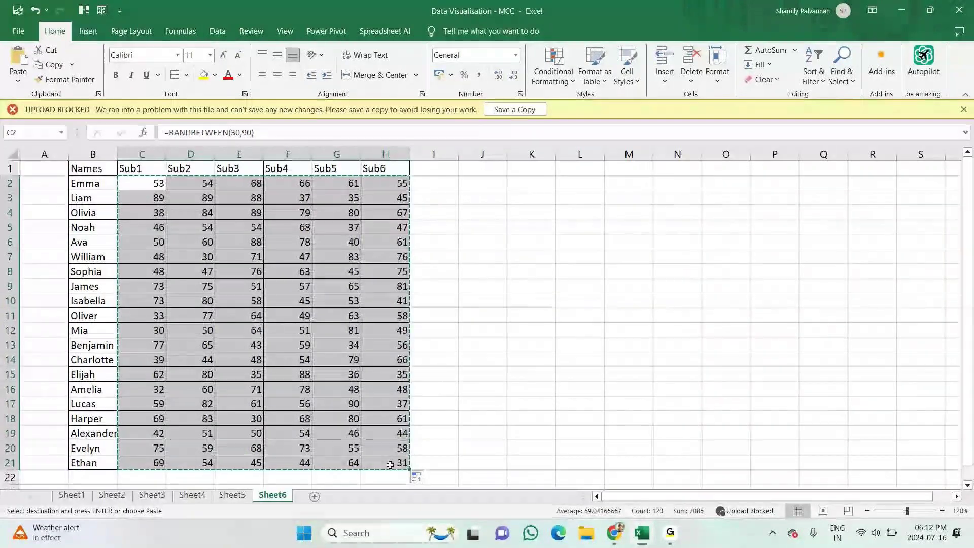
key(ctrl+alt+v)
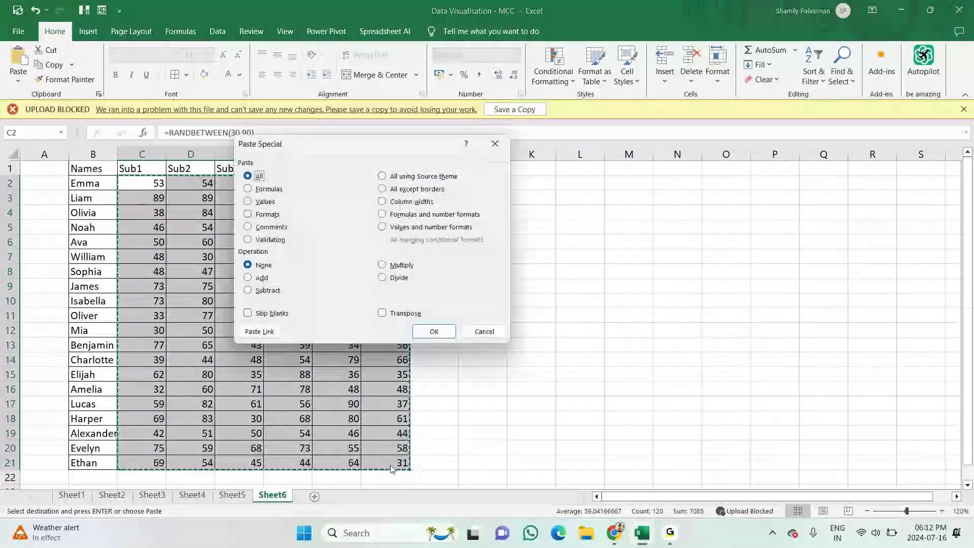
key(v)
key(Return)
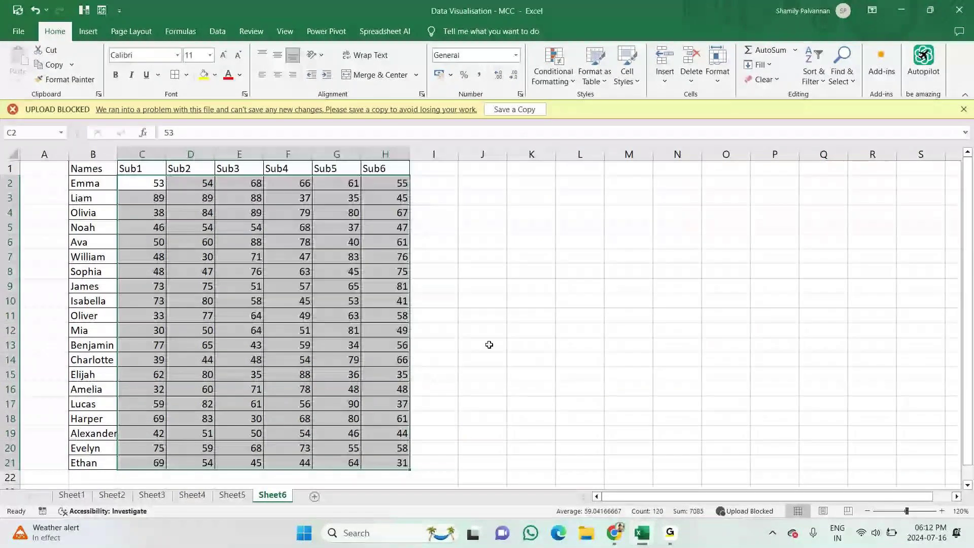
click(247, 254)
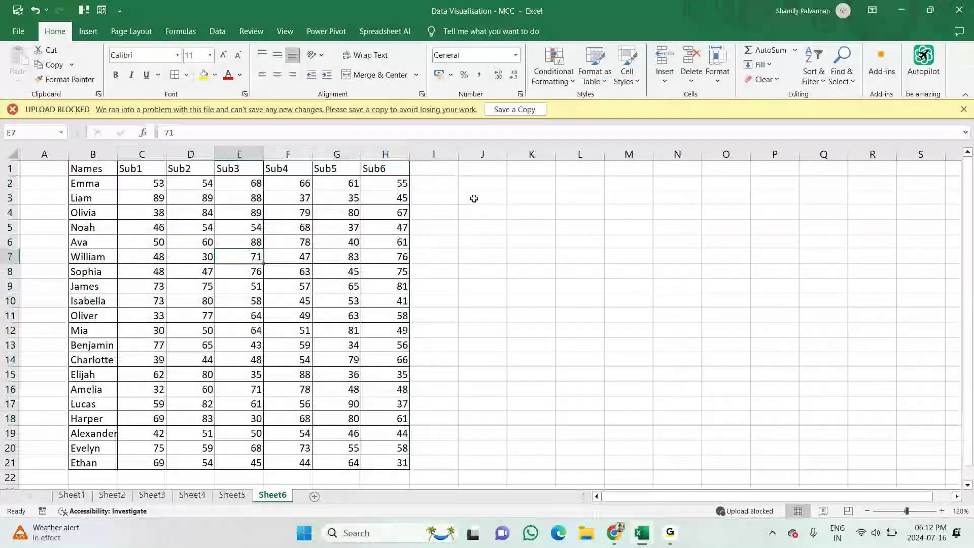
Step: Start typing the note 'Different mentods' in cell N2
click(429, 171)
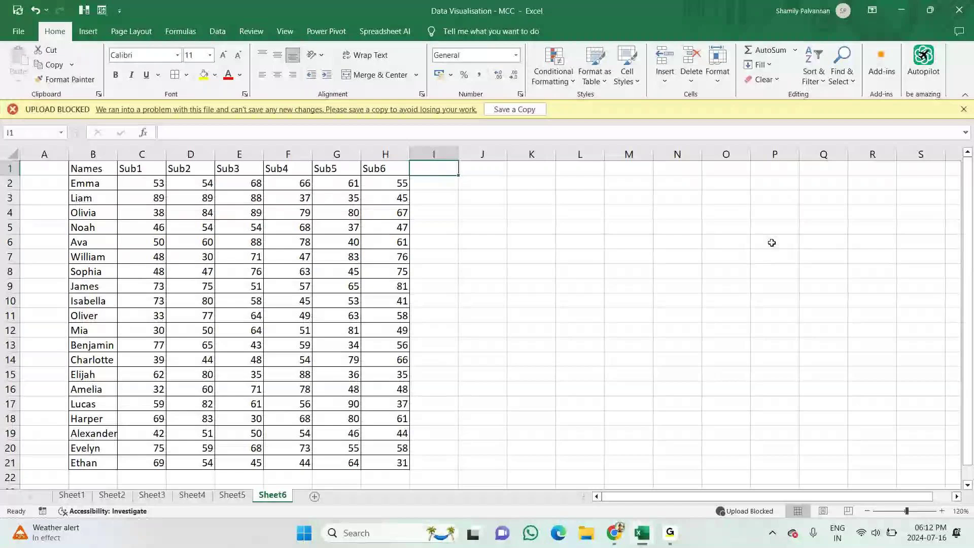
click(680, 184)
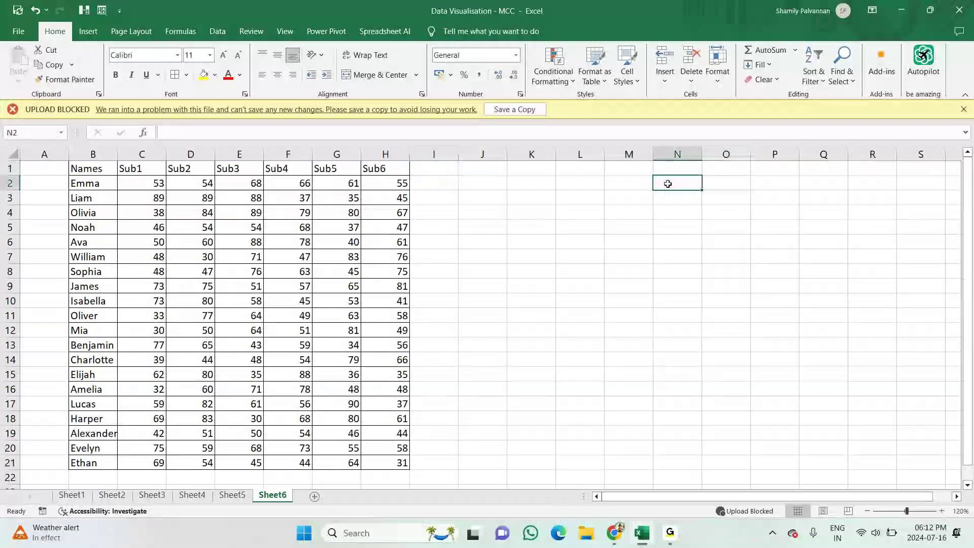
double_click(668, 184)
text(Different mentods)
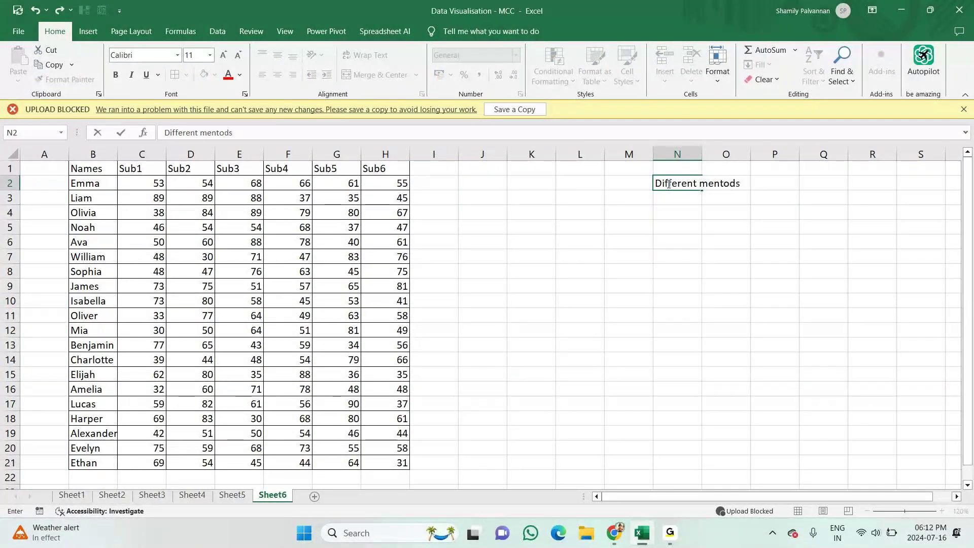
Step: Correct the N2 note to read 'Different method addition'
key(BackSpace)
key(BackSpace)
key(BackSpace)
text(thod addition)
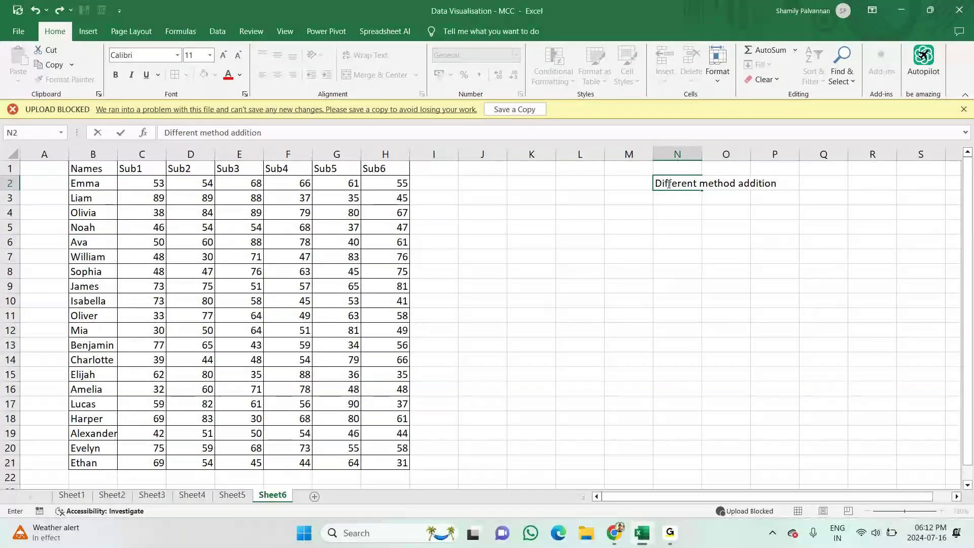
key(Return)
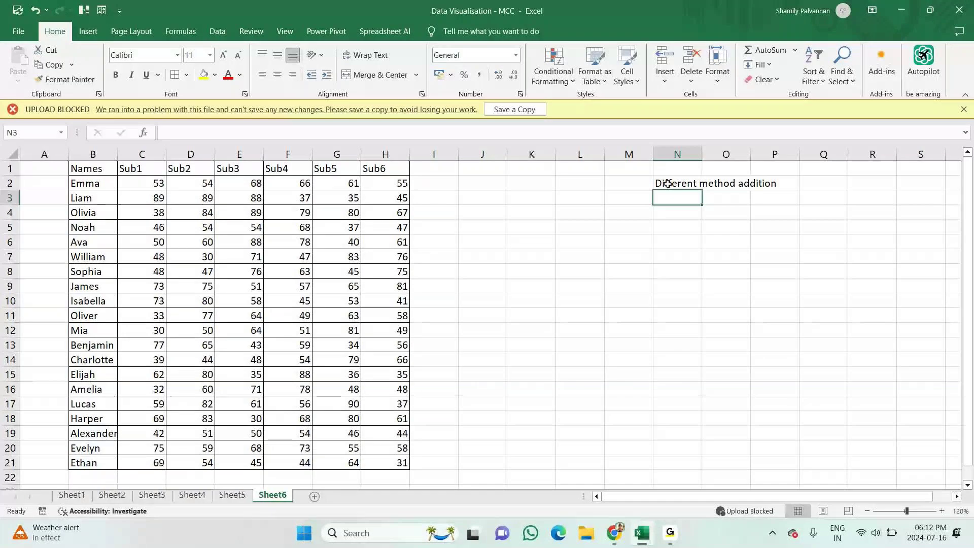
Step: Add the heading 'Total' in cell I1
click(434, 168)
text(T)
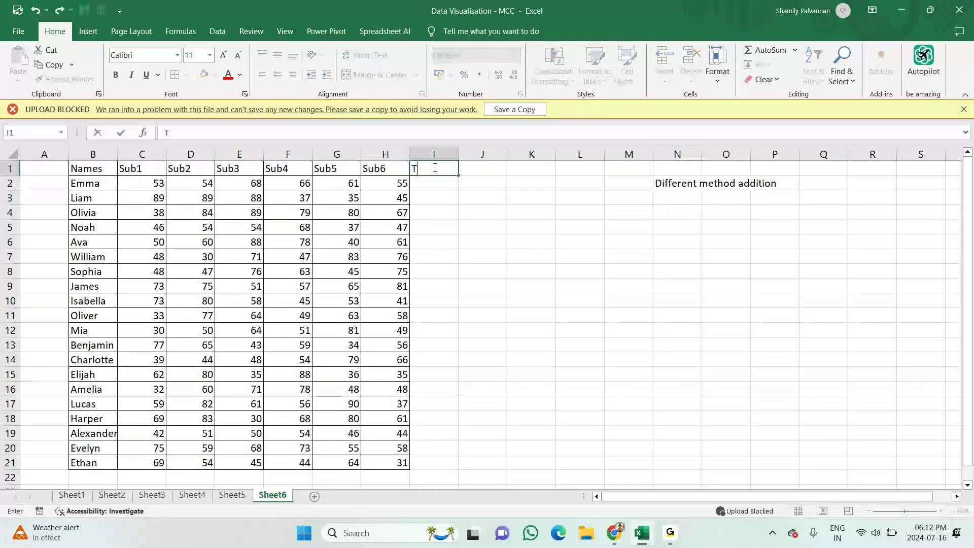
text(otal)
key(Return)
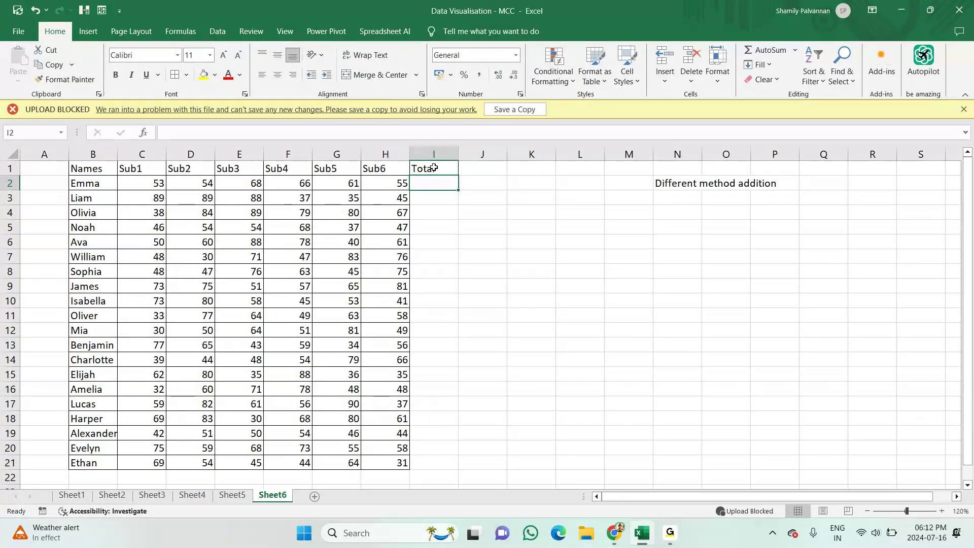
Step: Total Emma (357) in I2 with Home AutoSum and Liam (383) in I3 with Formulas AutoSum
click(771, 52)
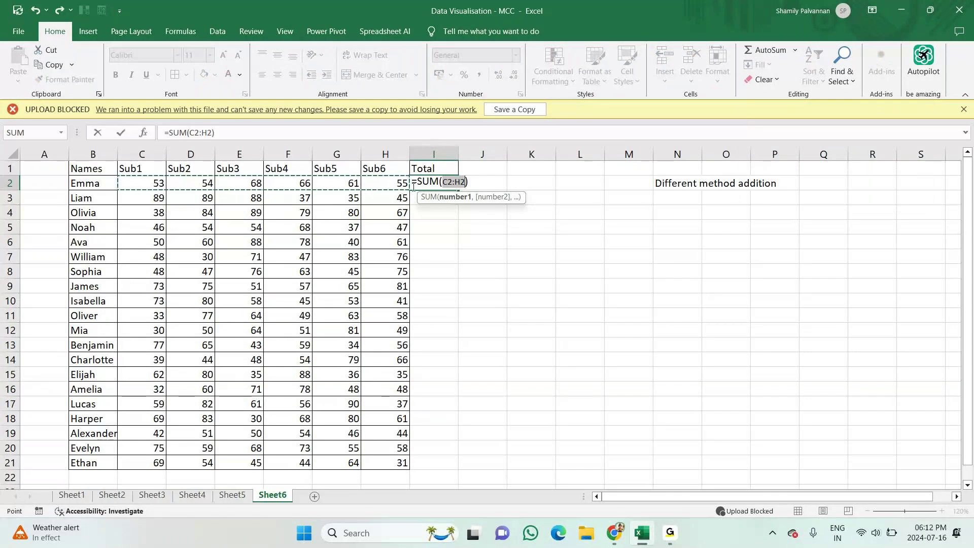
key(Return)
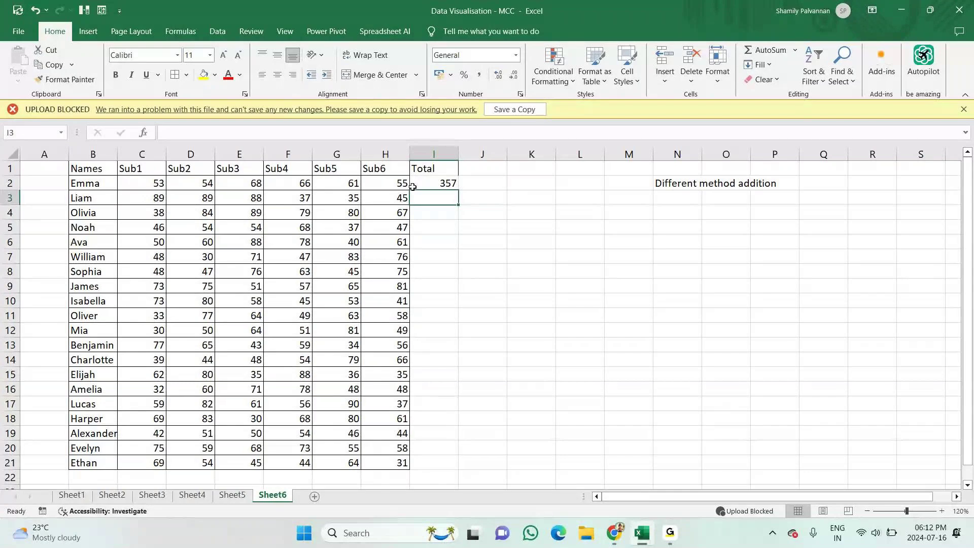
click(192, 37)
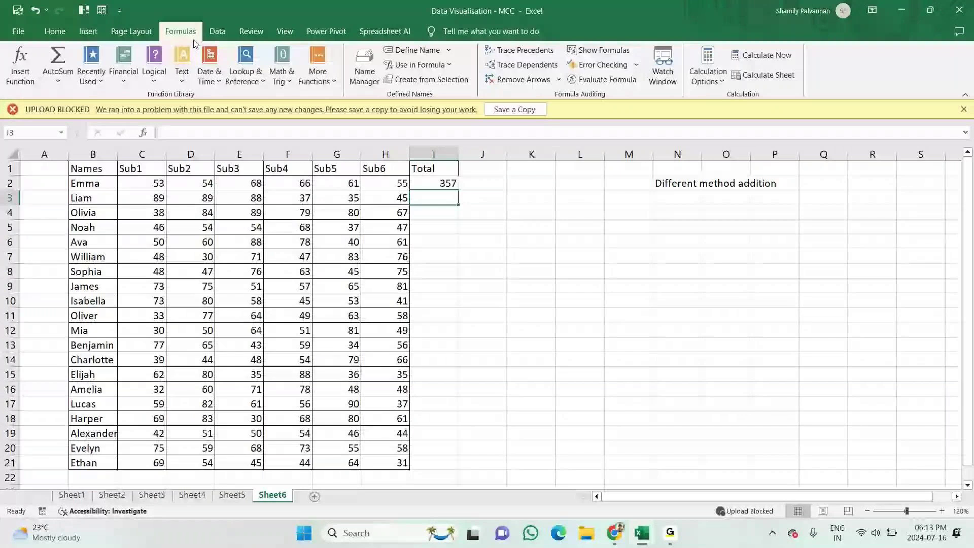
click(58, 56)
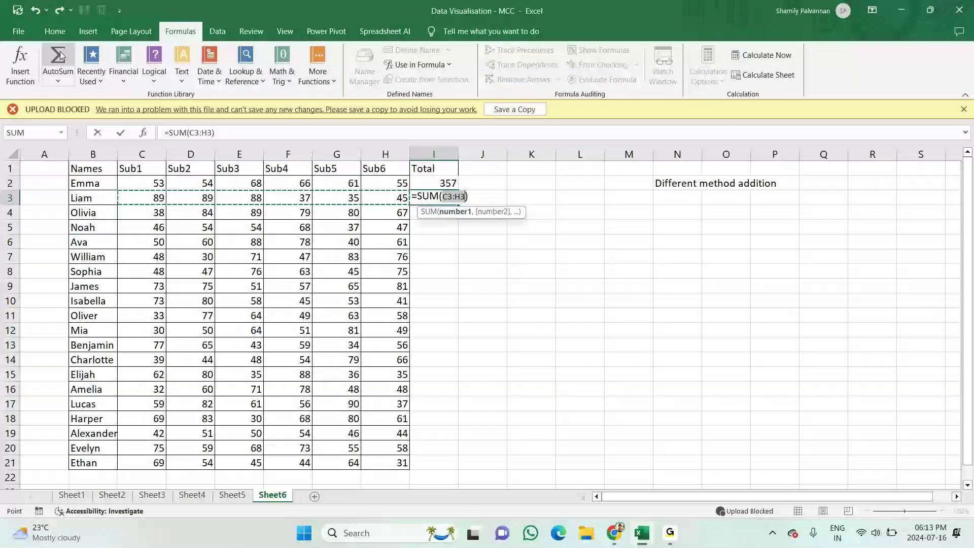
key(Return)
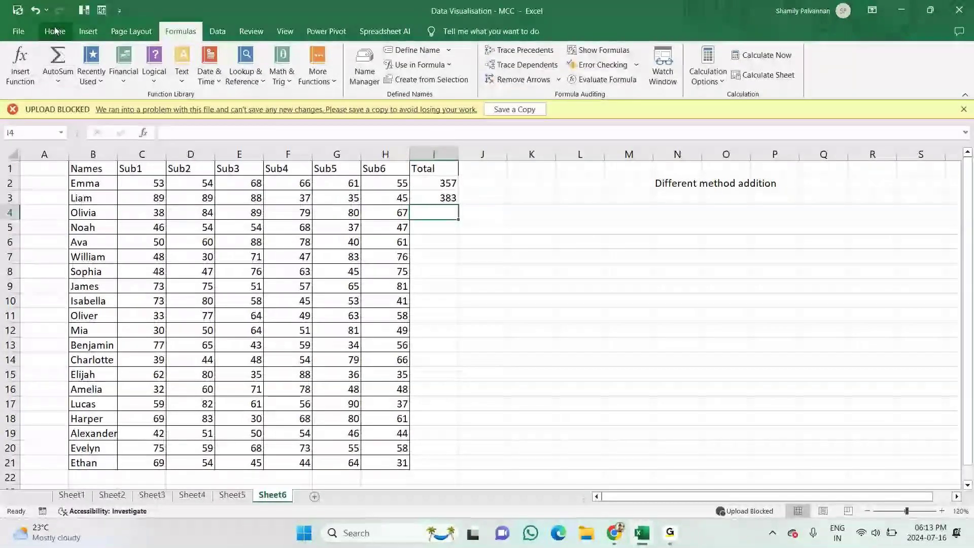
click(55, 30)
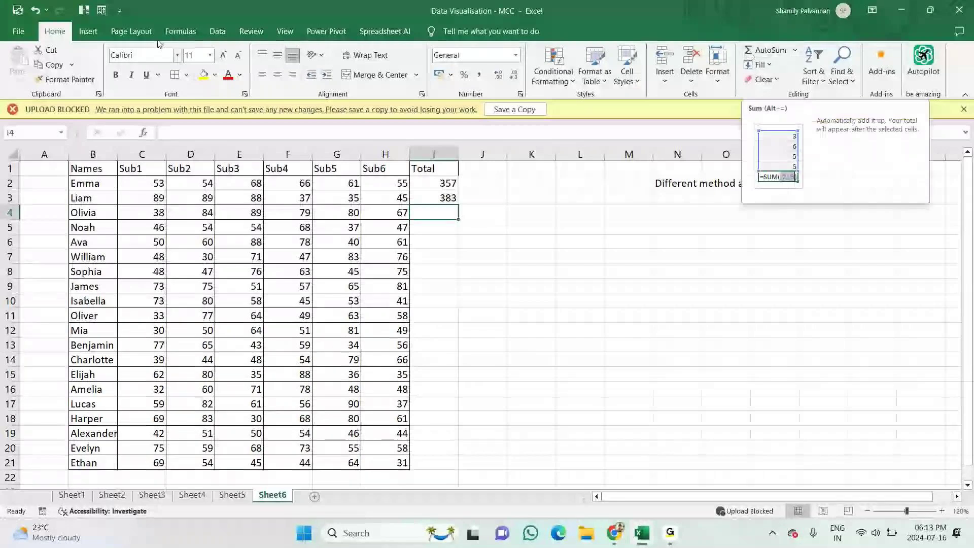
click(180, 30)
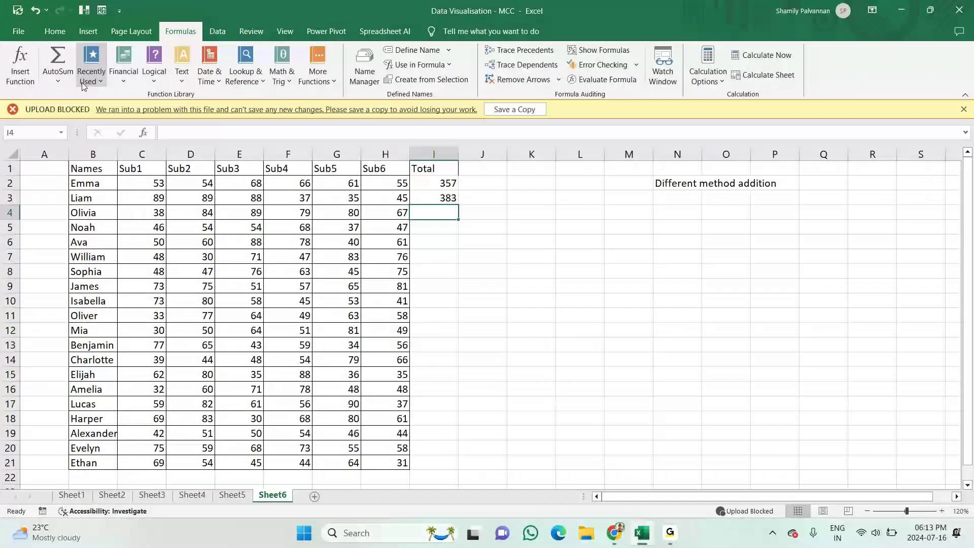
click(482, 183)
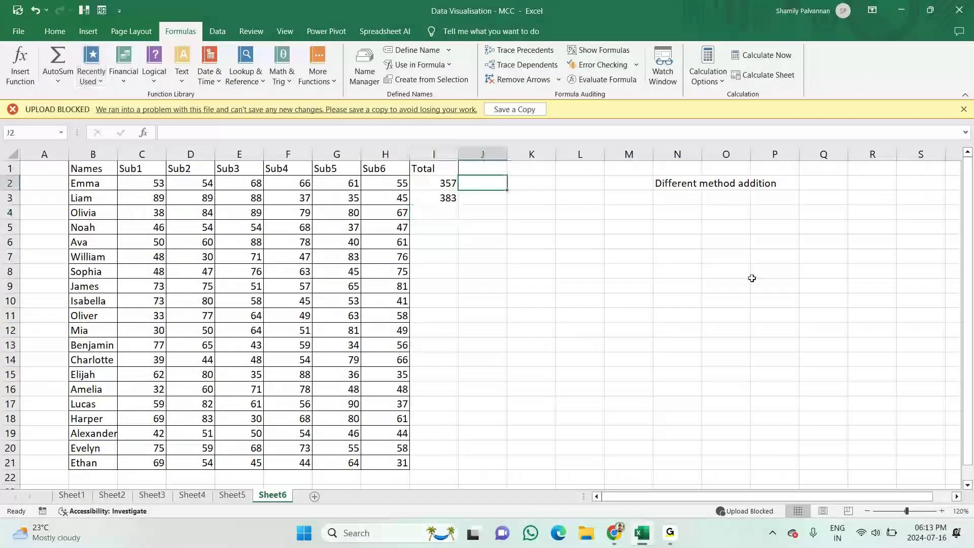
Step: Label the first method 'Auto sum' in cell K2
click(531, 188)
text(Auto sum)
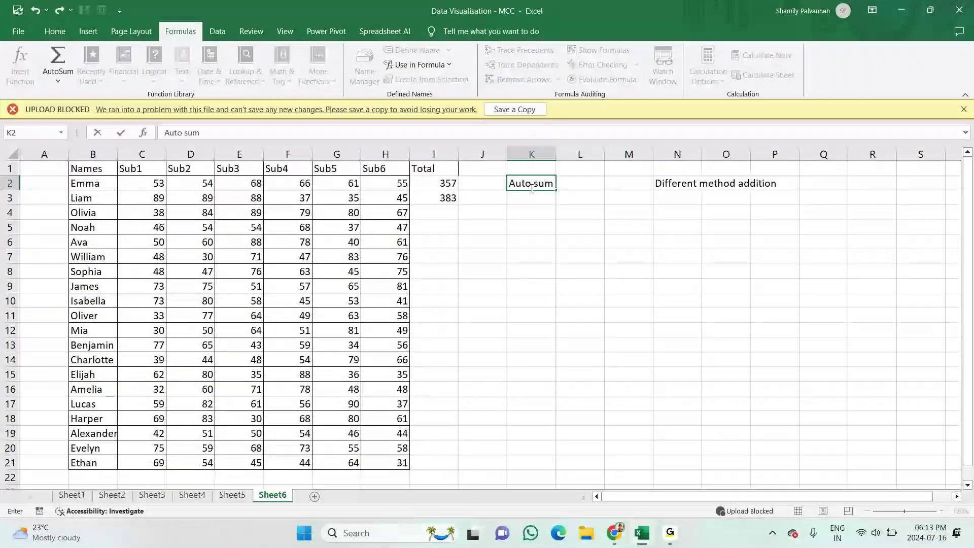
key(Return)
Step: Total Olivia's row in I4 as =SUM(C4:H4), giving 437, using Alt+=
click(441, 214)
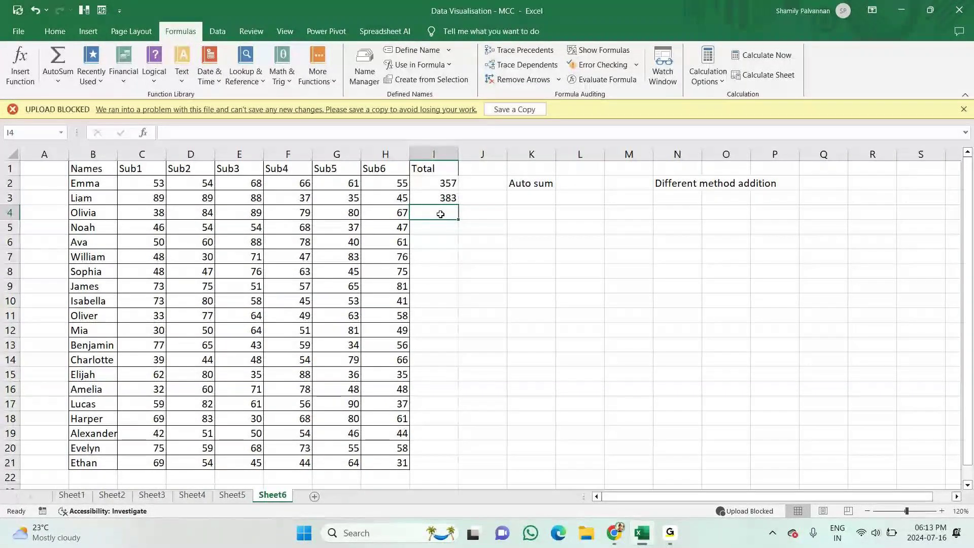
key(alt+equal)
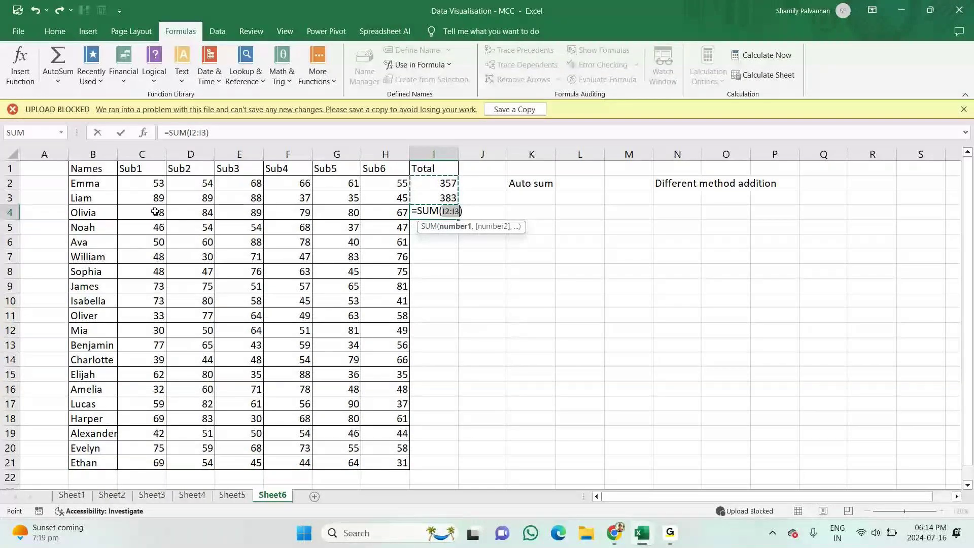
drag(152, 212, 386, 212)
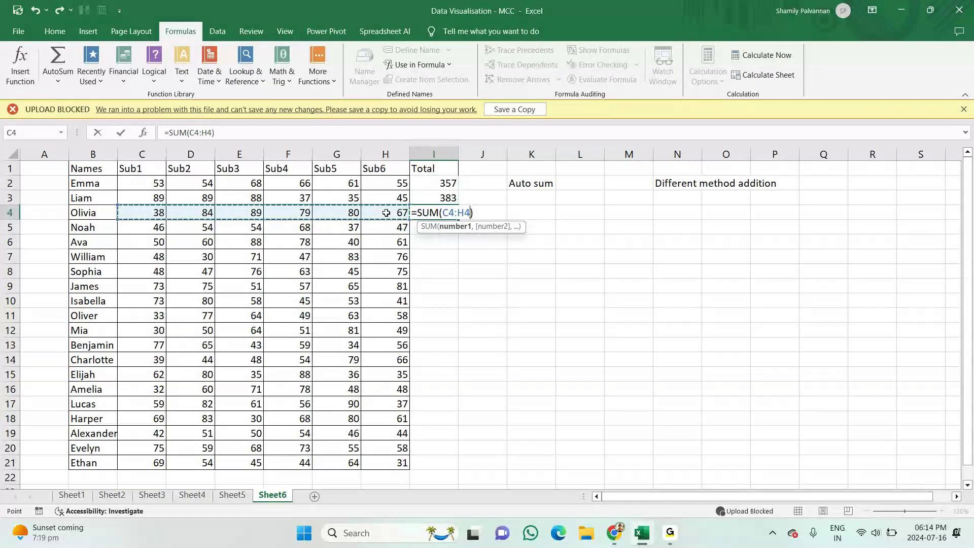
key(Return)
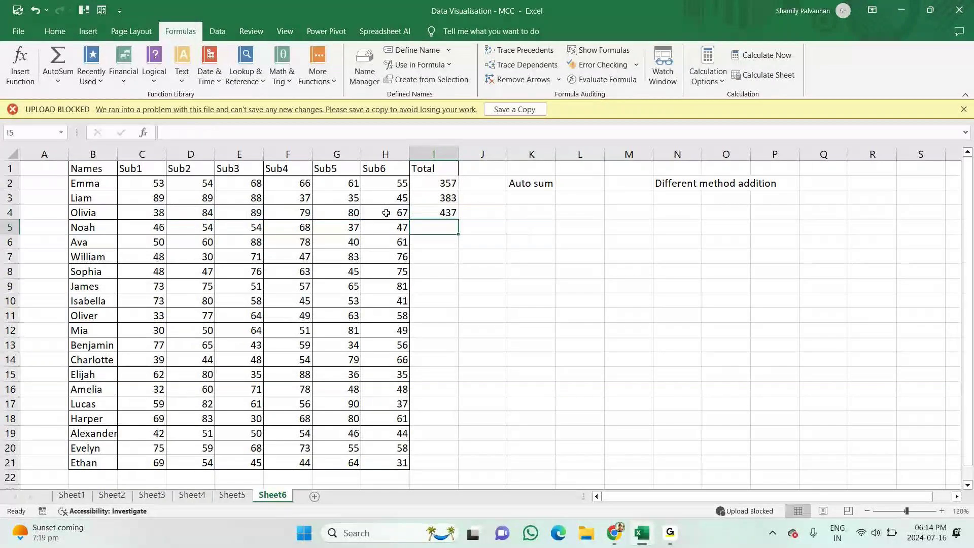
Step: Label this method 'Alt + =' in cell K4
click(530, 214)
text(Alt)
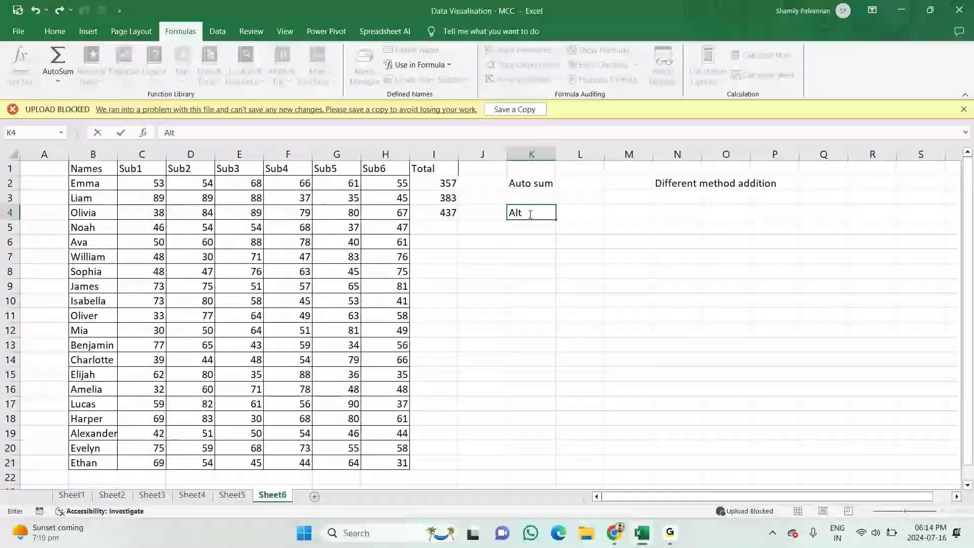
text( + =)
key(Return)
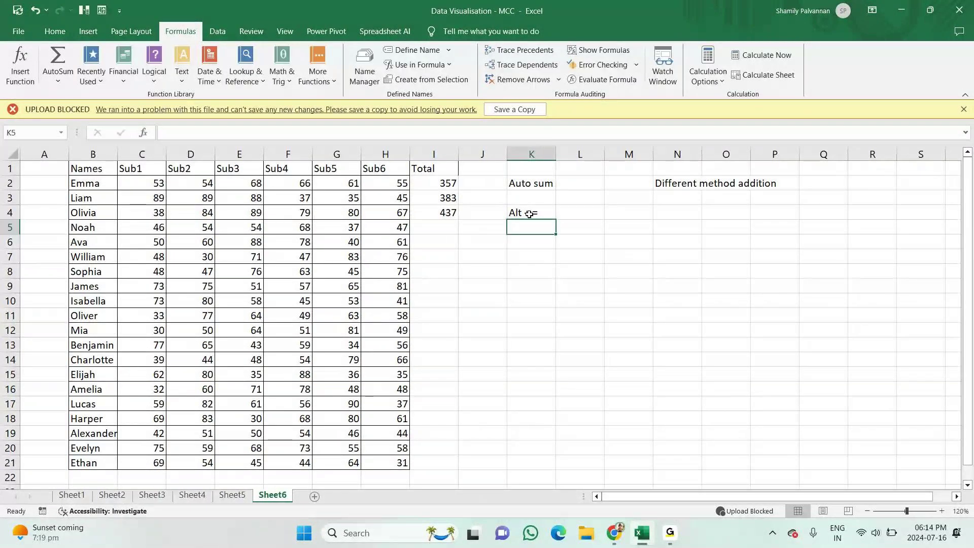
click(508, 183)
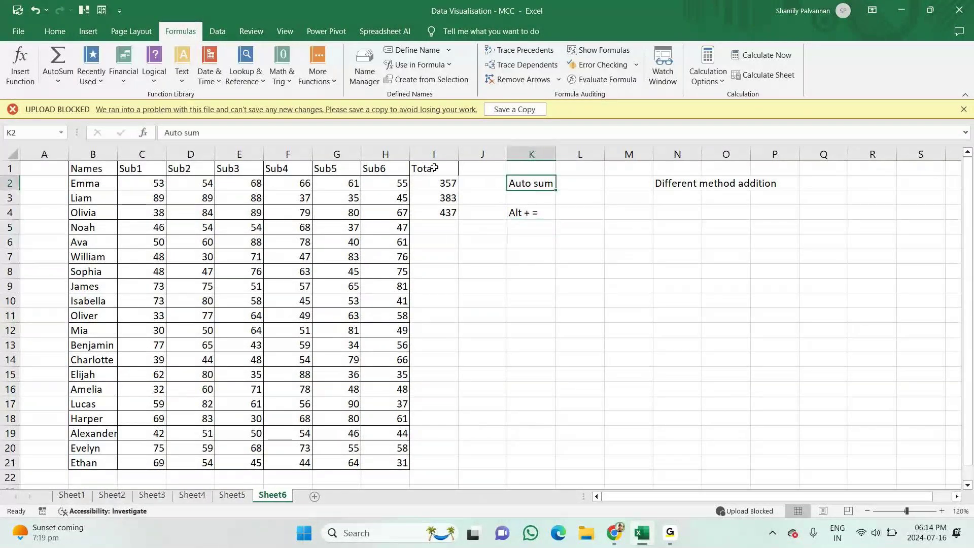
click(55, 32)
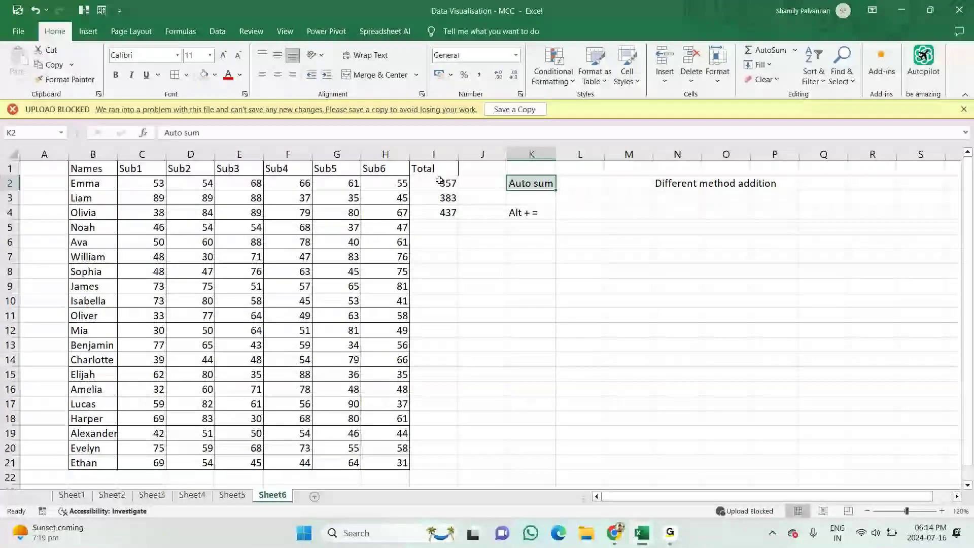
Step: Give Olivia's total in I4 and its Alt + = label in K4 a light orange fill
drag(439, 181, 439, 198)
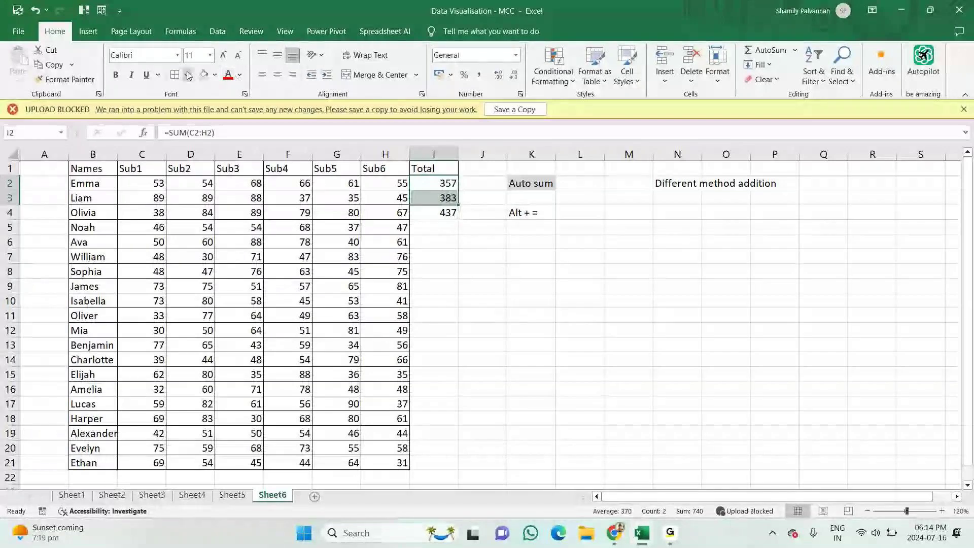
click(215, 75)
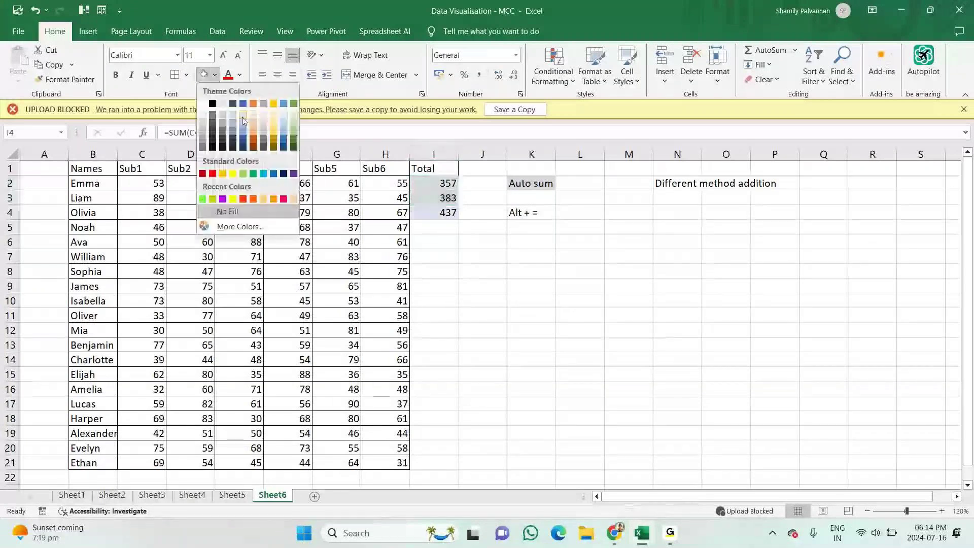
click(271, 121)
click(520, 214)
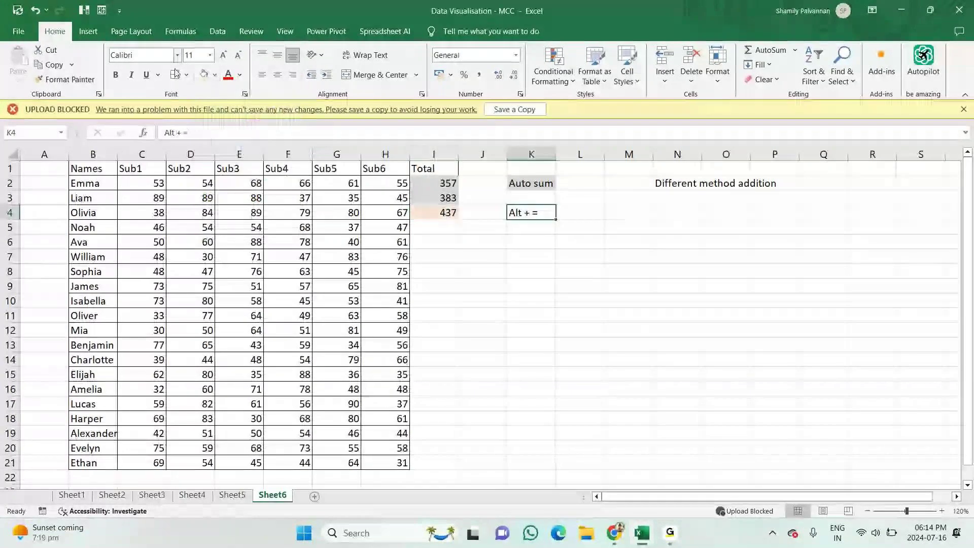
click(204, 75)
click(579, 311)
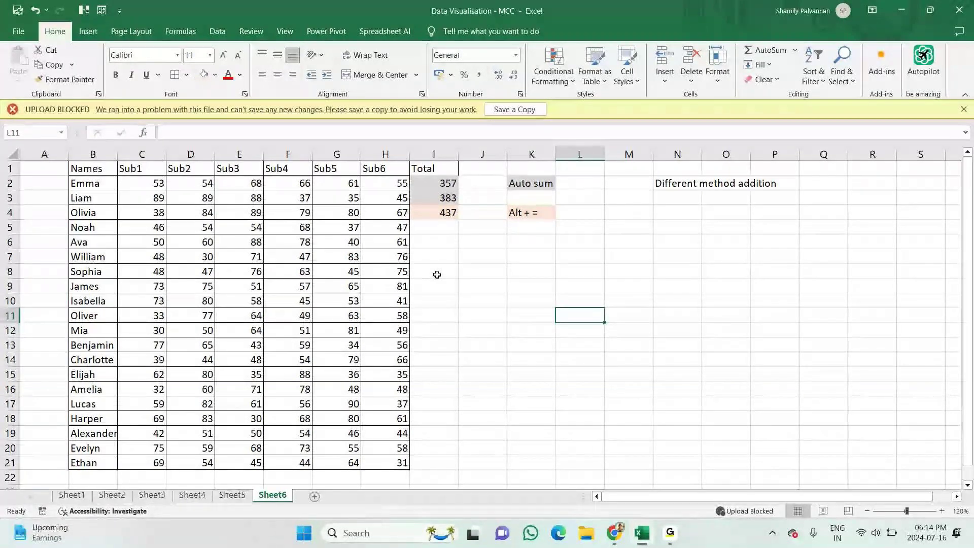
Step: Close the ChatGPT Chrome window behind the workbook and maximize the Excel window again
click(933, 10)
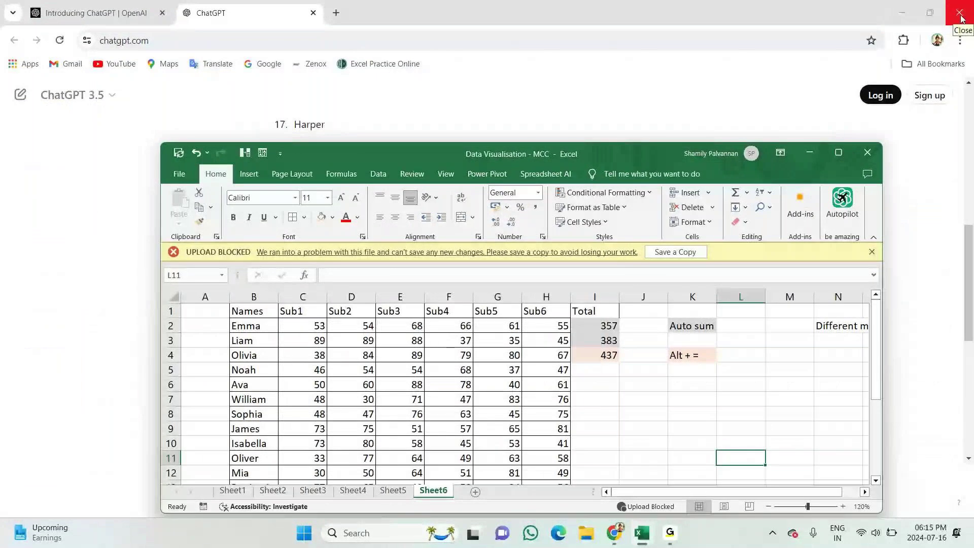
click(961, 18)
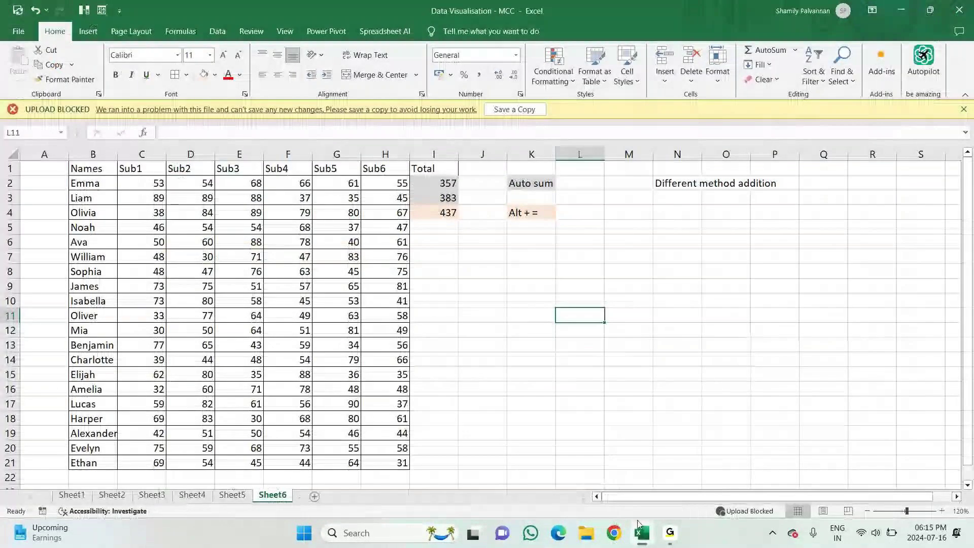
click(908, 97)
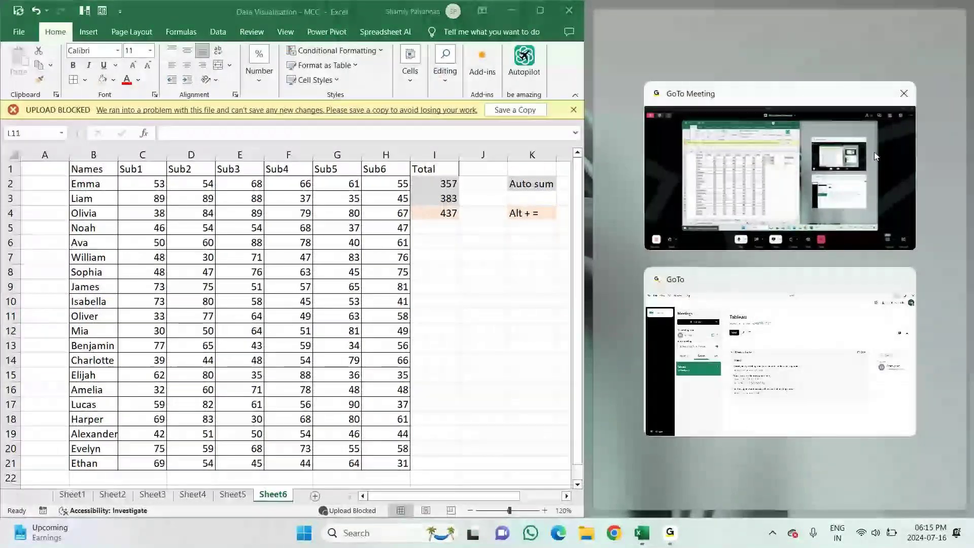
mouse_move(670, 533)
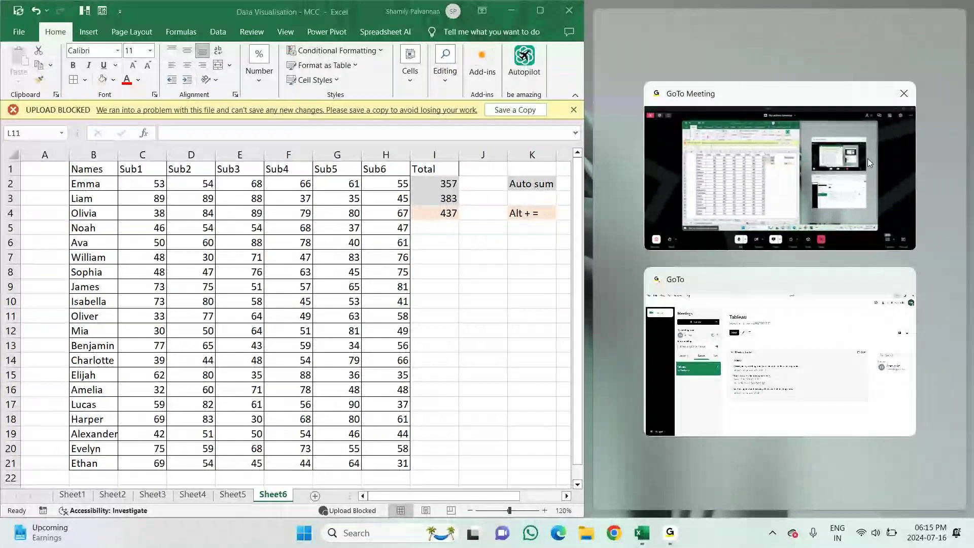
click(868, 158)
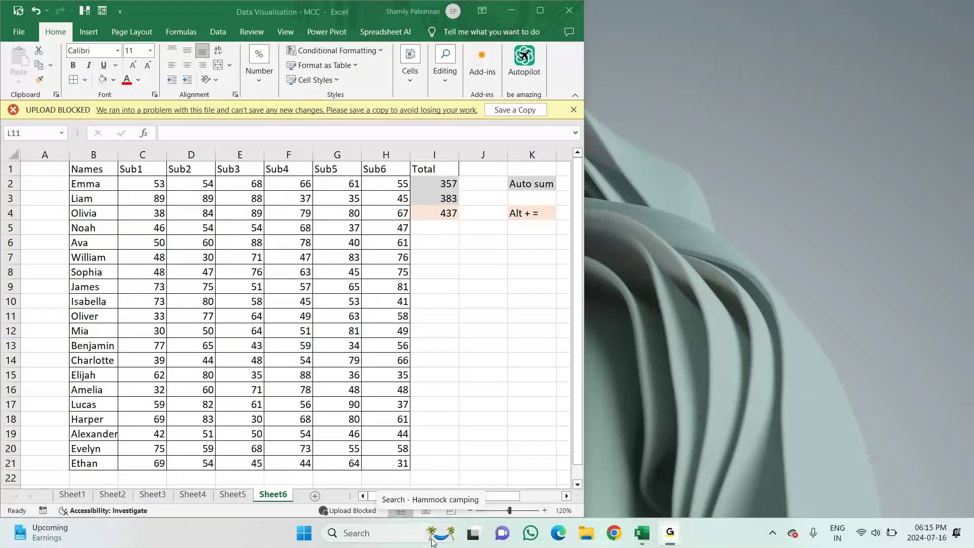
click(483, 3)
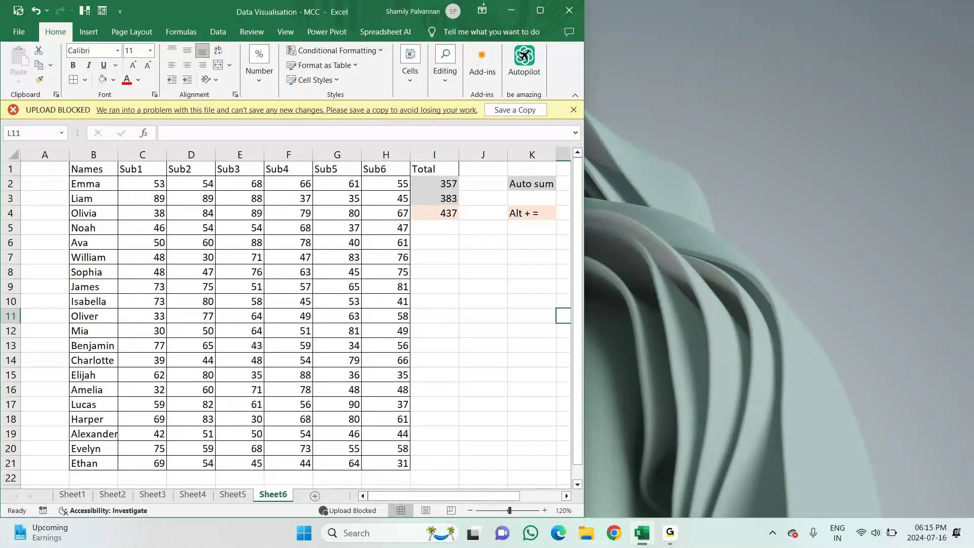
click(541, 10)
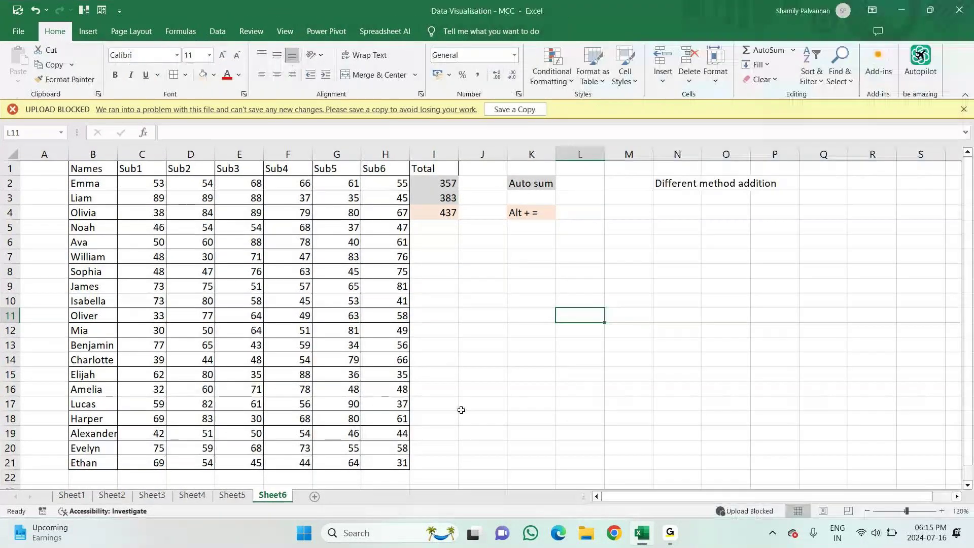
Step: Enter the method label 'using + sign' in K5
click(447, 227)
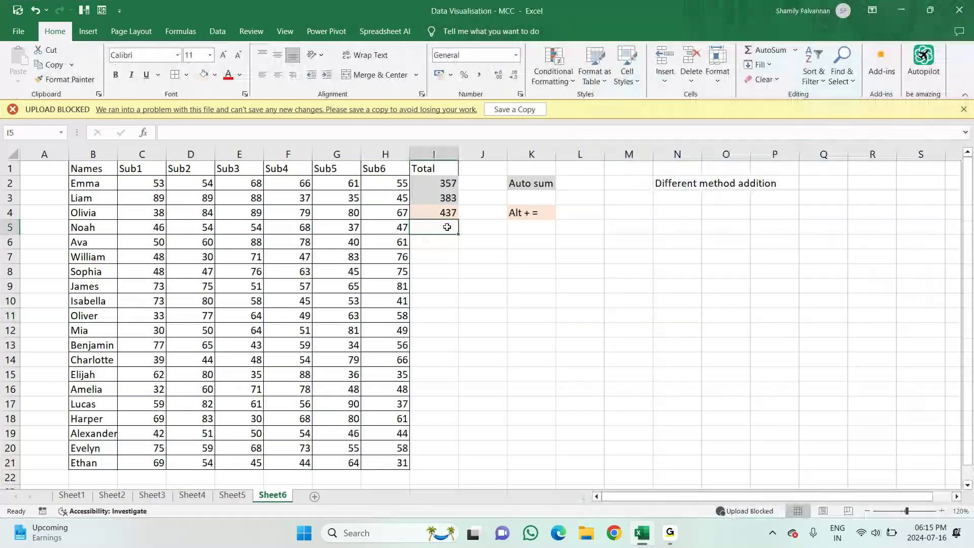
key(Right)
key(Right)
text(using)
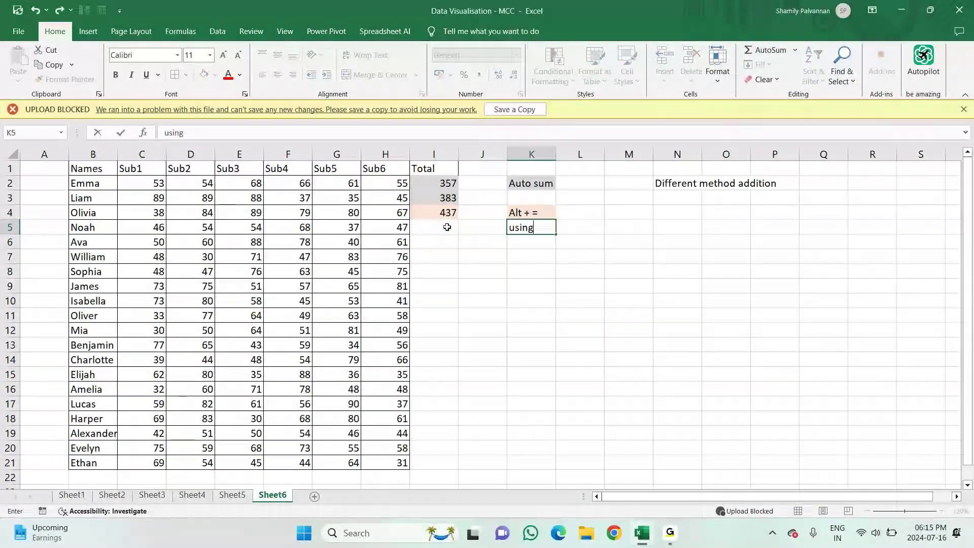
text( +)
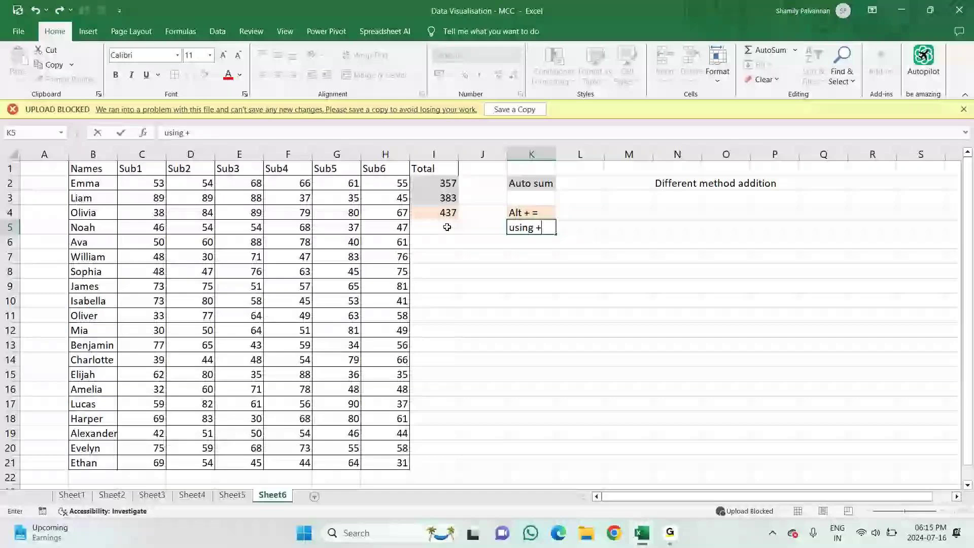
text( sign)
key(Return)
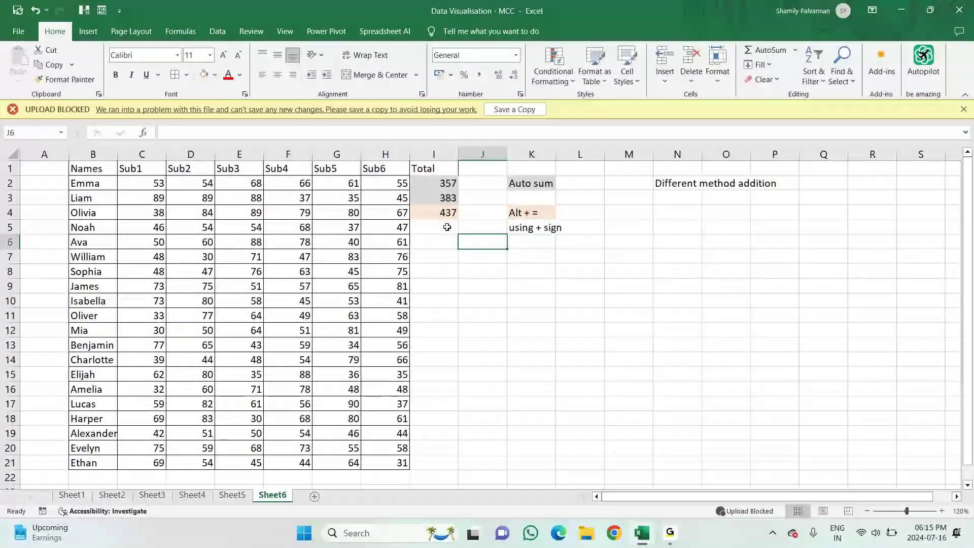
Step: Total Noah's scores in I5 with =C5+D5+E5+F5+G5+H5, giving 306
click(447, 226)
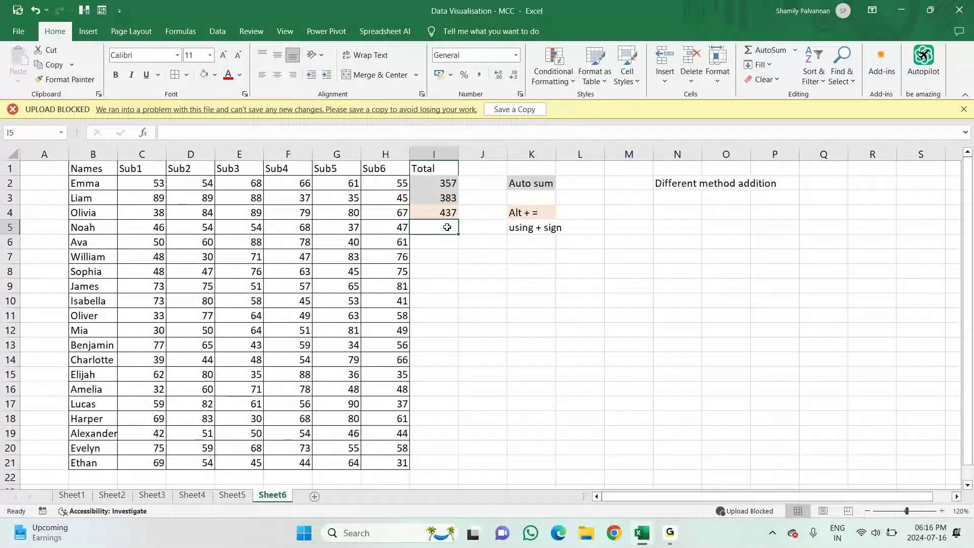
text(=)
key(Left)
key(Left)
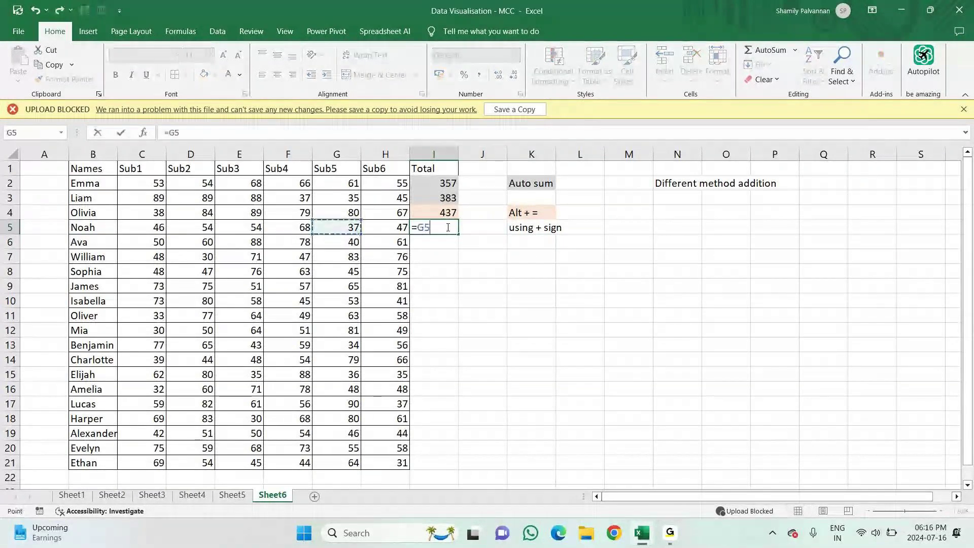
key(Left)
key(Left)
key(Left)
key(Left)
text(+)
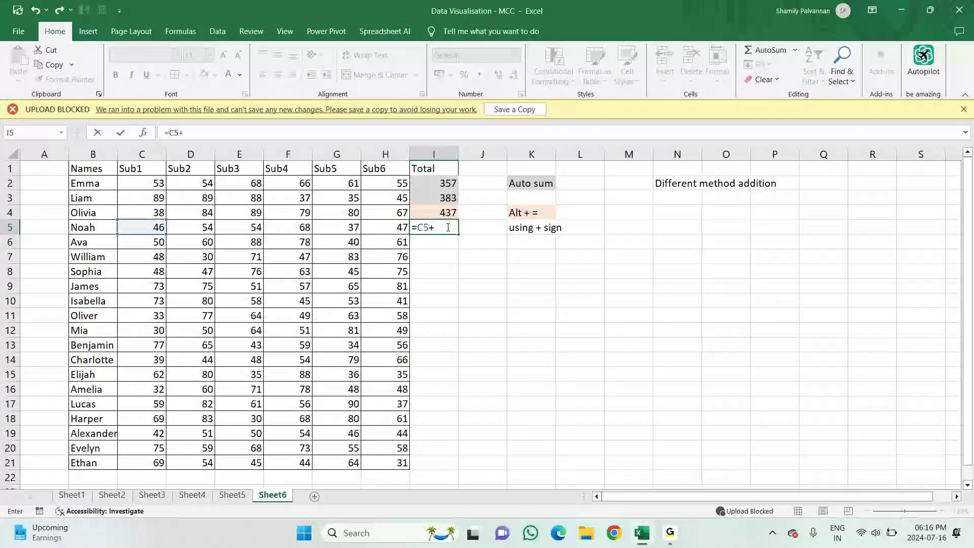
text(D5+)
key(Left)
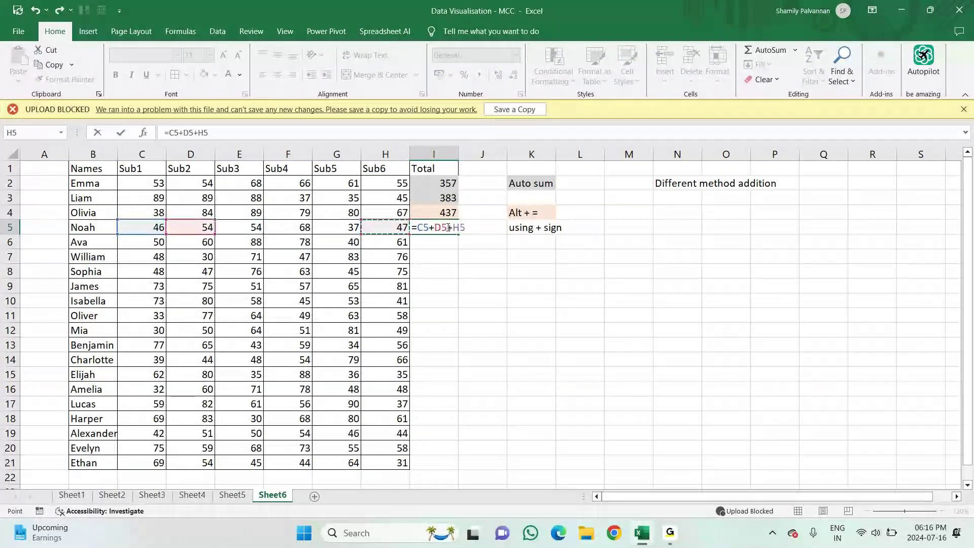
key(Left)
key(Left)
key(Left)
text(+)
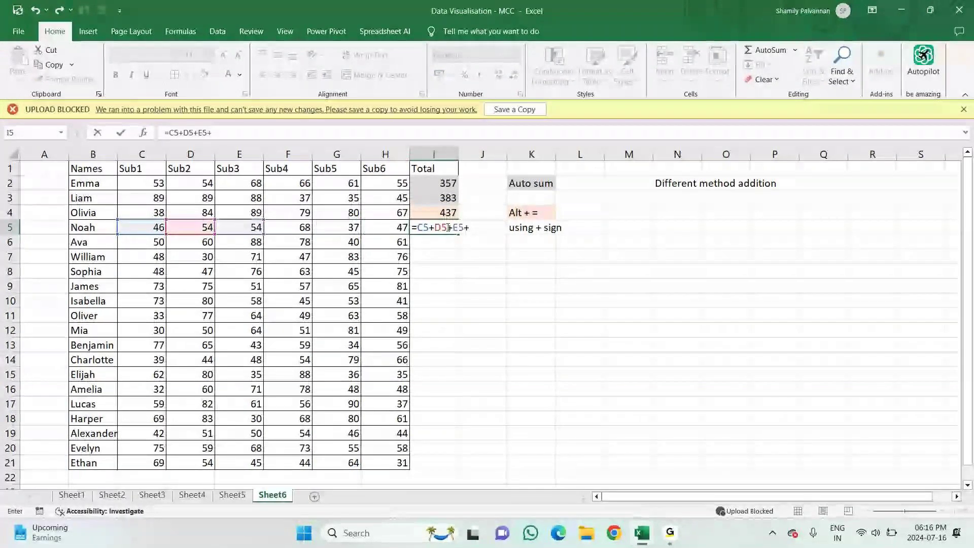
key(Left)
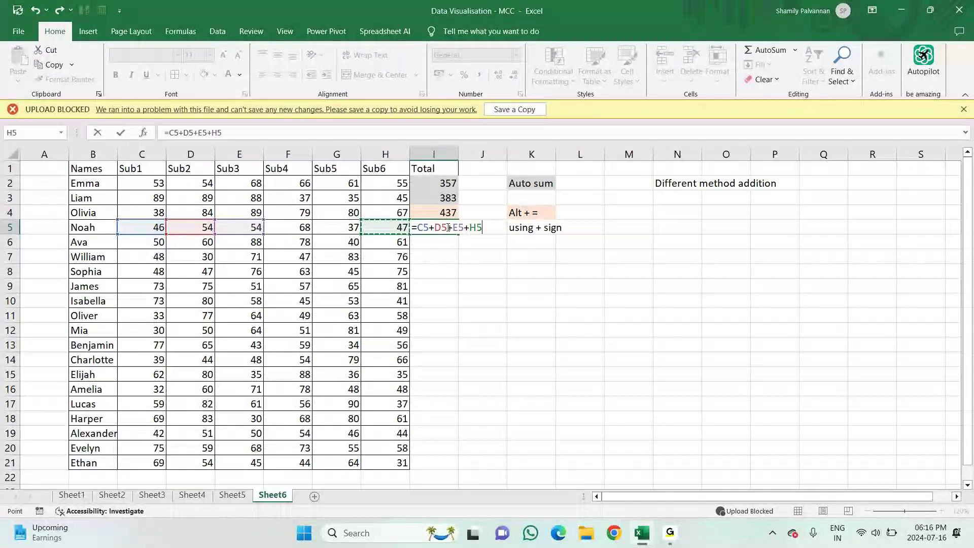
key(Left)
key(Left)
text(+)
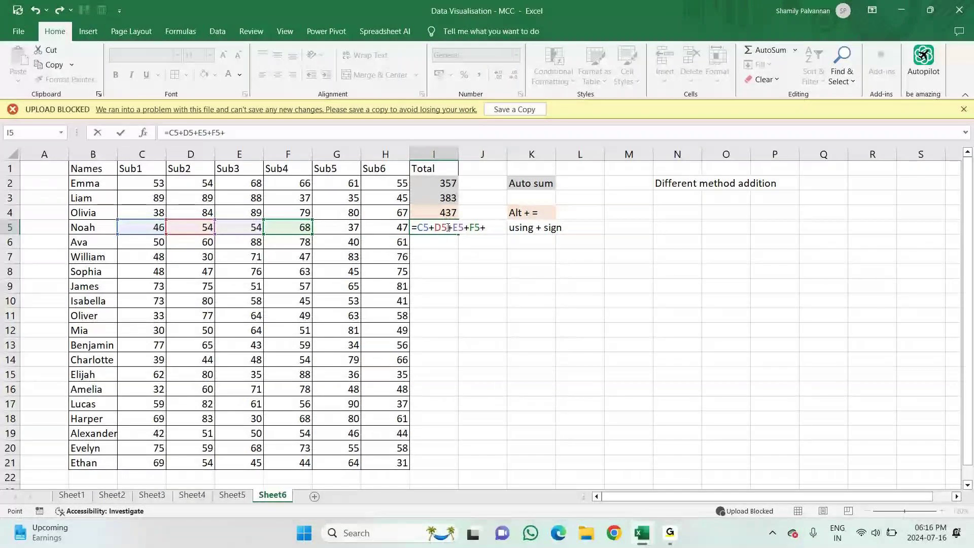
key(Left)
key(Left)
text(+)
key(Left)
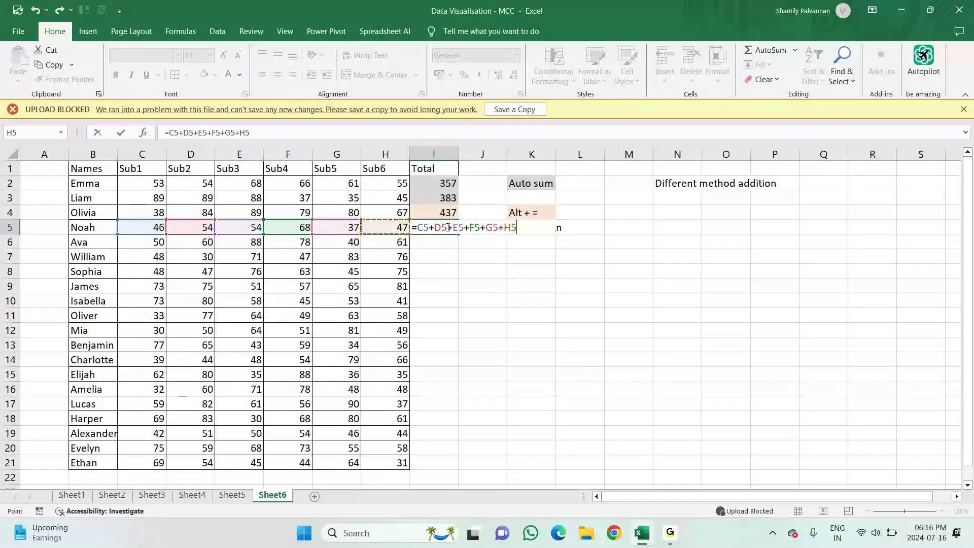
key(Return)
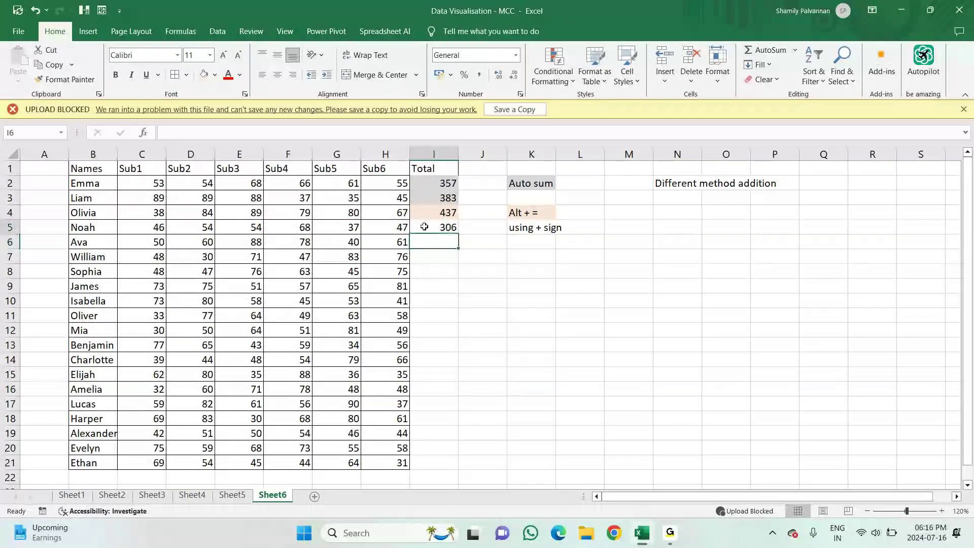
click(425, 227)
Step: Total Ava's scores in I6 with =C6+D6+E6+F6+G6+H6, giving 377
click(430, 243)
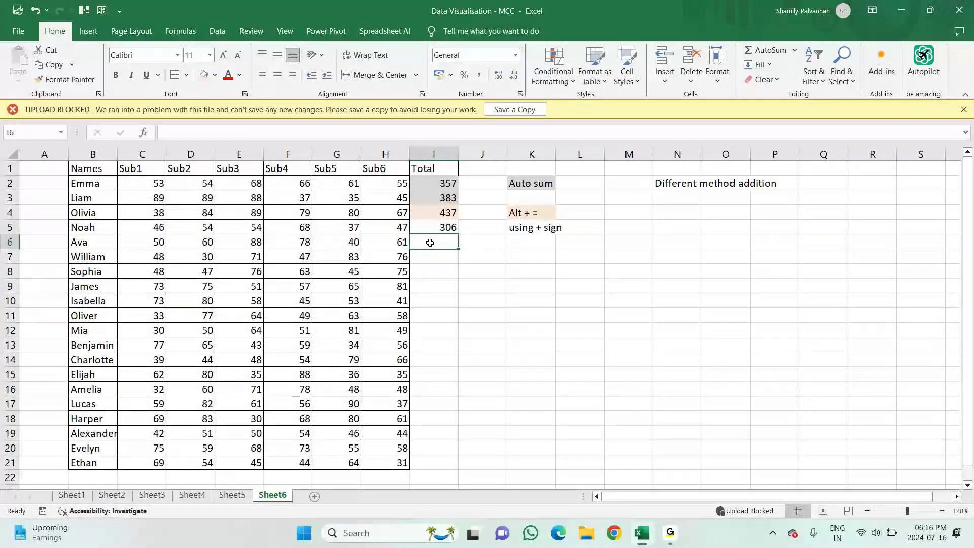
text(=)
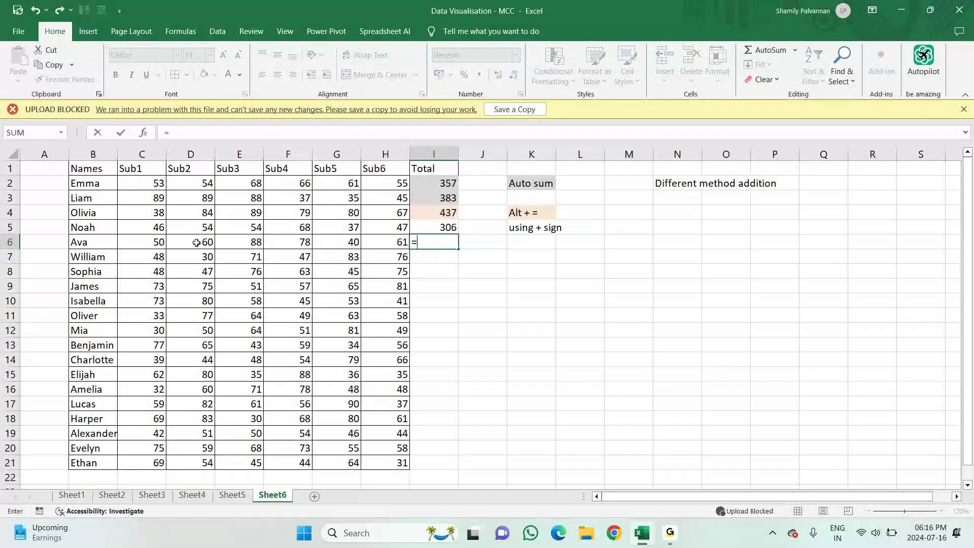
click(146, 244)
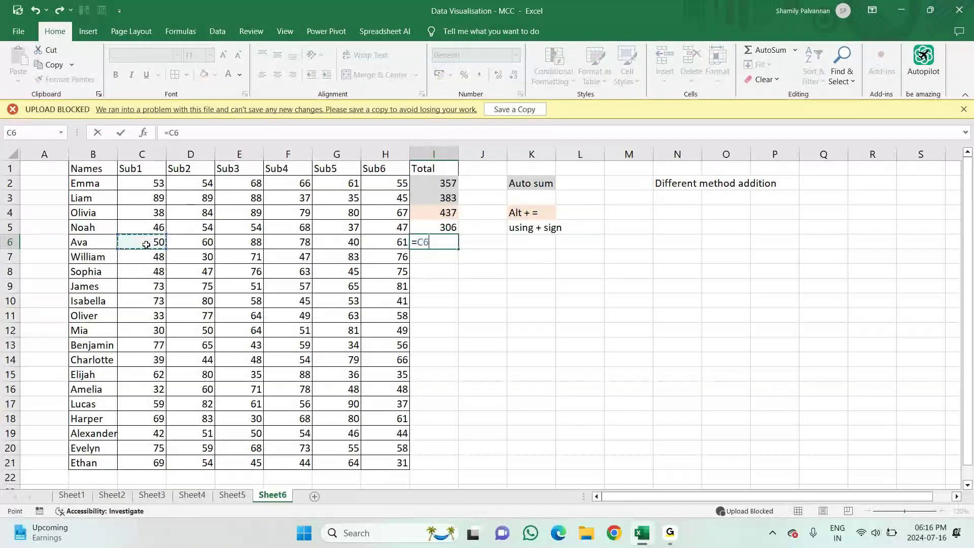
text(+)
key(Left)
key(Left)
key(Left)
key(Left)
text(+)
key(Left)
key(Left)
key(Left)
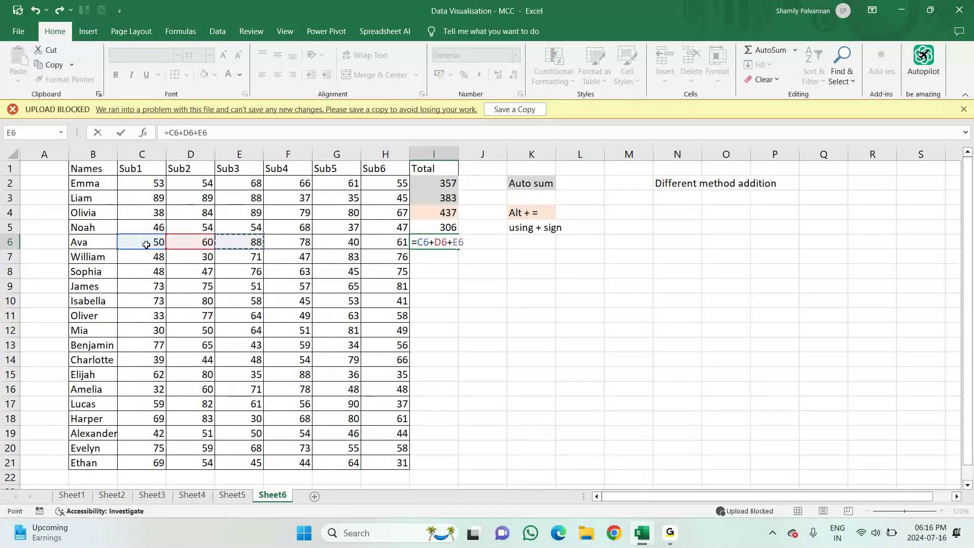
text(+)
key(Left)
key(Left)
key(Left)
text(+)
key(Left)
key(Left)
key(Left)
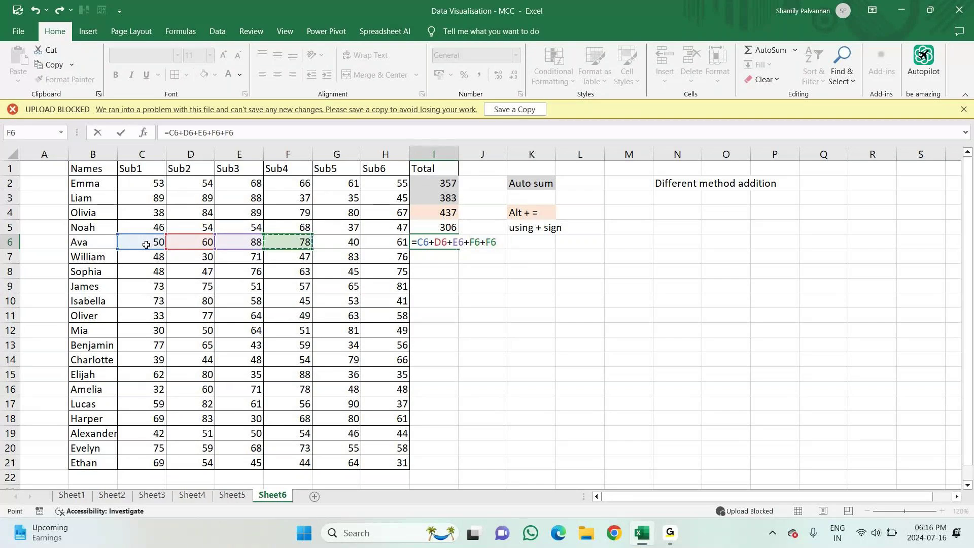
key(Right)
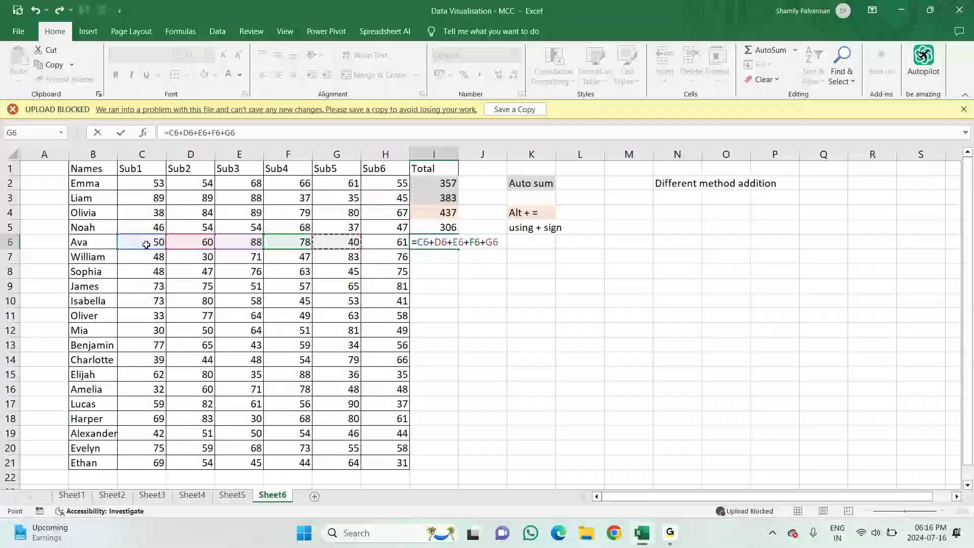
text(+)
key(Left)
key(Return)
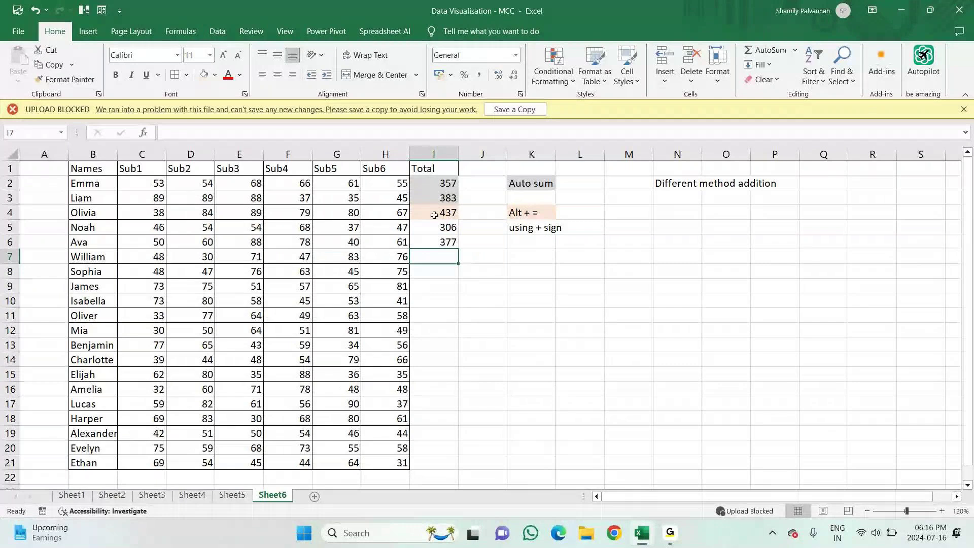
Step: Shade Noah's and Ava's totals in I5:I6 light green
drag(435, 227, 434, 242)
click(216, 75)
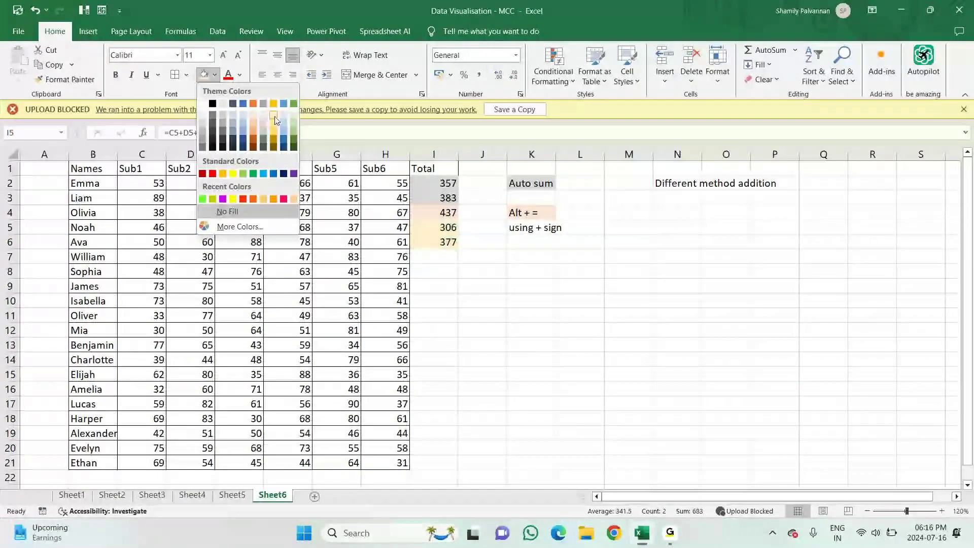
click(220, 82)
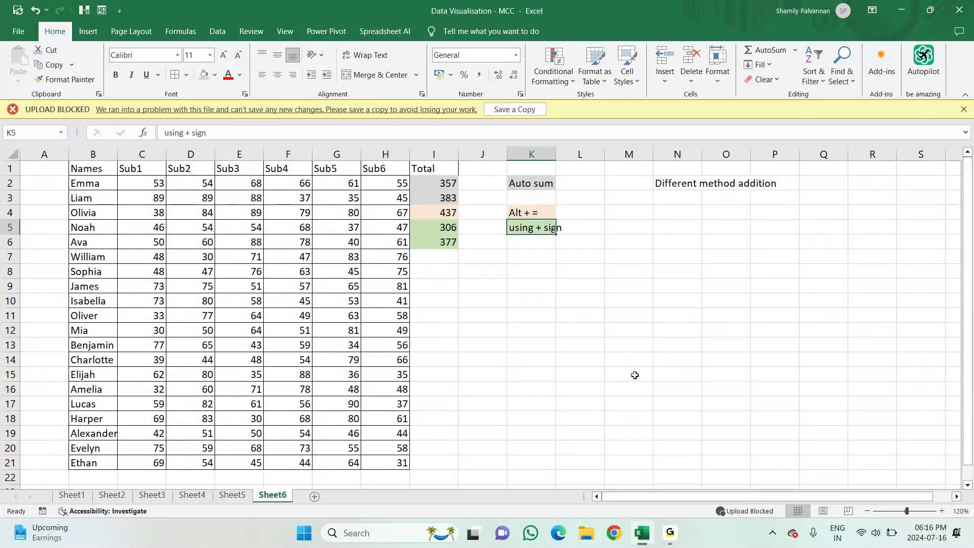
click(445, 264)
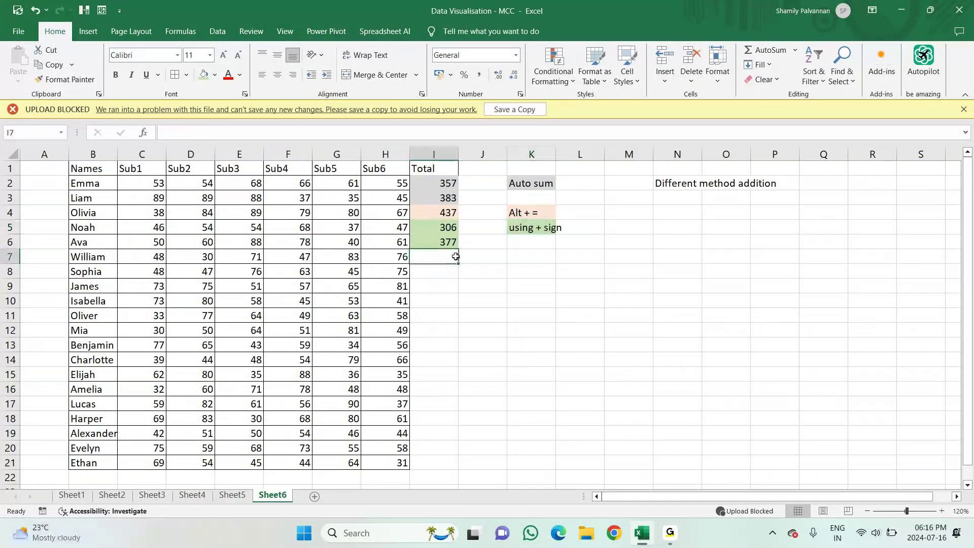
click(523, 261)
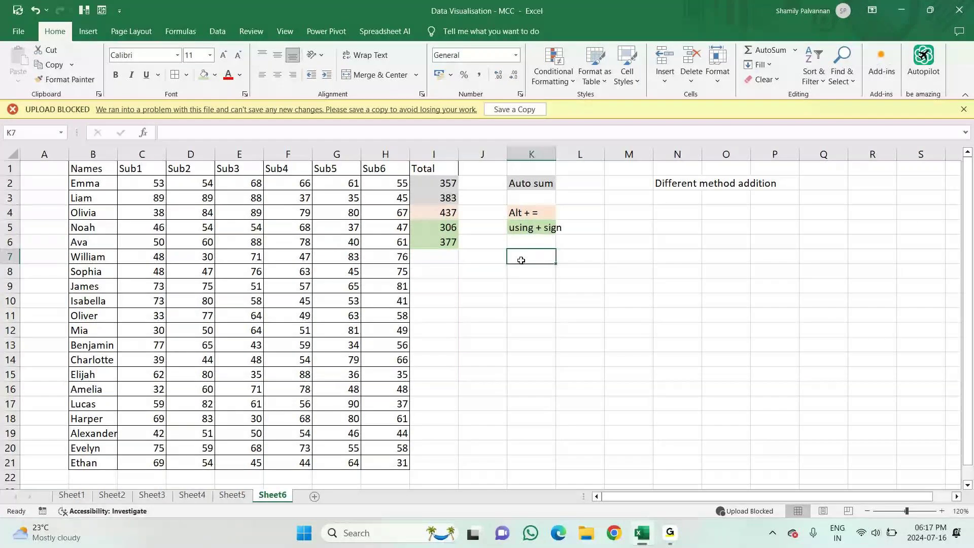
Step: Enter the method label 'using , sign' in K7
text(using ,)
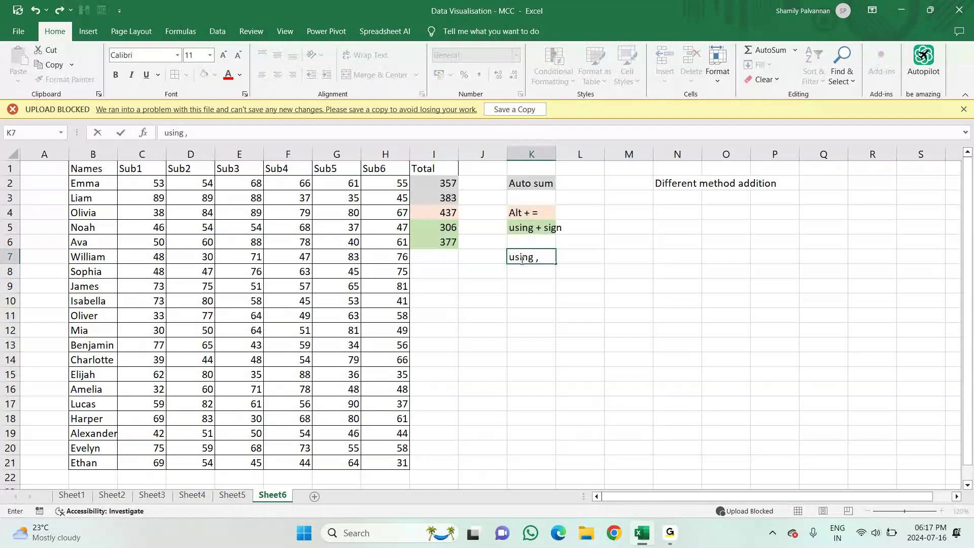
text( sign)
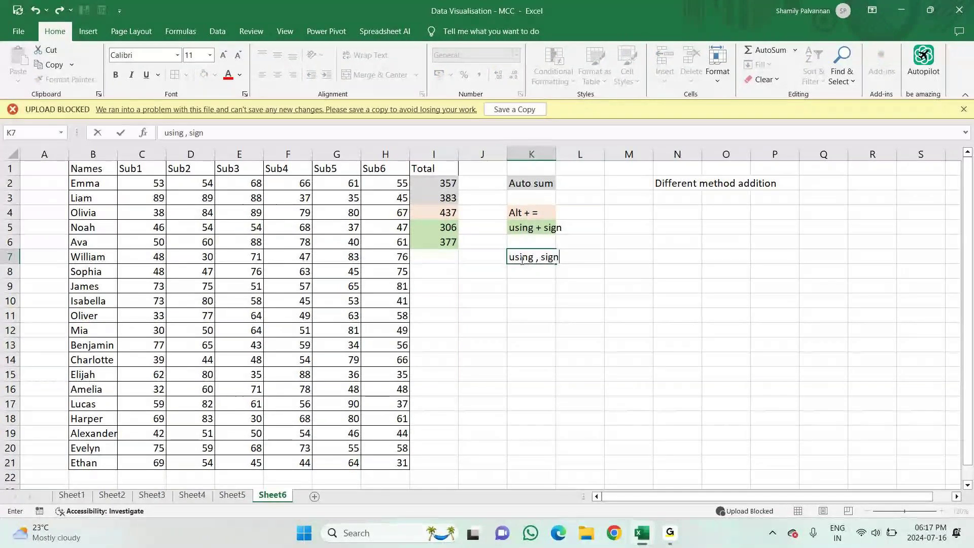
key(Return)
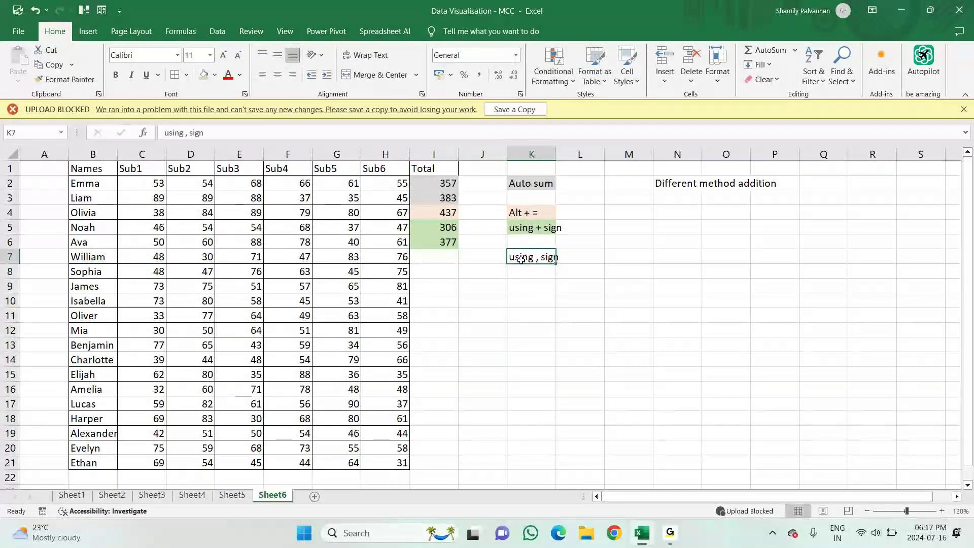
key(Left)
key(Left)
text(=)
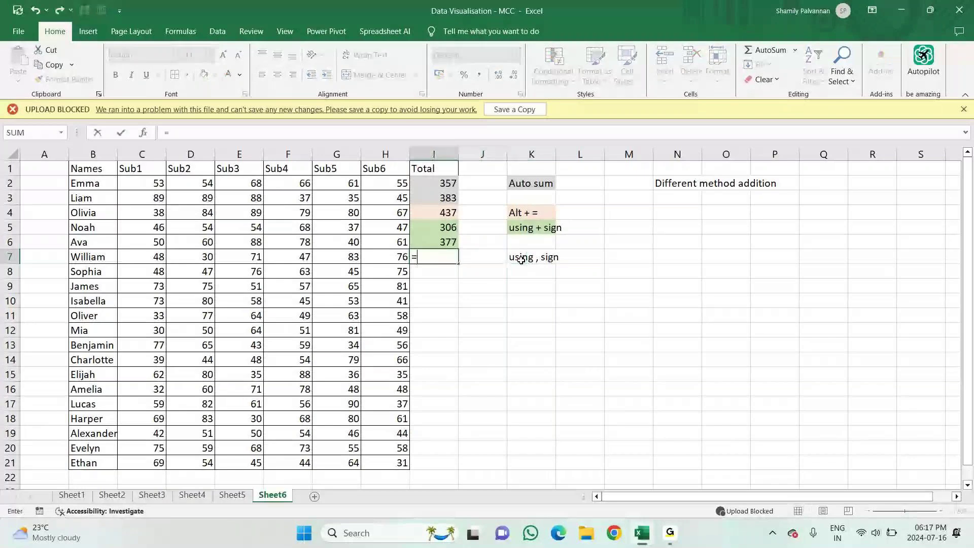
key(Escape)
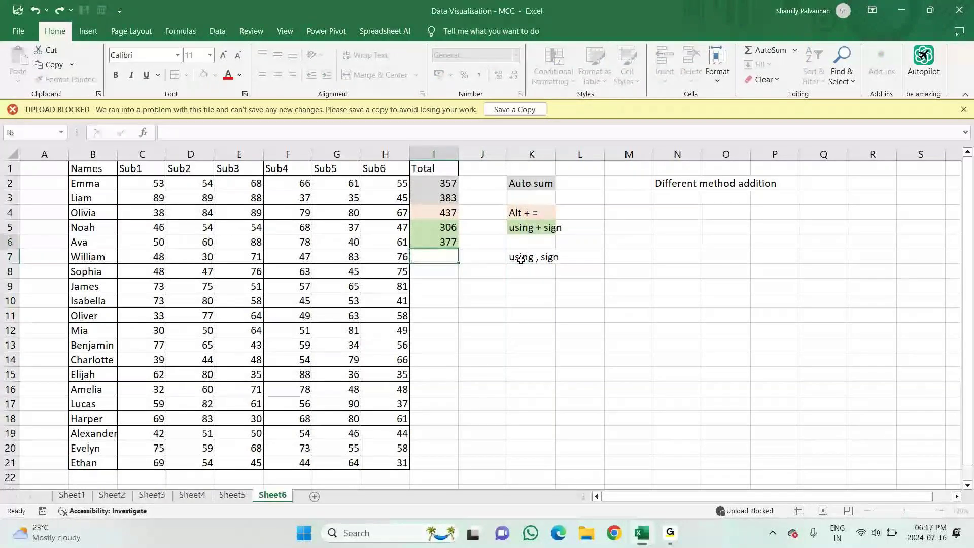
Step: Review Ava's formula in I6, then begin =SUM( in William's total cell I7
key(Up)
key(F2)
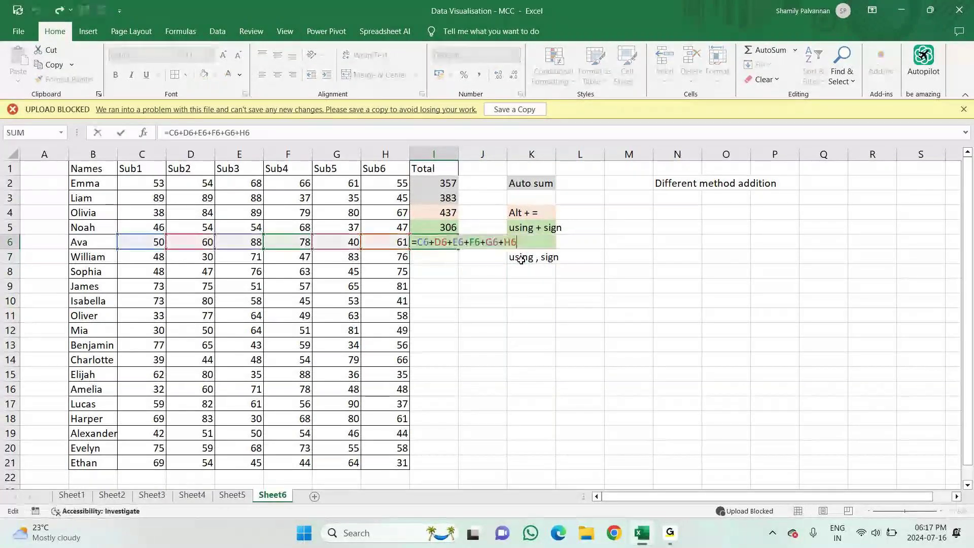
key(Return)
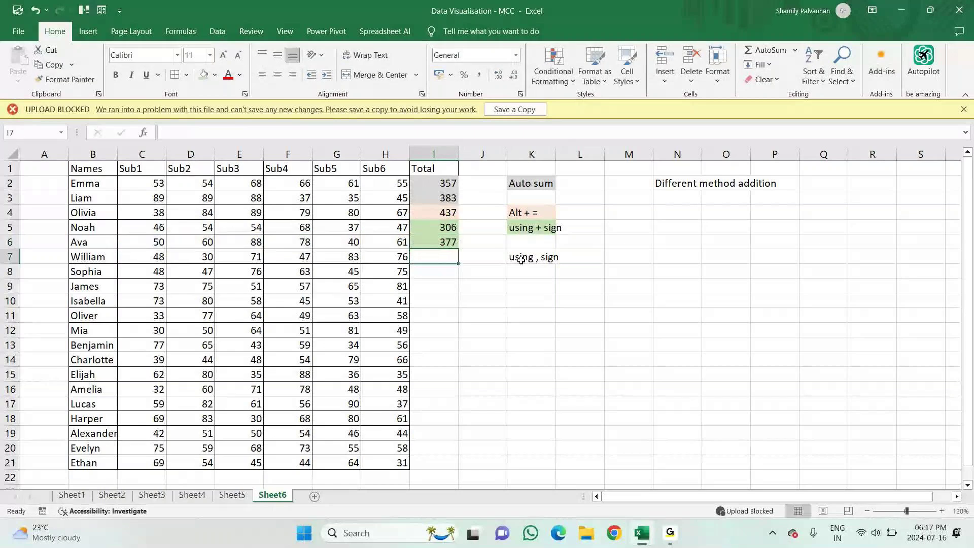
text(=)
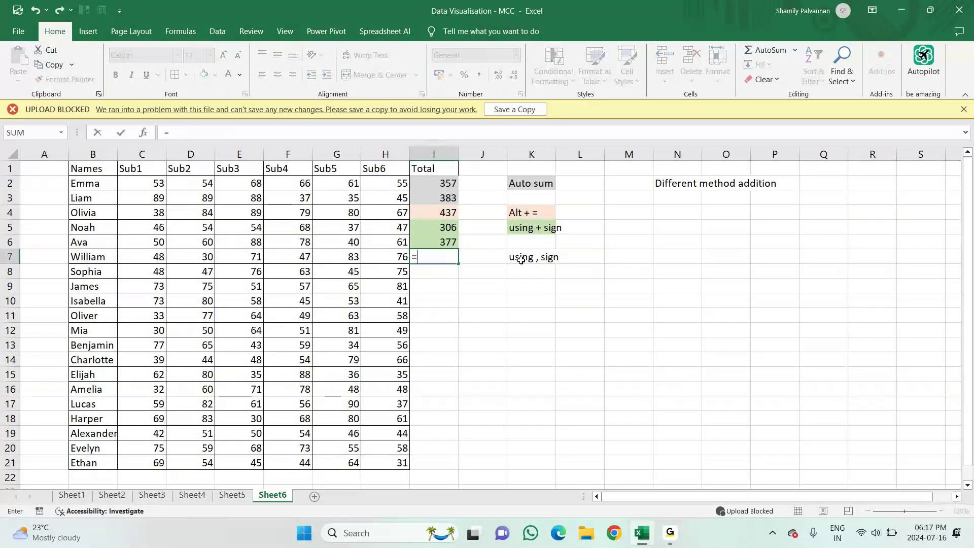
text(SUM()
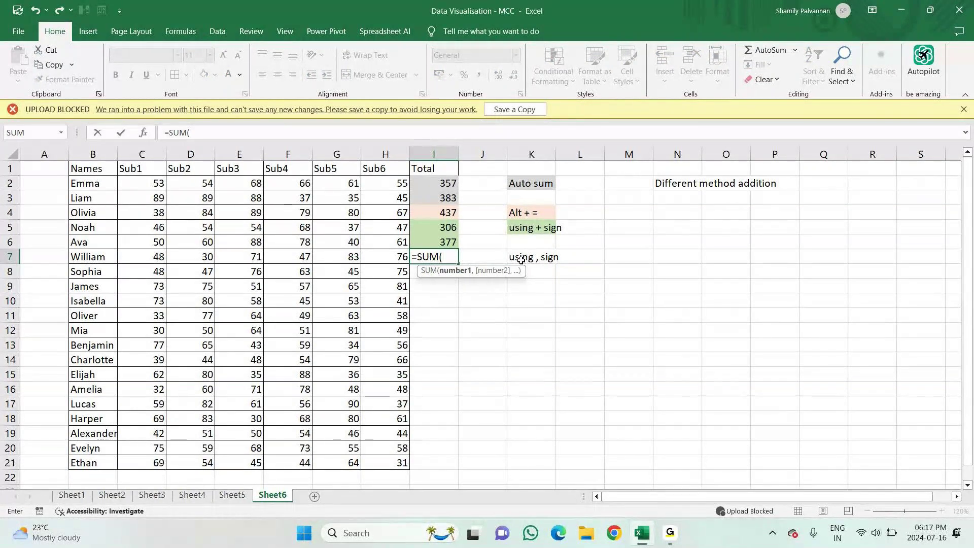
Step: Complete William's total in I7 as =SUM(C7,D7,E7,F7,G7,H7), giving 355
key(Left)
key(Left)
key(Left)
key(Left)
key(Left)
key(Left)
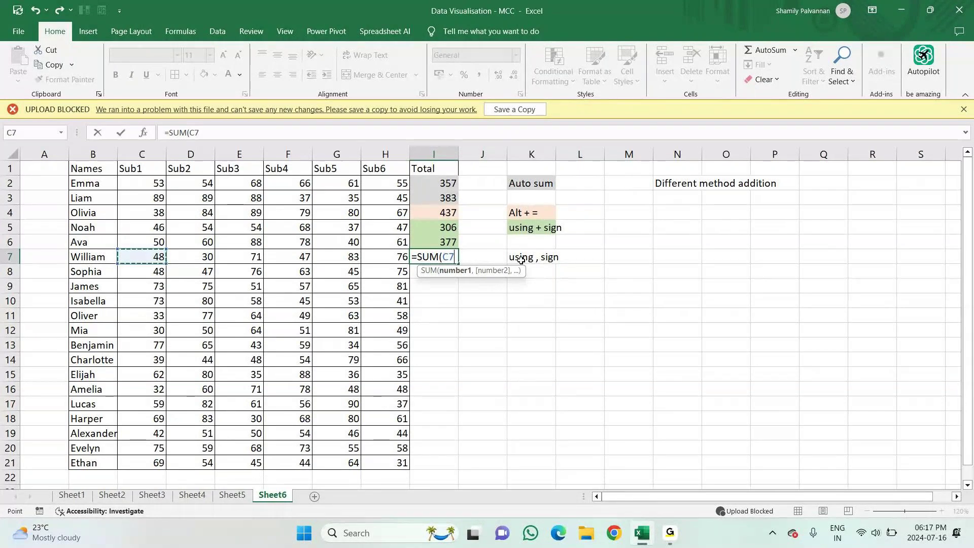
text(,)
key(Right)
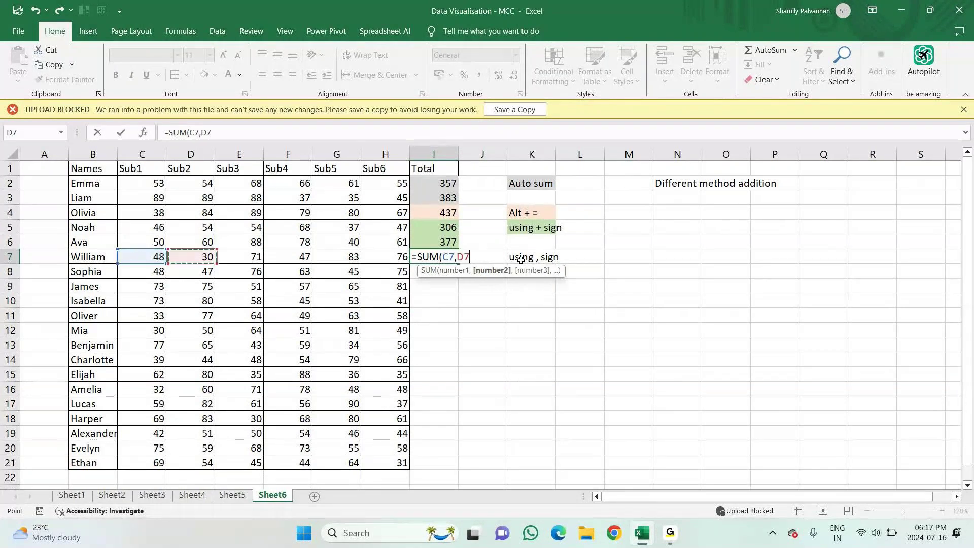
key(Left)
key(Right)
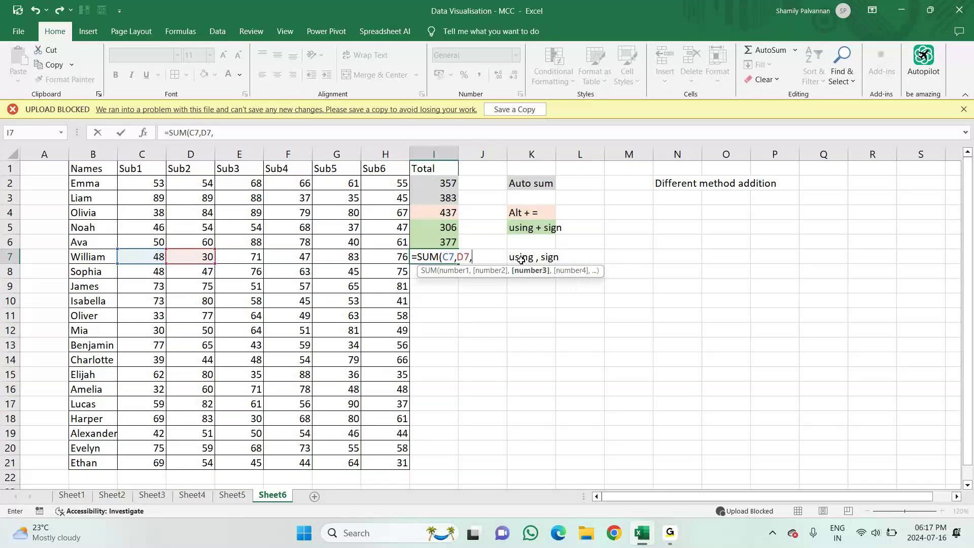
text(,)
key(Right)
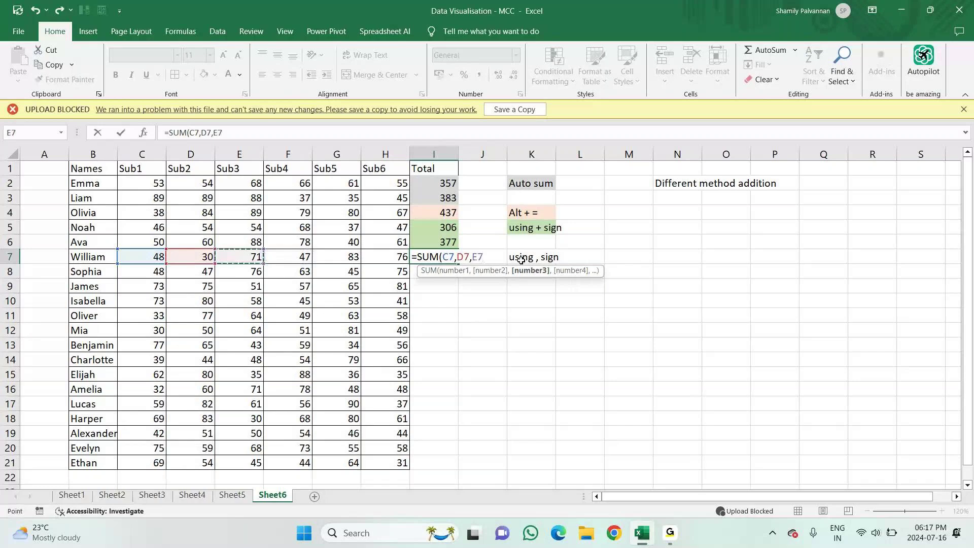
text(,)
key(Right)
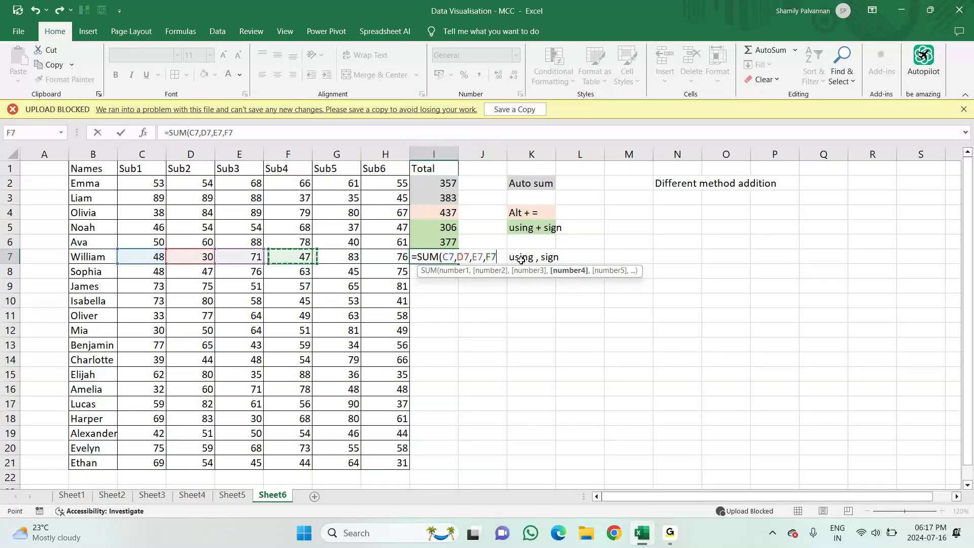
text(,)
key(Right)
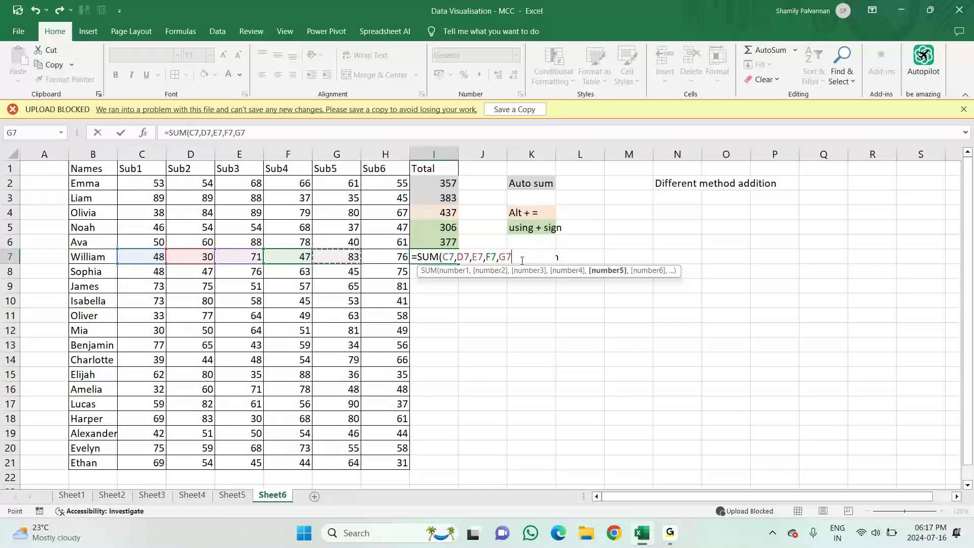
text(,)
key(Right)
text())
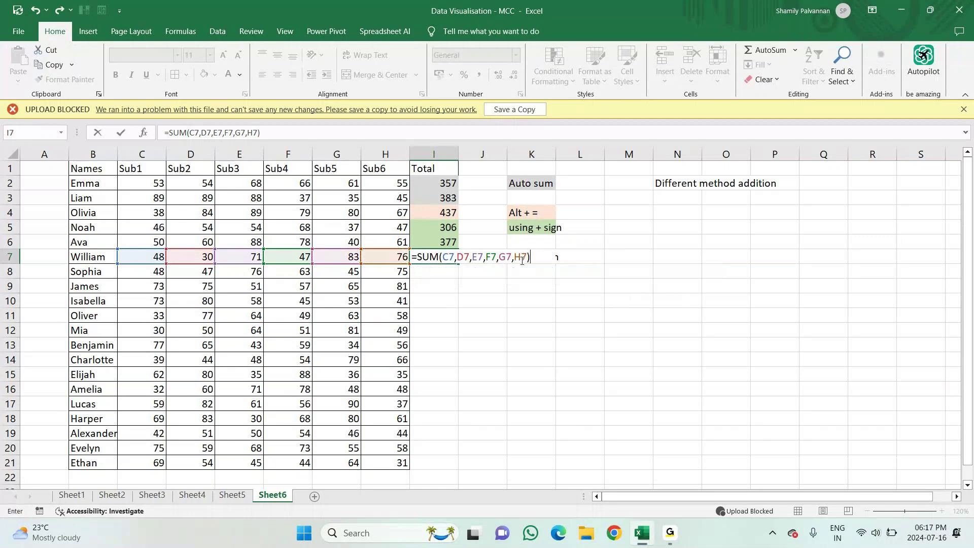
click(449, 259)
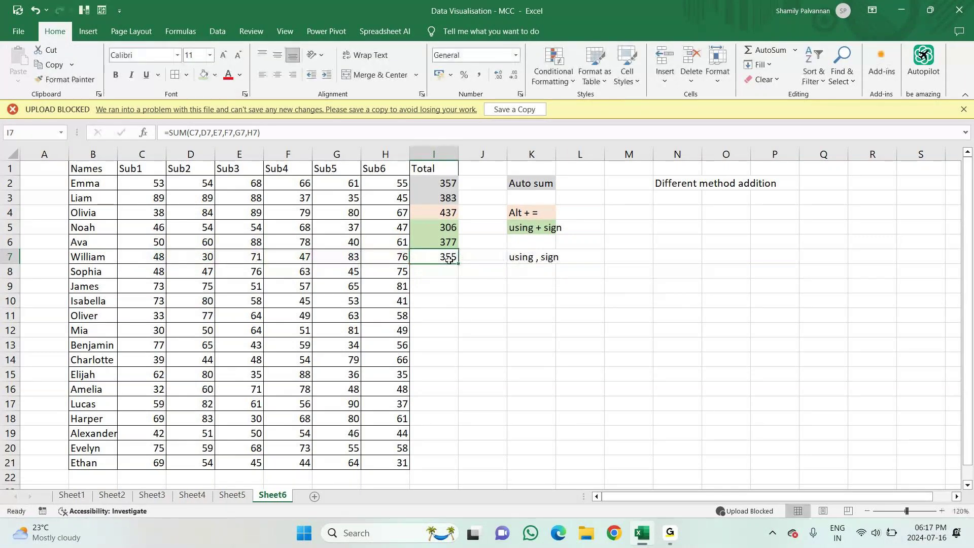
Step: Total Sophia's scores in I8 with =SUM(C8,D8,E8,F8,G8,H8), giving 354
click(439, 273)
text(=)
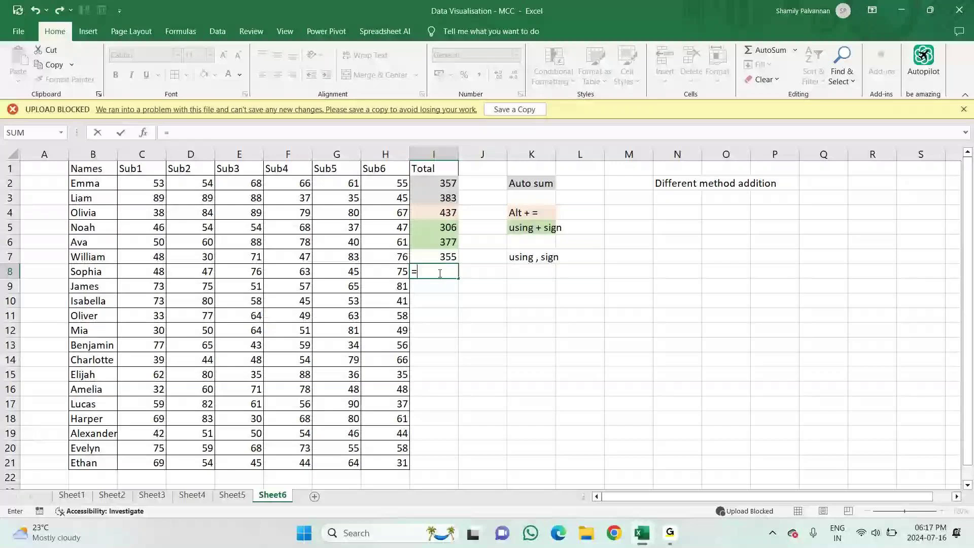
text(SUM()
click(152, 271)
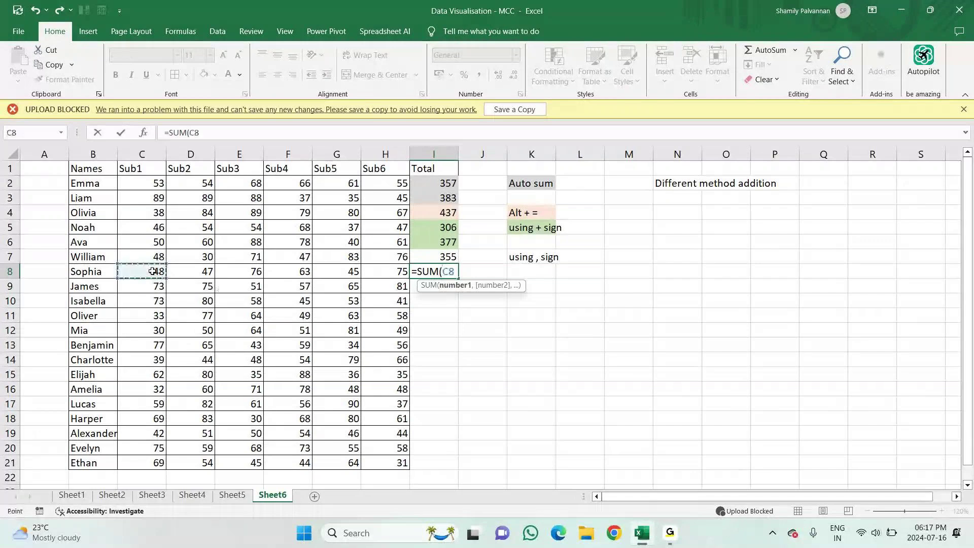
text(,)
key(Right)
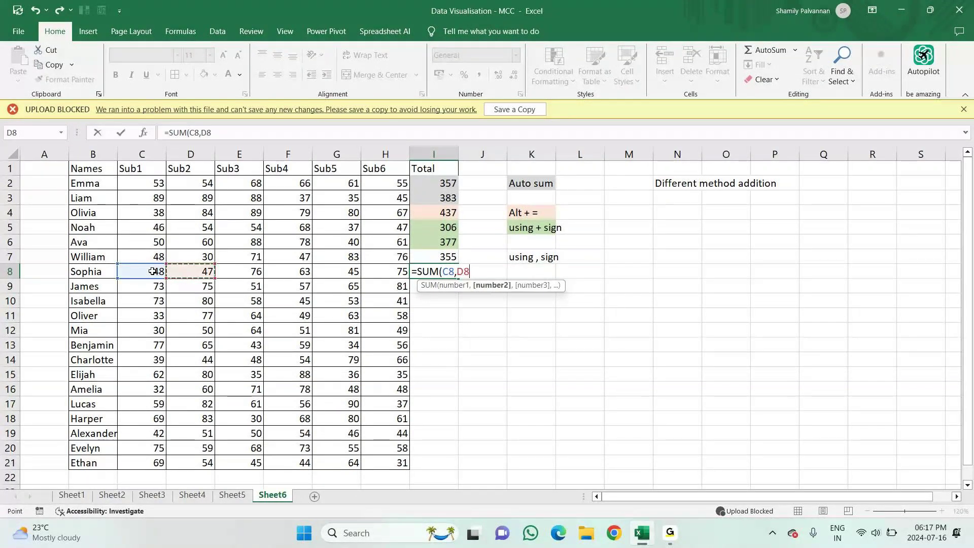
text(,)
key(Right)
text(,)
key(Right)
key(Right)
key(Left)
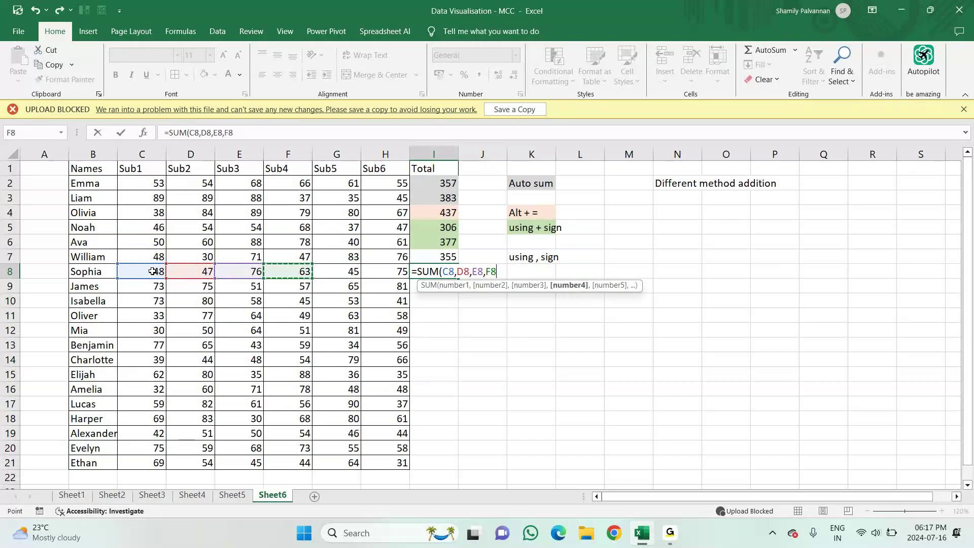
text(,)
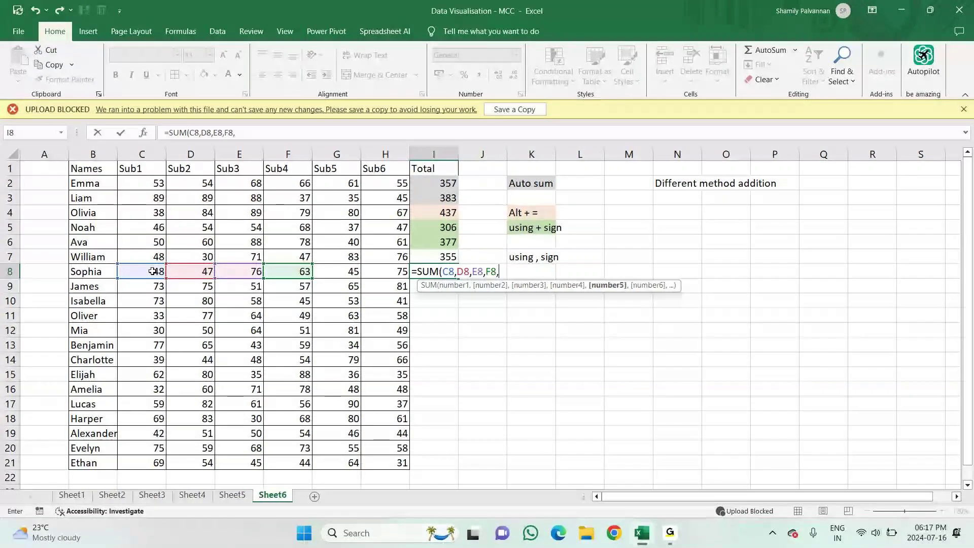
key(Right)
text(,)
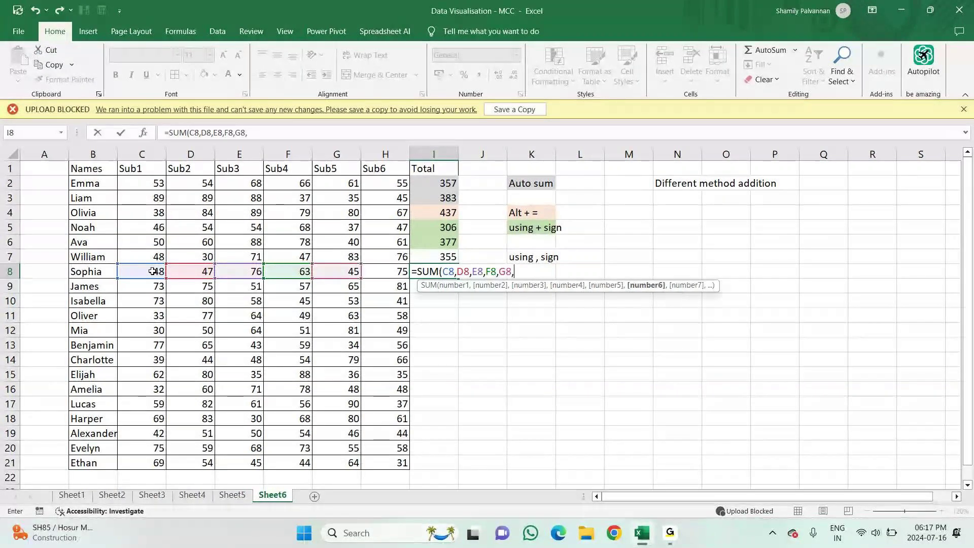
key(Left)
key(Return)
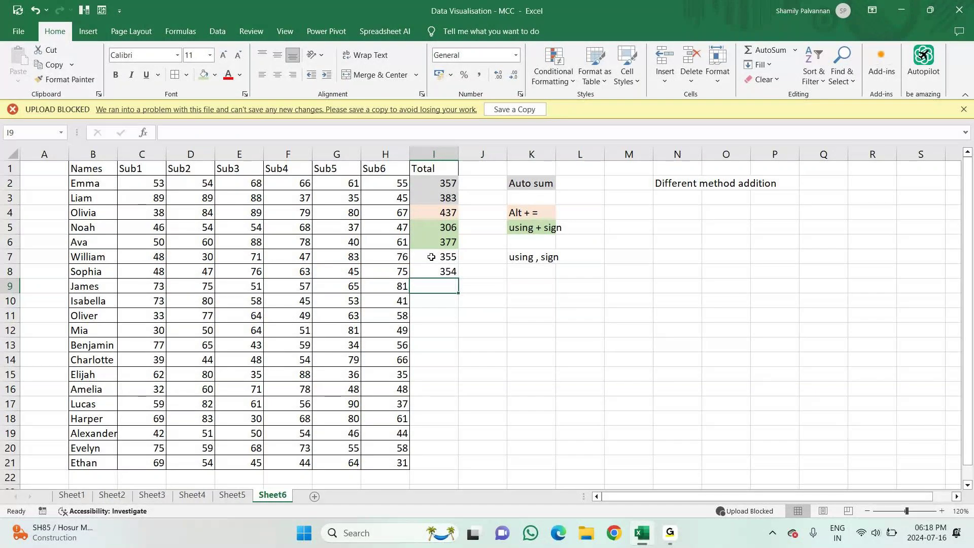
Step: Shade the I7:I8 totals and the 'using , sign' label in K7 light blue
drag(431, 258, 432, 272)
click(215, 75)
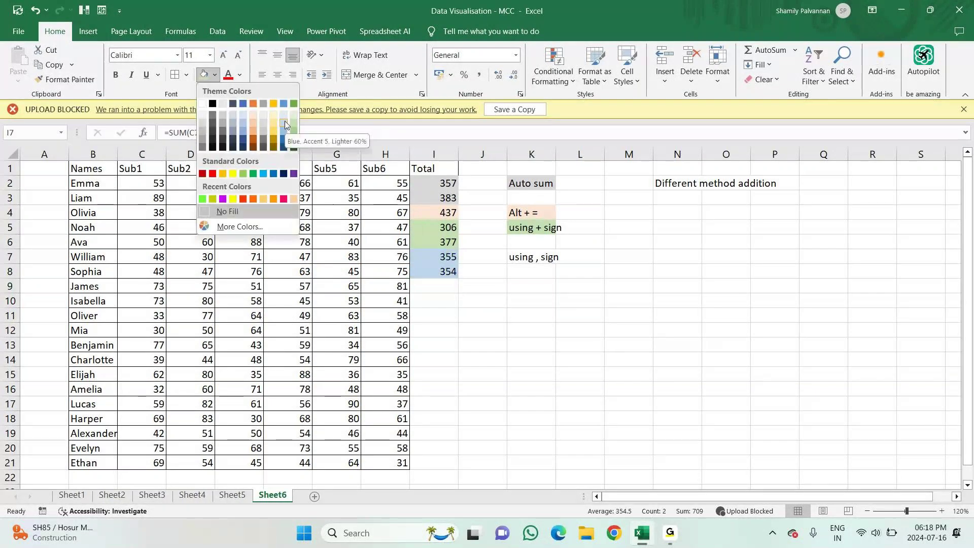
click(285, 123)
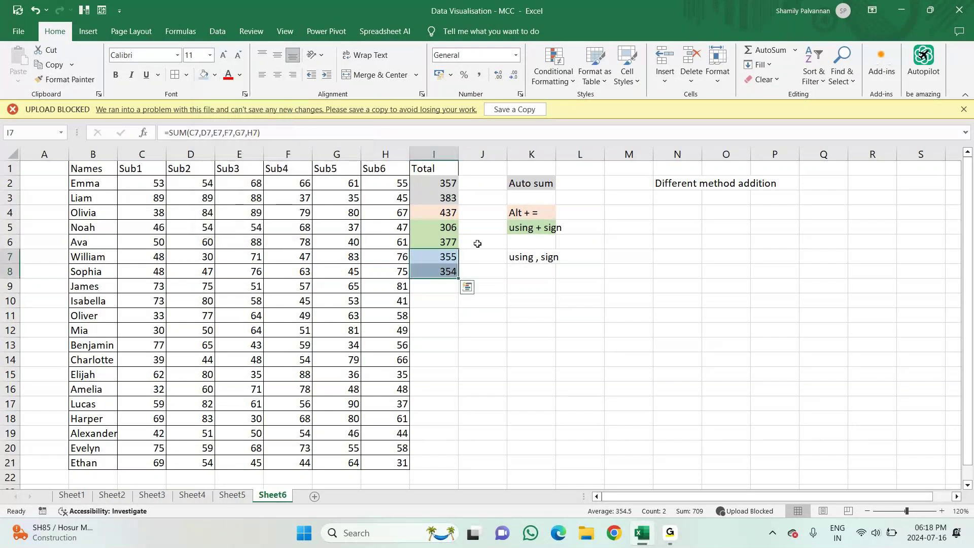
click(527, 257)
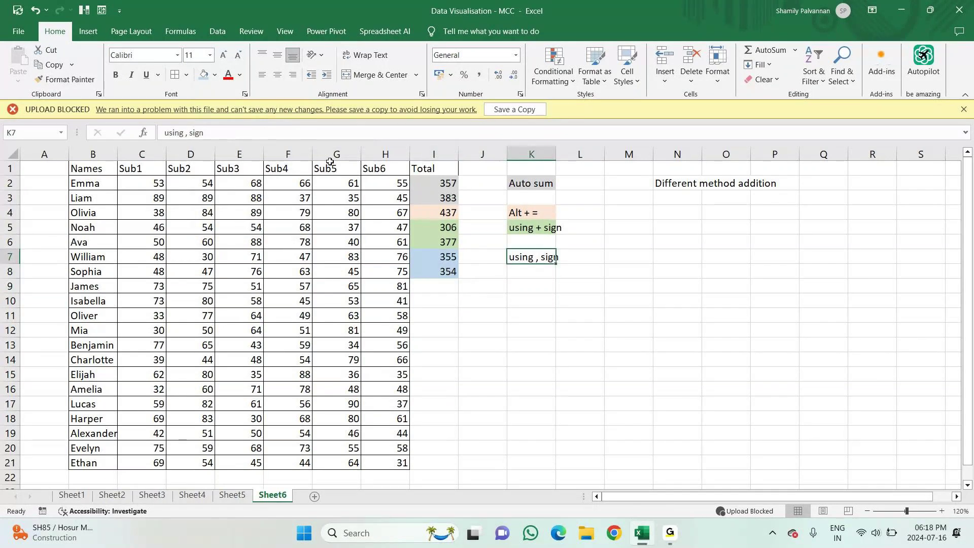
key(F4)
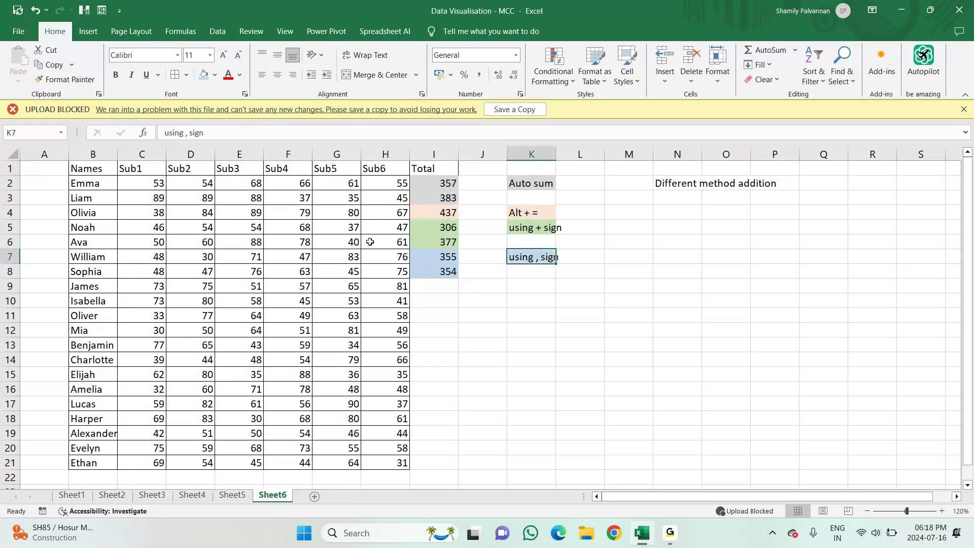
Step: Enter the method label 'selecting range' in K9
click(428, 287)
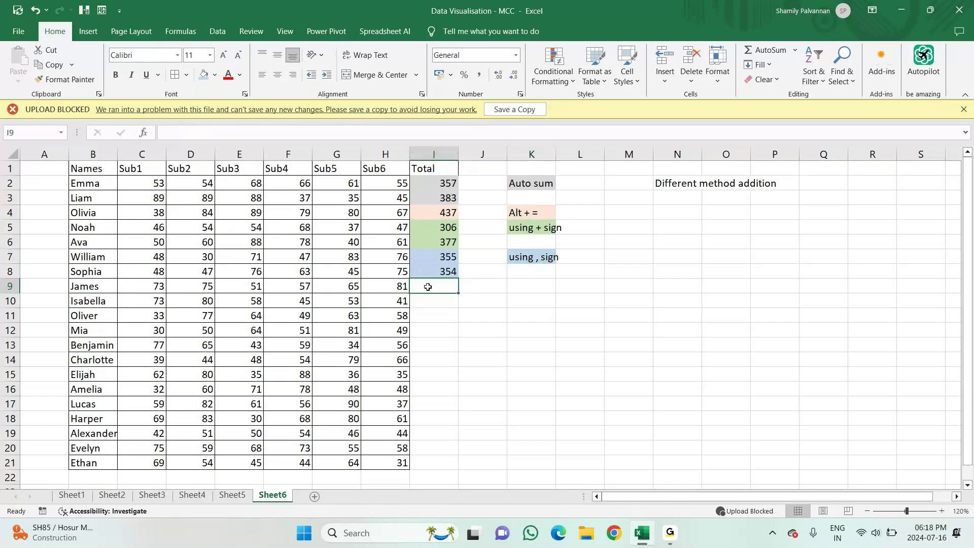
key(Right)
key(Right)
text(s)
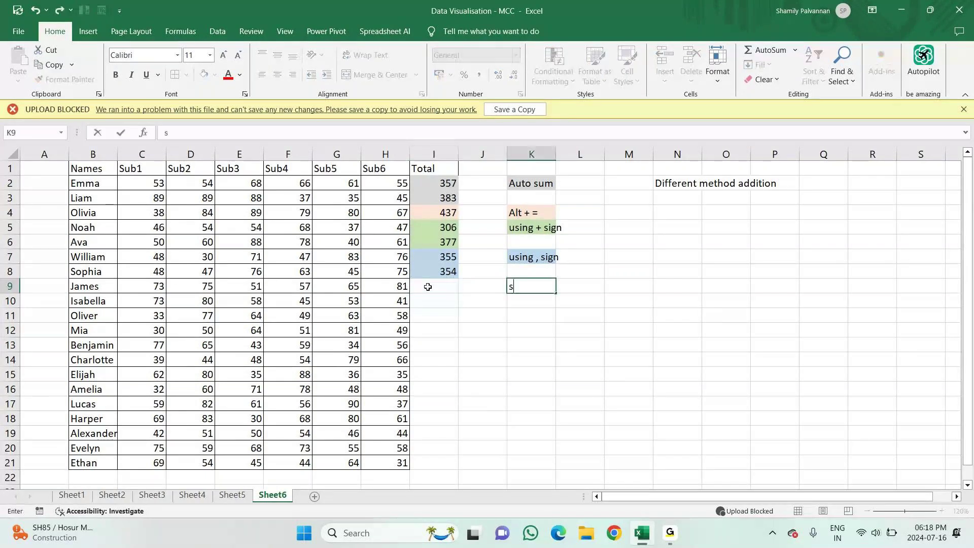
text(elec)
text(ying)
key(BackSpace)
key(BackSpace)
key(BackSpace)
text(ting range)
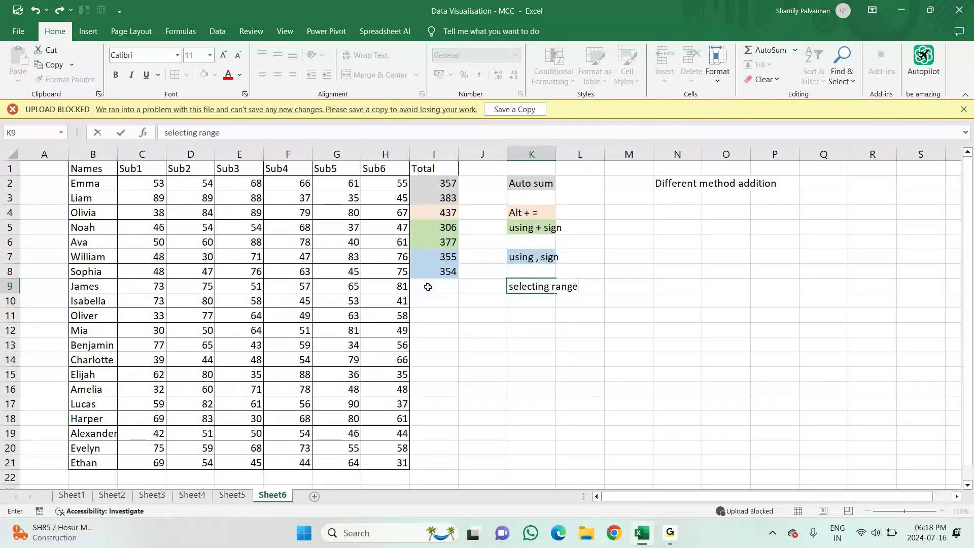
key(Return)
click(428, 287)
Step: Total James's scores in I9 with =SUM(C9:H9), giving 402
text(=su)
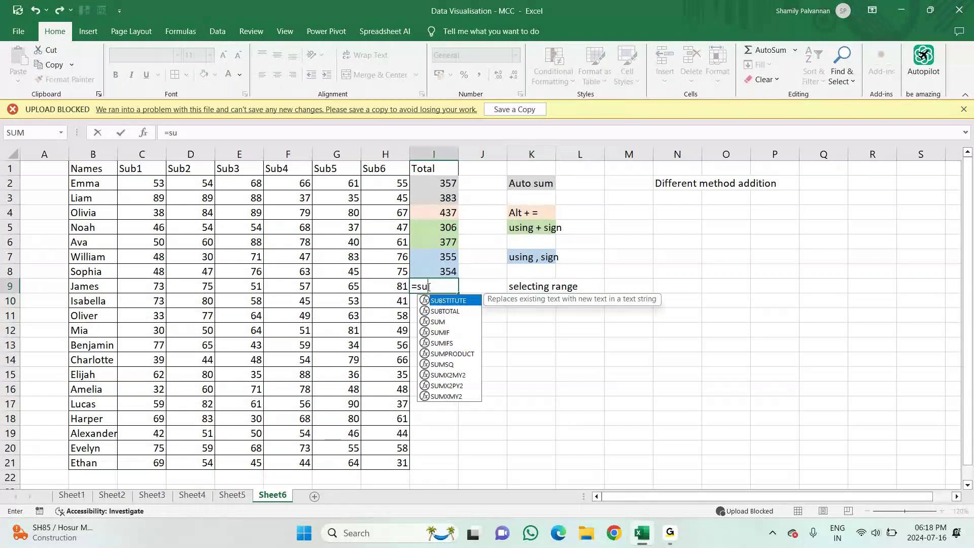
text(m)
key(Tab)
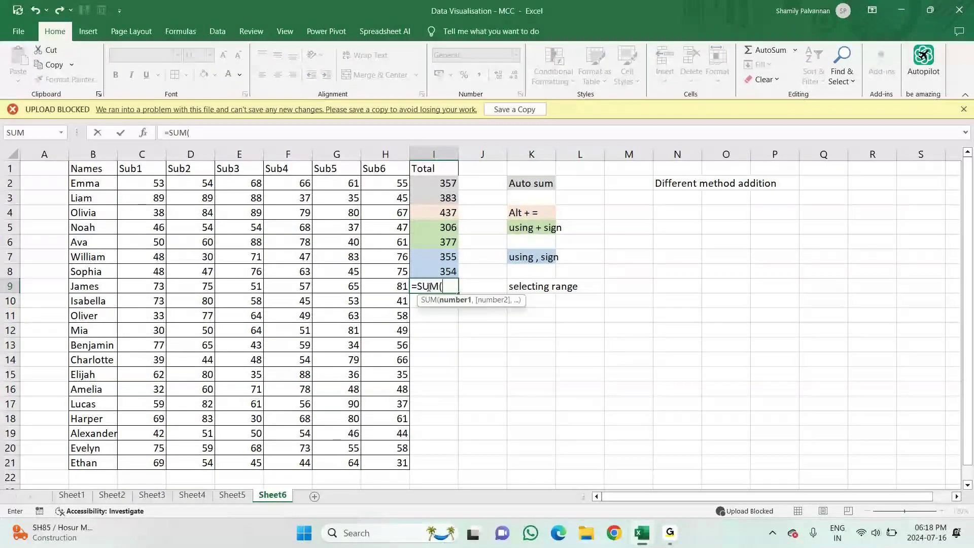
key(Left)
key(Left)
key(Left)
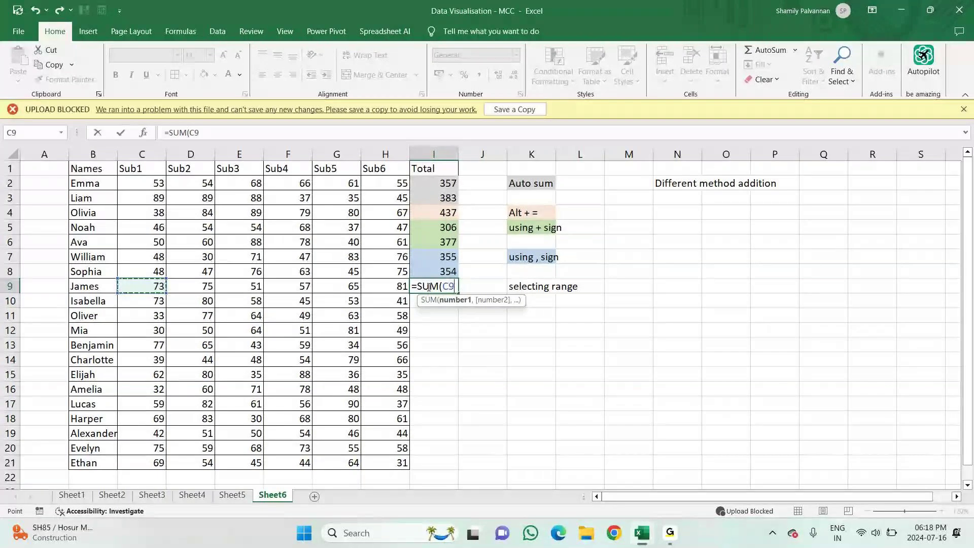
key(shift+Right)
key(shift+Right)
key(shift+Right)
key(shift+Right)
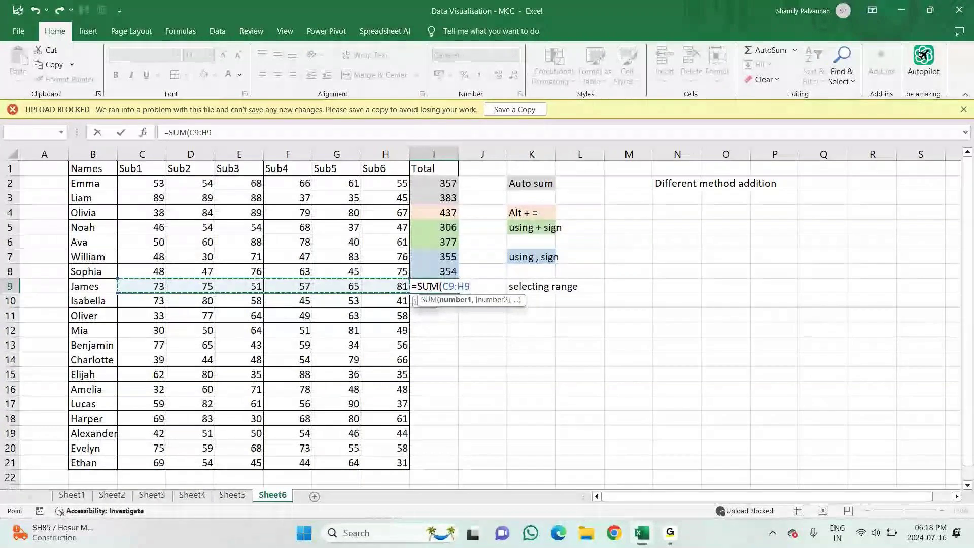
text())
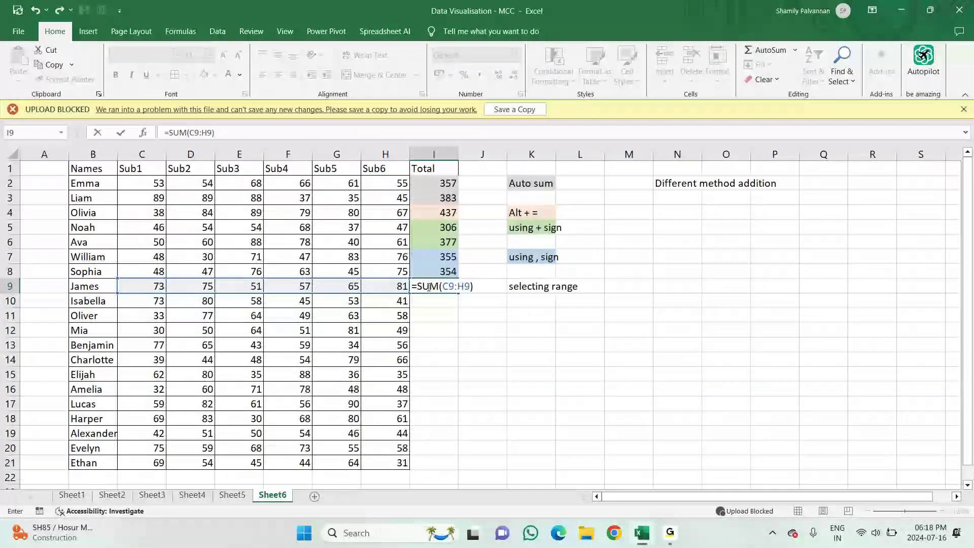
key(Return)
Step: Total Isabella's scores in I10 with =SUM(C10:H10), giving 350
text(=)
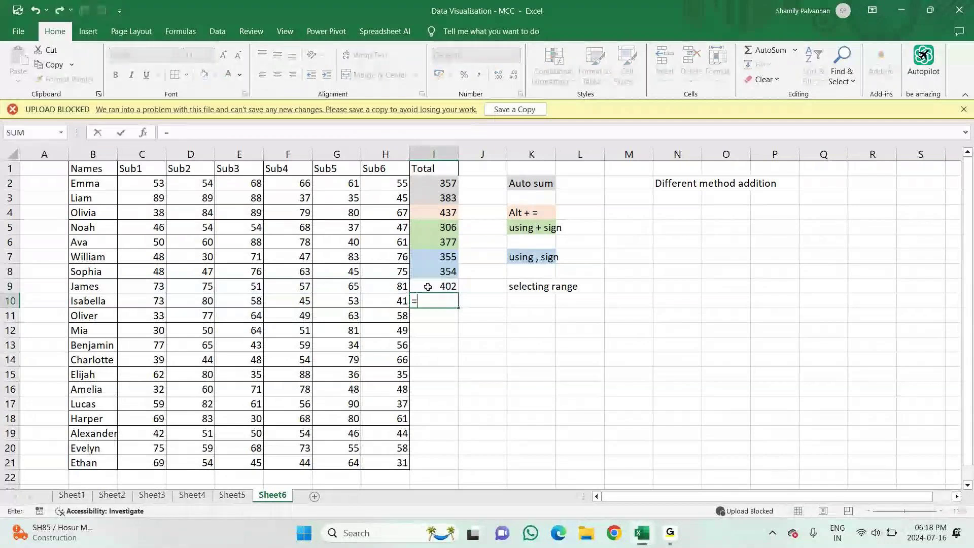
text(sum)
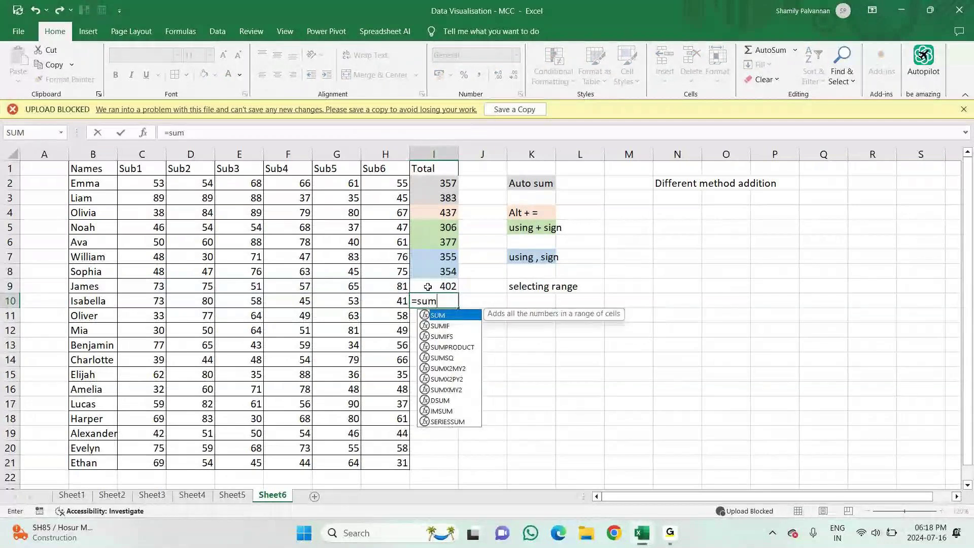
key(Tab)
key(Left)
key(Left)
key(Left)
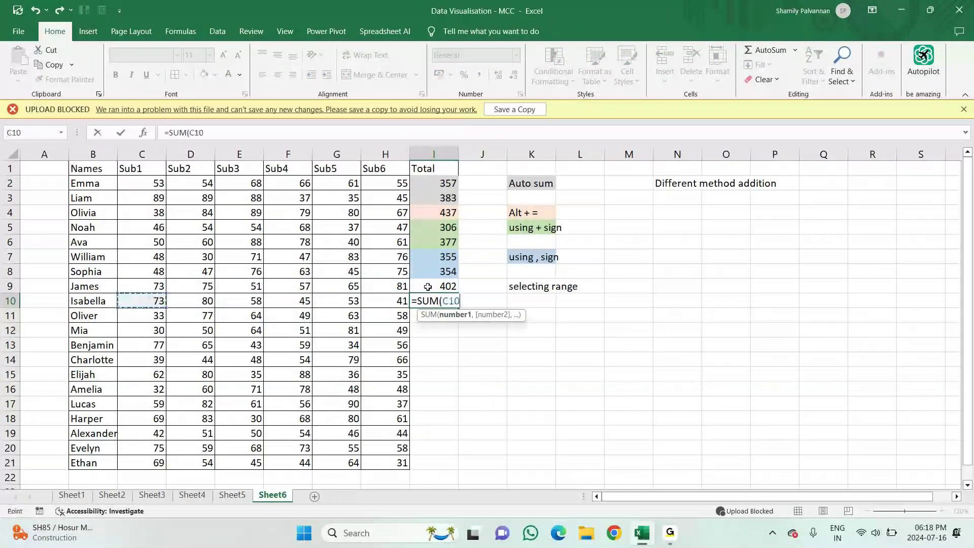
key(shift+Right)
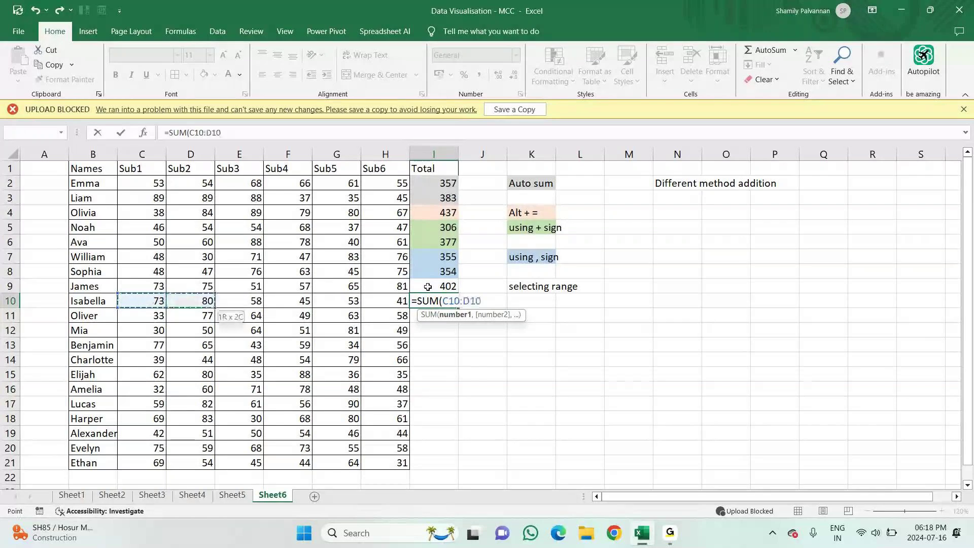
key(shift+Right)
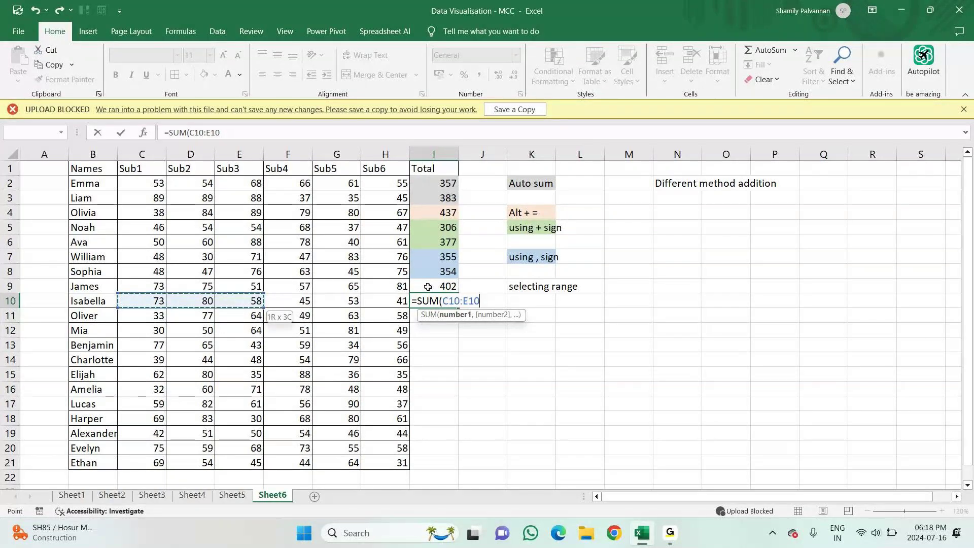
key(ctrl+shift+Right)
text())
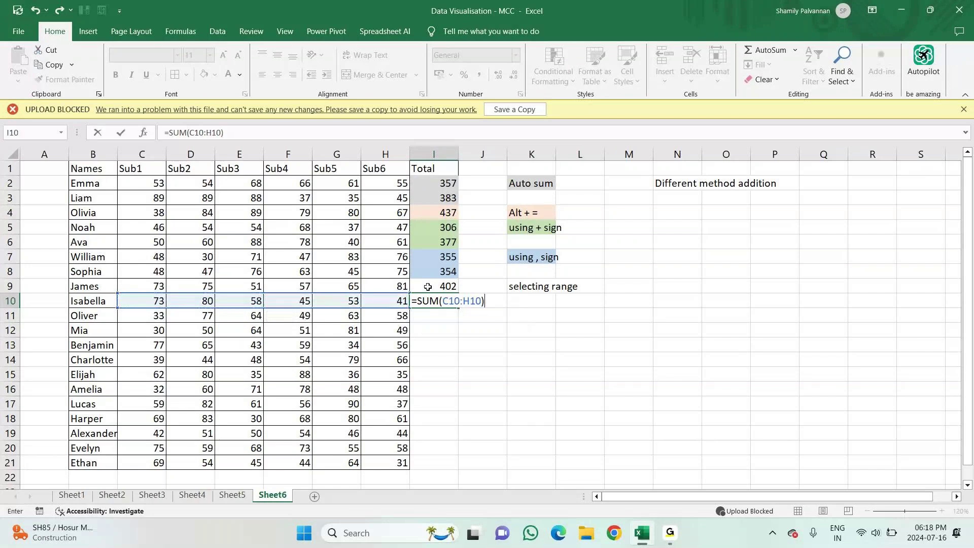
key(Return)
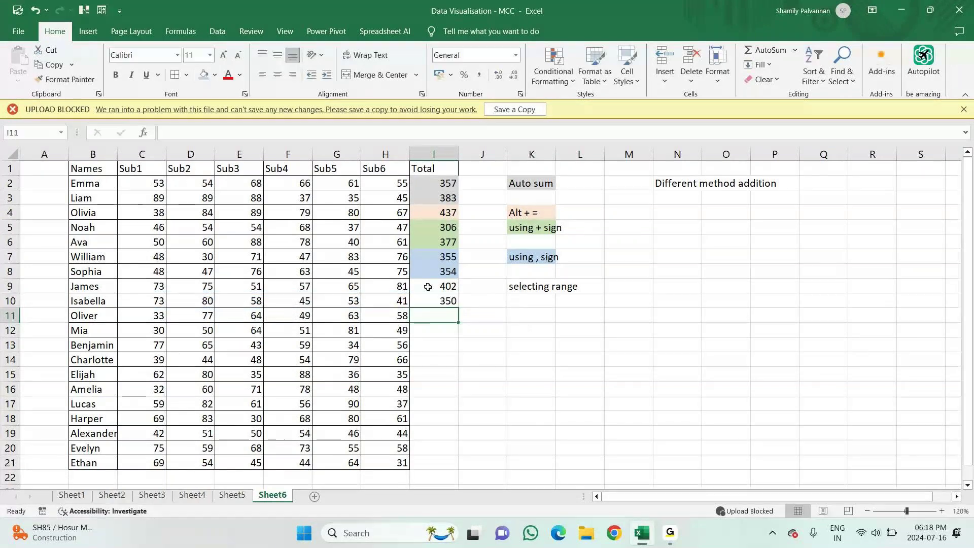
drag(442, 287, 439, 301)
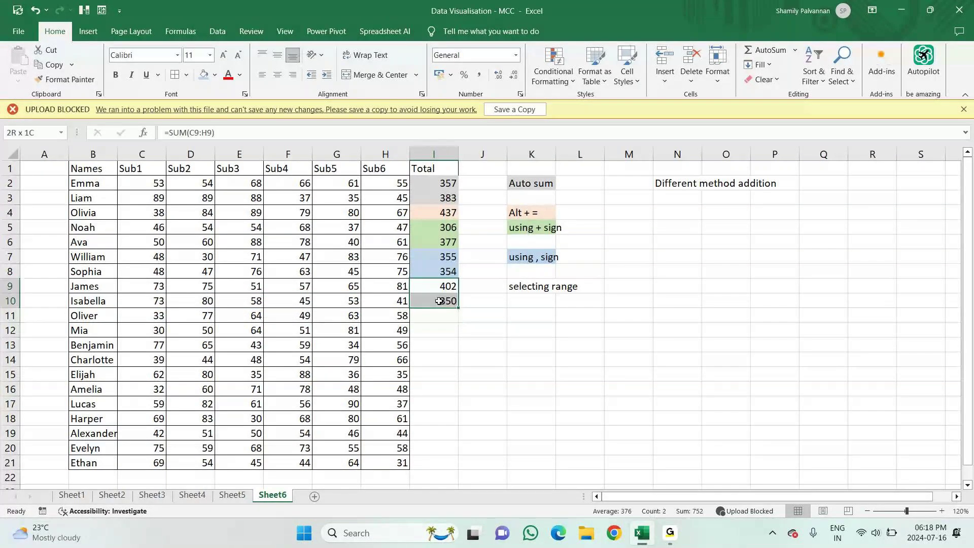
click(215, 76)
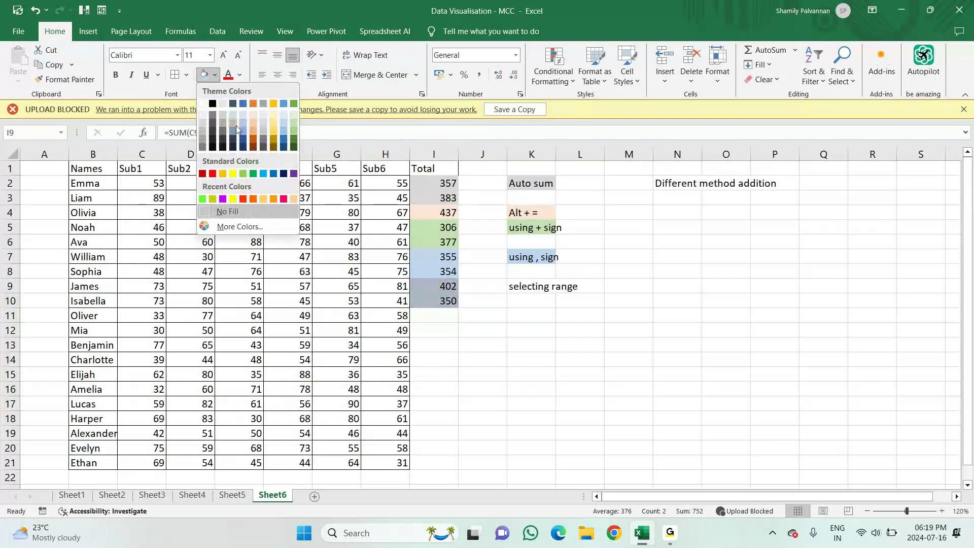
Step: Fill the I9:I10 totals and the K9 'selecting range' label gold
click(275, 121)
click(535, 286)
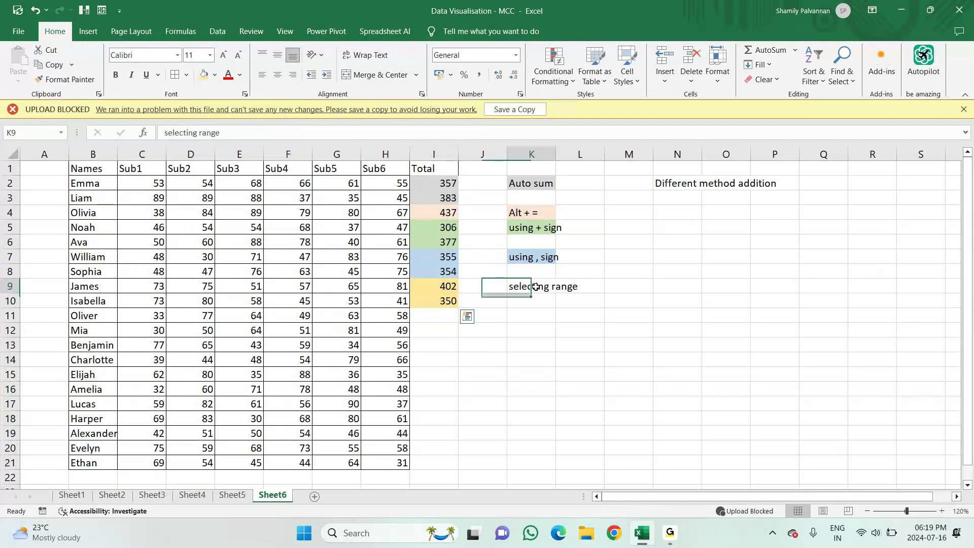
click(205, 75)
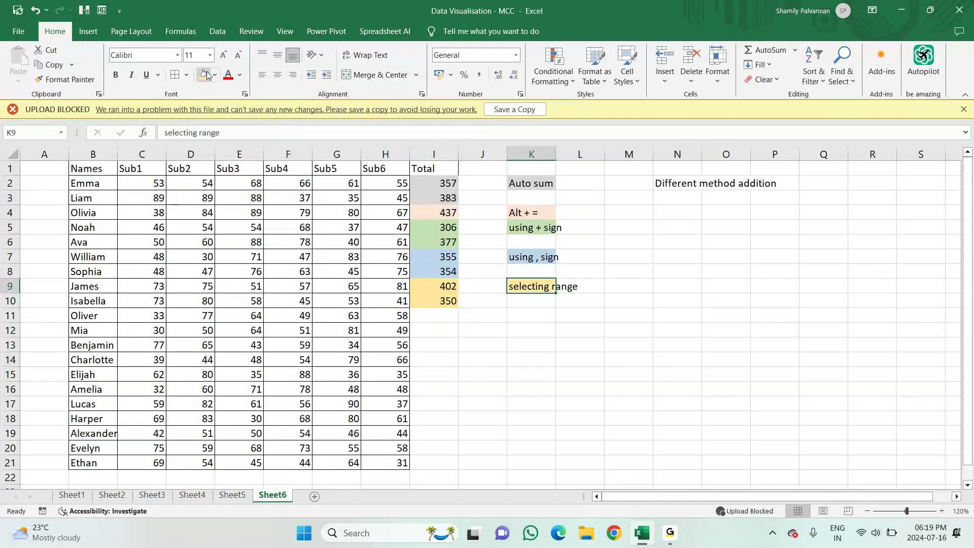
Step: AutoFit column K so its method labels fit
click(494, 343)
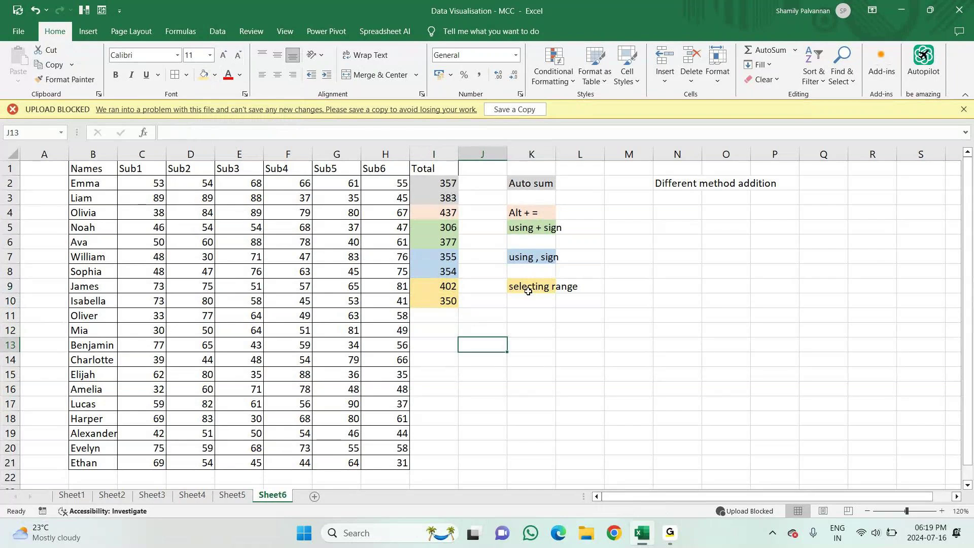
double_click(556, 155)
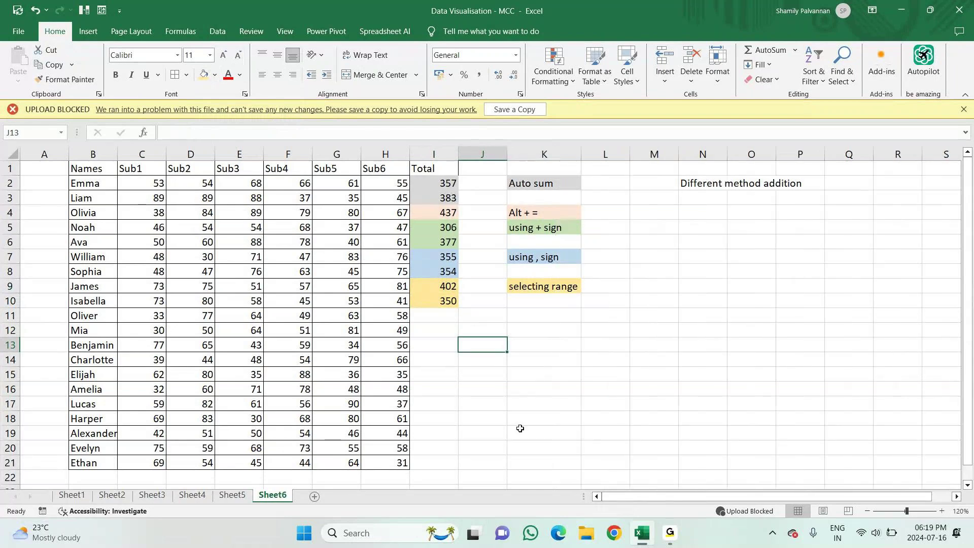
click(436, 316)
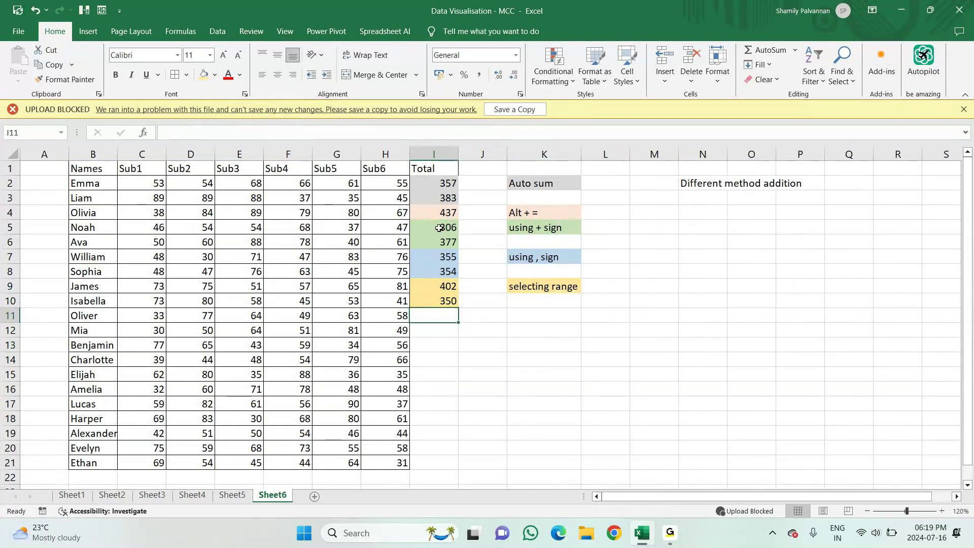
Step: Restore I5's plus-sign formula after undoing accidental I7, J12 and J1 references
drag(441, 227, 440, 294)
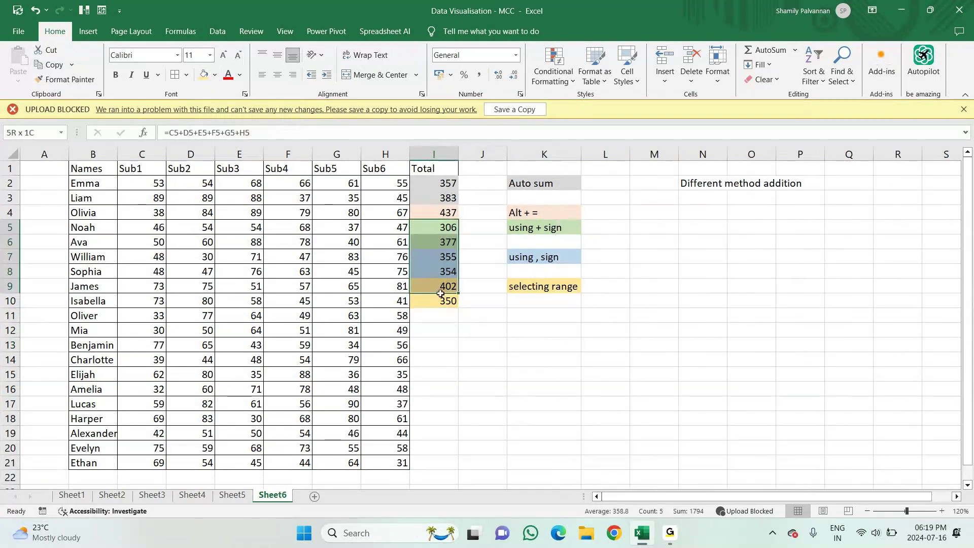
click(591, 325)
double_click(435, 228)
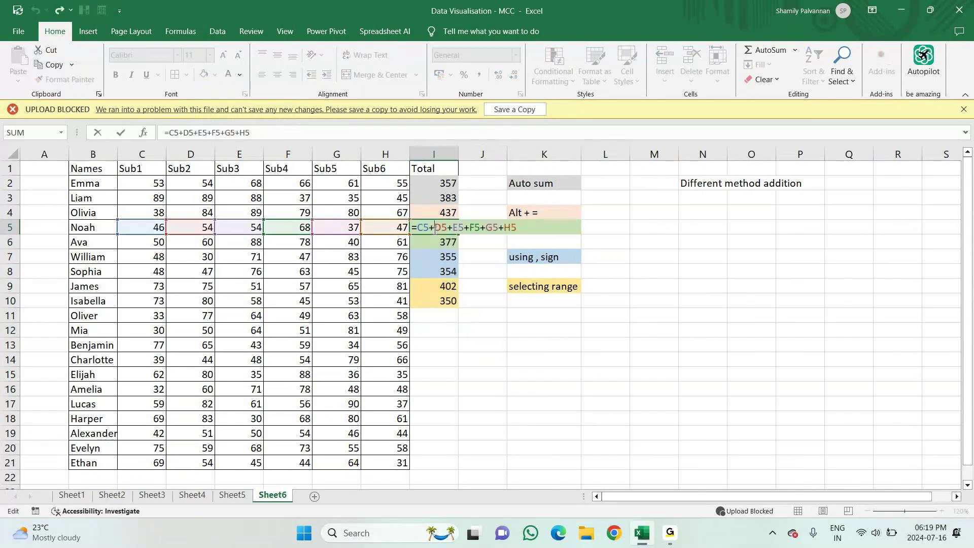
click(439, 258)
text(,)
click(439, 258)
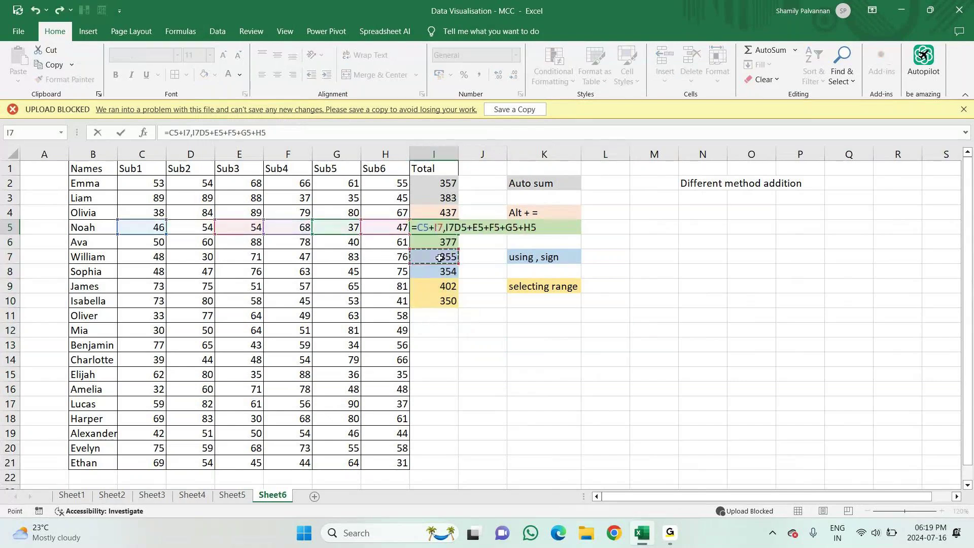
key(ctrl+z)
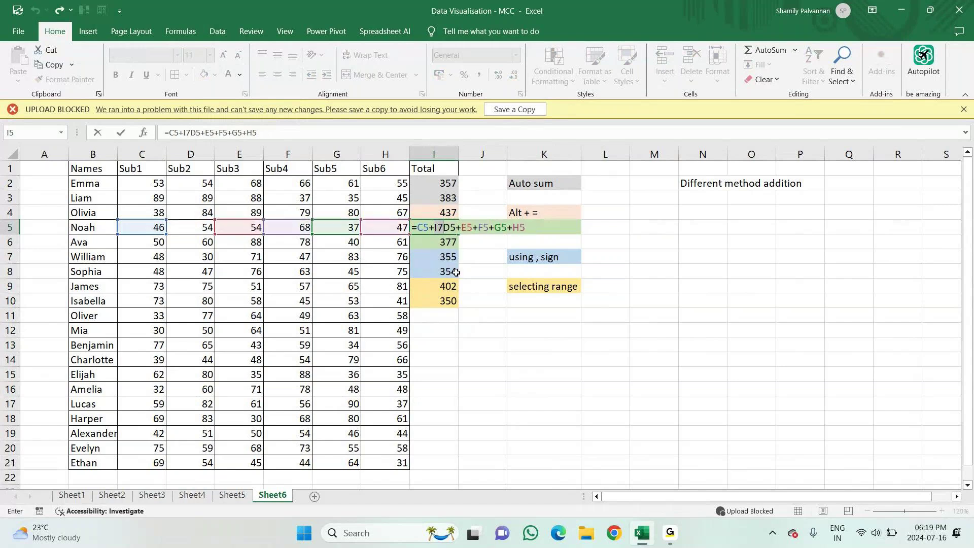
click(483, 328)
key(ctrl+z)
text(J1)
key(BackSpace)
key(BackSpace)
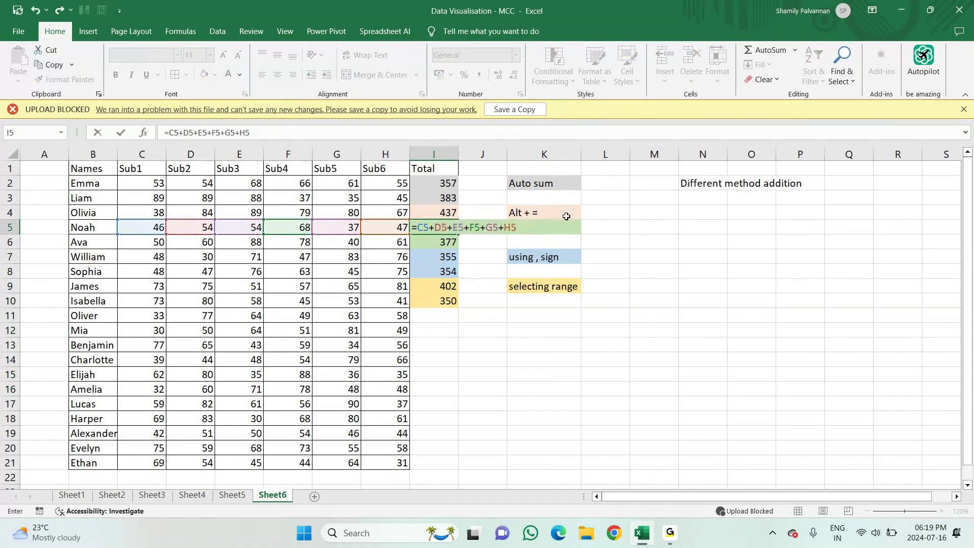
key(Return)
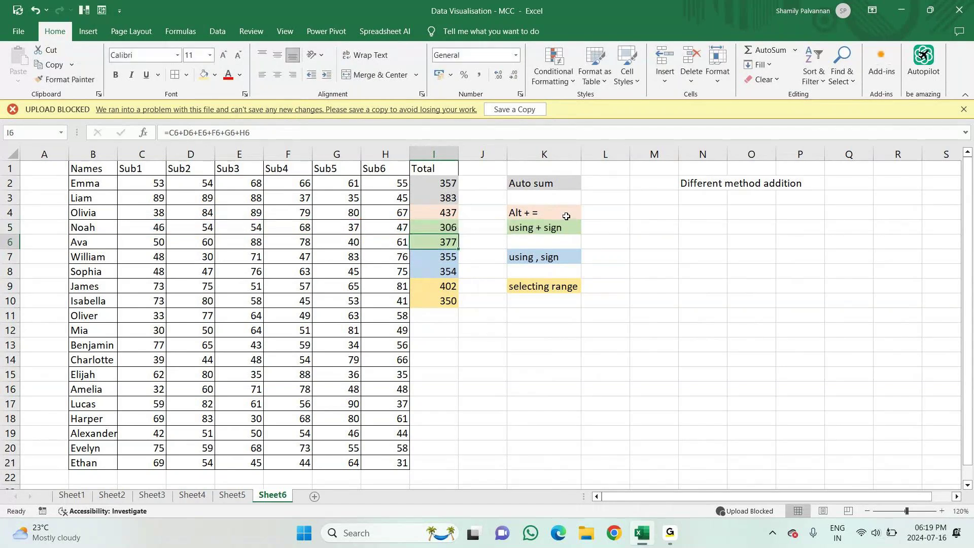
Step: Commit I7's comma-separated SUM (355) and confirm I9's =SUM(C9:H9) (402)
key(Down)
key(F2)
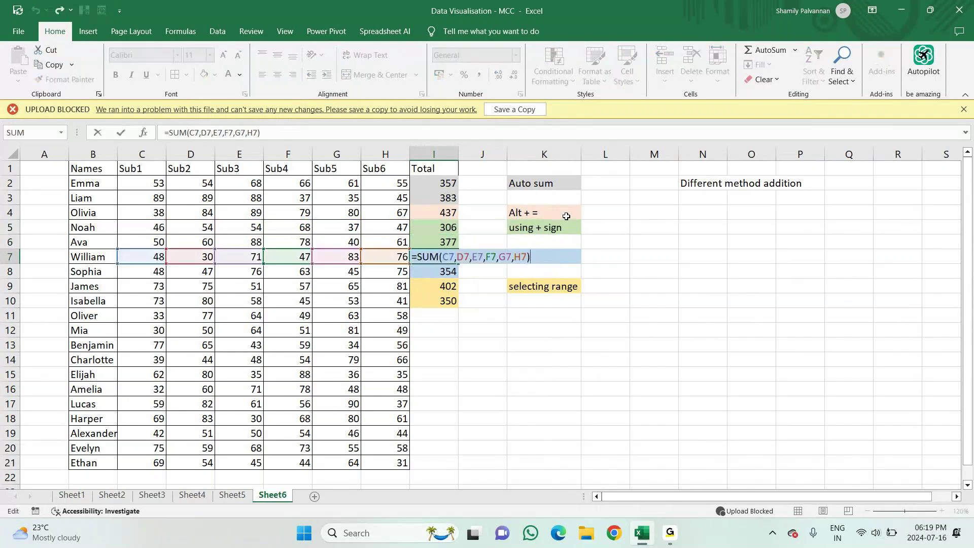
key(Return)
key(Down)
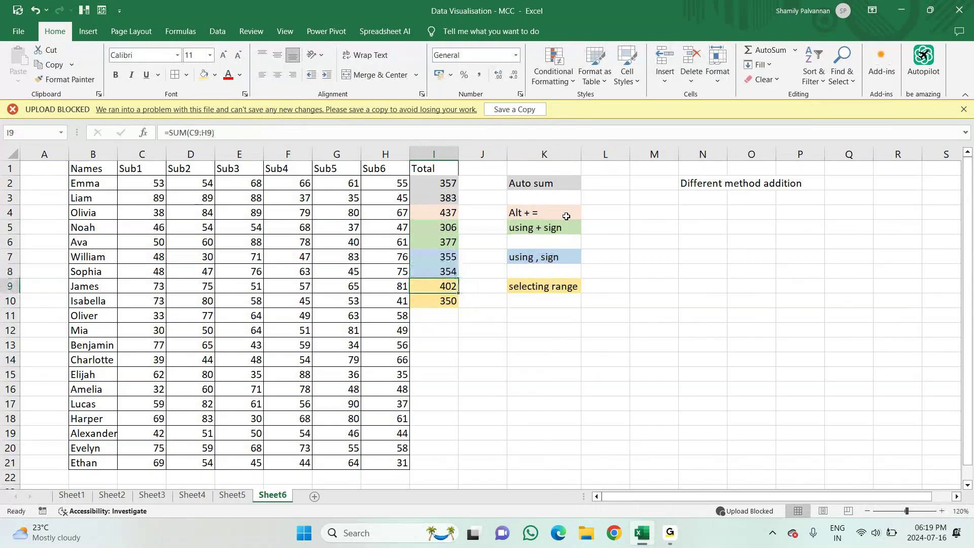
key(F2)
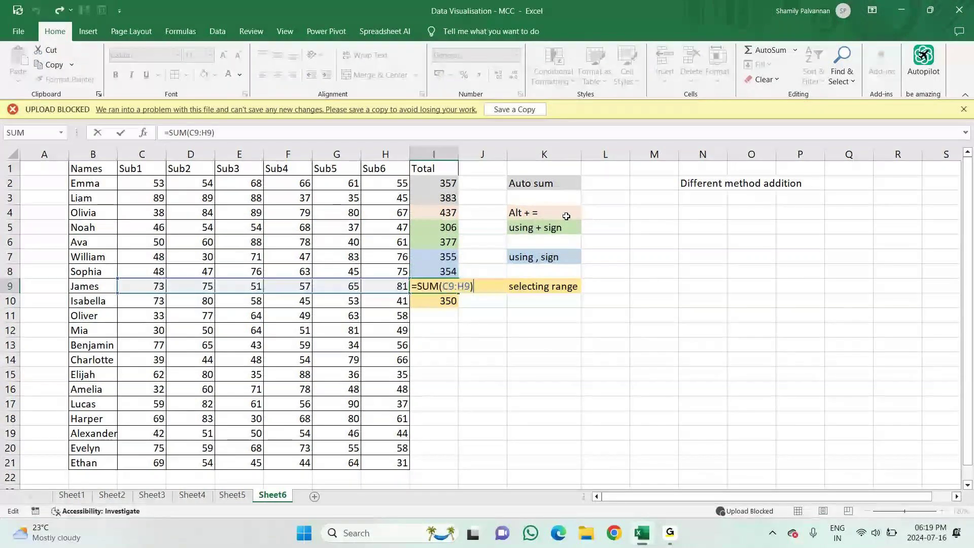
key(Return)
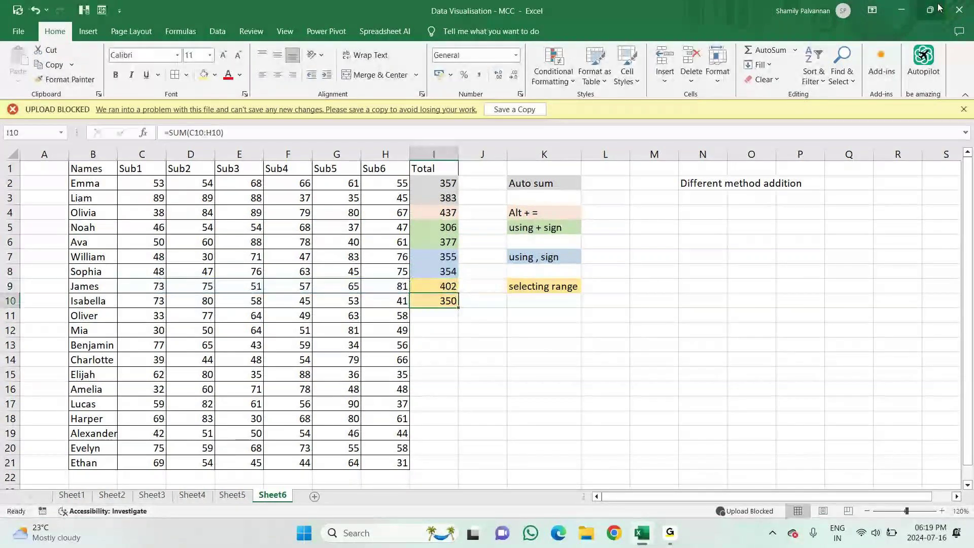
mouse_move(929, 9)
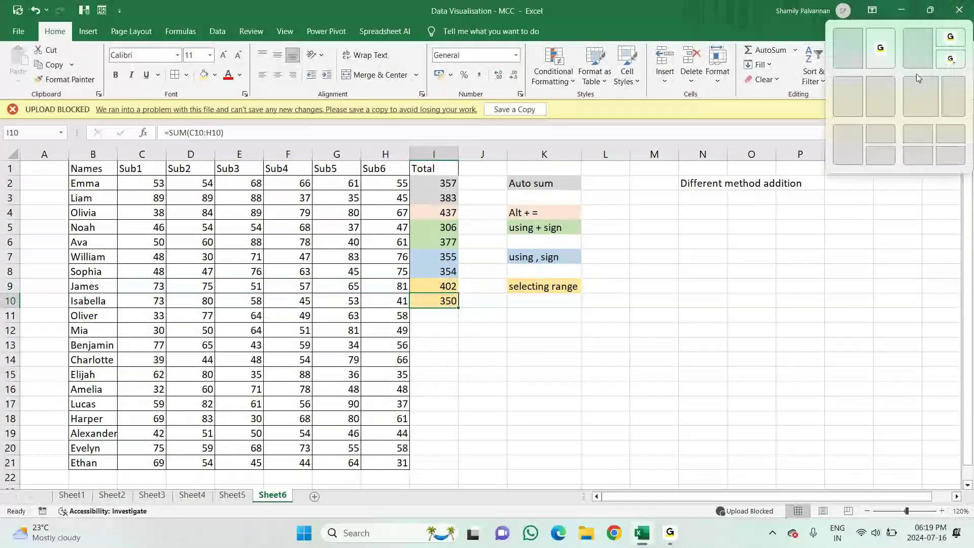
Step: Snap the workbook window to the screen's left side and resize it, then maximize it again
click(918, 95)
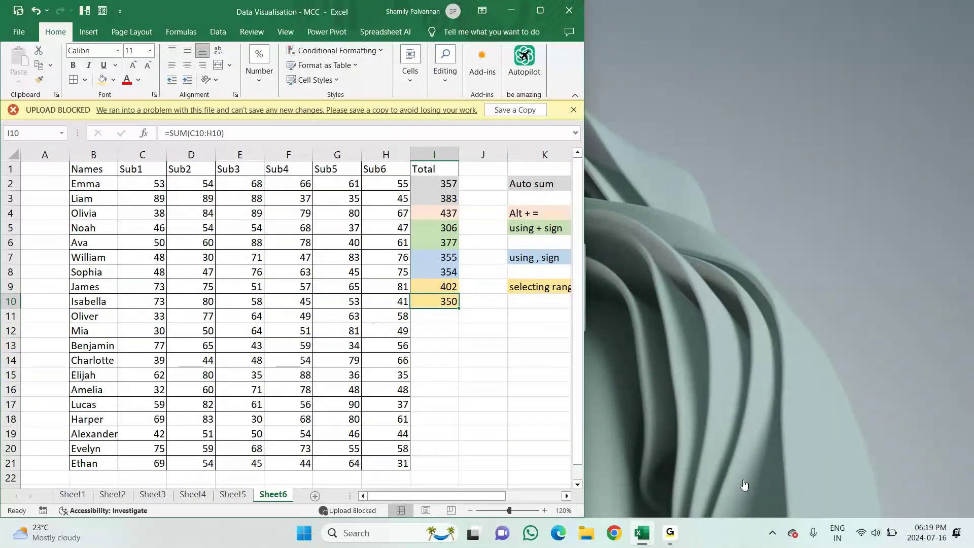
drag(585, 270, 618, 273)
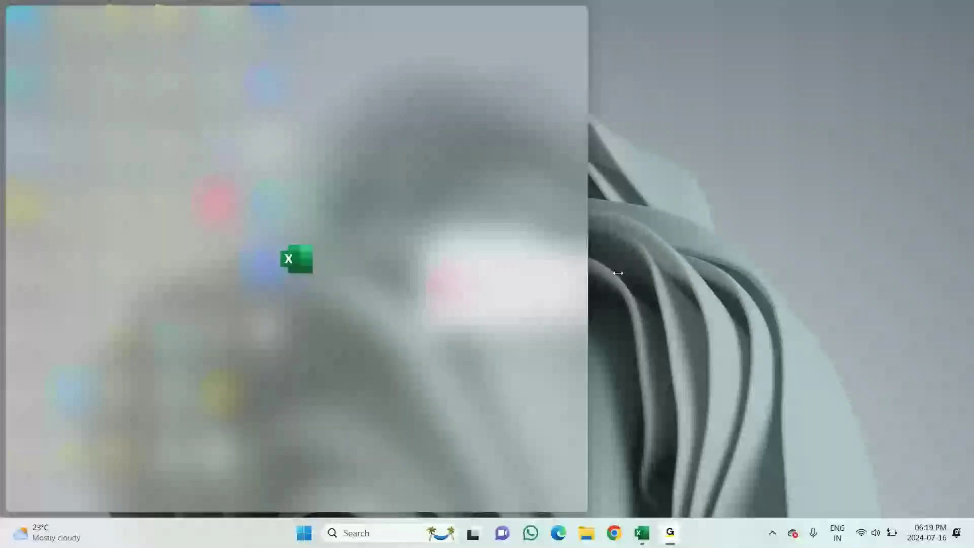
drag(618, 273, 617, 274)
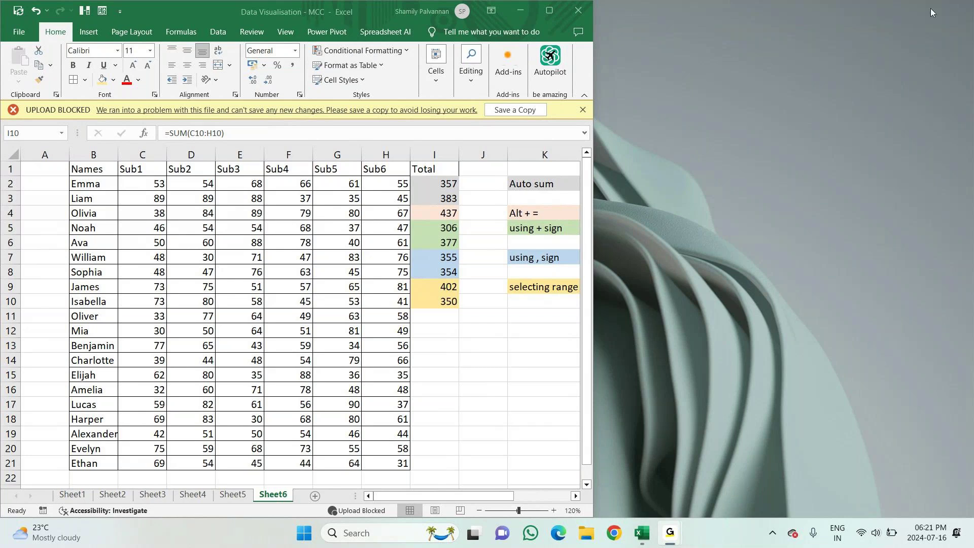
click(550, 11)
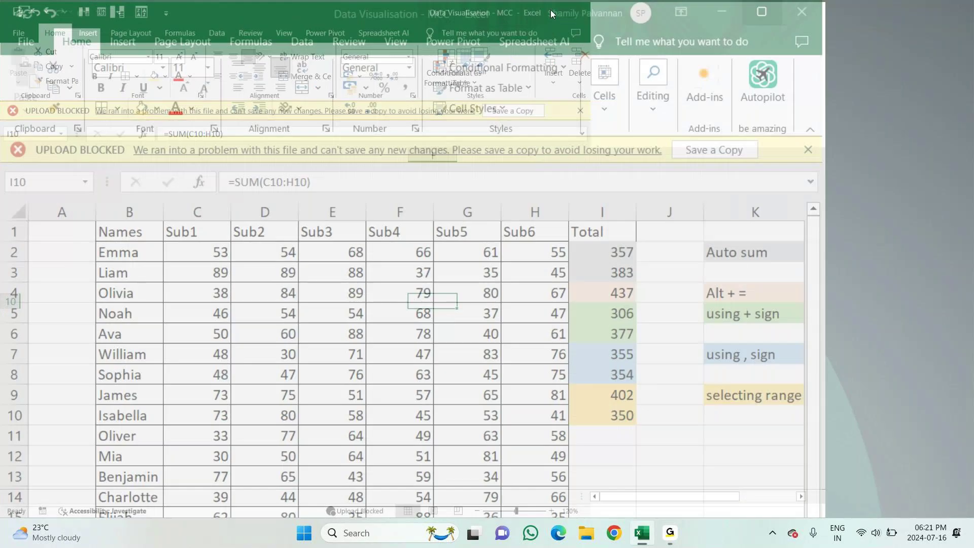
Step: In I11, search the function list for 'sum' and choose SUM to open its arguments
click(426, 317)
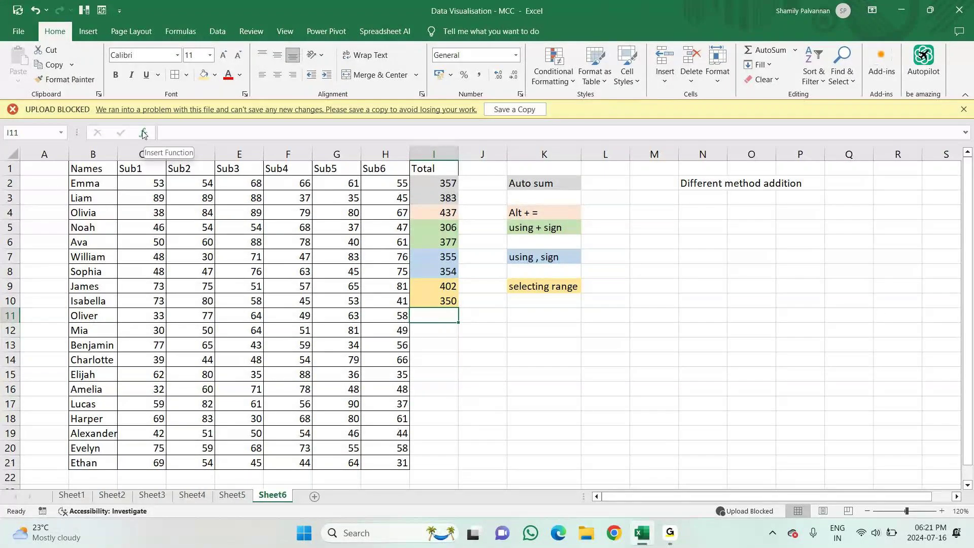
key(shift+F3)
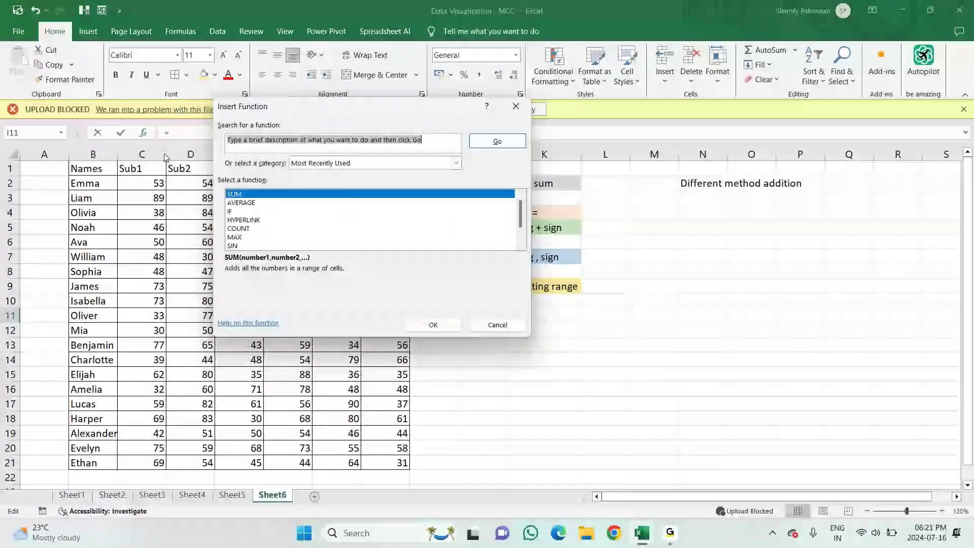
key(Escape)
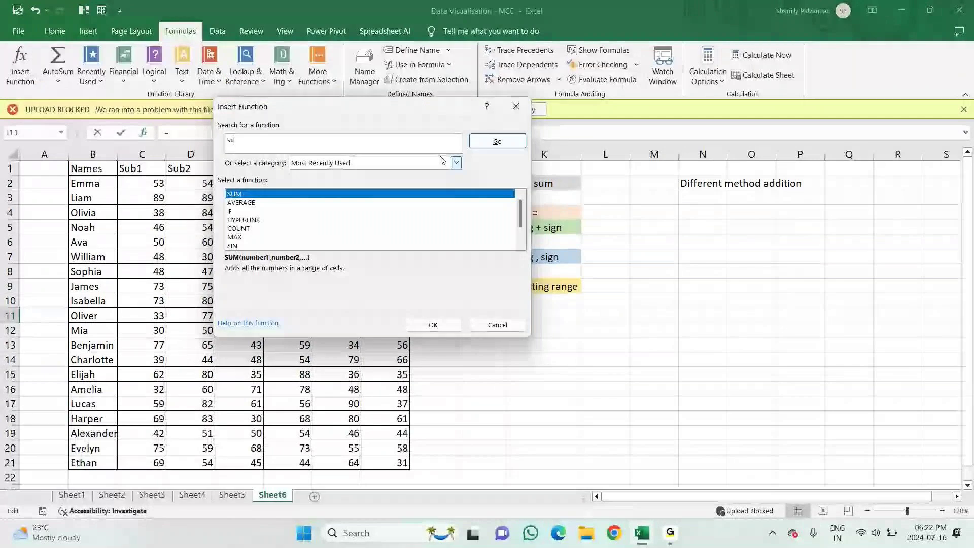
text(m)
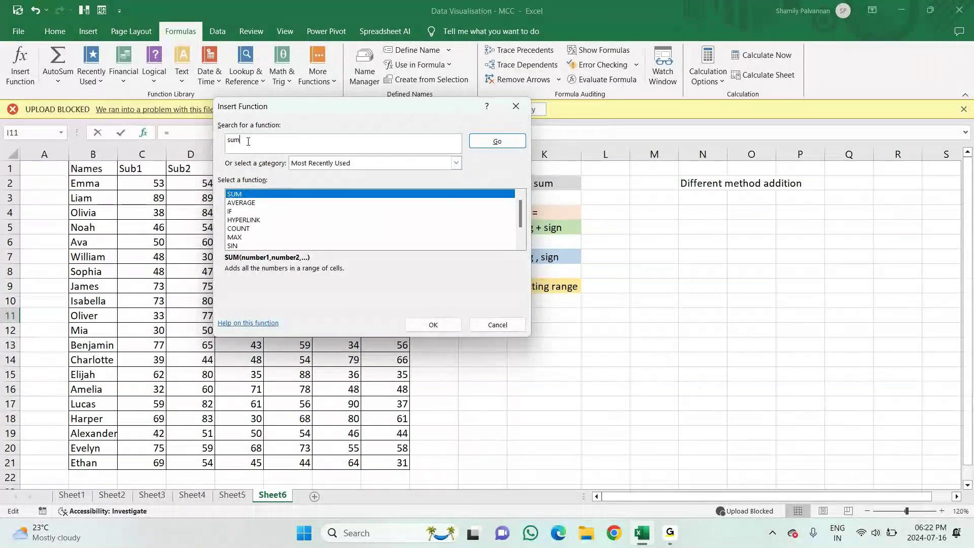
click(497, 144)
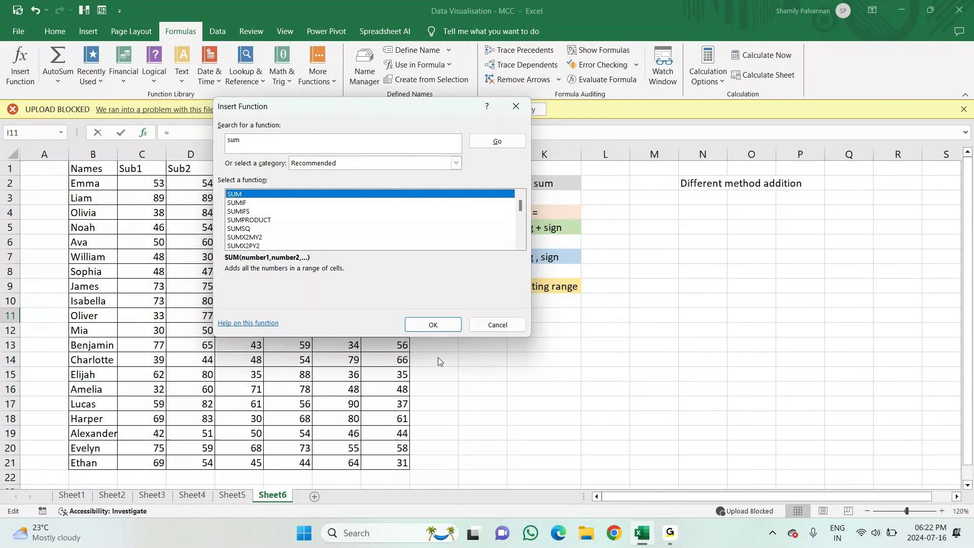
click(433, 325)
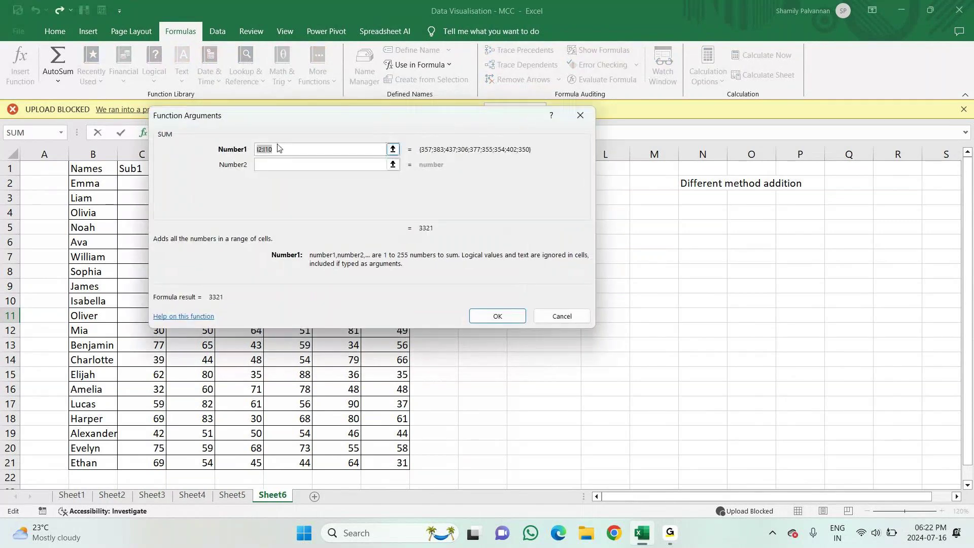
Step: Fill Number1–Number6 with cells C11, D11, E11, F11, G11 and H11
drag(426, 117, 540, 139)
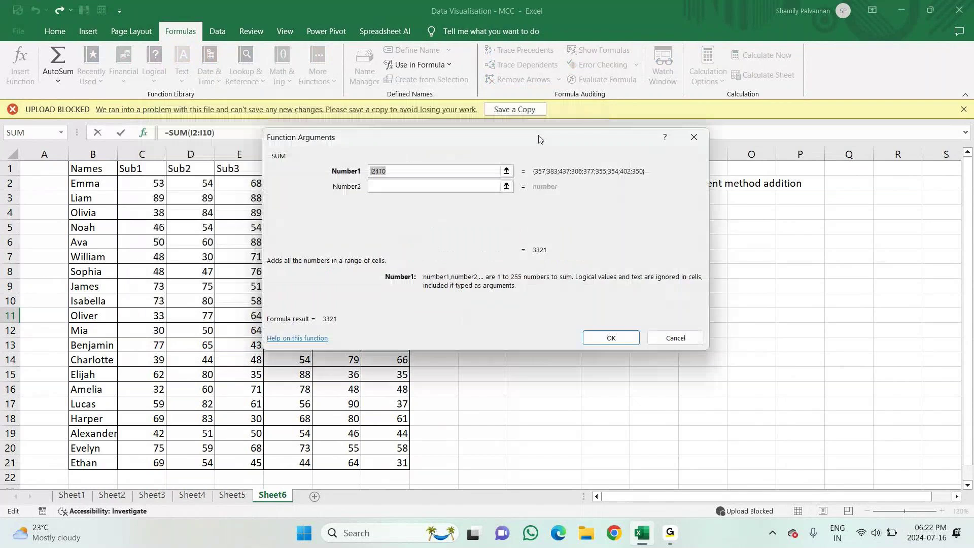
click(142, 315)
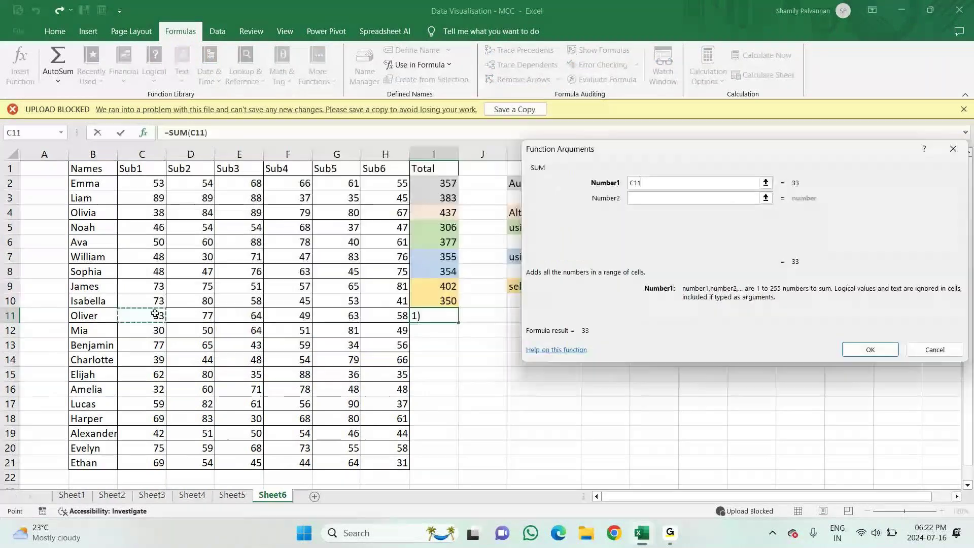
click(670, 198)
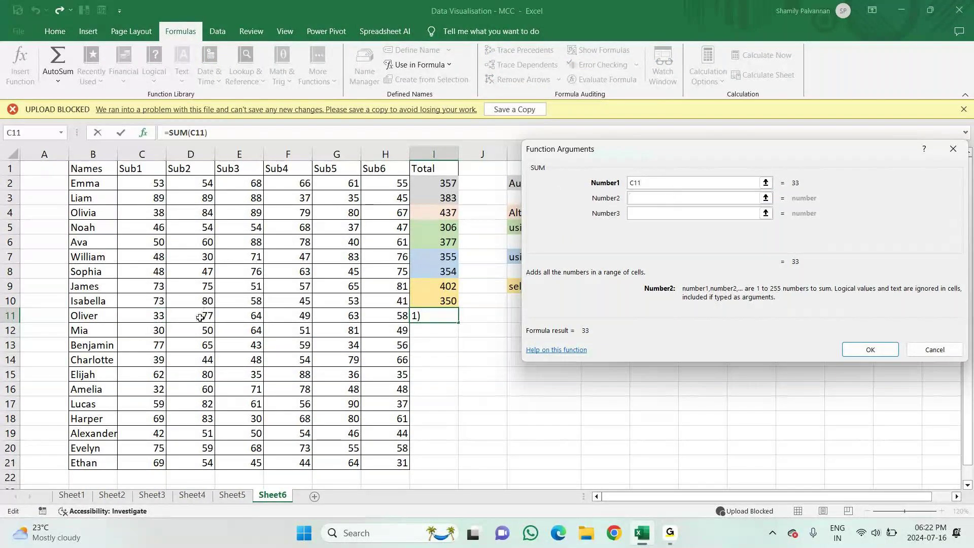
click(200, 318)
click(637, 213)
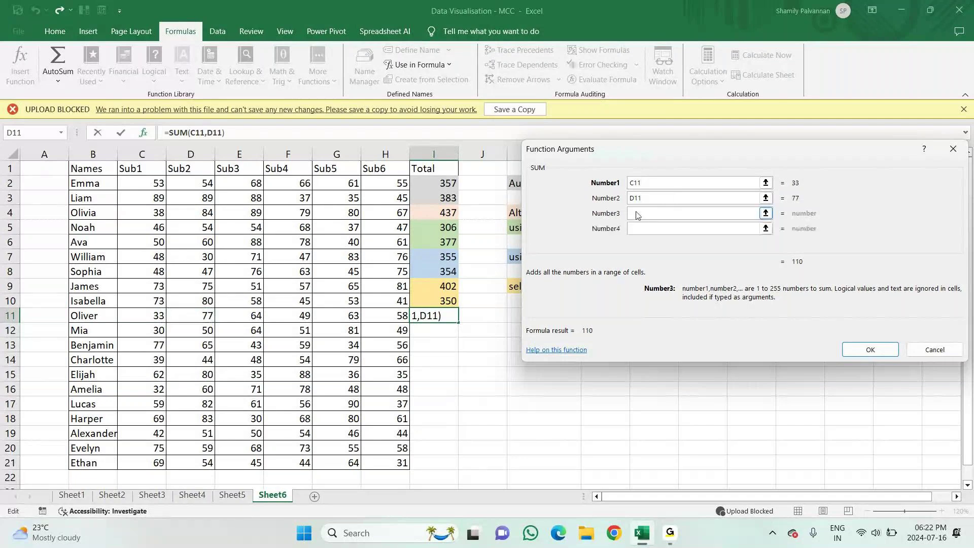
click(250, 318)
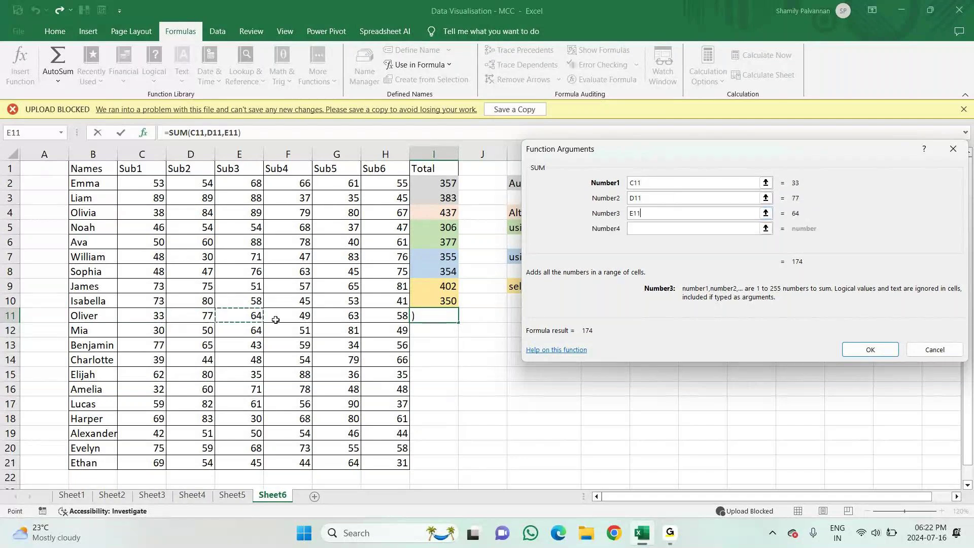
click(634, 230)
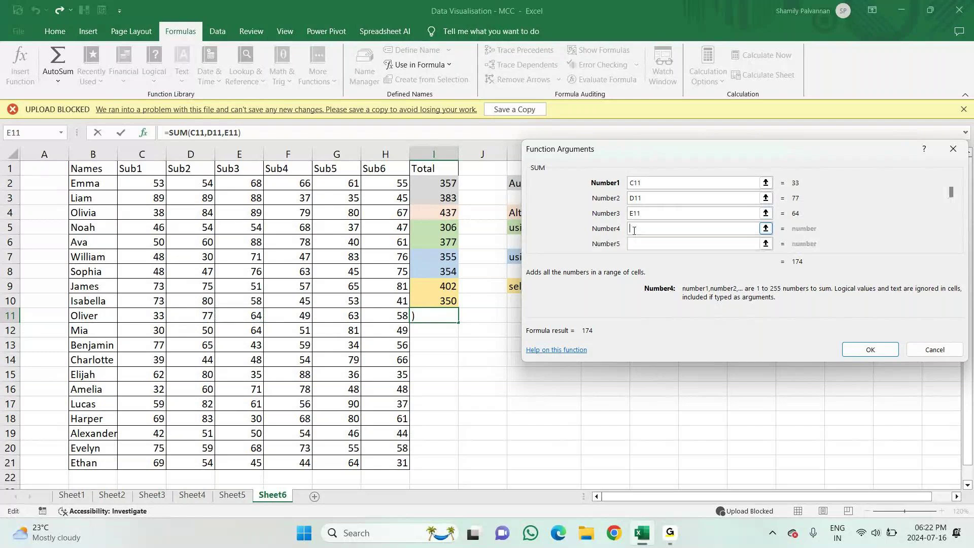
click(288, 315)
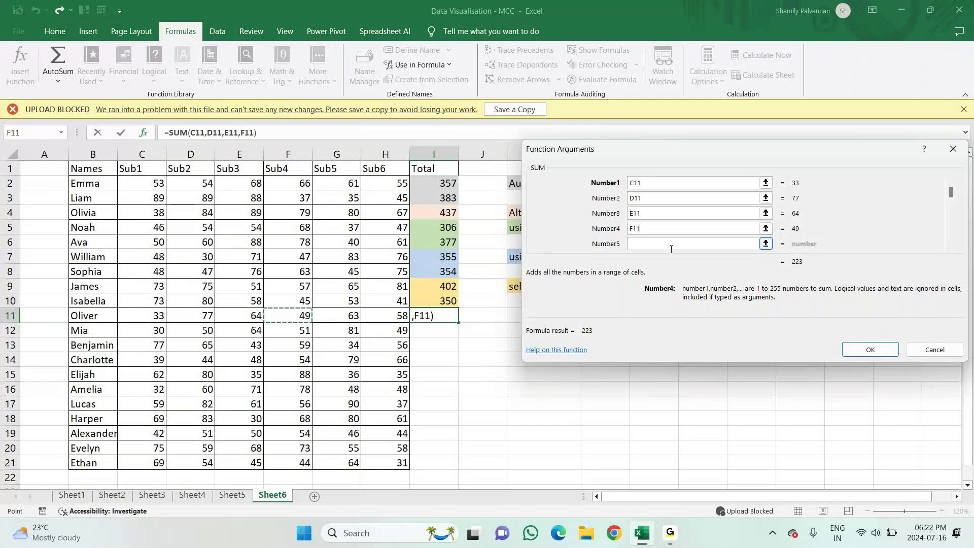
click(659, 243)
click(336, 316)
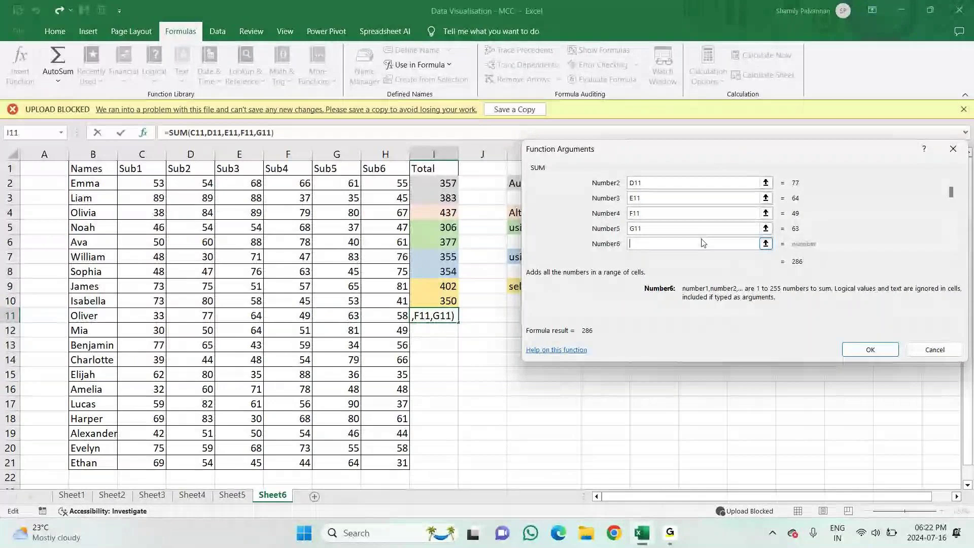
click(388, 315)
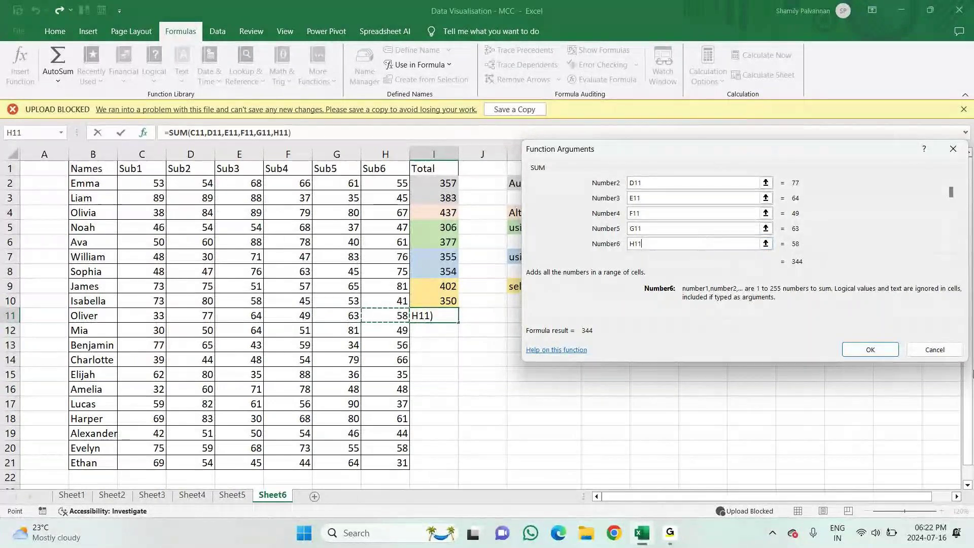
Step: Review the arguments, drop an extra seventh number, and confirm the SUM so I11 shows 344
click(951, 200)
click(672, 183)
click(672, 181)
scroll(840, 252, down, 2)
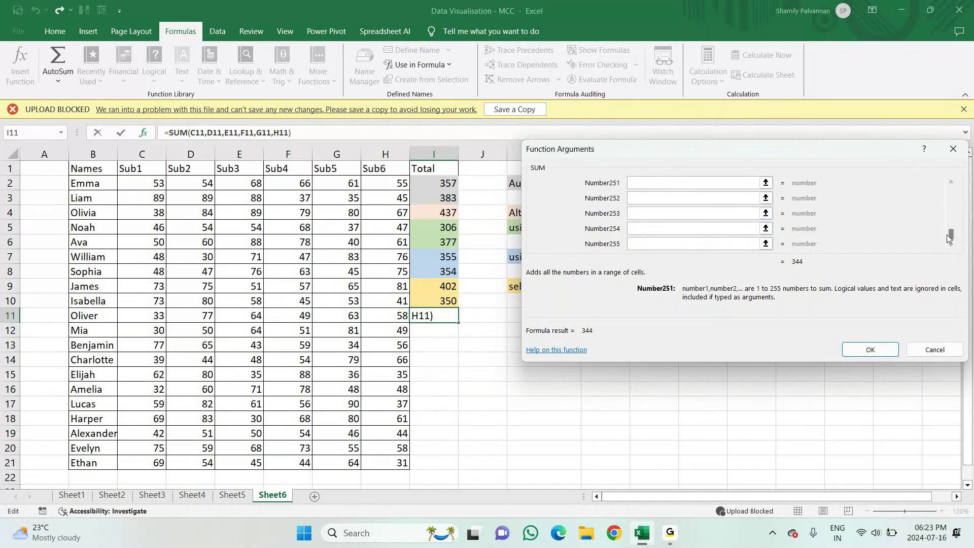
drag(952, 236, 951, 193)
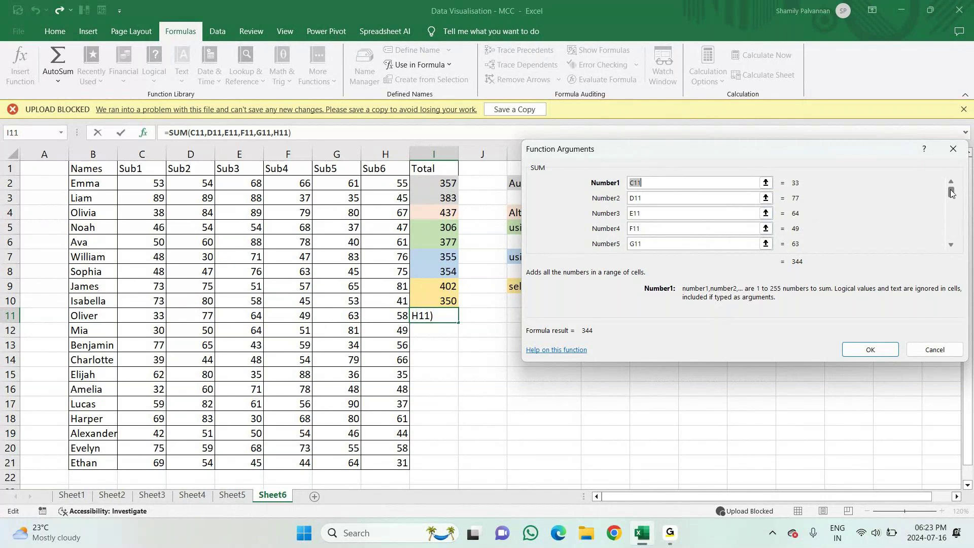
click(690, 244)
key(Tab)
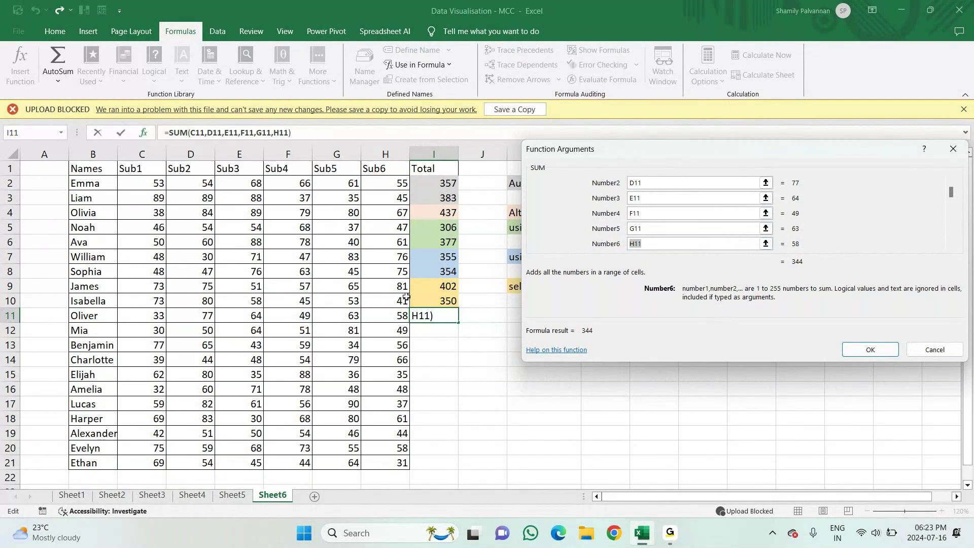
key(Tab)
text(+)
click(145, 314)
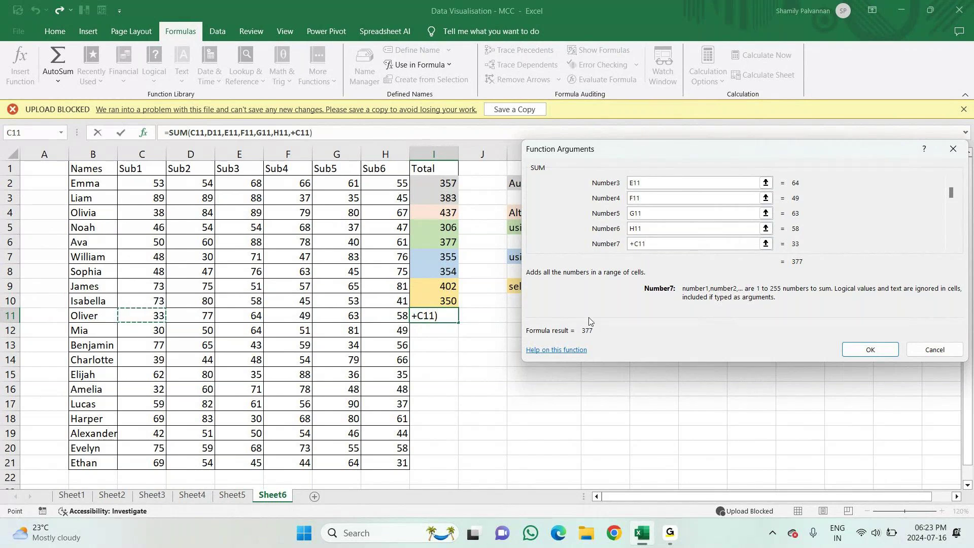
key(BackSpace)
key(BackSpace)
key(BackSpace)
key(BackSpace)
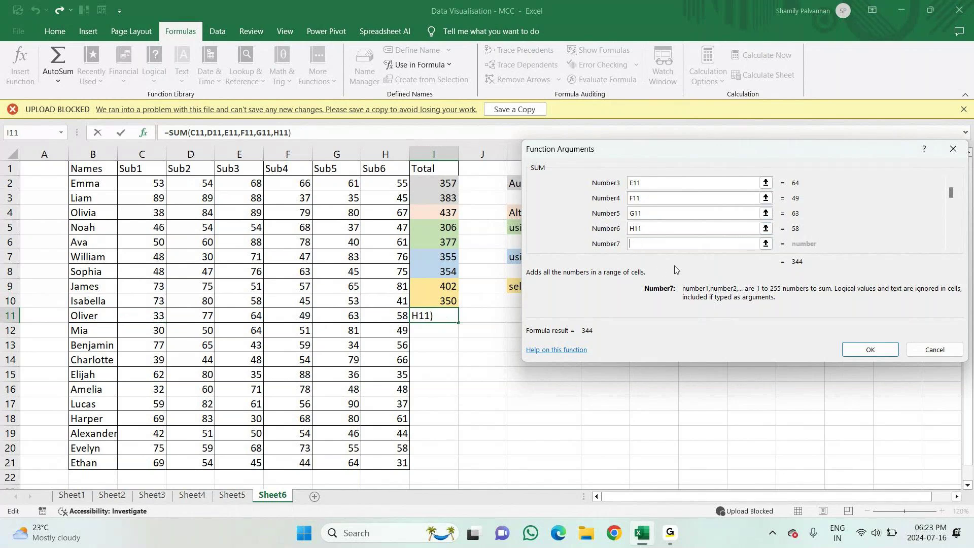
mouse_move(951, 217)
click(953, 183)
click(952, 182)
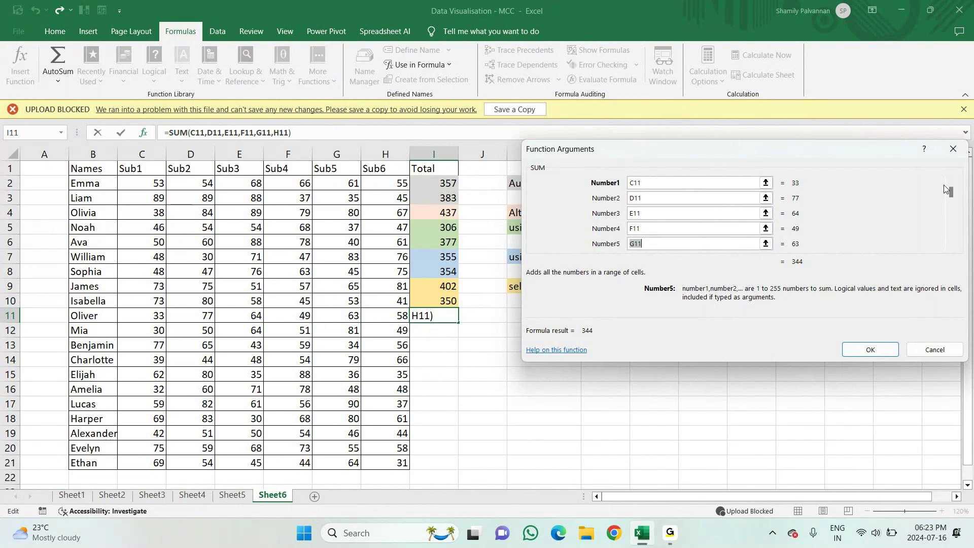
click(872, 350)
click(442, 330)
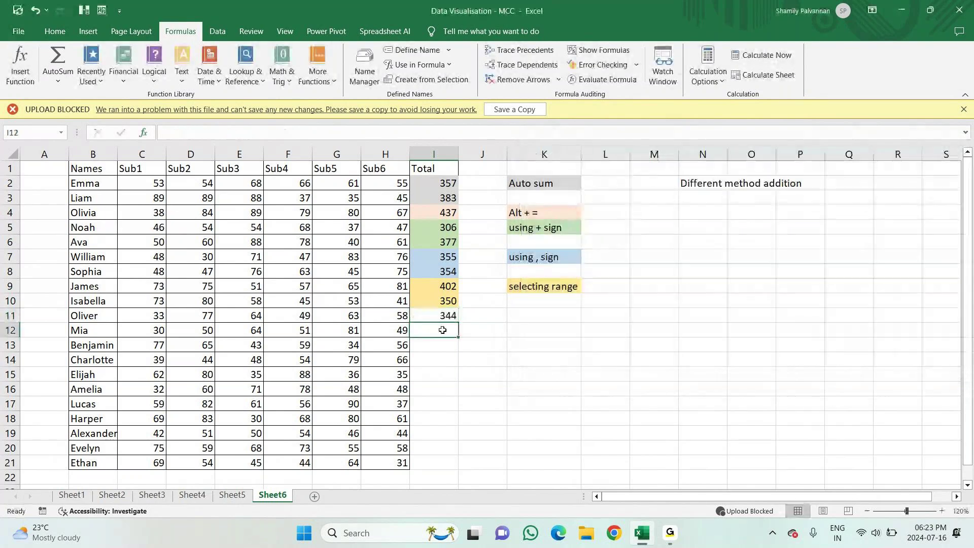
Step: Select I12 and begin inserting a function there
text(=)
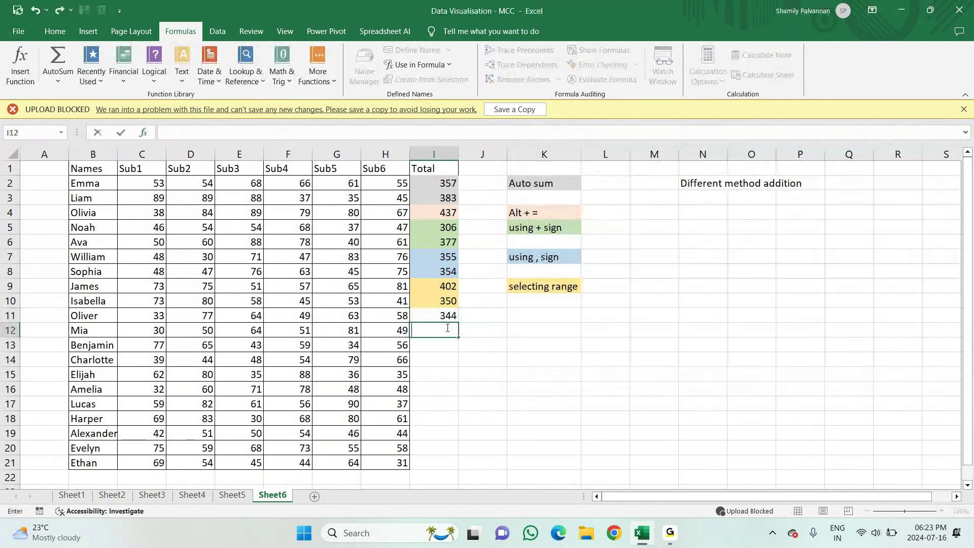
key(Return)
click(448, 325)
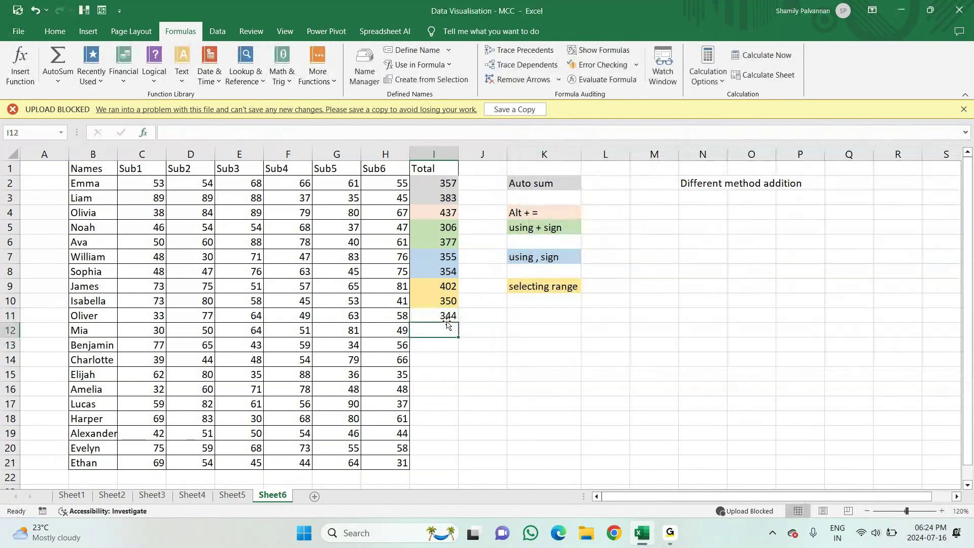
click(16, 59)
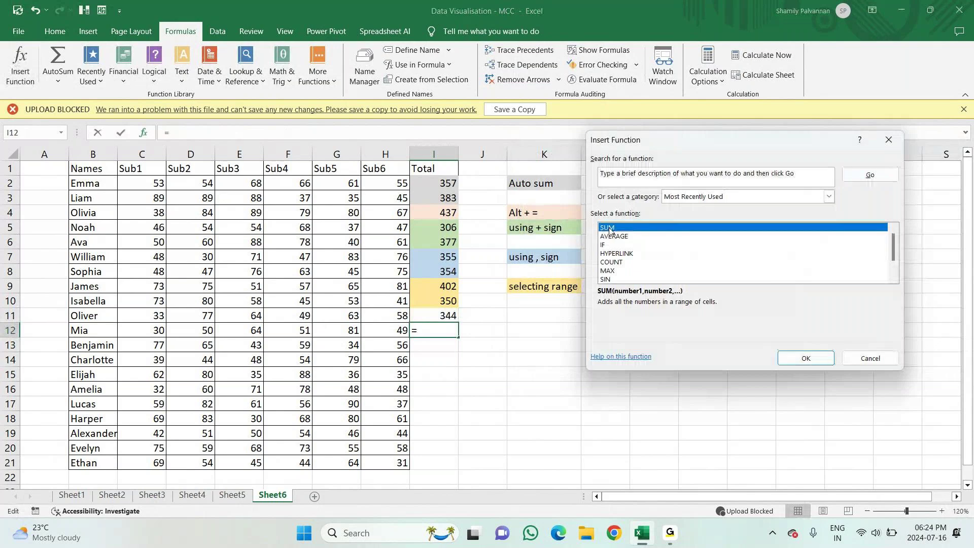
Step: Choose SUM, clear its suggested range, and add C12 and D12 as the first two numbers
click(804, 359)
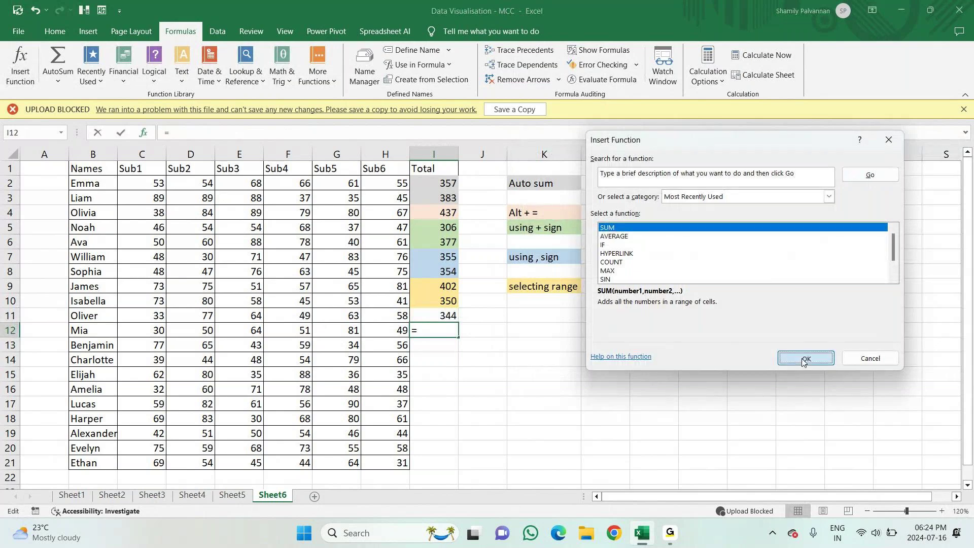
key(BackSpace)
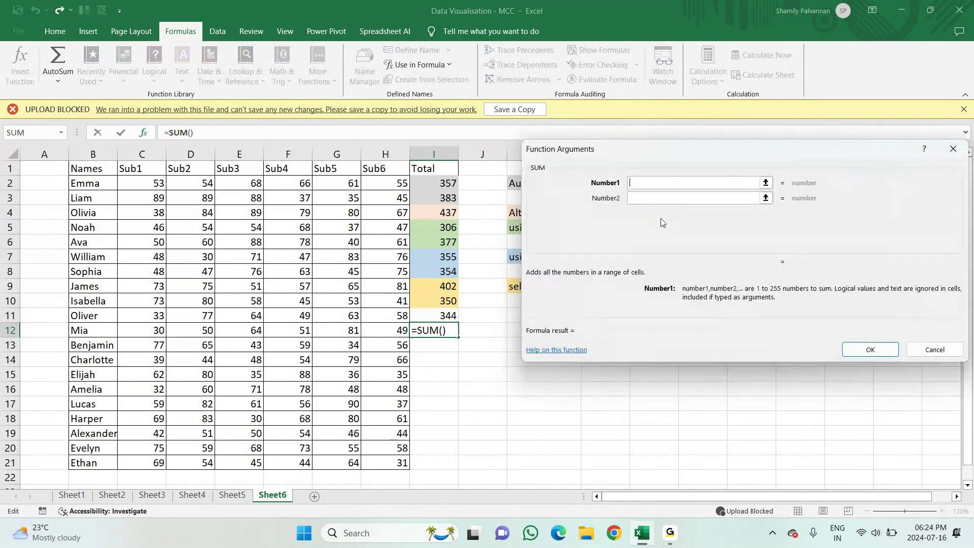
click(159, 330)
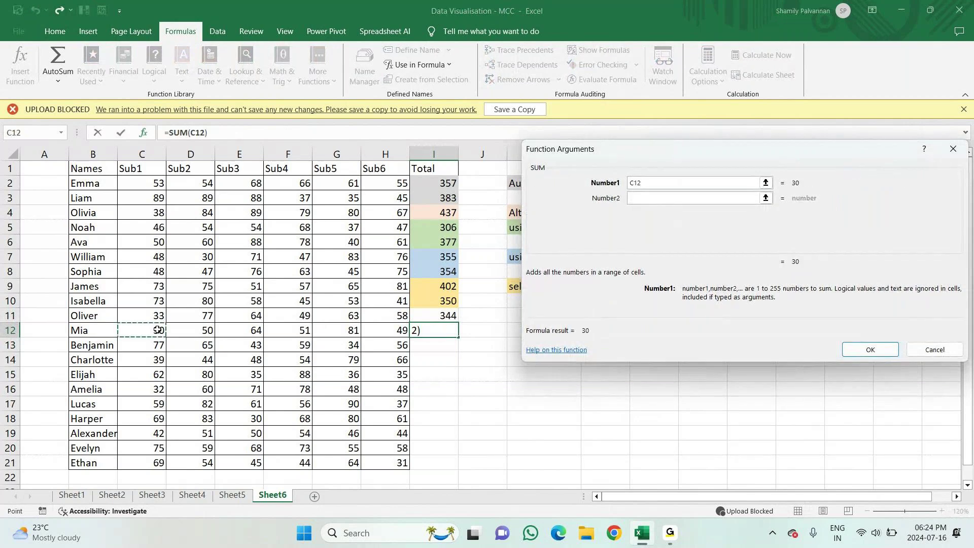
click(656, 195)
click(656, 196)
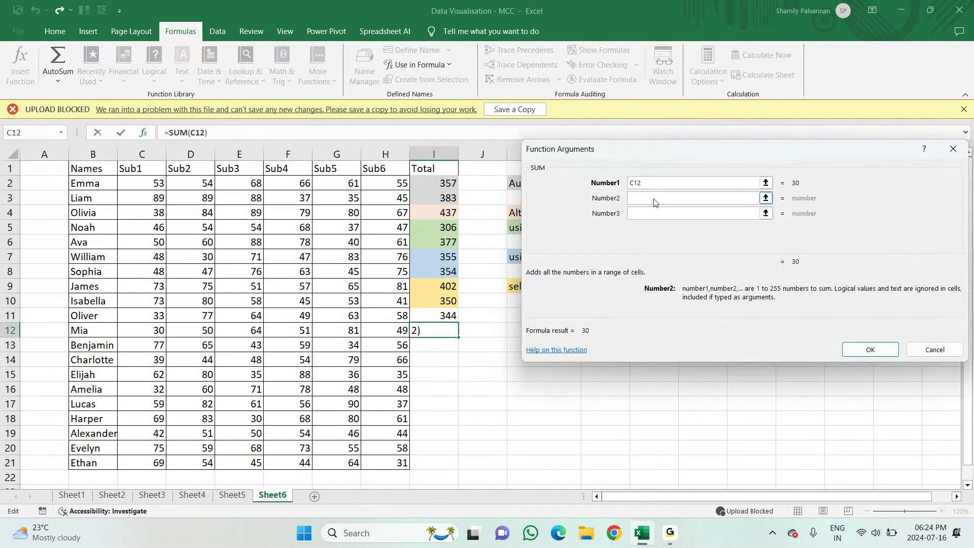
click(190, 330)
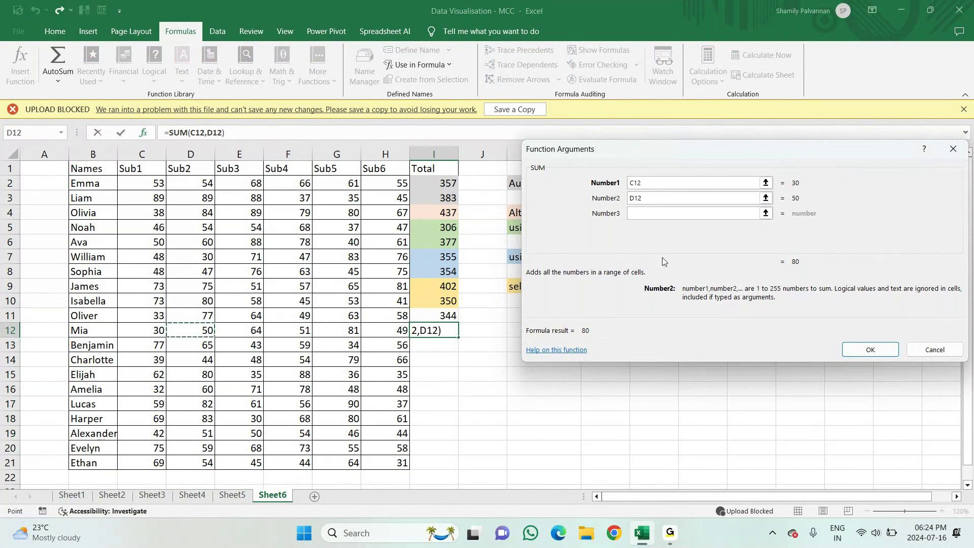
click(638, 215)
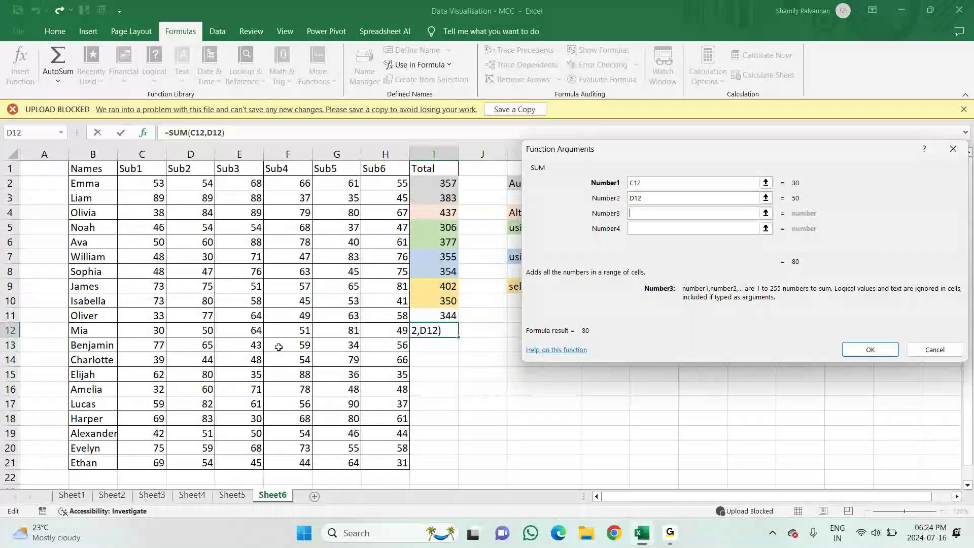
Step: Add E12, F12, G12 and H12 as the remaining numbers and commit, giving 325
click(257, 332)
ctrl+click(300, 330)
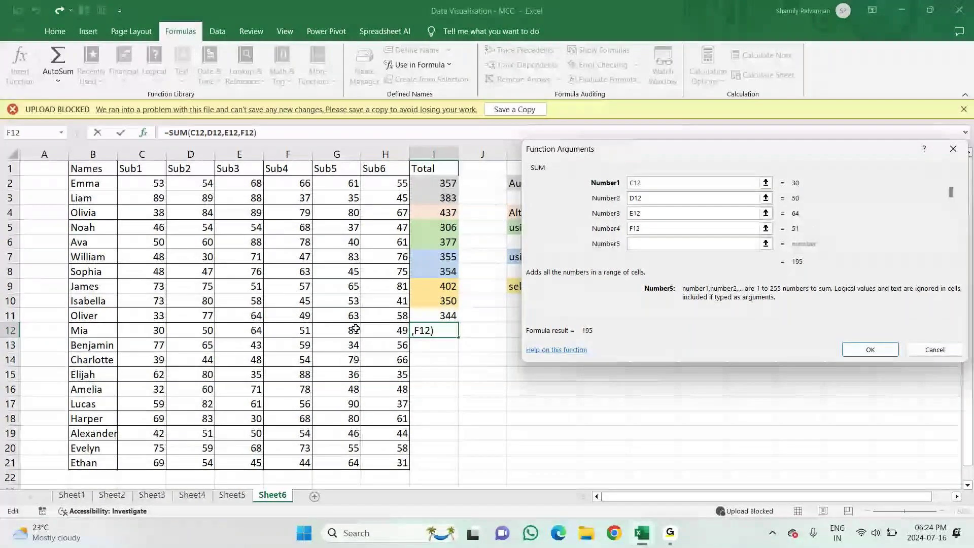
ctrl+click(356, 329)
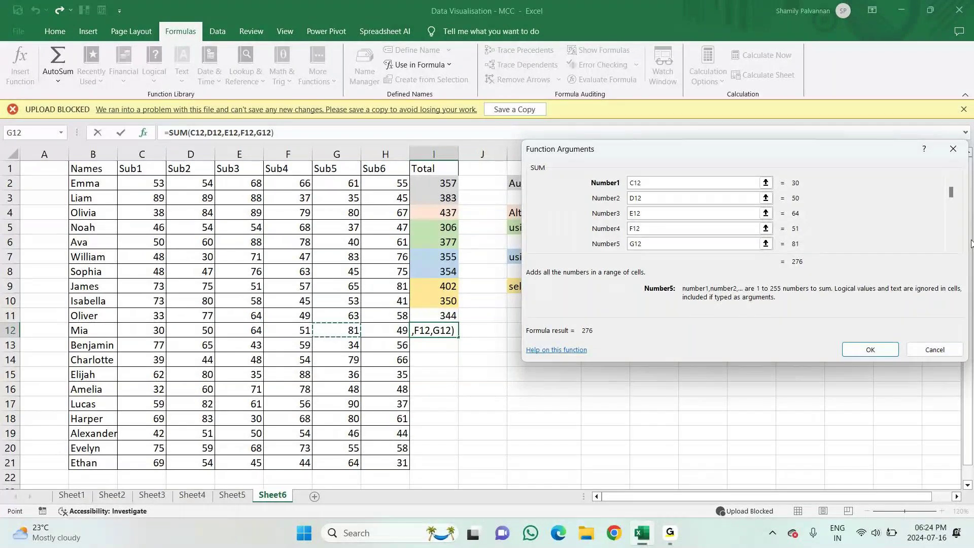
ctrl+click(393, 333)
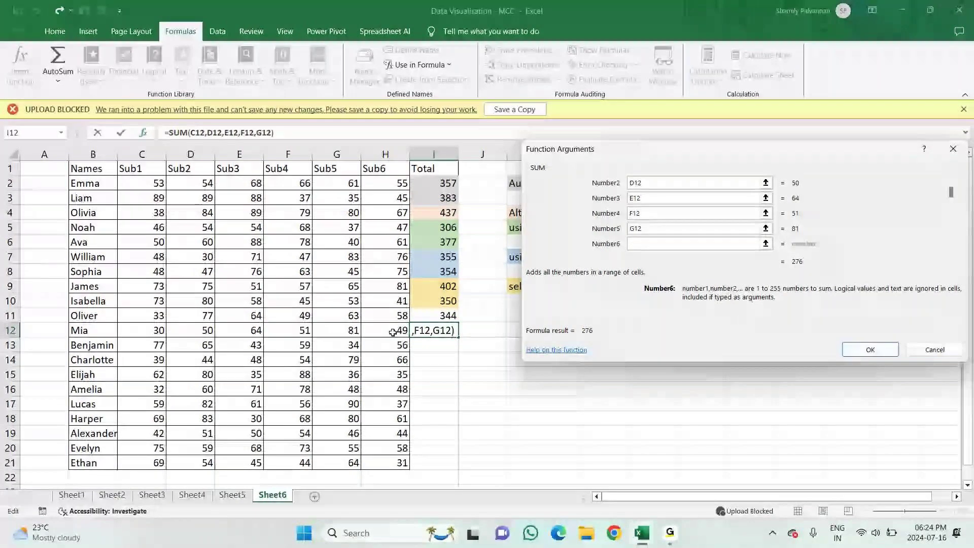
click(393, 332)
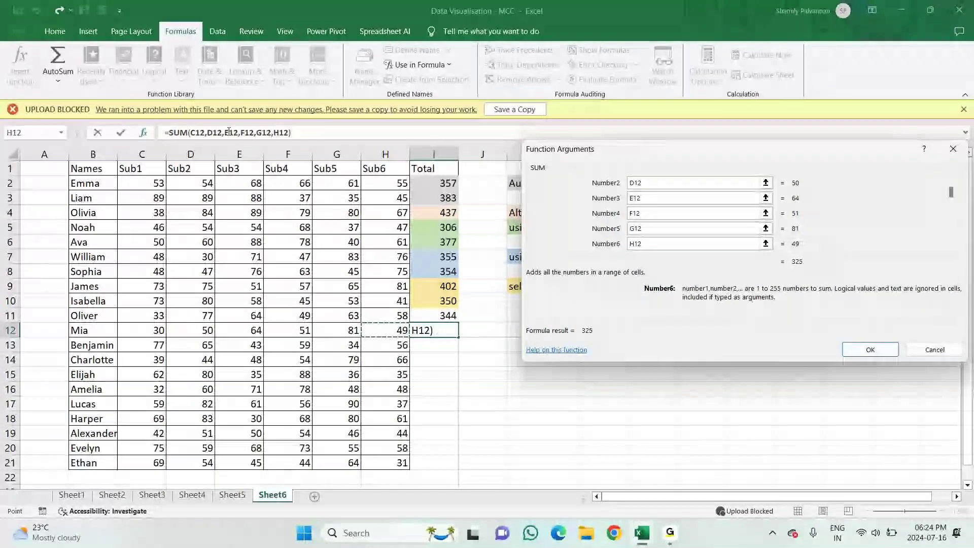
click(330, 132)
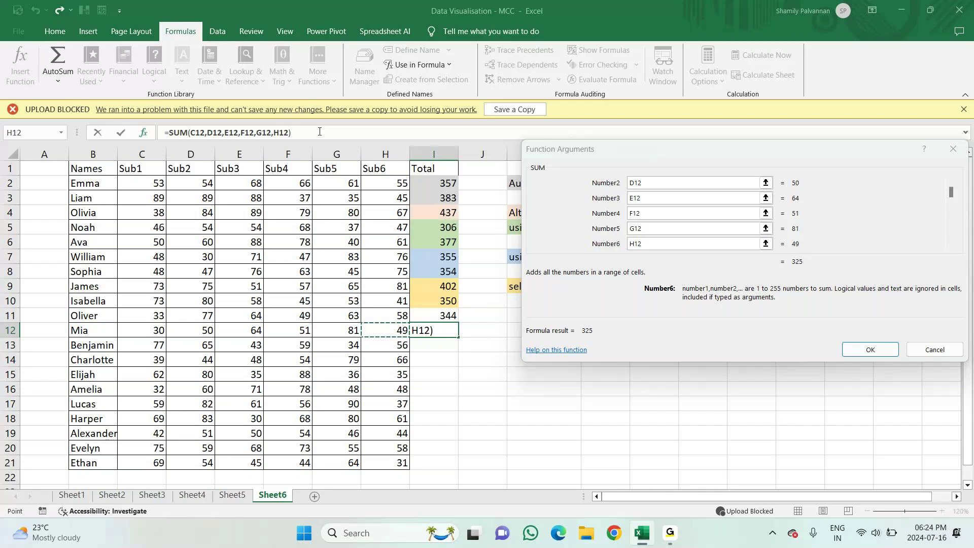
key(Return)
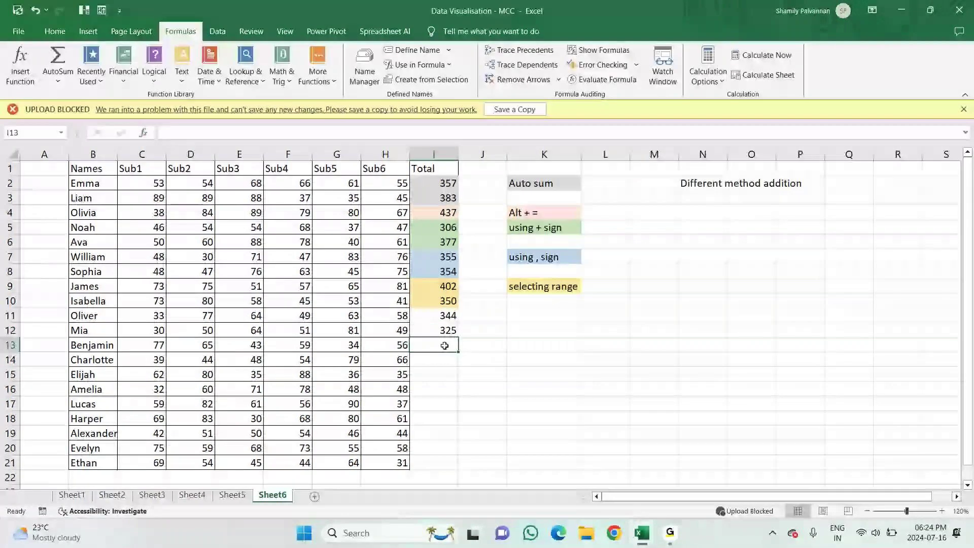
Step: Insert =SUM(C13:H13) into I13 for a total of 334, then select I11:I13
click(19, 62)
click(654, 336)
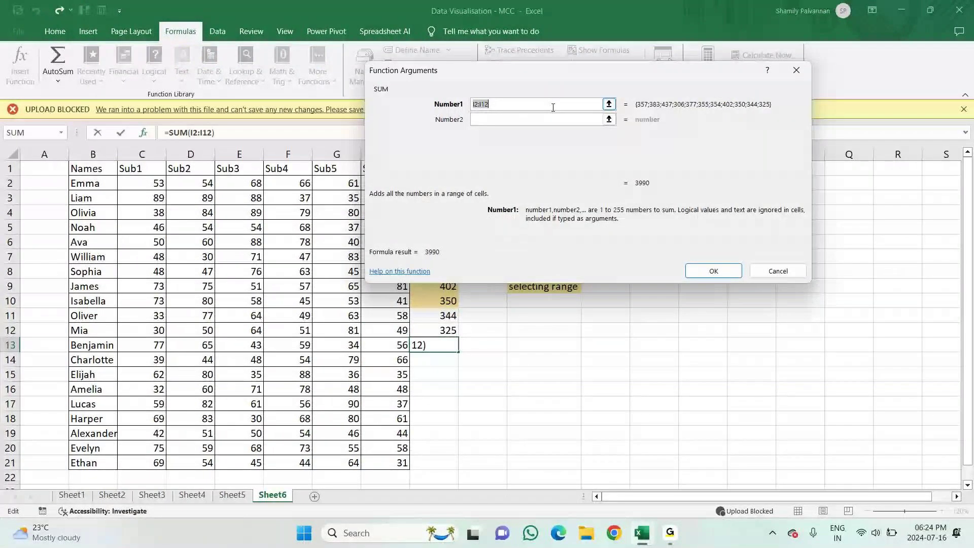
key(BackSpace)
drag(151, 344, 402, 351)
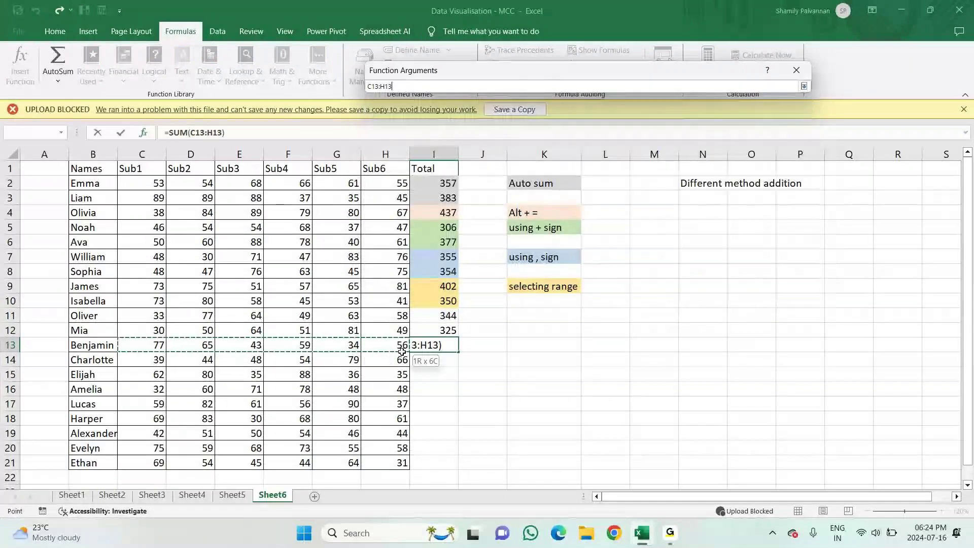
key(Return)
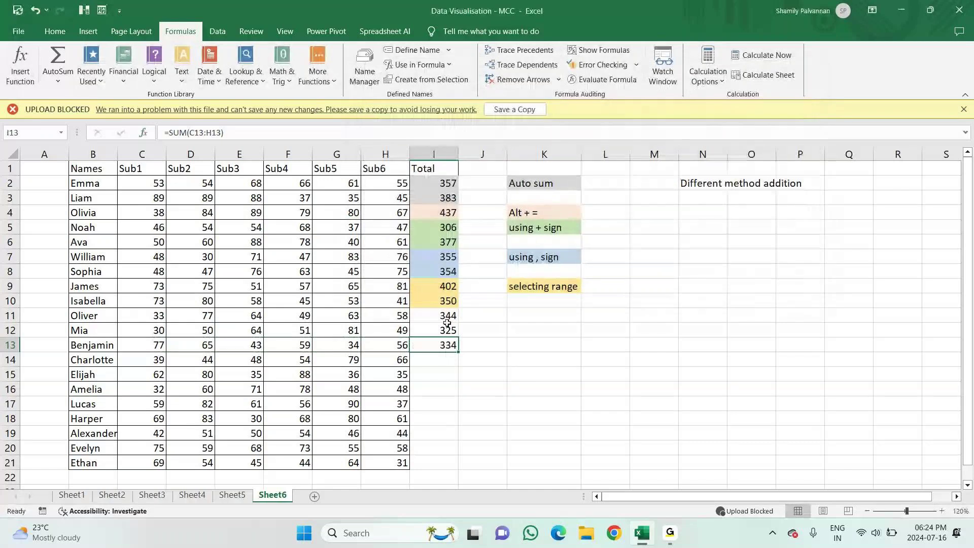
drag(447, 317, 447, 345)
click(55, 32)
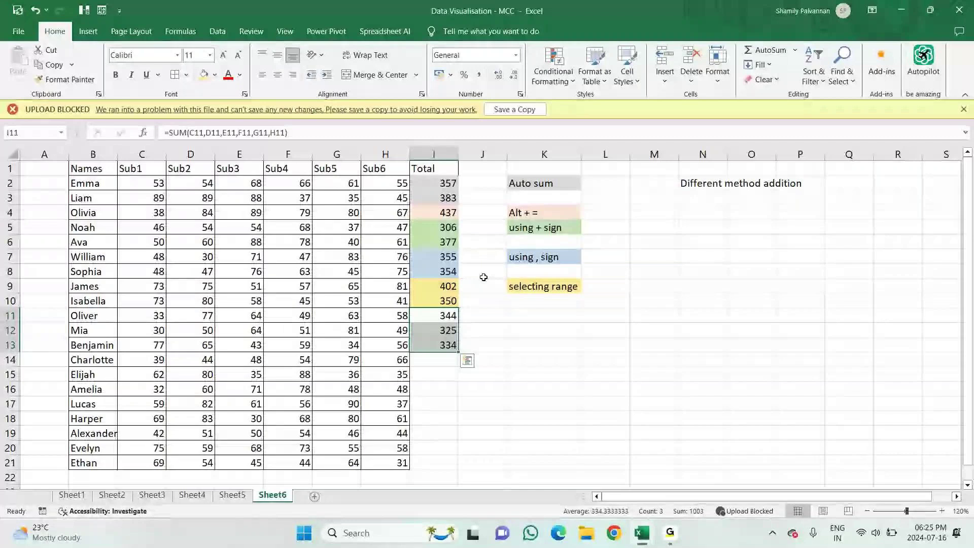
Step: Shade I11:I13 grey and add a grey 'Insert function' label in K11
click(215, 75)
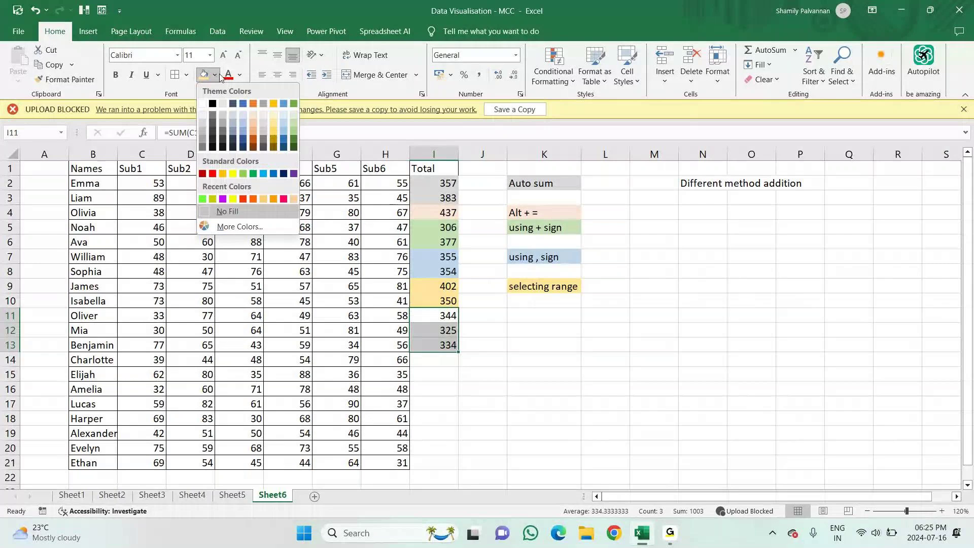
drag(543, 330, 544, 315)
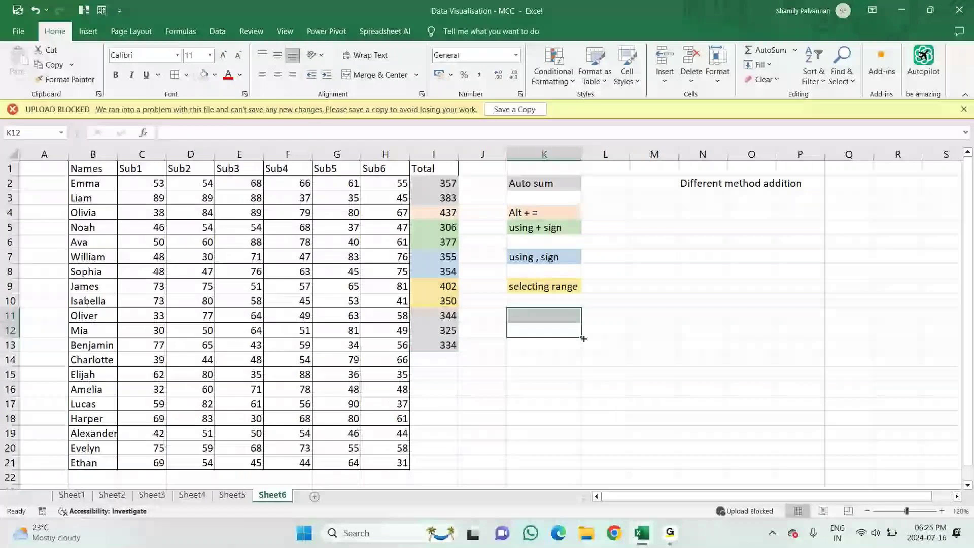
key(Up)
text(Insert)
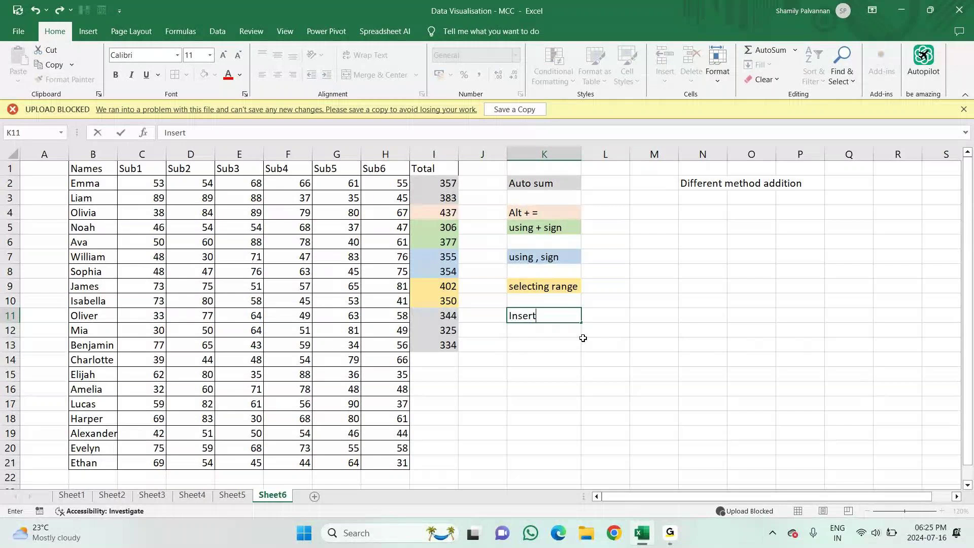
text( function)
key(ctrl+Return)
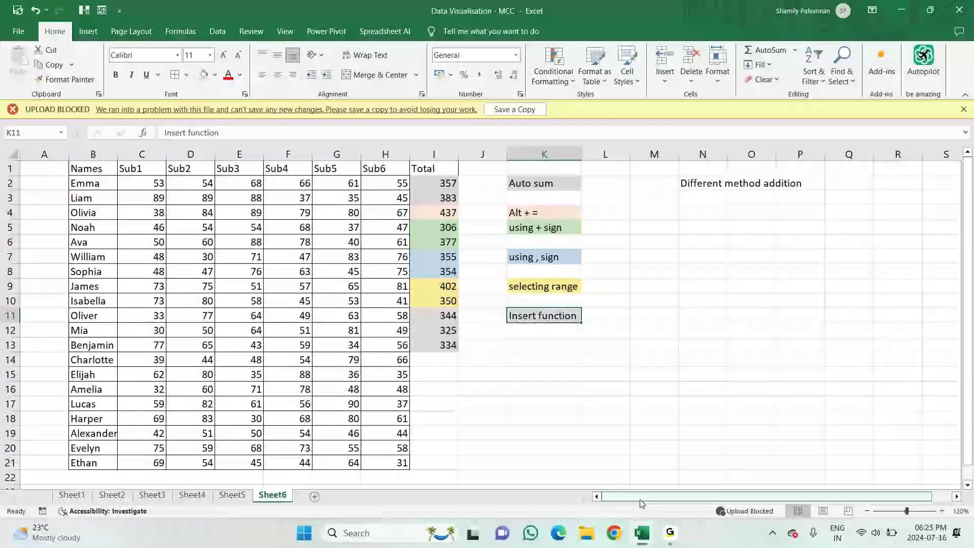
Step: Total row 14 in I14 with Alt+= over C14:H14, giving 330
click(441, 360)
key(alt+equal)
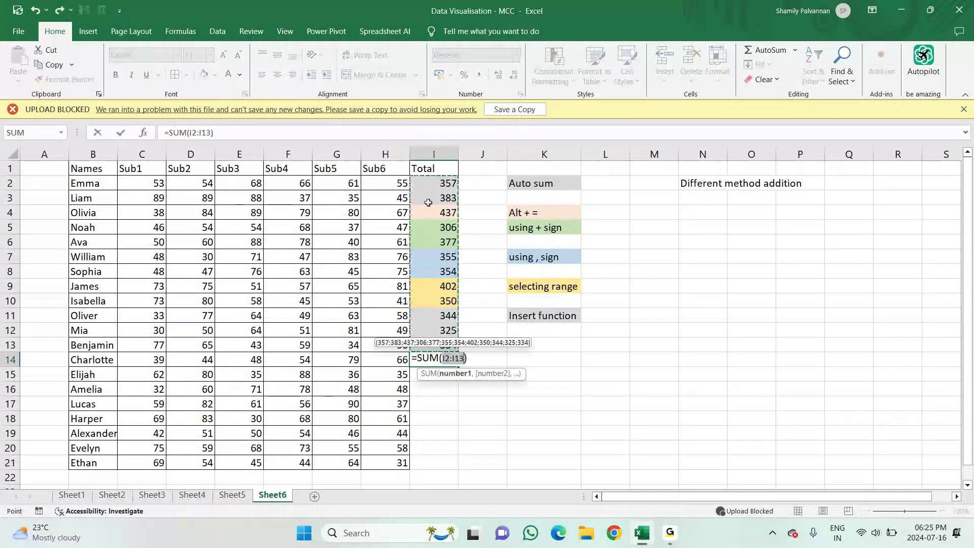
mouse_move(137, 359)
mouse_down()
mouse_move(308, 373)
mouse_move(401, 361)
mouse_up()
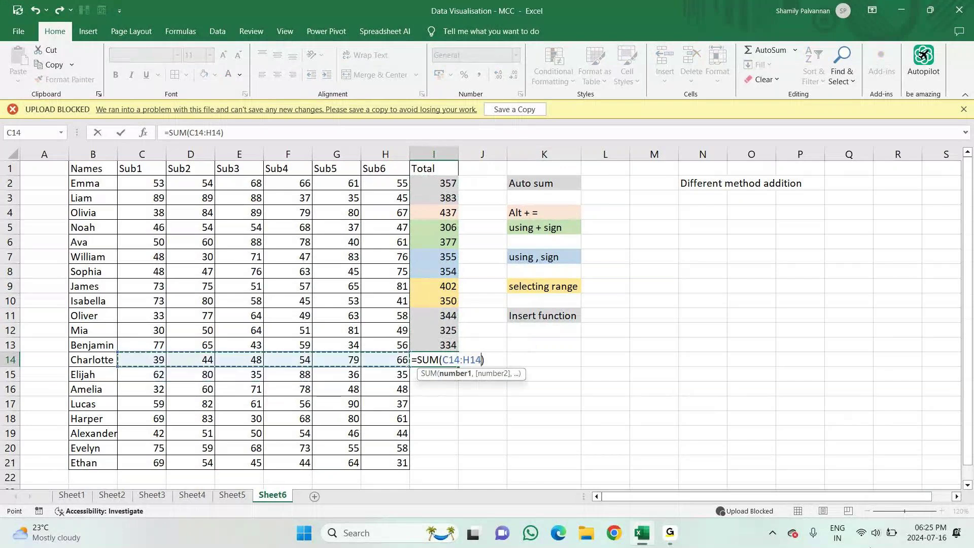
key(Return)
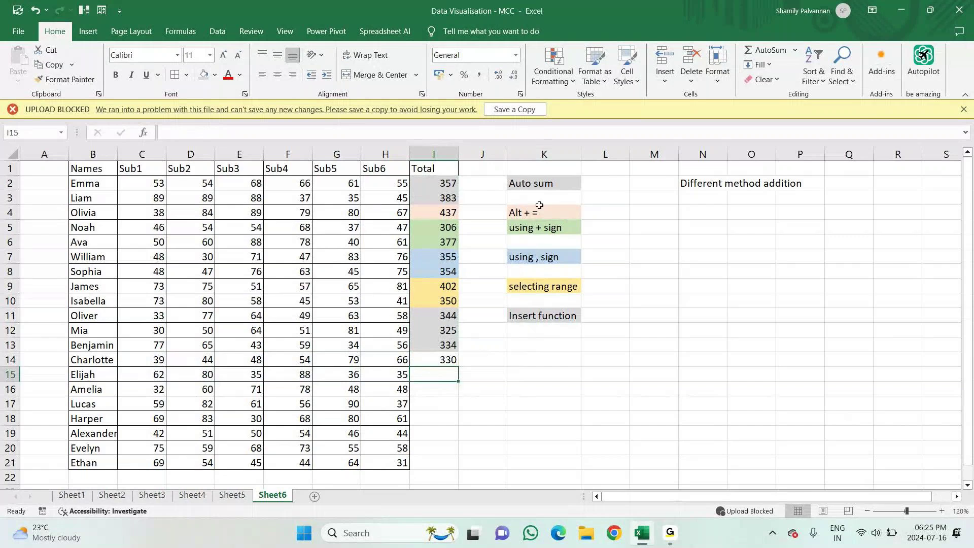
click(534, 180)
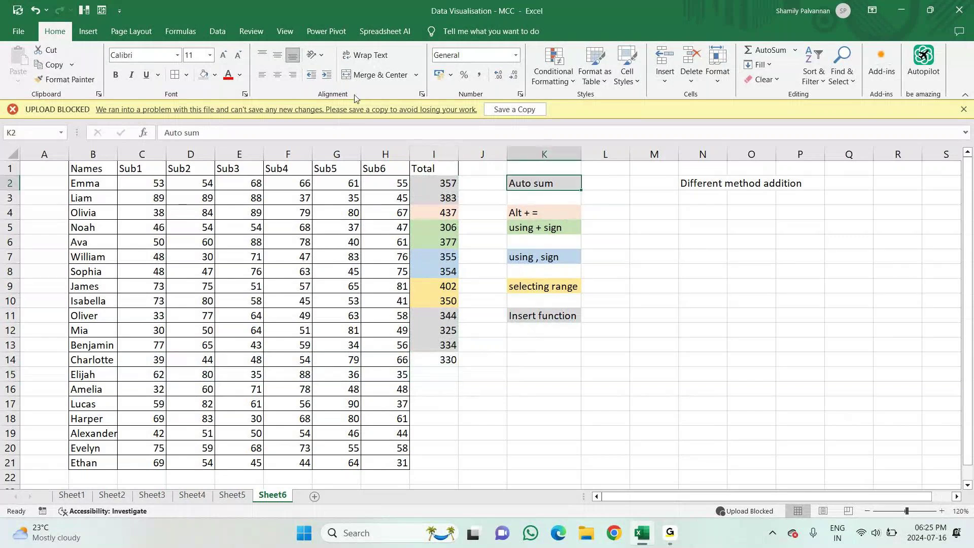
Step: Make the Auto sum, Alt + = and selecting range labels bold
click(117, 75)
click(509, 208)
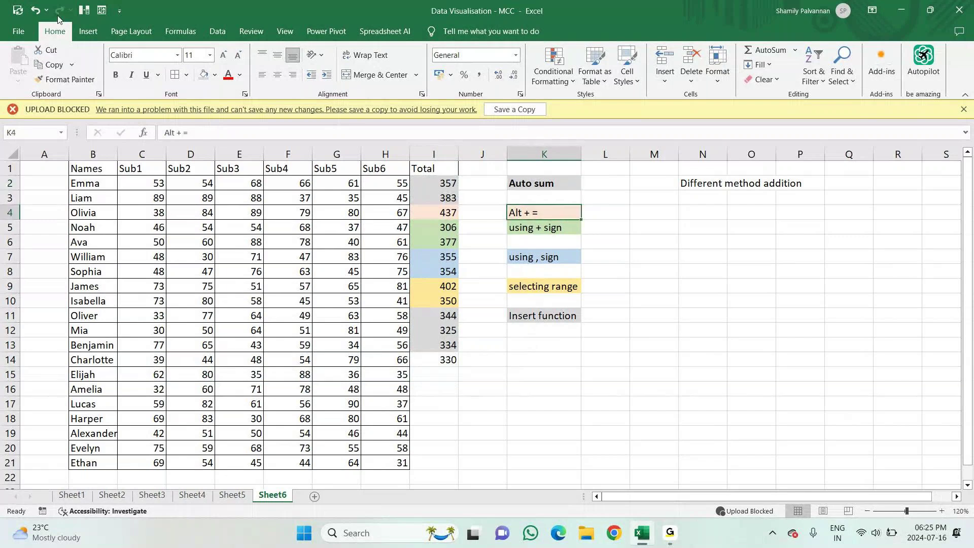
click(116, 77)
click(544, 286)
key(ctrl+b)
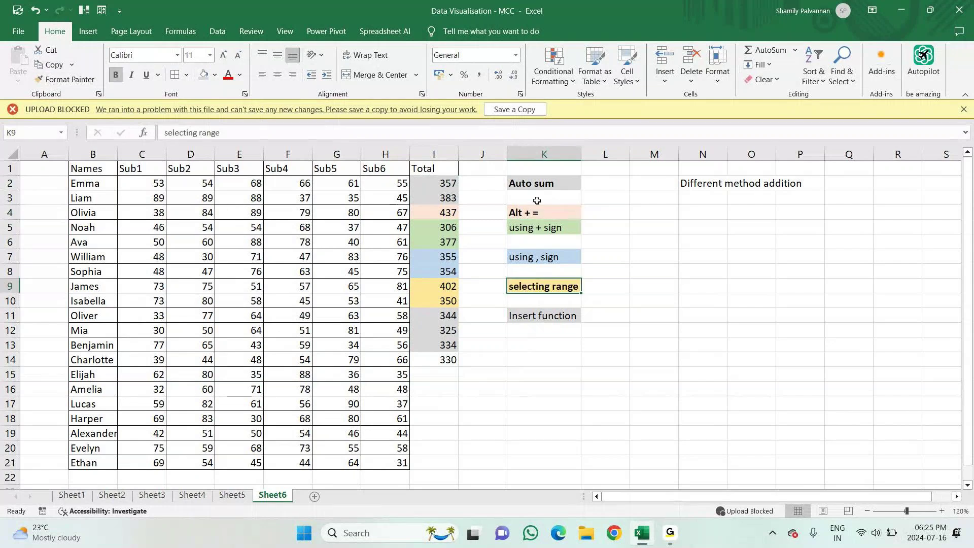
Step: Colour the Auto sum, Alt + = and selecting range labels red
click(533, 186)
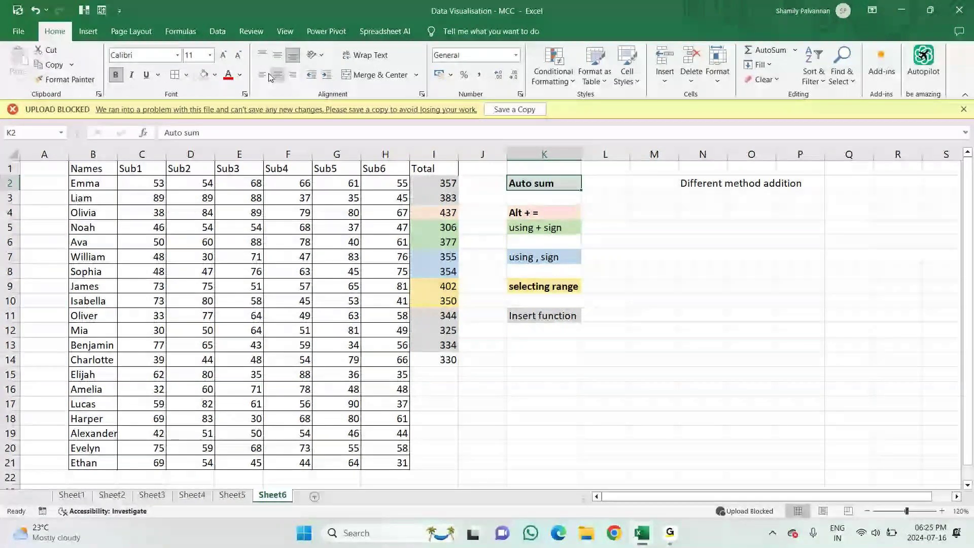
click(229, 75)
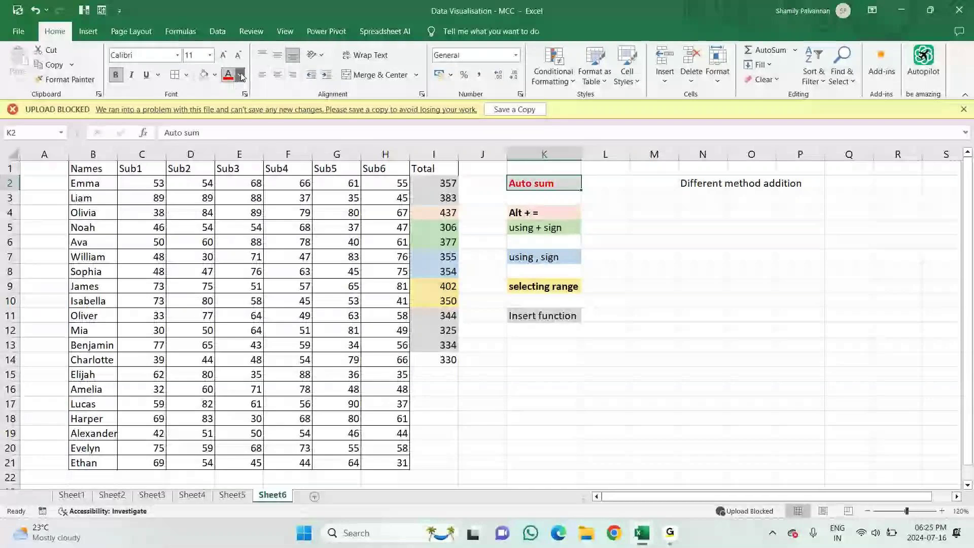
click(241, 75)
key(Escape)
key(Down)
key(Down)
click(231, 75)
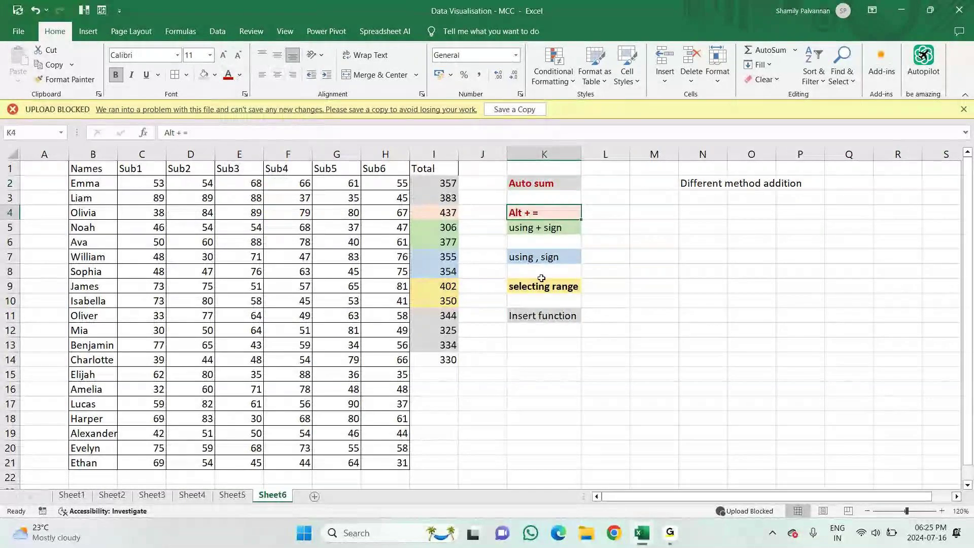
click(534, 287)
click(231, 75)
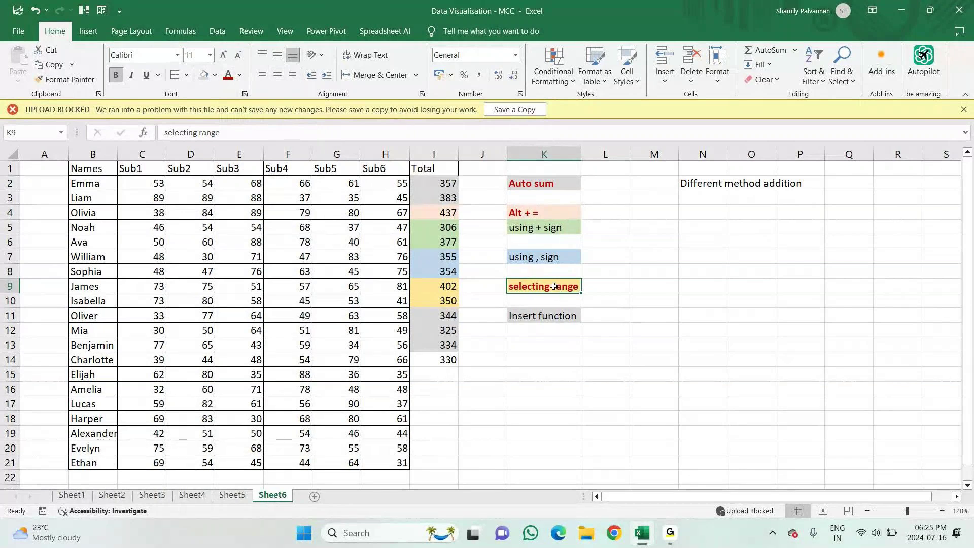
click(438, 373)
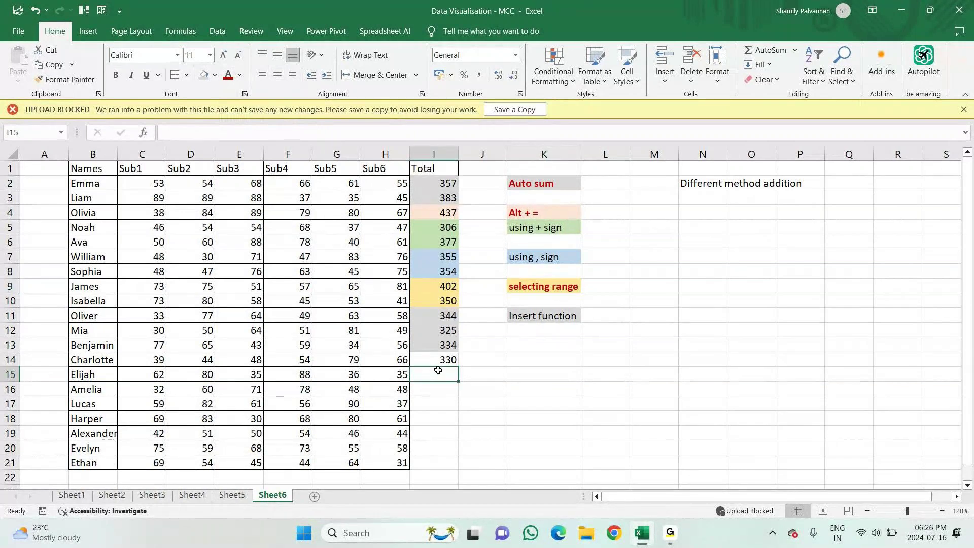
Step: Enter =SUM(C15:H15) in I15 for Elijah's total of 336
text(=SUM()
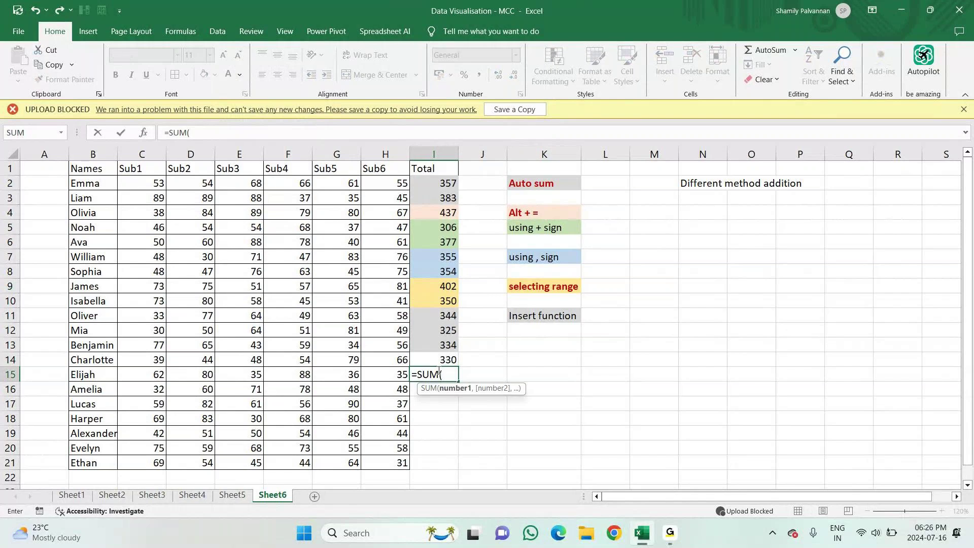
key(Left)
key(Left)
key(Left)
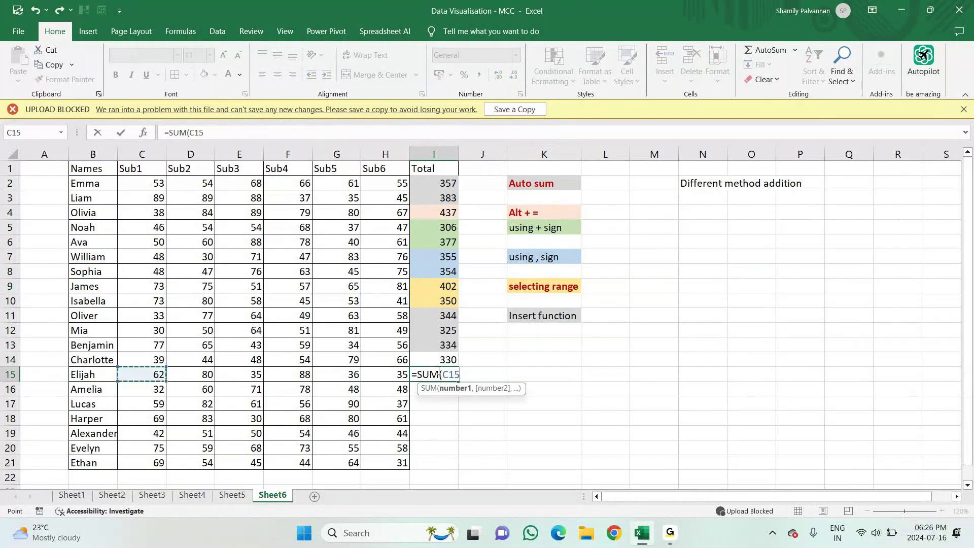
key(shift+Right)
key(shift+Right)
key(shift+Right)
key(Return)
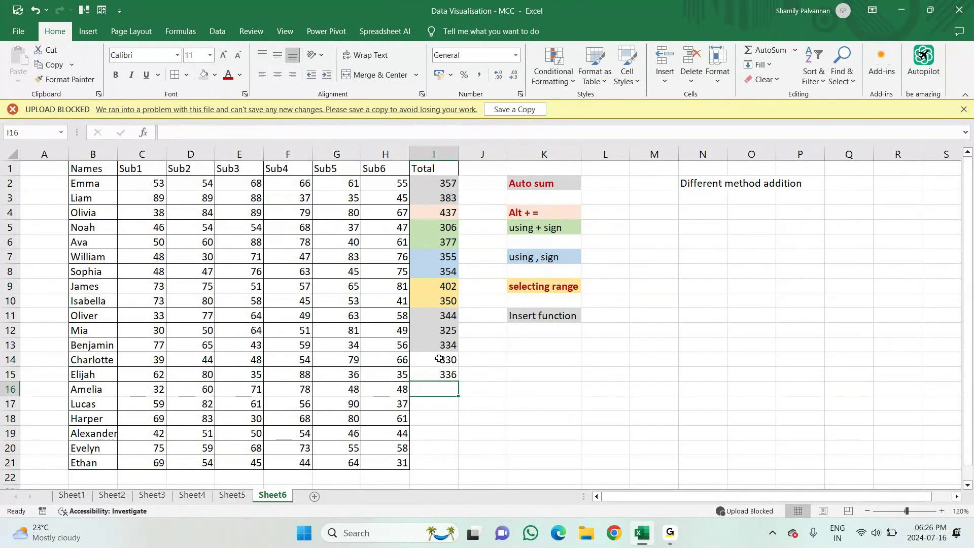
Step: Copy I15's total formula down through I21 with the fill handle
click(440, 375)
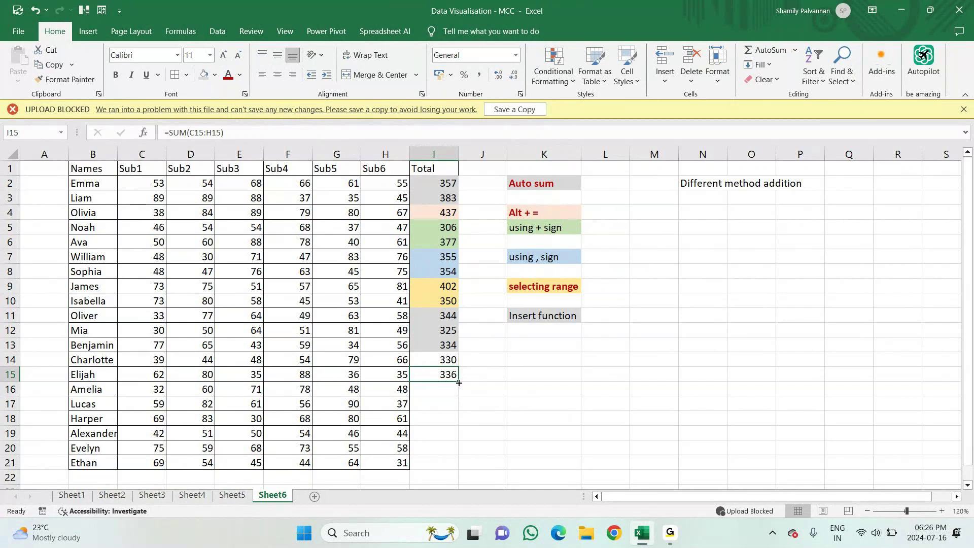
double_click(458, 383)
key(ctrl+z)
drag(458, 383, 443, 464)
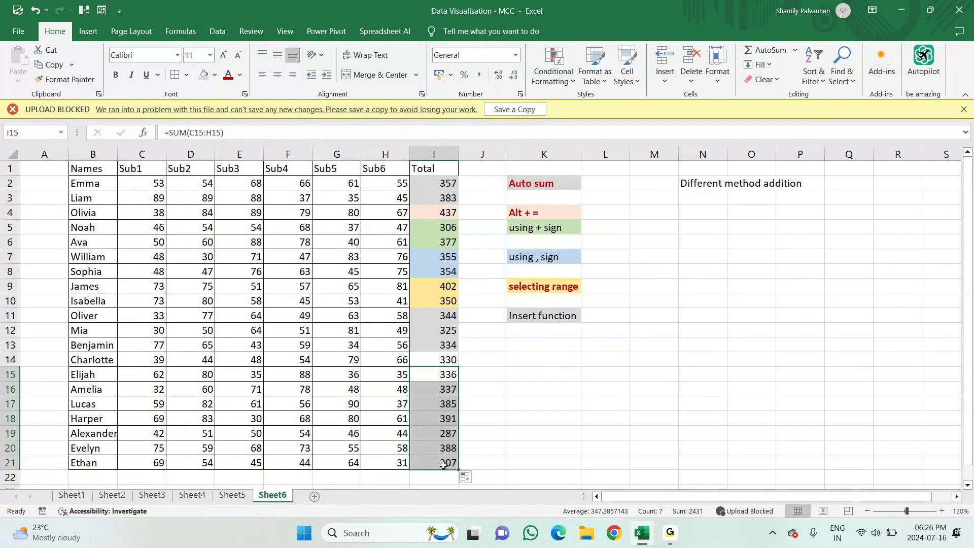
key(ctrl+z)
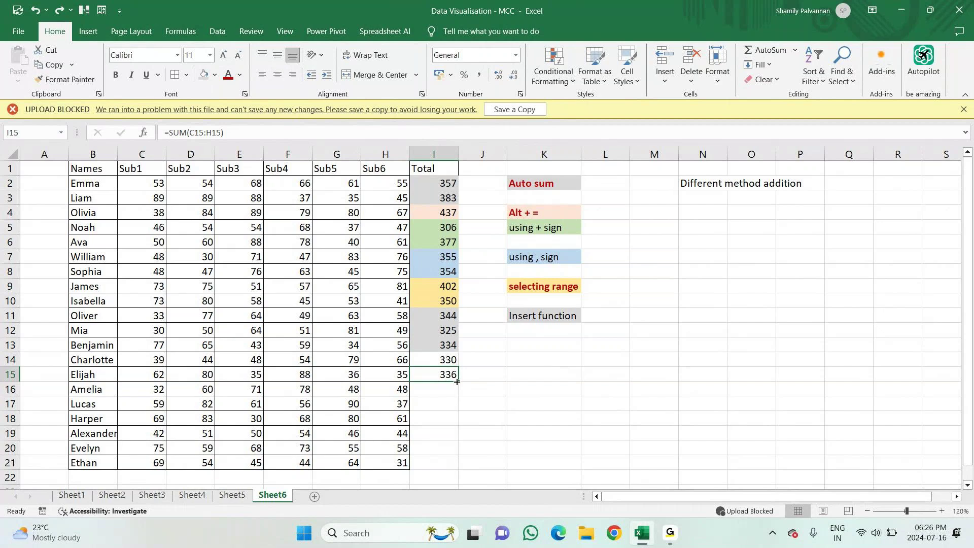
double_click(457, 381)
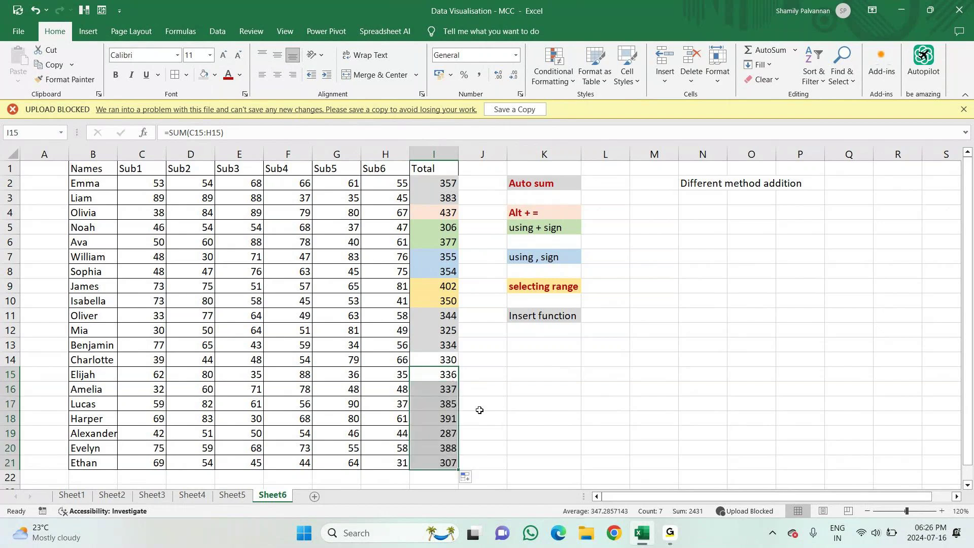
Step: Type 'common method of addition' in K15 and format it bold red
click(532, 374)
text(common)
text(t)
key(BackSpace)
text(method )
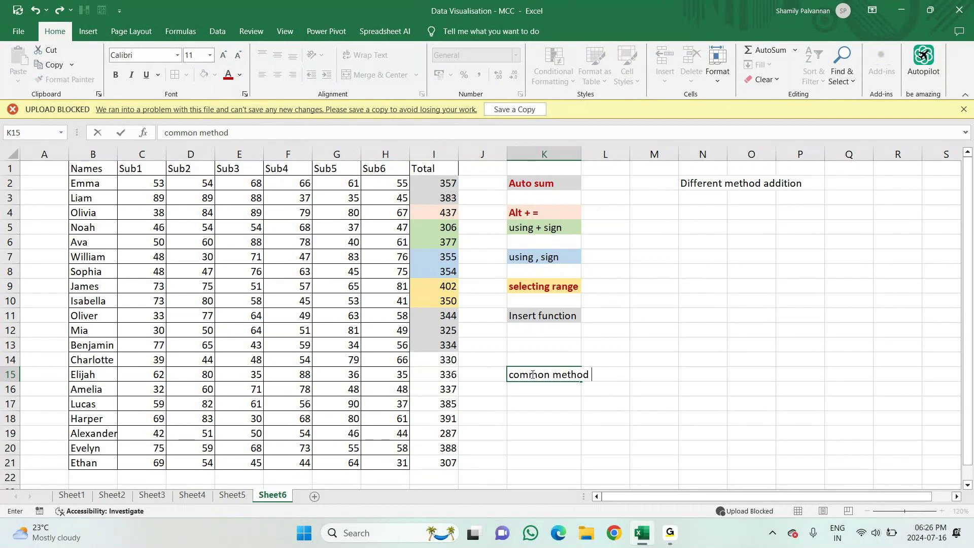
text(of add)
text(ition)
key(Return)
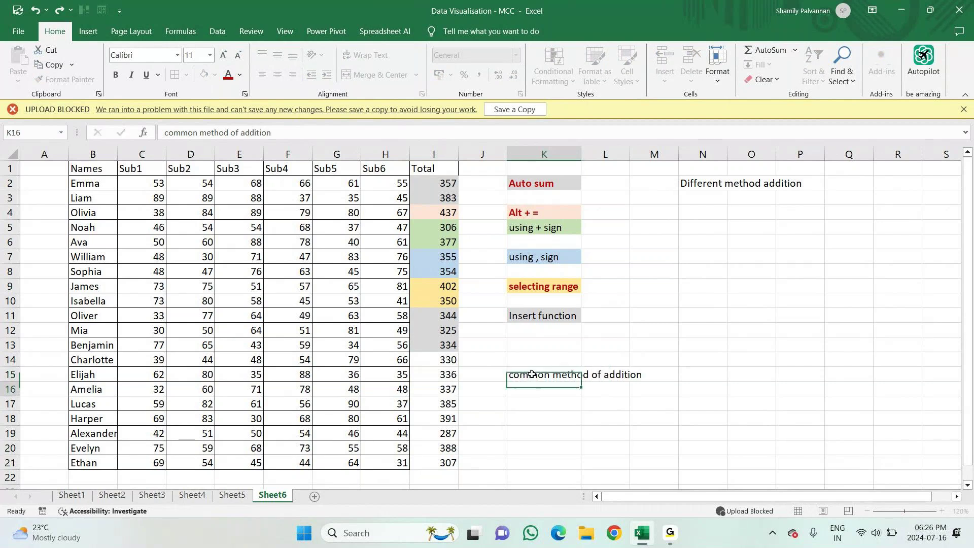
key(Up)
key(Up)
key(Up)
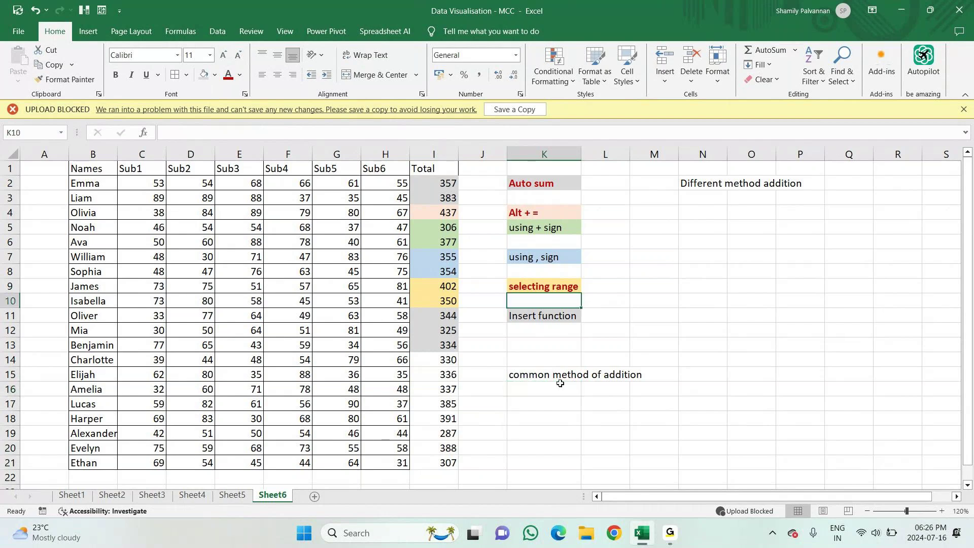
click(556, 375)
key(F4)
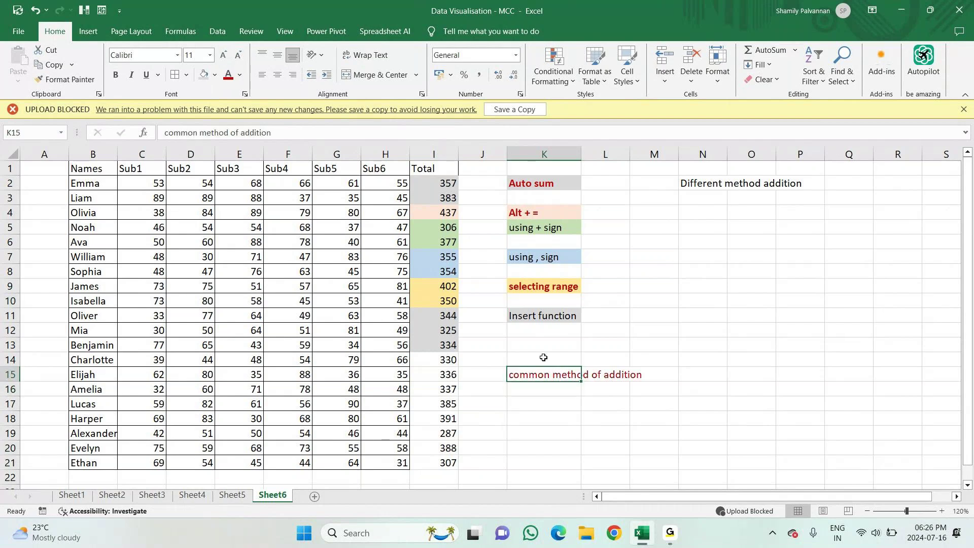
key(ctrl+b)
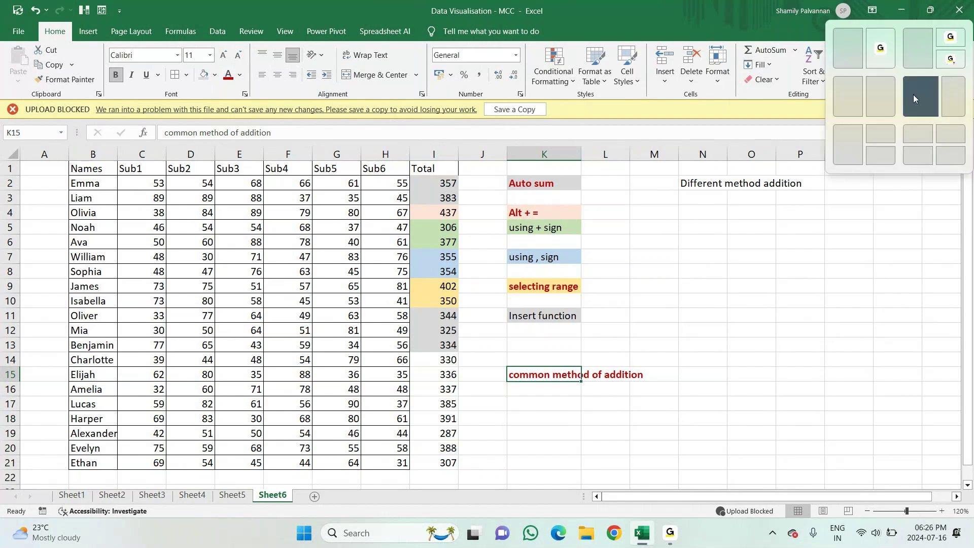
Step: Restore the Excel window so it fills the screen
mouse_move(930, 9)
click(913, 95)
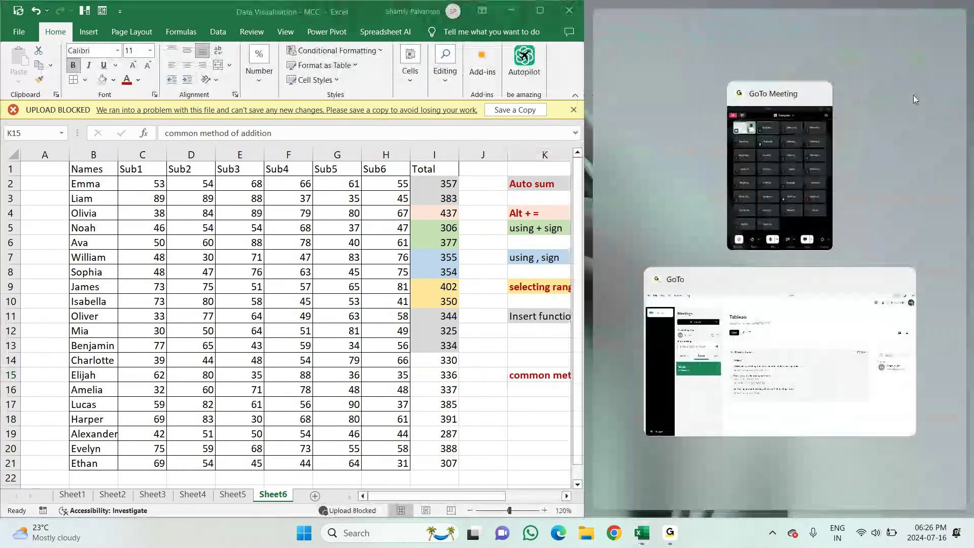
click(801, 97)
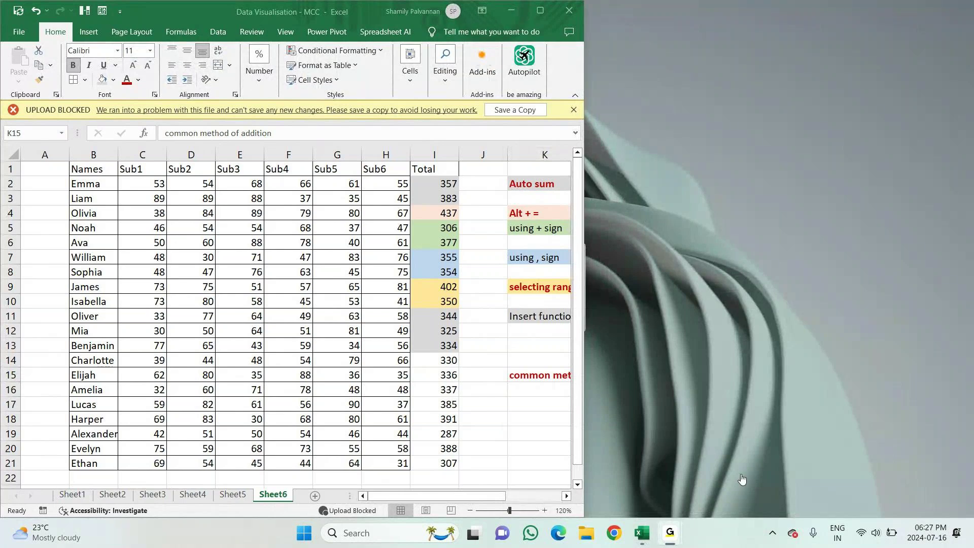
click(541, 11)
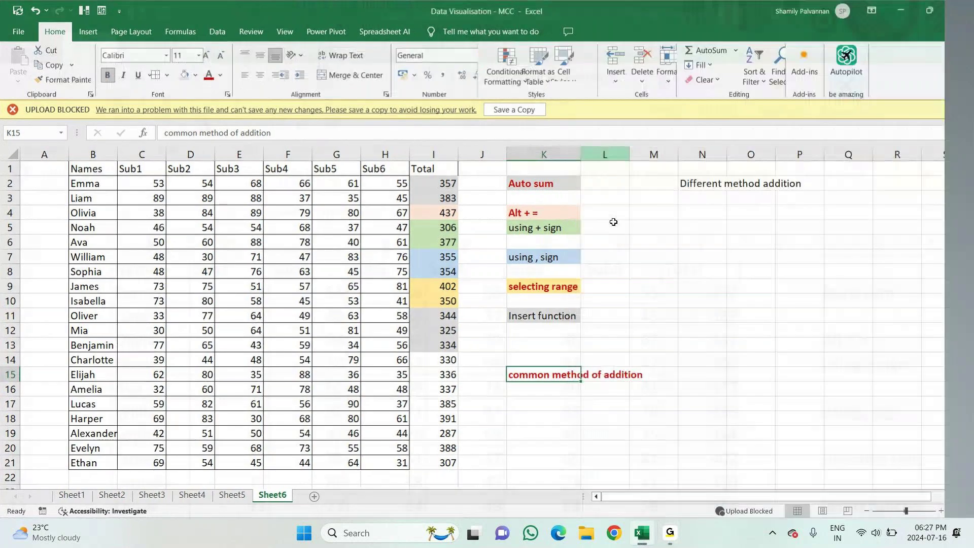
Step: Clear the totals in I14:I21, leaving column I filled only through row 13
drag(434, 359, 433, 462)
key(Delete)
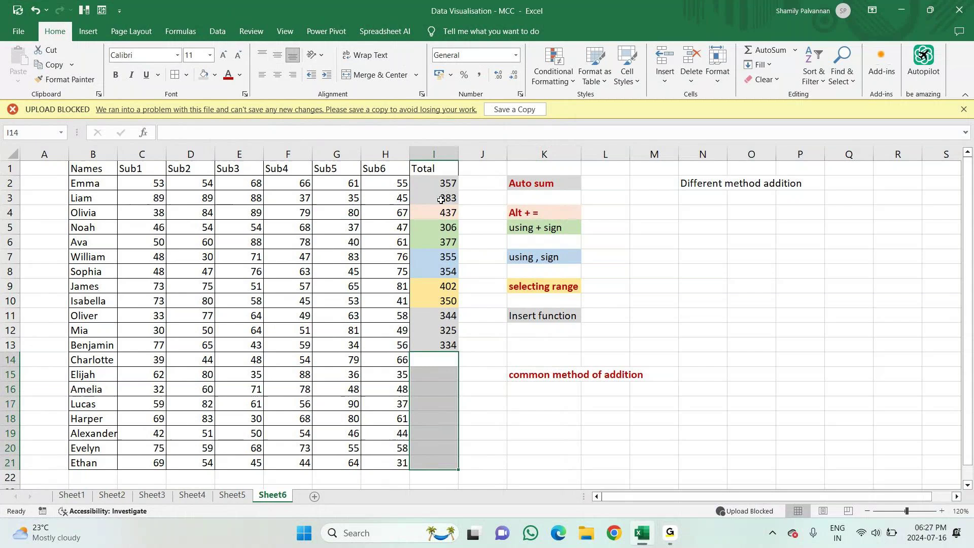
click(443, 184)
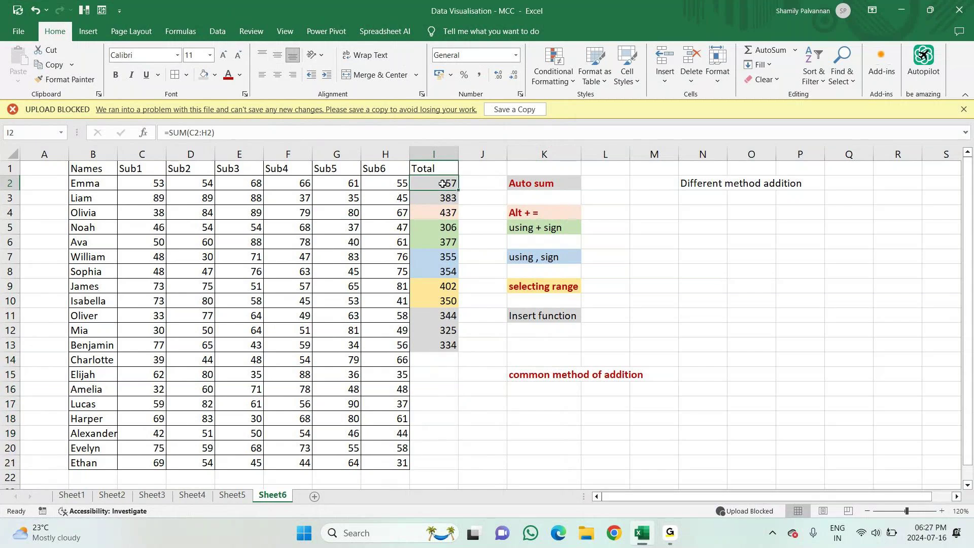
double_click(443, 183)
key(Return)
key(alt)
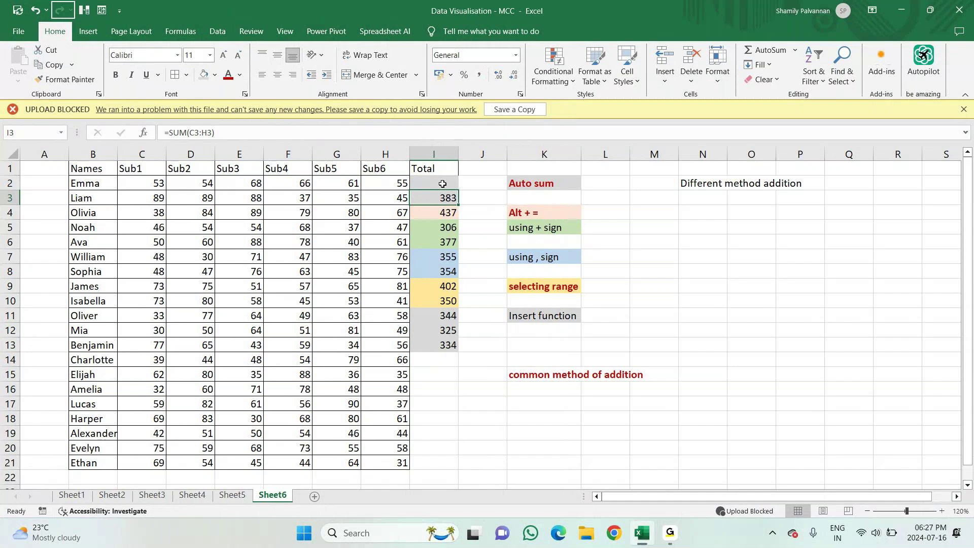
click(442, 184)
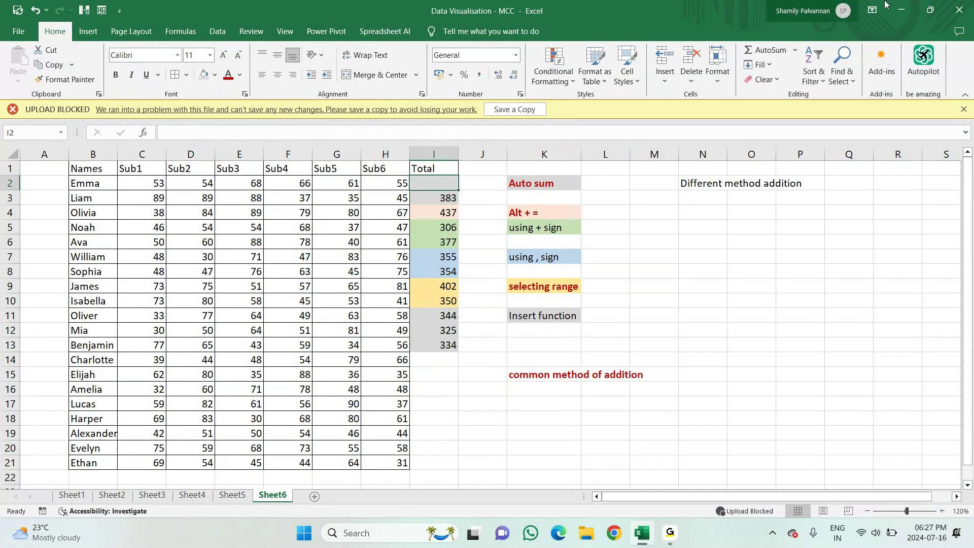
click(762, 52)
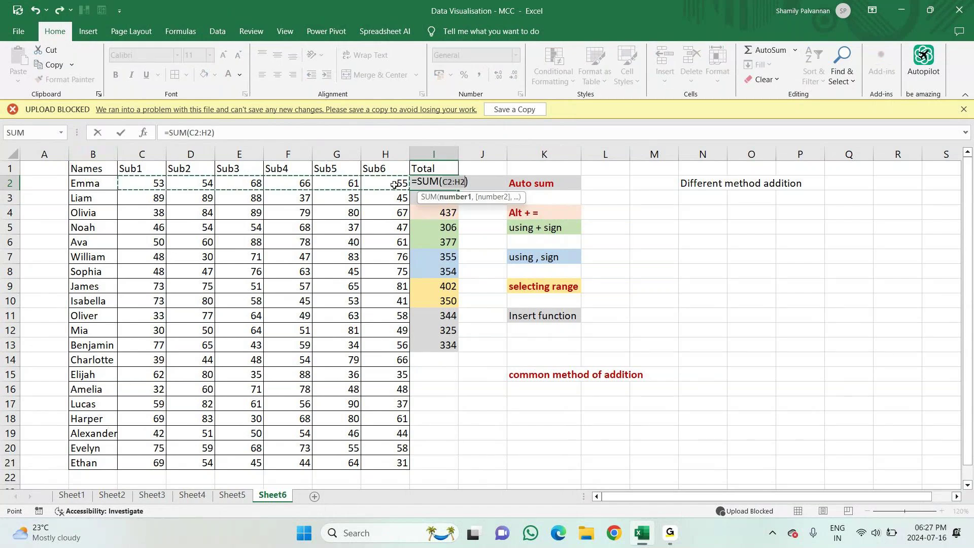
key(Return)
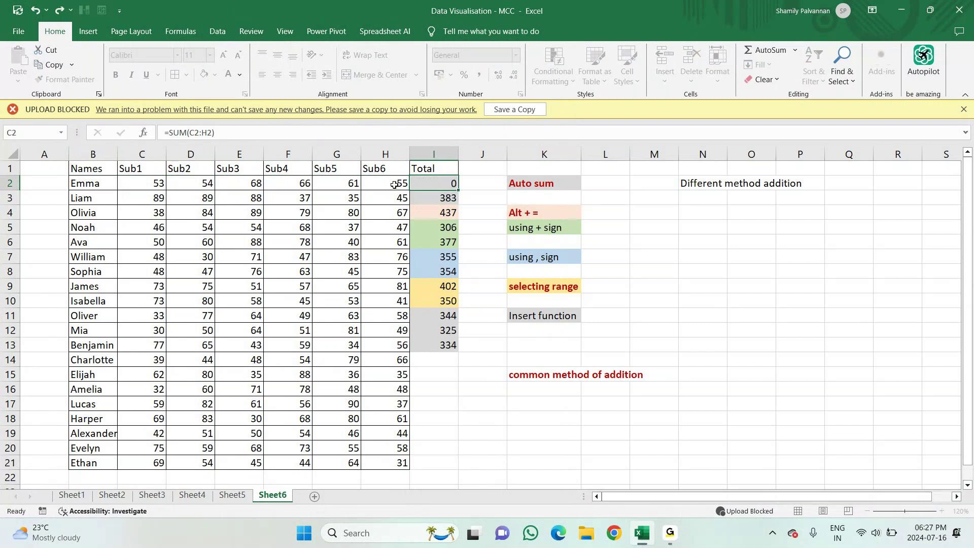
click(435, 364)
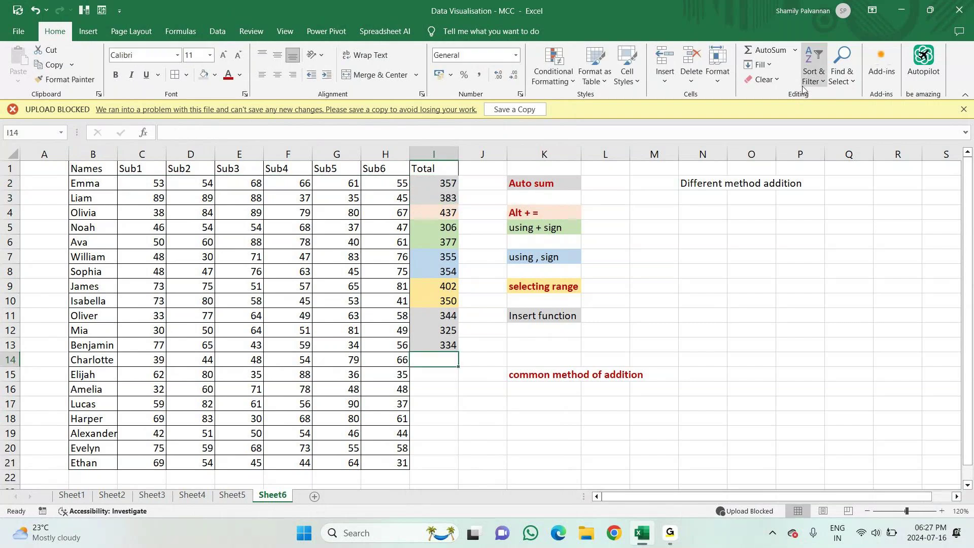
click(768, 50)
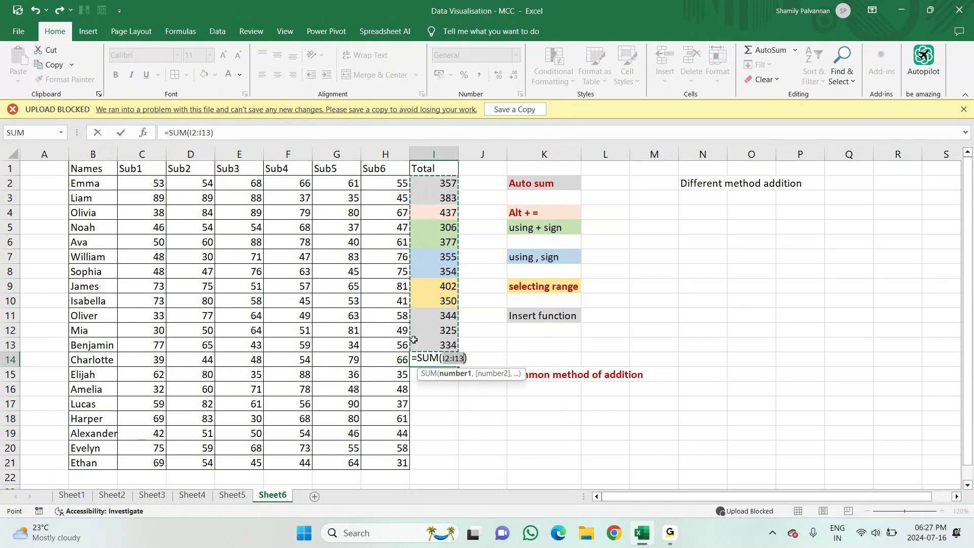
Step: Total rows 14 and 15 with AutoSum and Alt+=, giving 330 and 336
drag(129, 358, 381, 362)
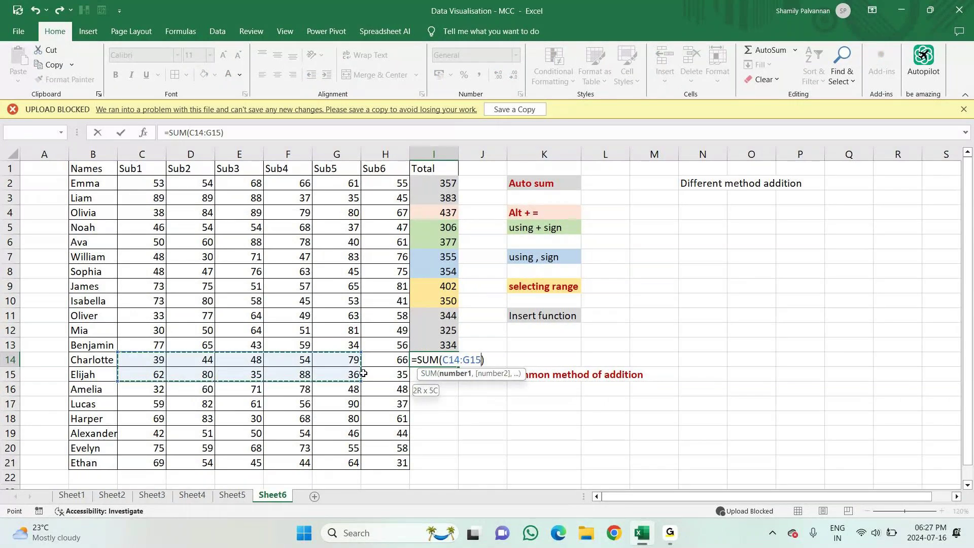
key(Return)
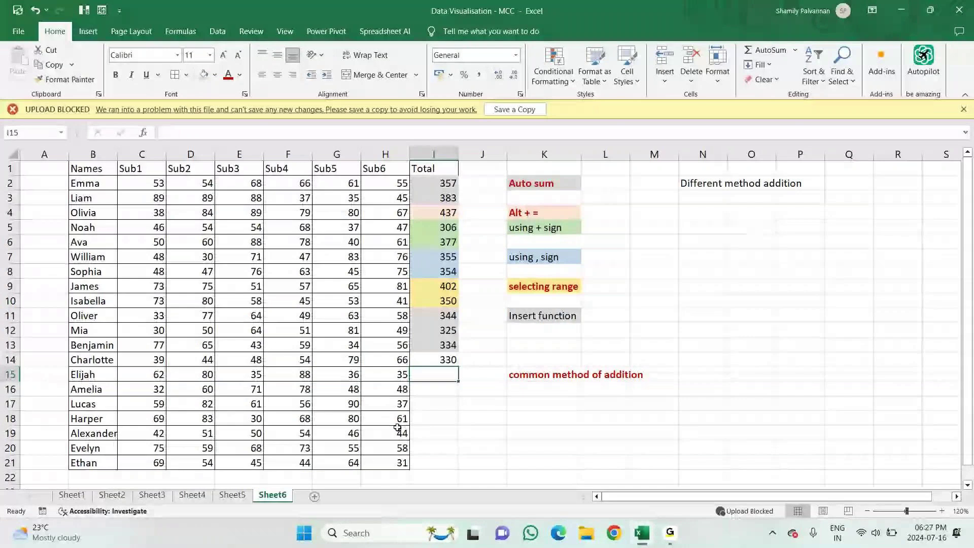
key(alt+equal)
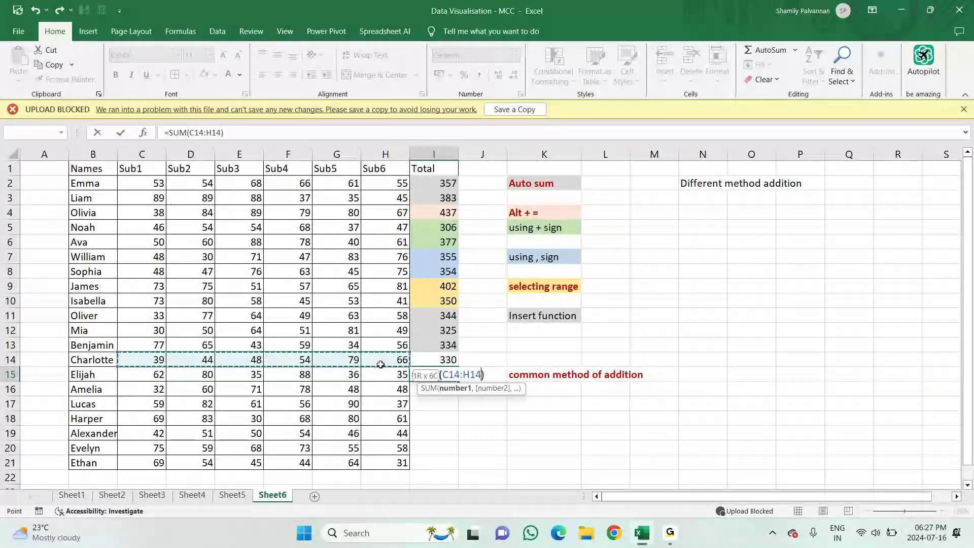
click(146, 370)
mouse_move(146, 370)
mouse_down()
mouse_move(379, 384)
mouse_move(385, 375)
mouse_up()
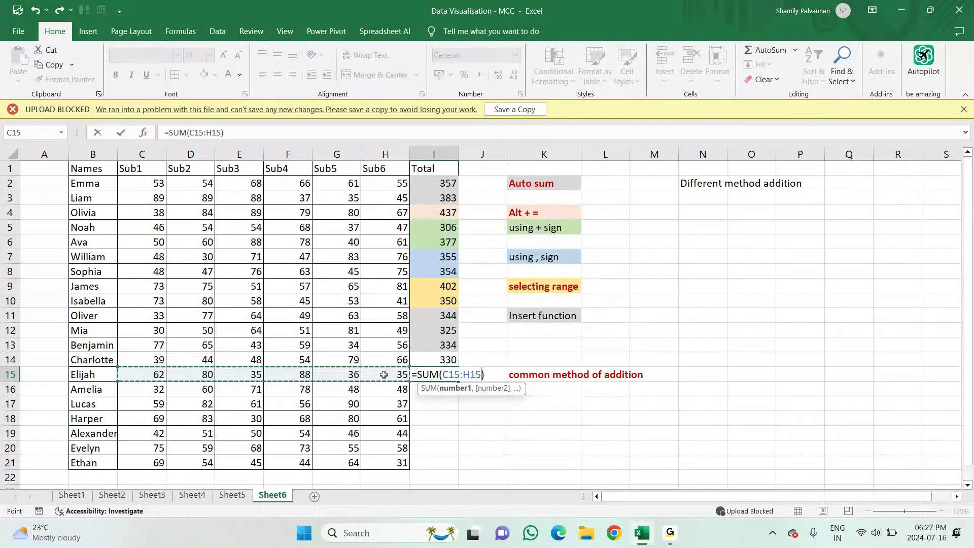
key(Return)
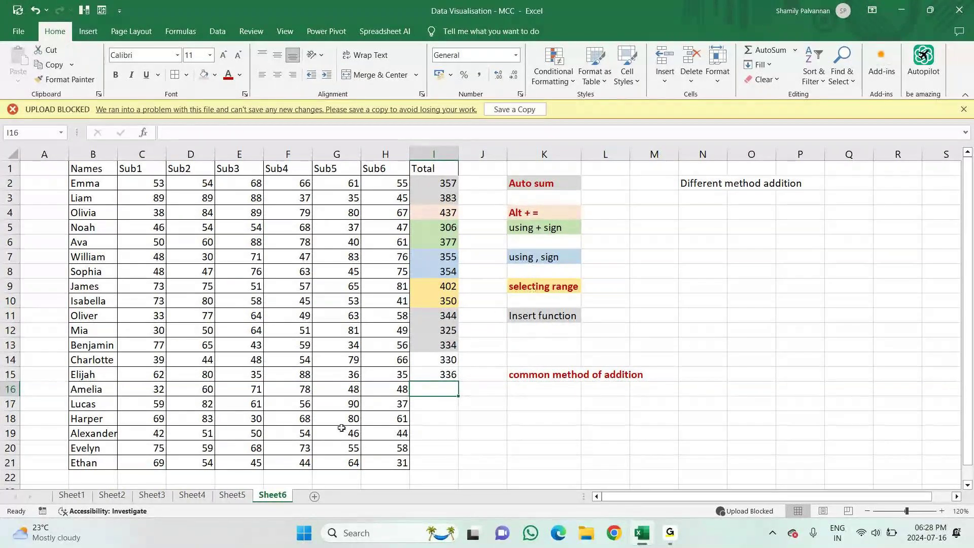
Step: Enter =SUM(C16:H16) in I16 for 337, then review the method labels
text(=SUM()
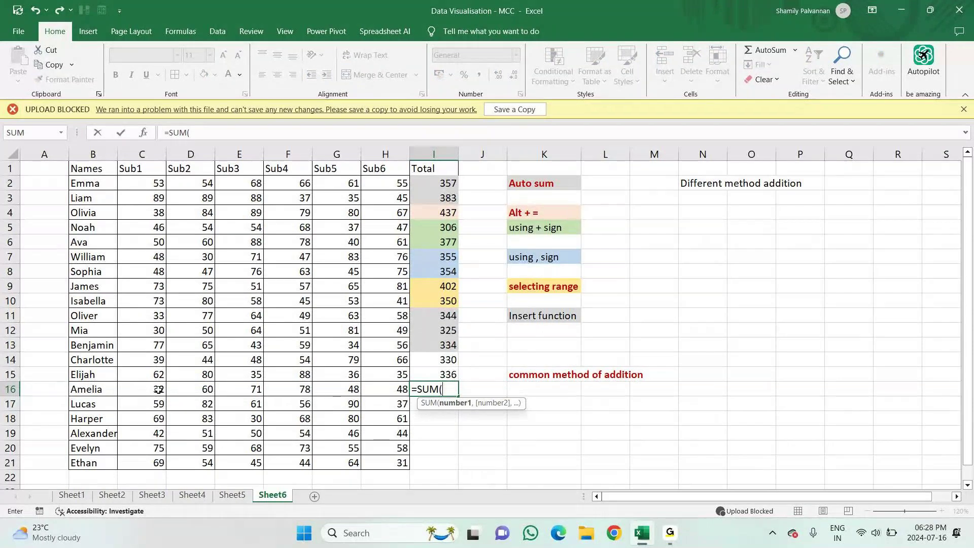
drag(157, 389, 374, 392)
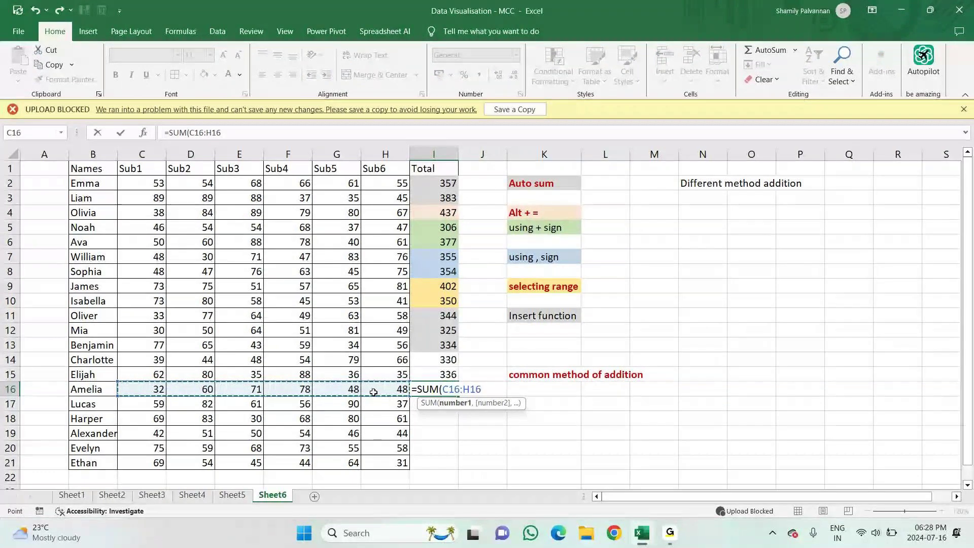
key(Return)
click(546, 380)
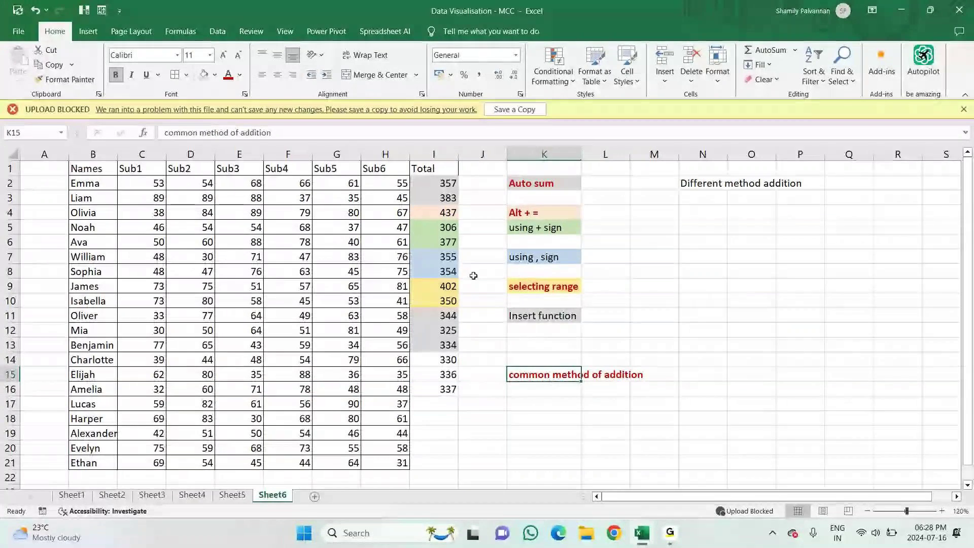
click(537, 185)
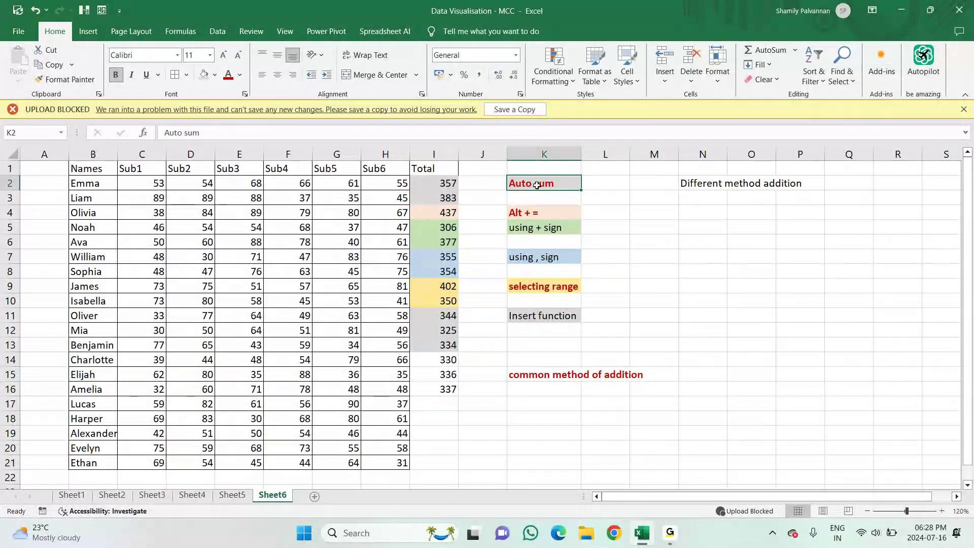
Step: Change the K15 label from 'common' to 'frequently used method of addition'
click(529, 216)
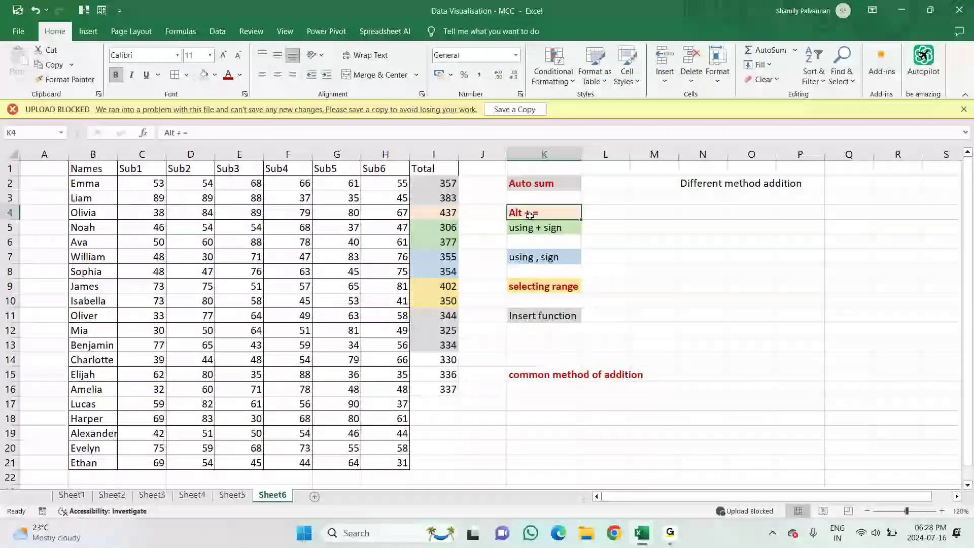
click(536, 286)
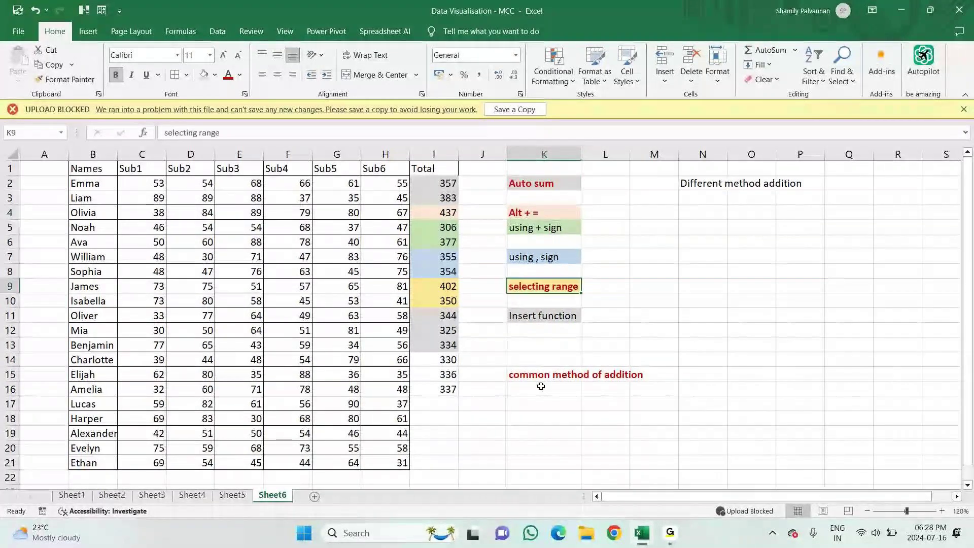
double_click(551, 375)
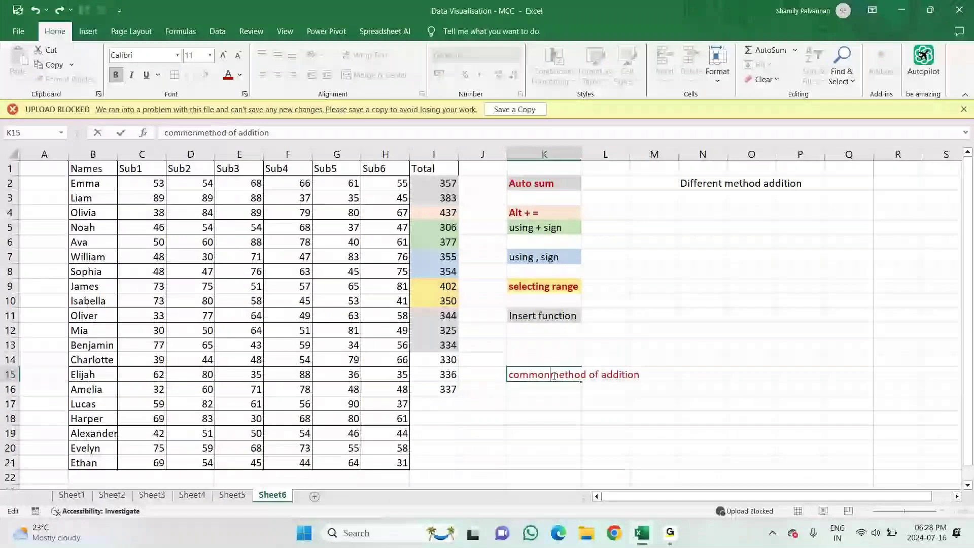
key(BackSpace)
key(BackSpace)
key(BackSpace)
key(BackSpace)
key(BackSpace)
key(BackSpace)
text(fre)
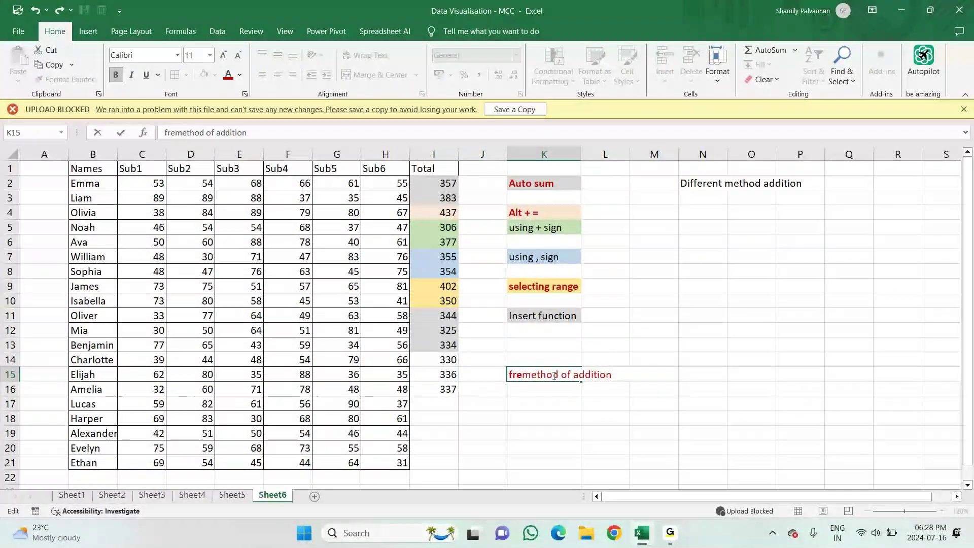
text(quent)
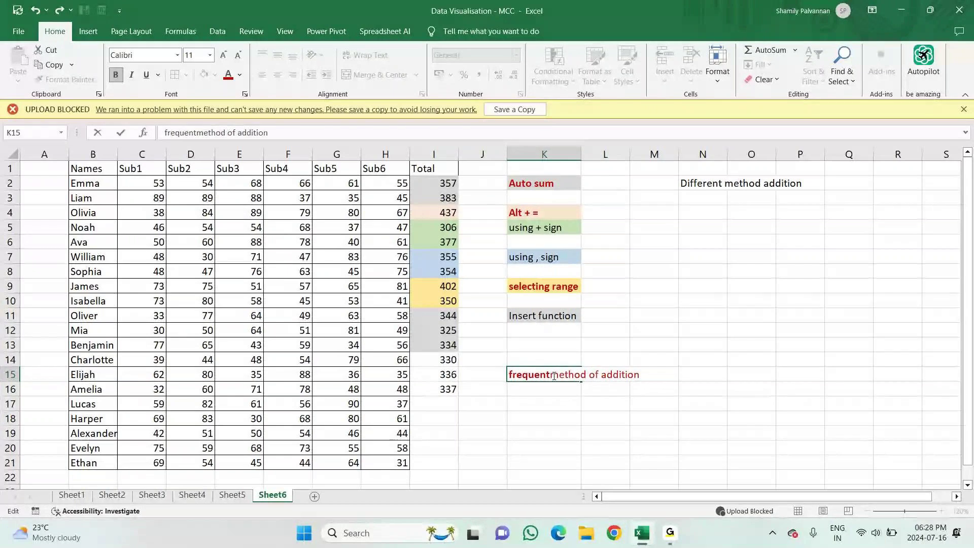
text(ly used)
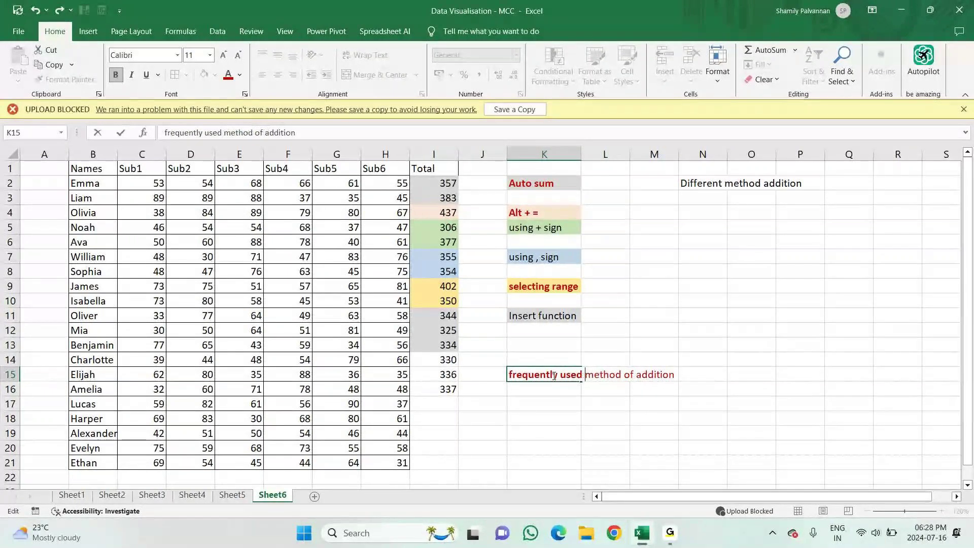
key(Return)
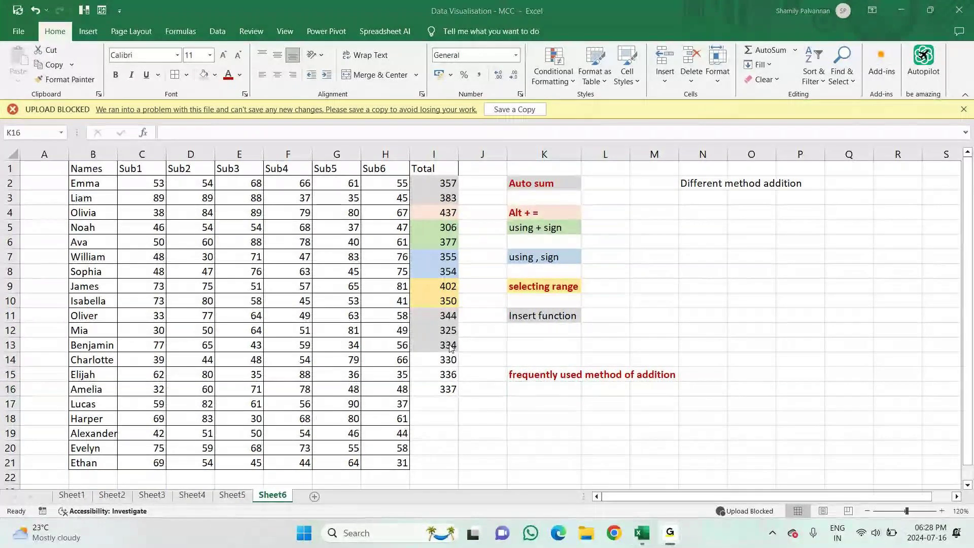
Step: Enter =SUM(C17:H17) in I17 using arrow keys to pick the range, giving 385
click(429, 402)
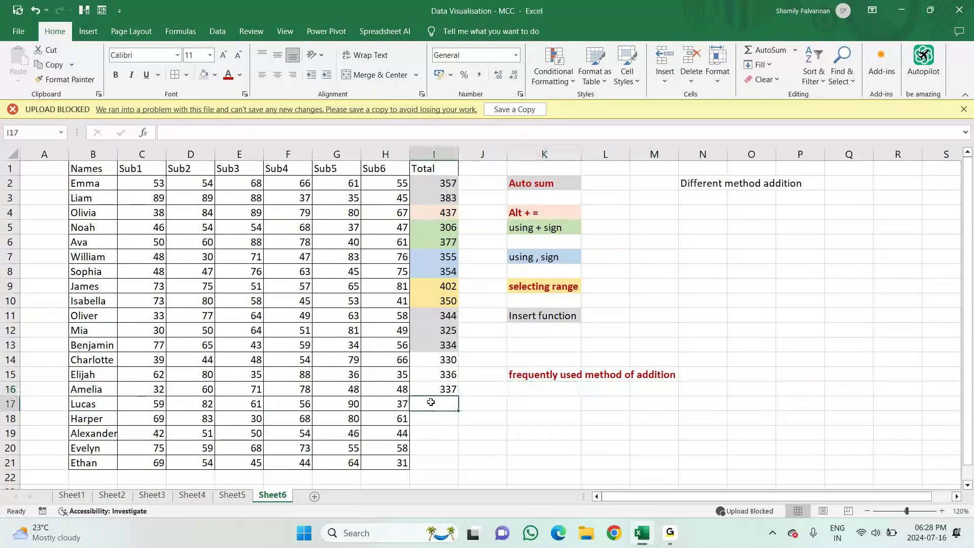
text(=sum)
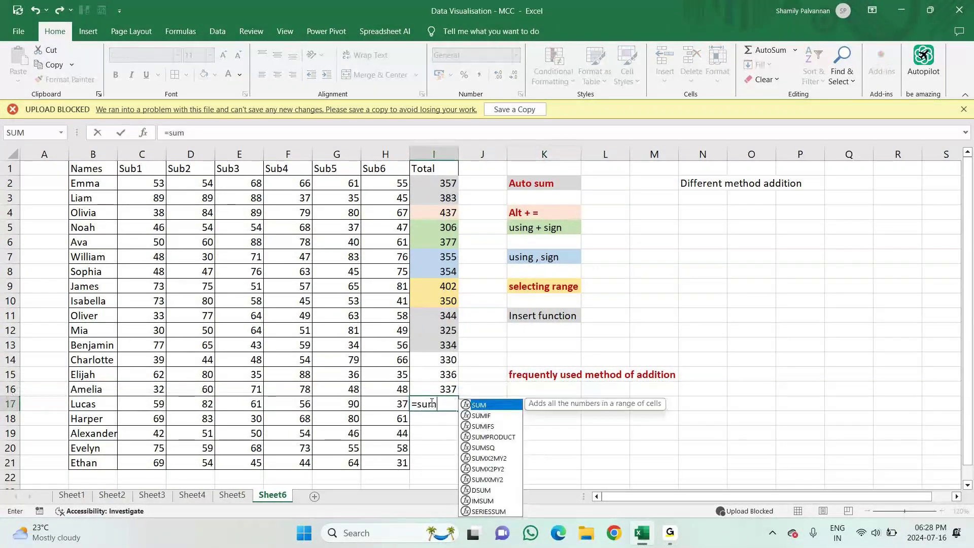
key(Tab)
key(Left)
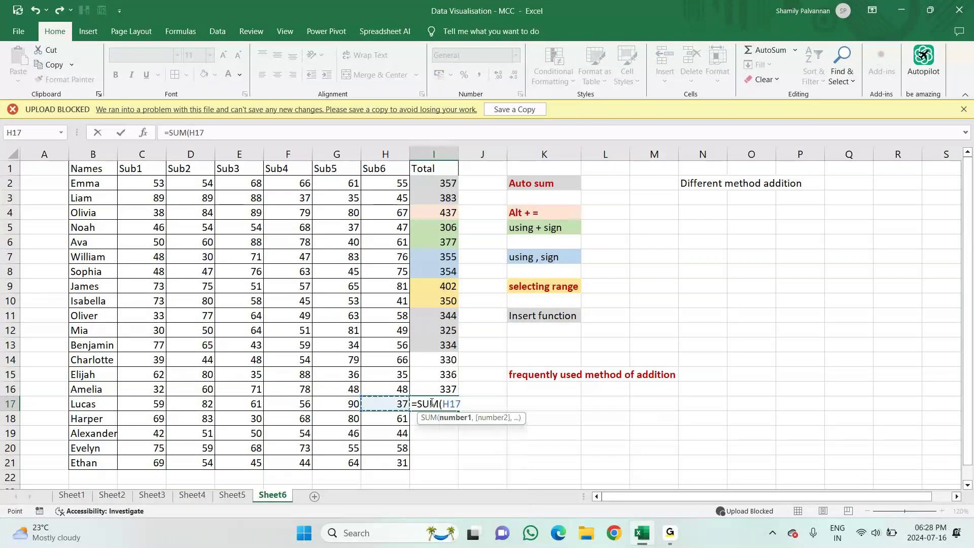
key(Left)
key(Left)
key(Left)
key(Left)
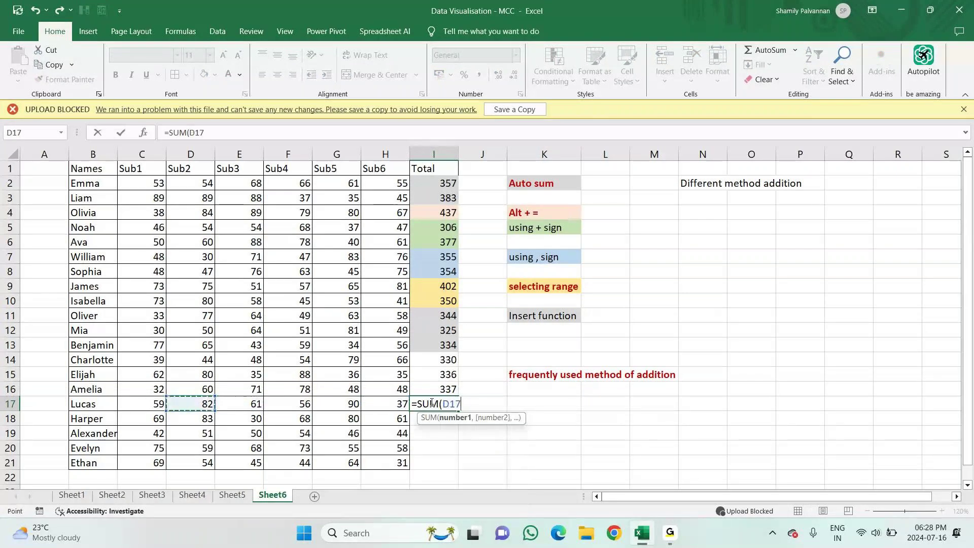
key(Left)
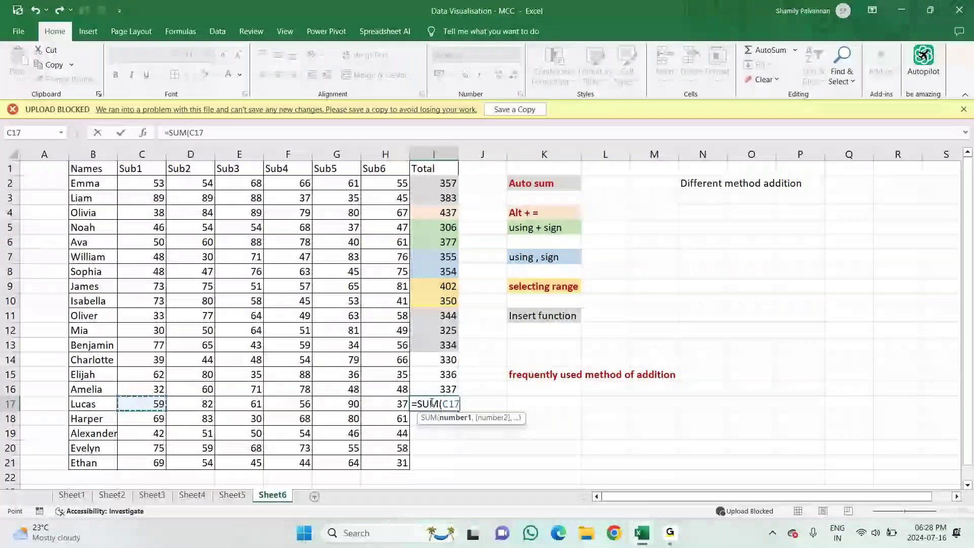
key(shift+Right)
key(shift+Right)
key(shift+Right)
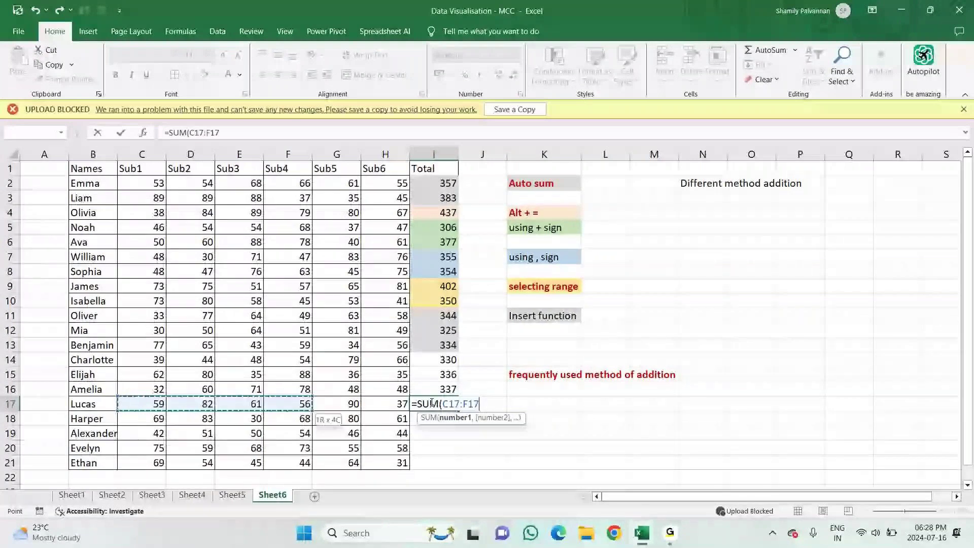
key(shift+Right)
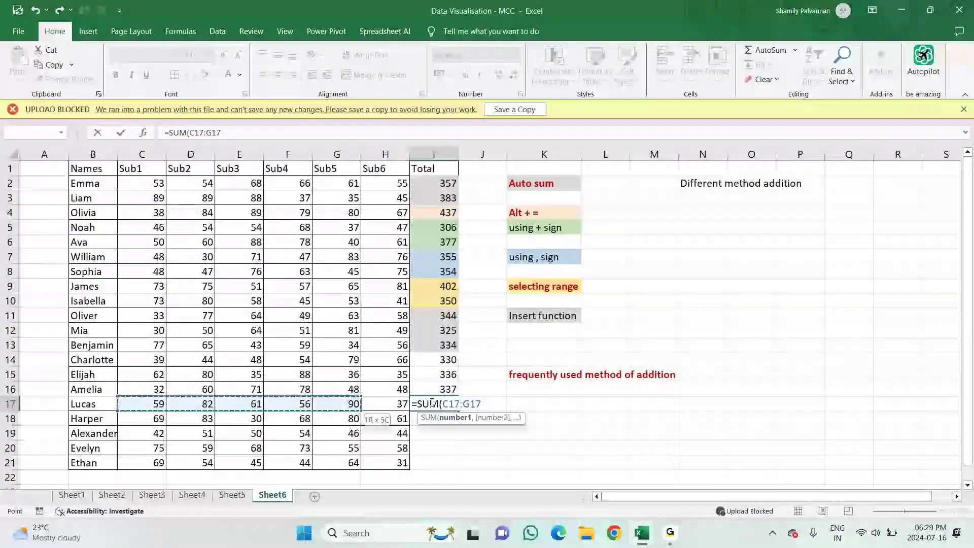
key(shift+Left)
key(shift+Left)
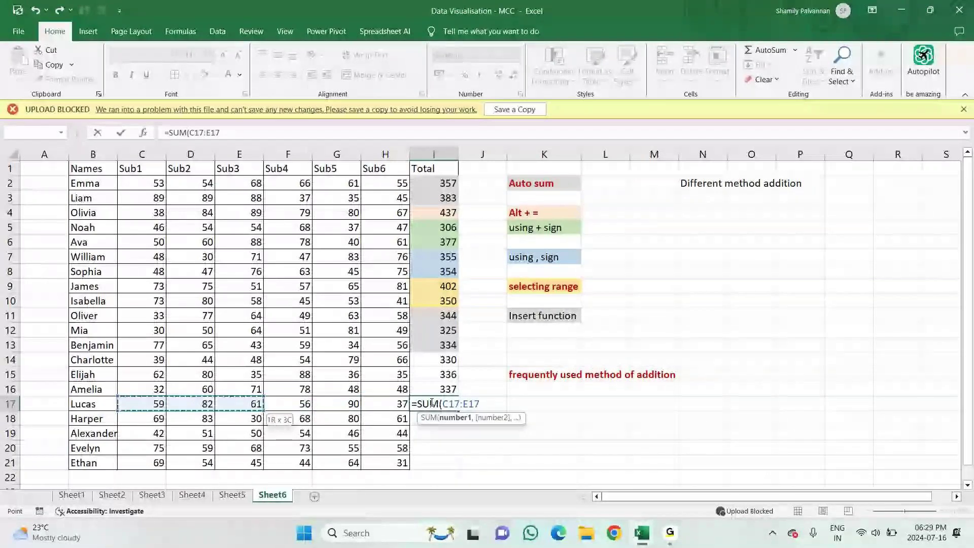
key(shift+Right)
key(shift+Right)
key(shift+Right)
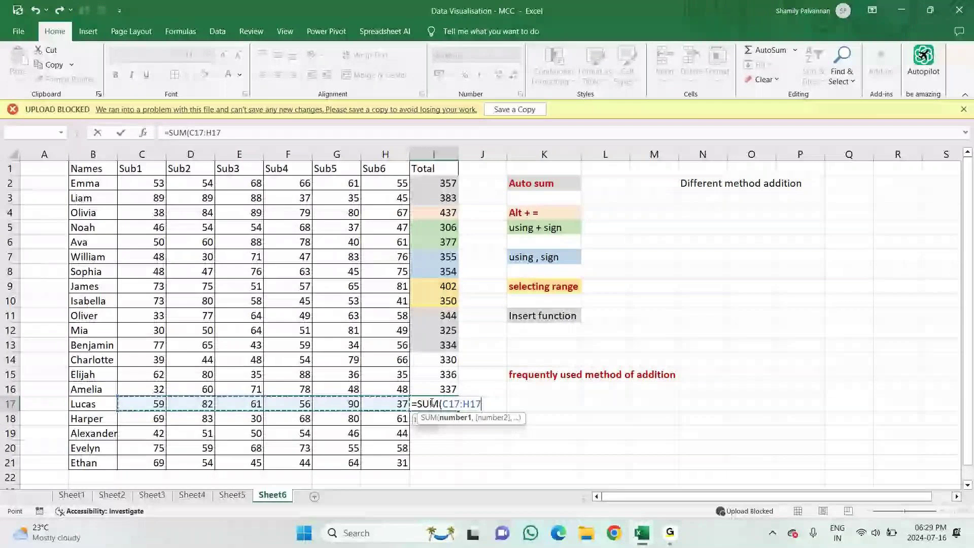
text())
key(Return)
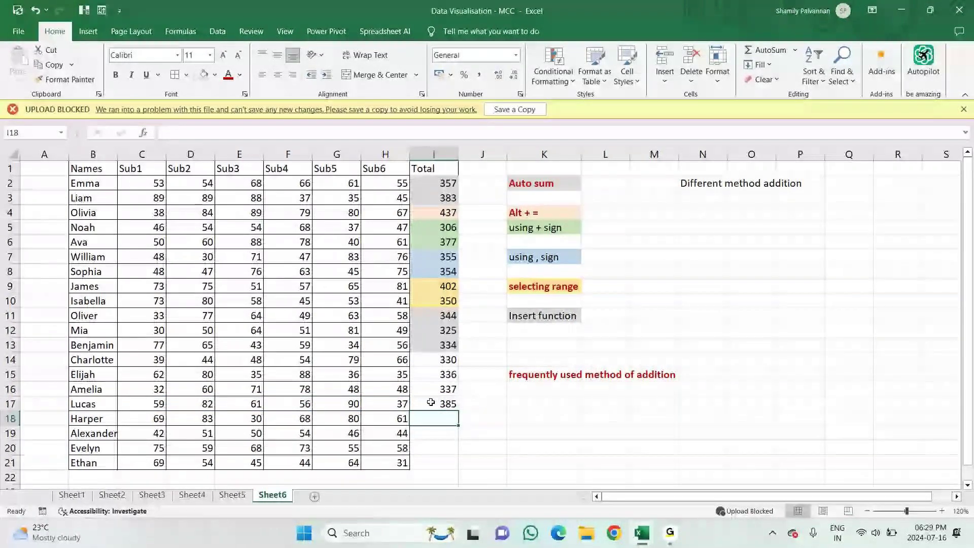
Step: Total rows 18 and 19 with SUM formulas (391 and 287), then snap Excel left
text(=)
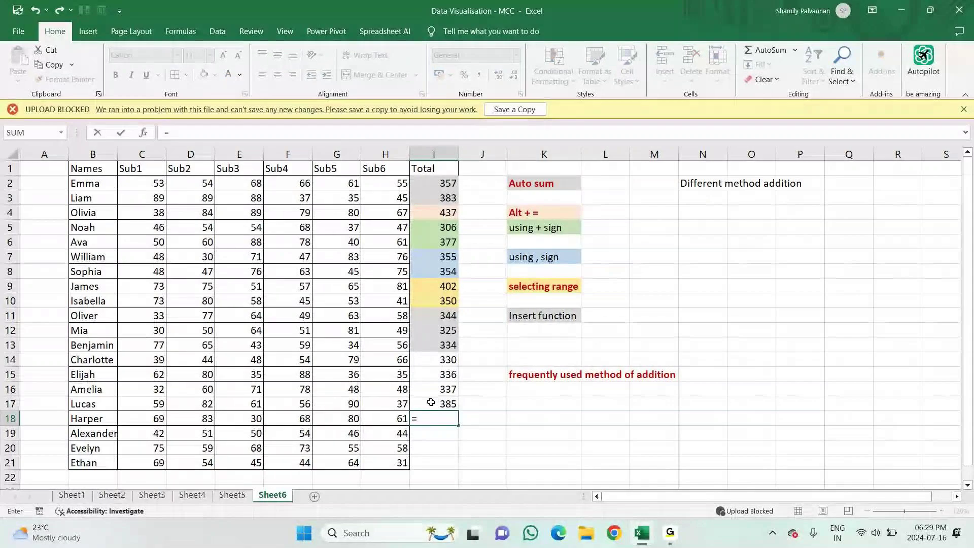
text(SUM()
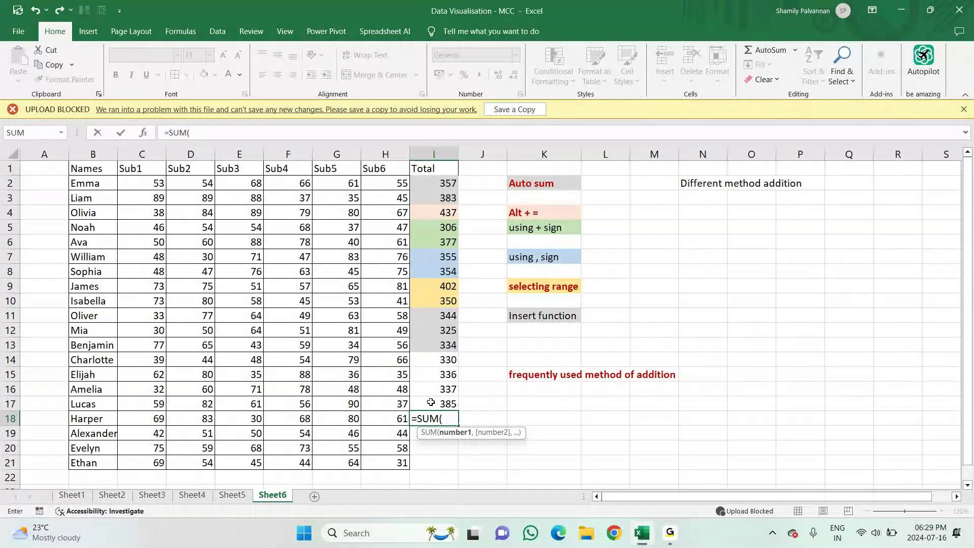
key(Left)
key(Left)
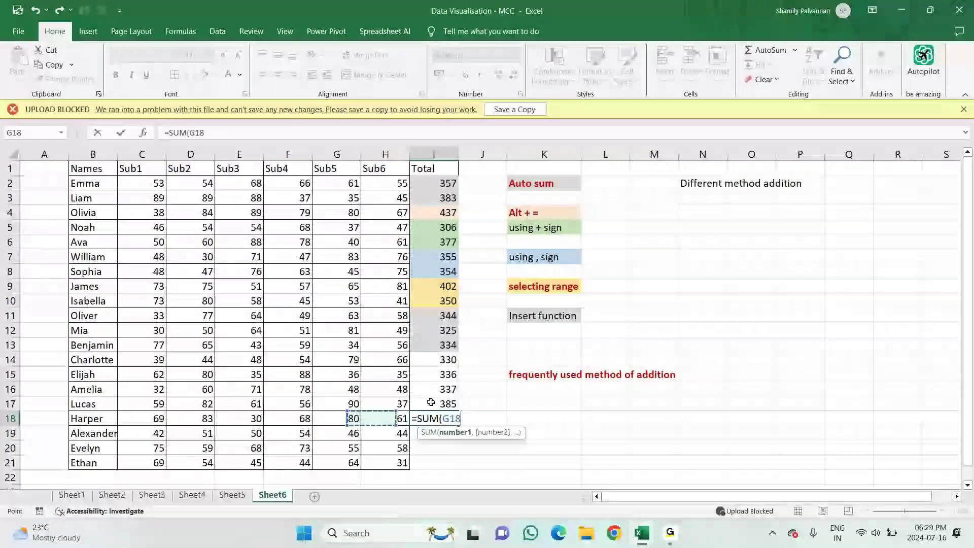
key(Left)
key(Left)
key(Left)
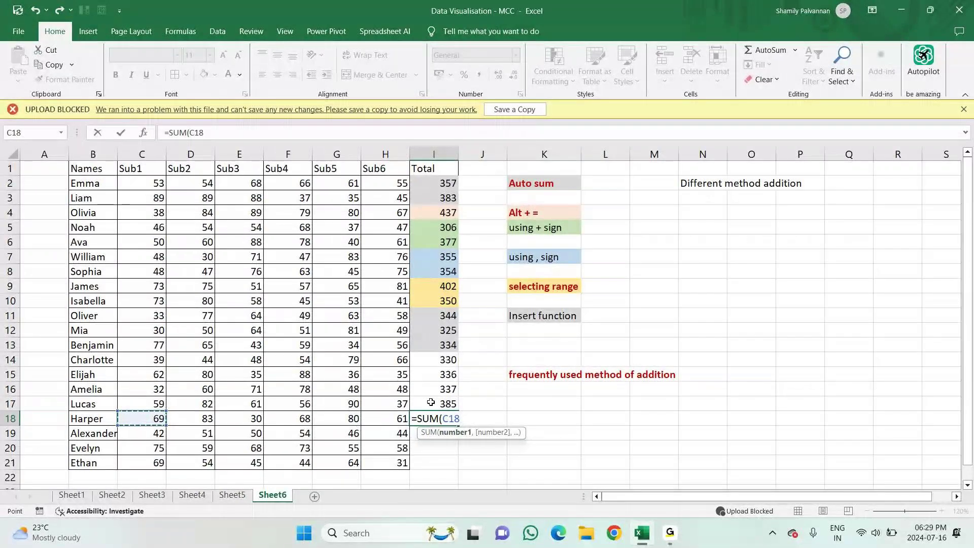
key(shift+Right)
key(shift+Right)
key(shift+Right)
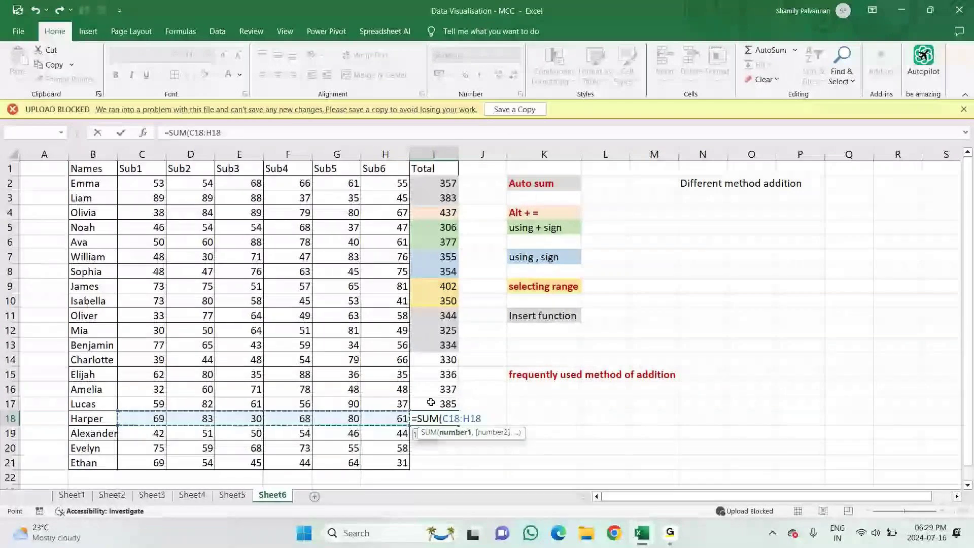
text())
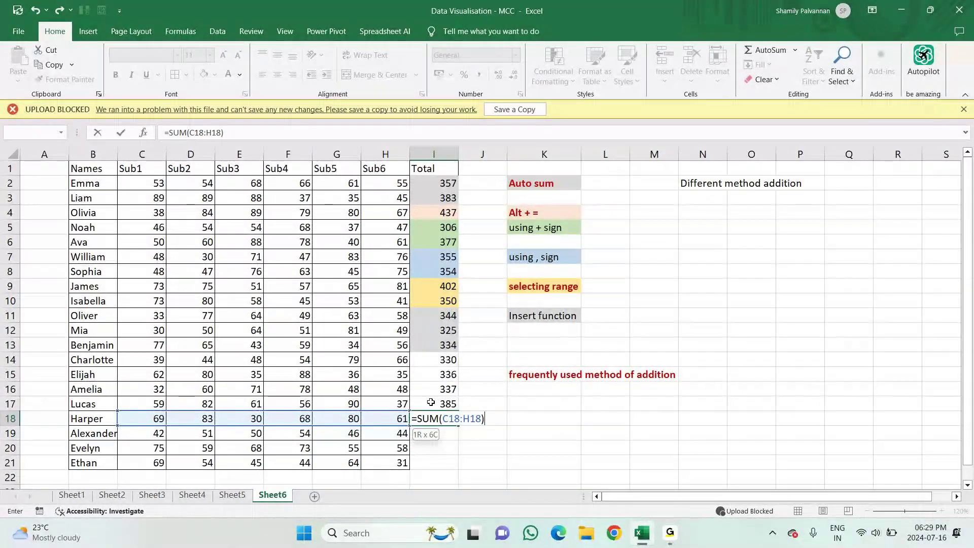
key(Return)
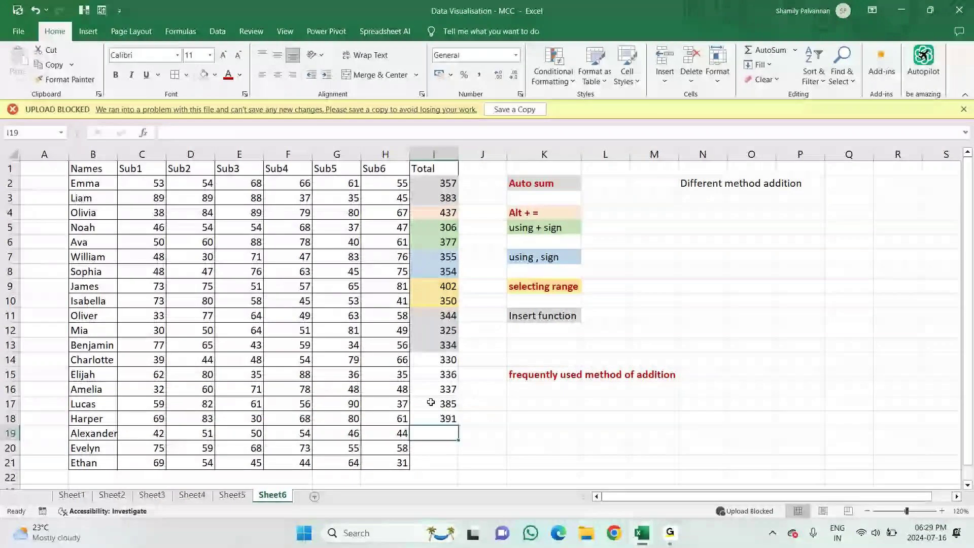
text(=)
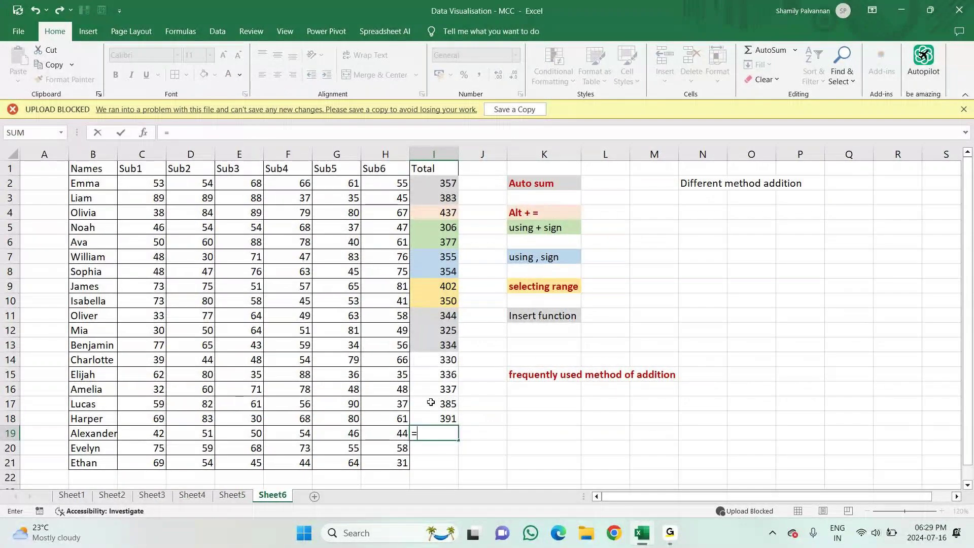
text(SUM()
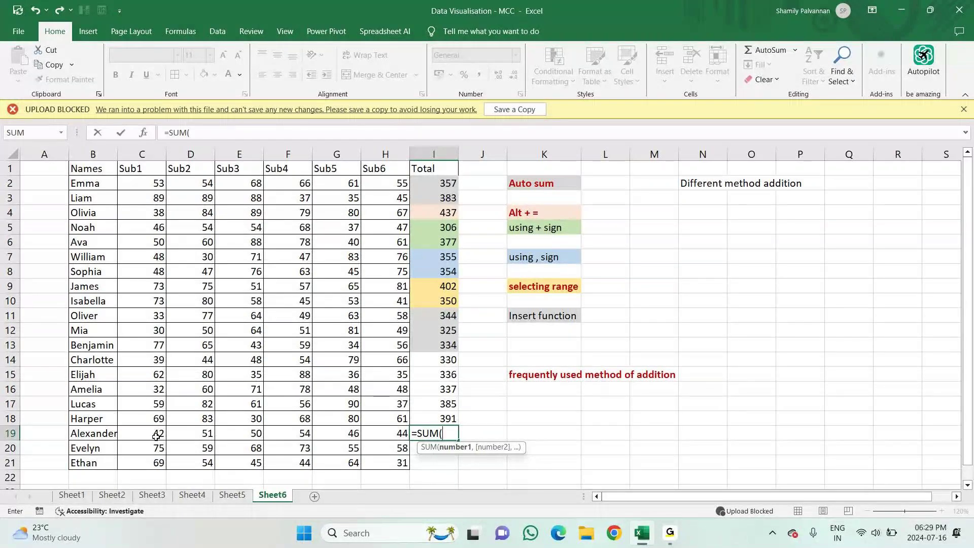
drag(156, 436, 385, 433)
key(Return)
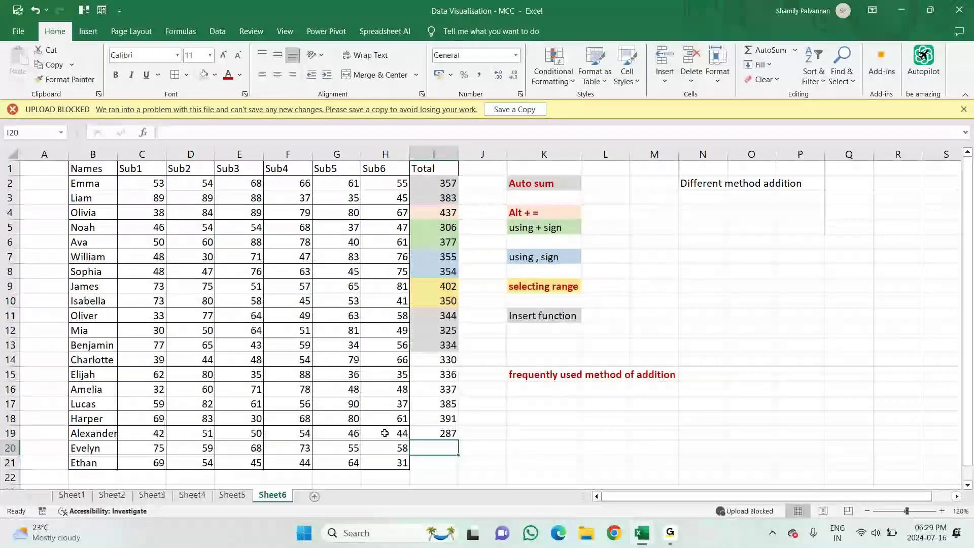
mouse_move(929, 10)
click(918, 90)
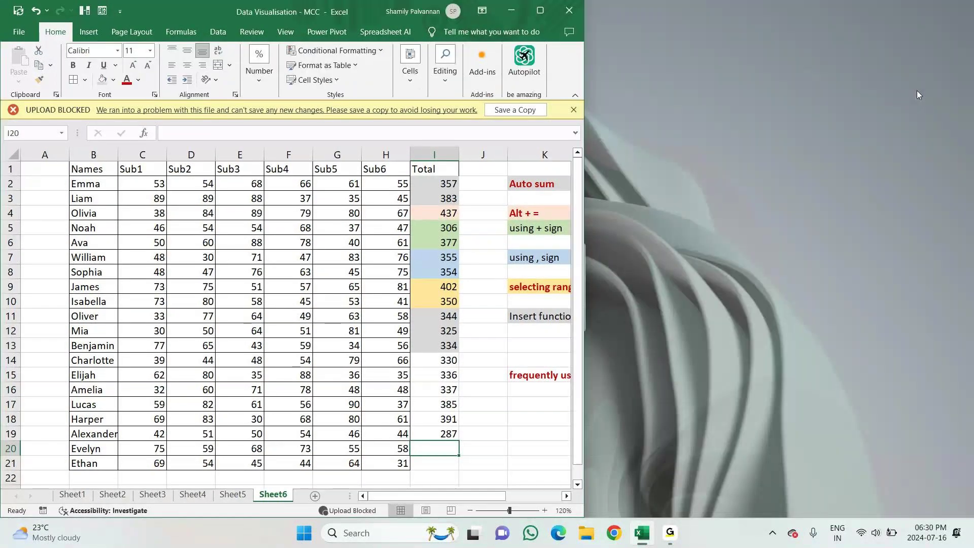
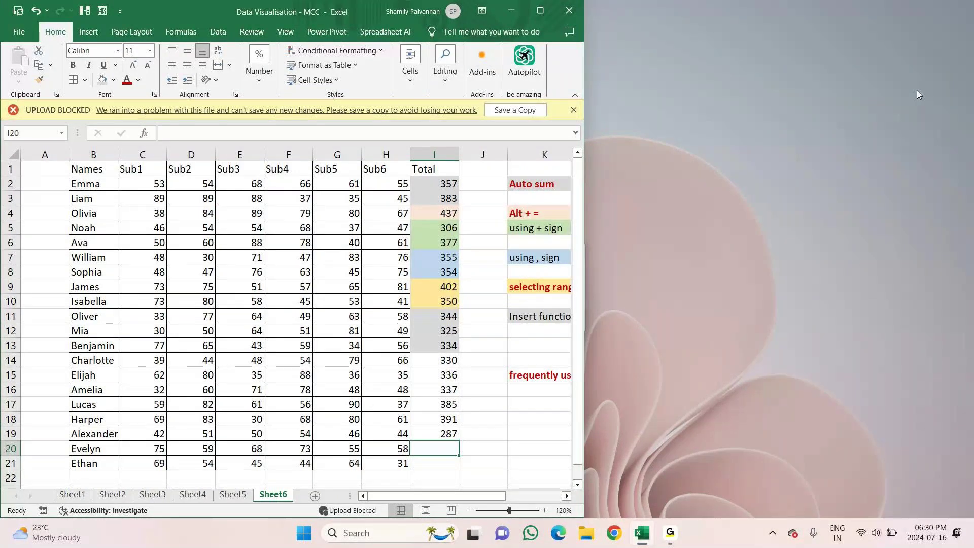
Step: Highlight the example totals in rows 7–9 together with their labels
click(736, 491)
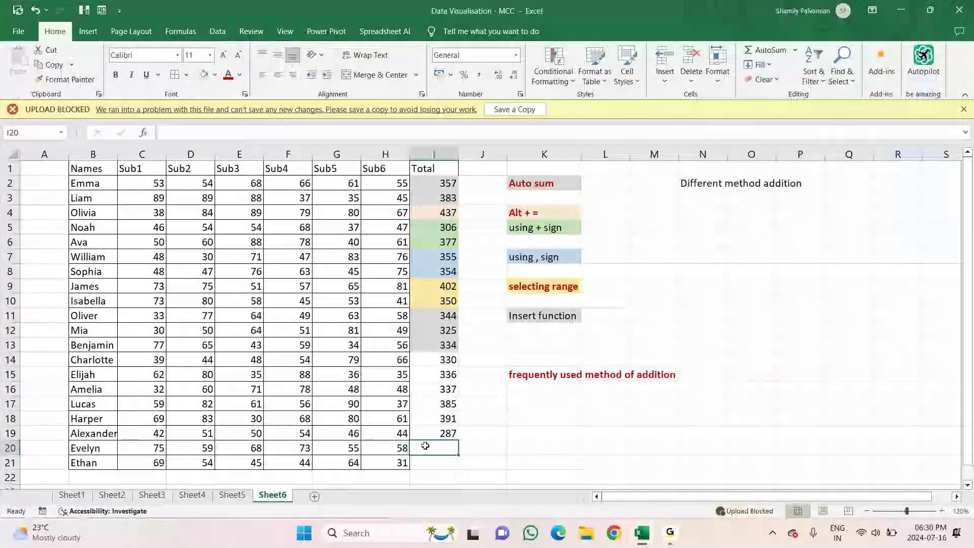
drag(447, 286, 603, 288)
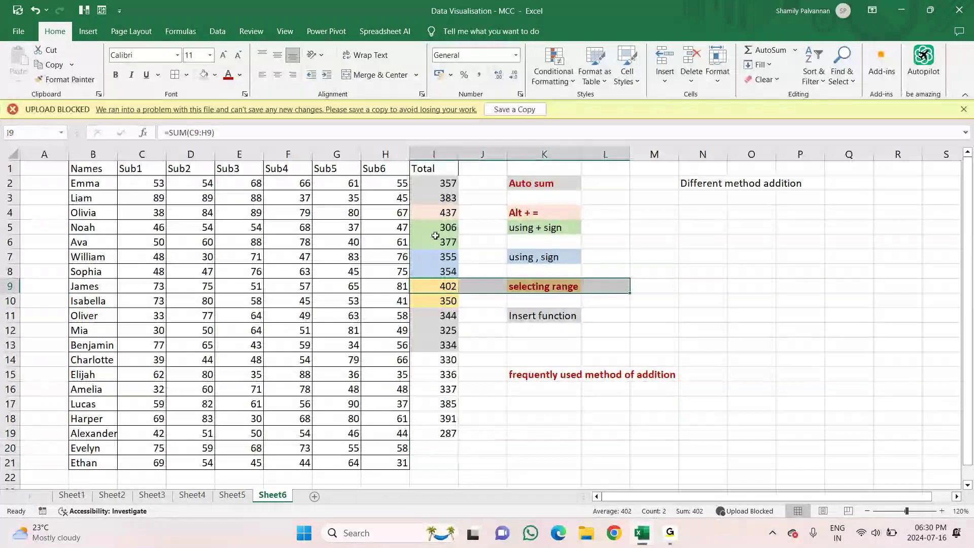
drag(447, 257, 603, 267)
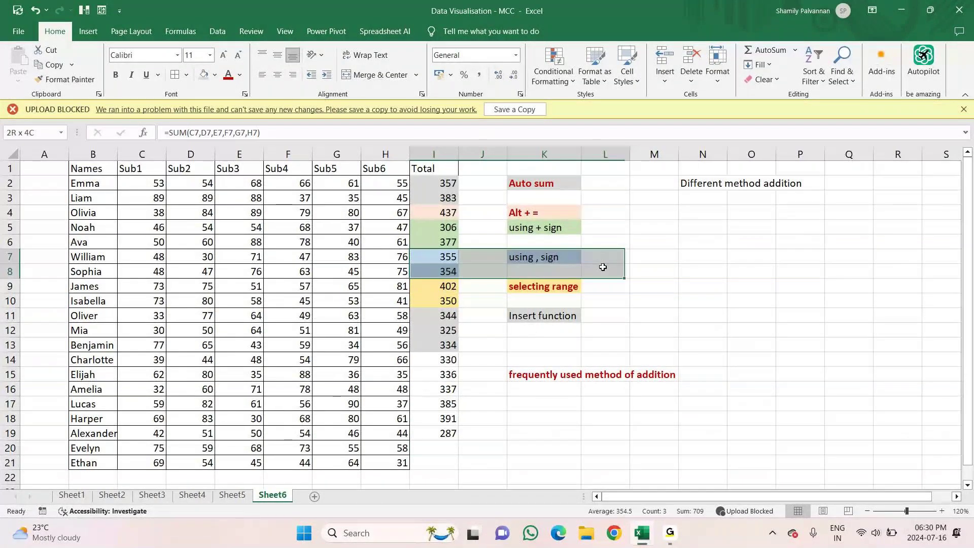
click(534, 300)
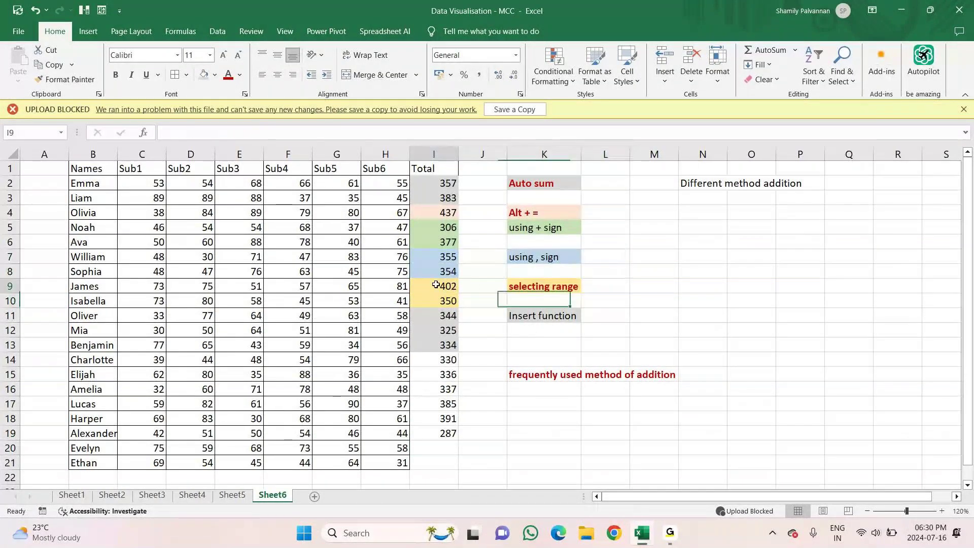
drag(436, 285, 591, 289)
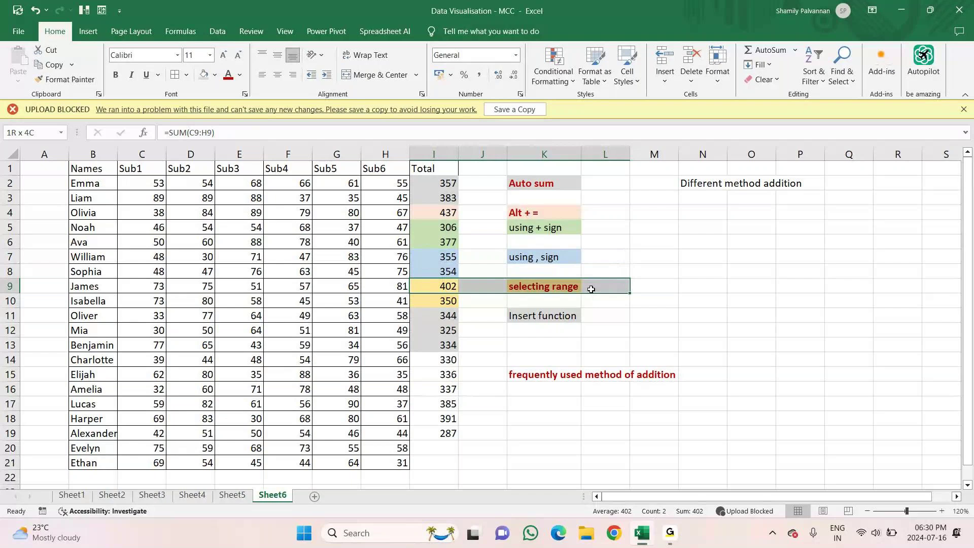
Step: Insert the SUM function into the empty total cell I20 through function search
click(436, 448)
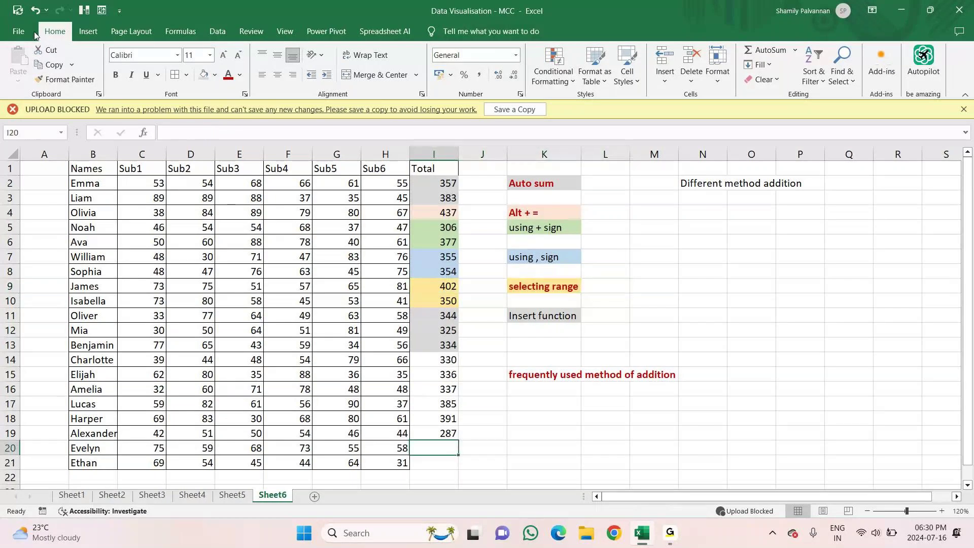
click(145, 133)
text(s)
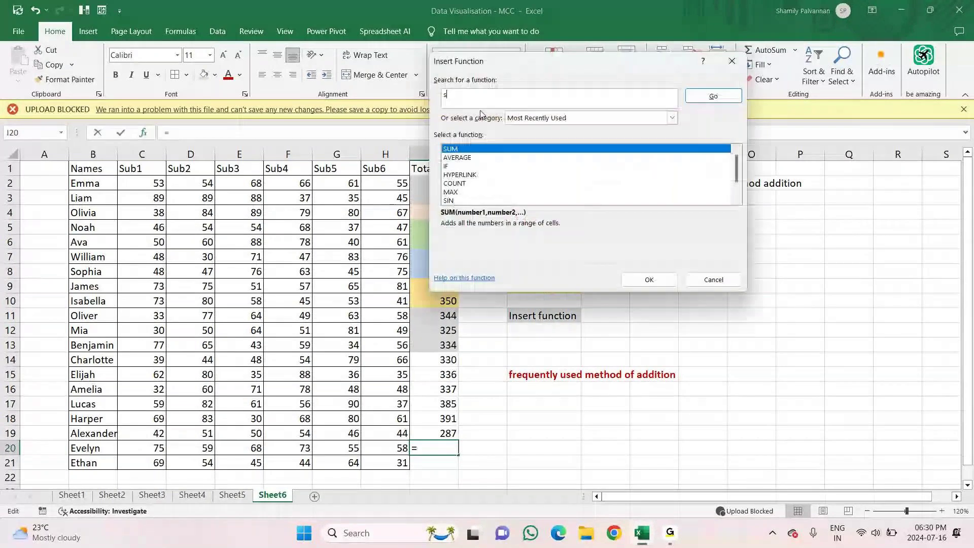
text(um)
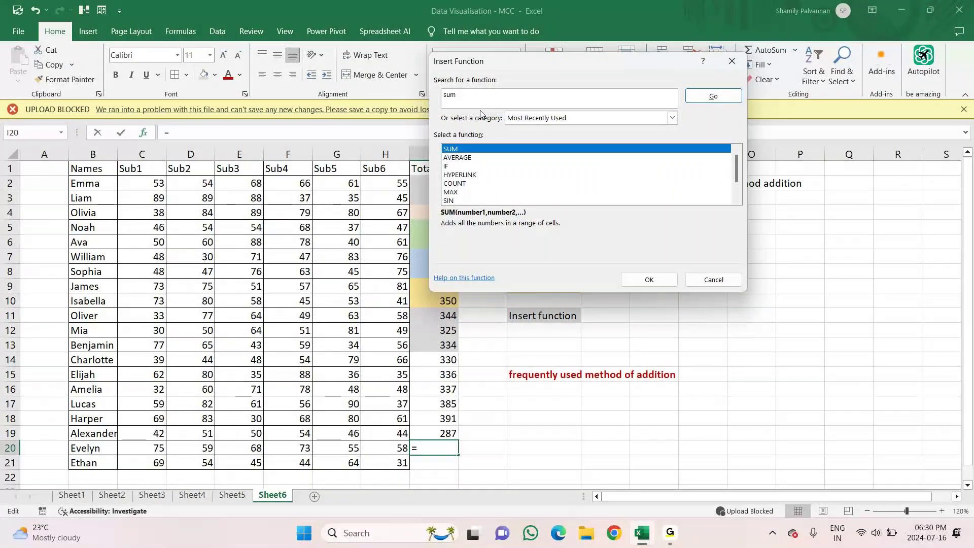
key(Return)
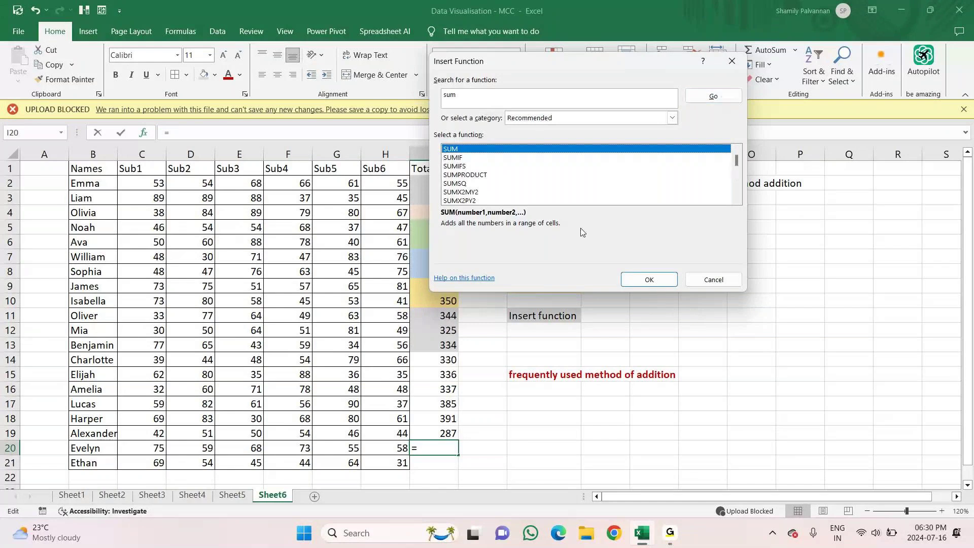
click(628, 287)
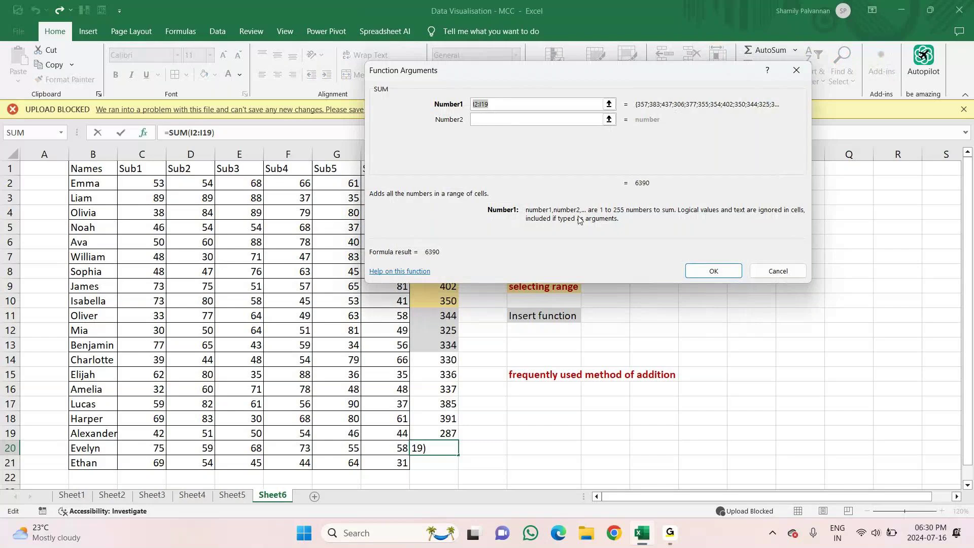
Step: Replace the suggested I2:I19 range with C20, D20 and E20 as the first three numbers
key(BackSpace)
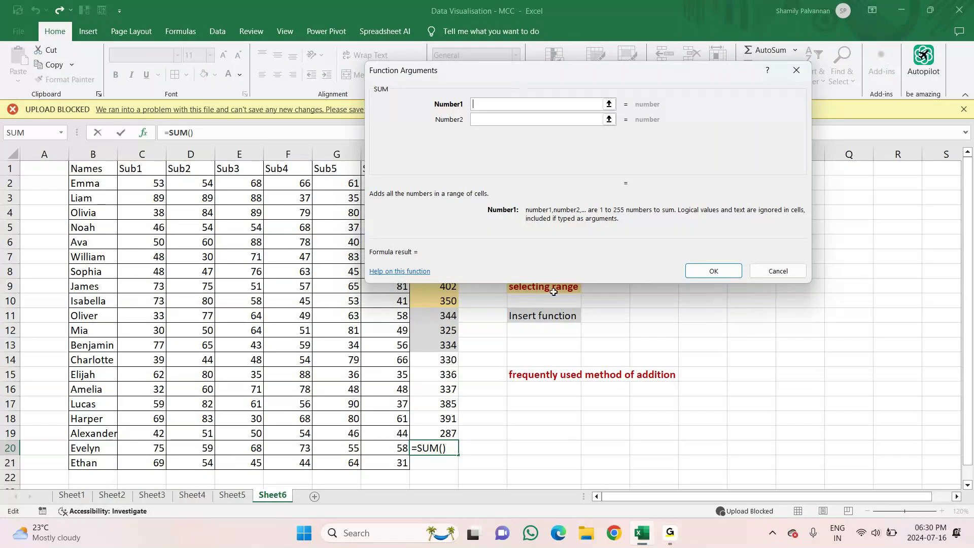
click(143, 451)
key(Tab)
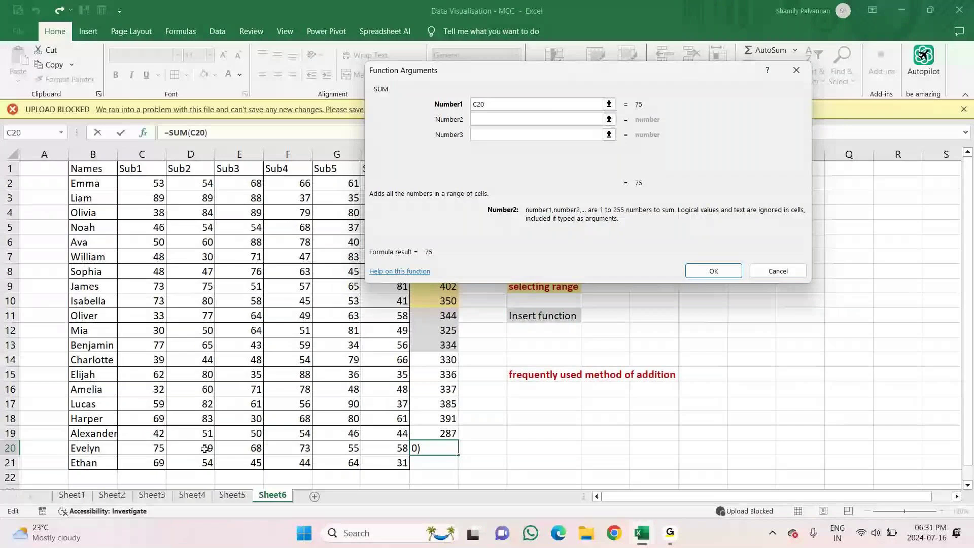
click(205, 449)
key(Tab)
click(239, 449)
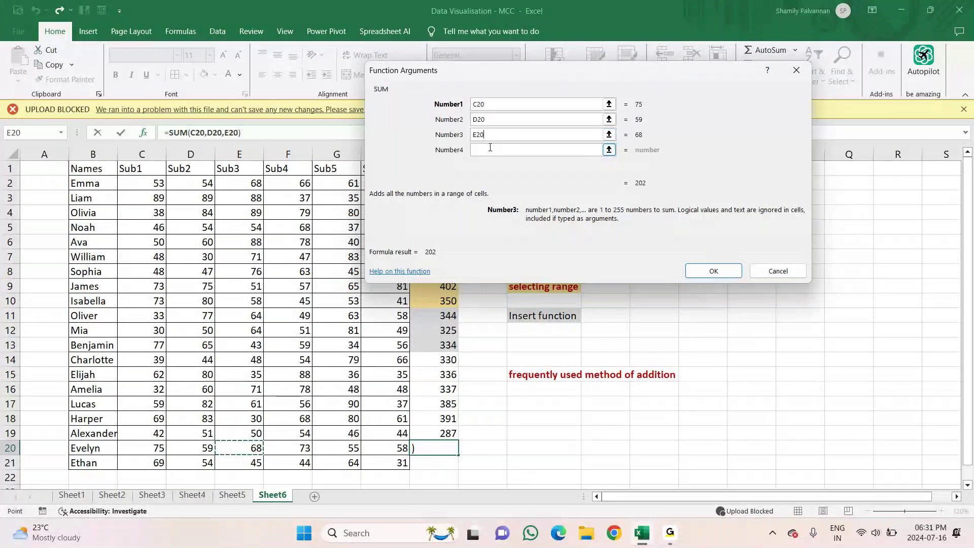
Step: Add F20, G20 and H20 as the fourth to sixth SUM numbers
click(490, 148)
click(288, 448)
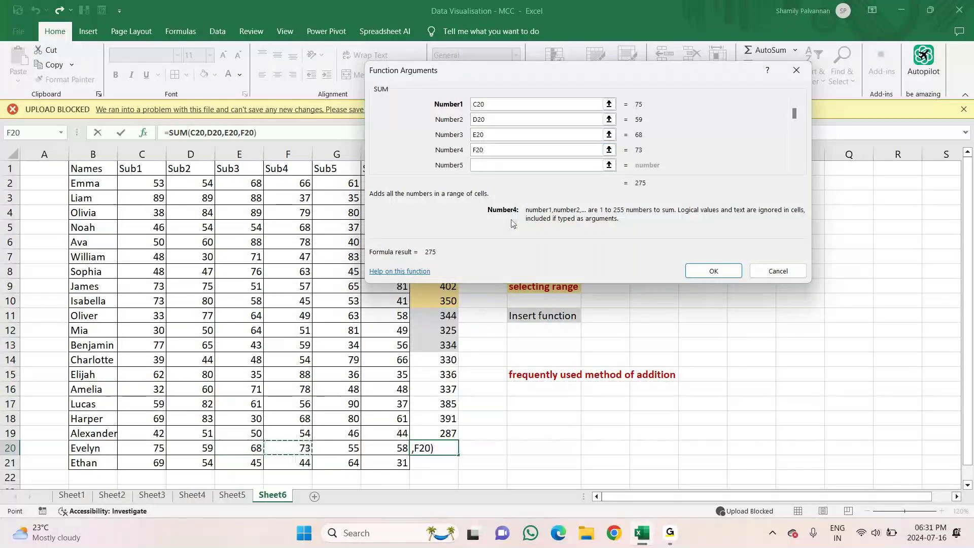
click(480, 165)
click(336, 448)
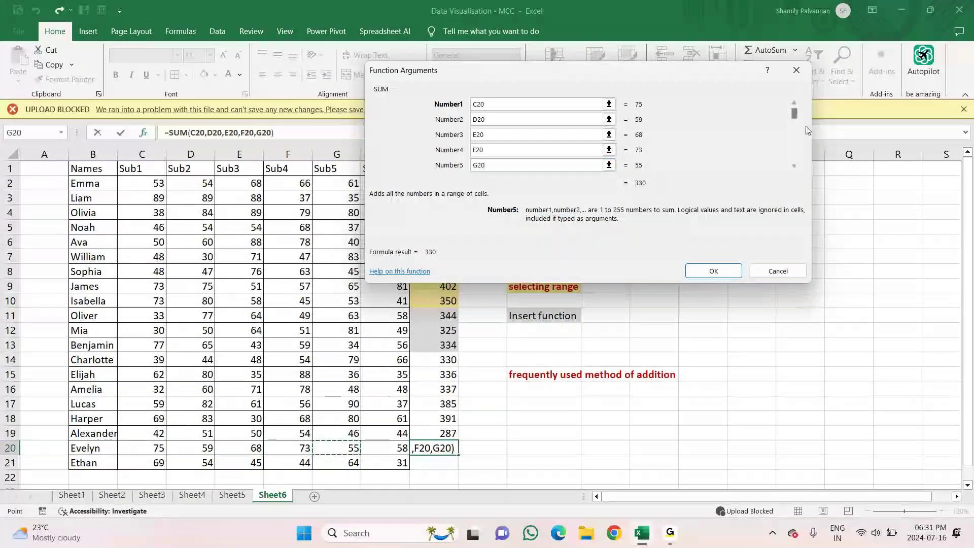
key(Tab)
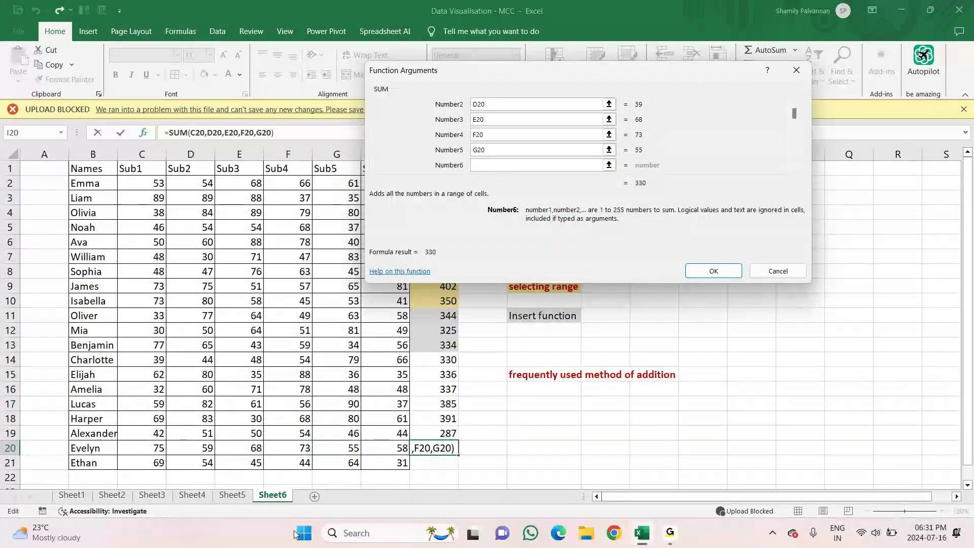
click(393, 445)
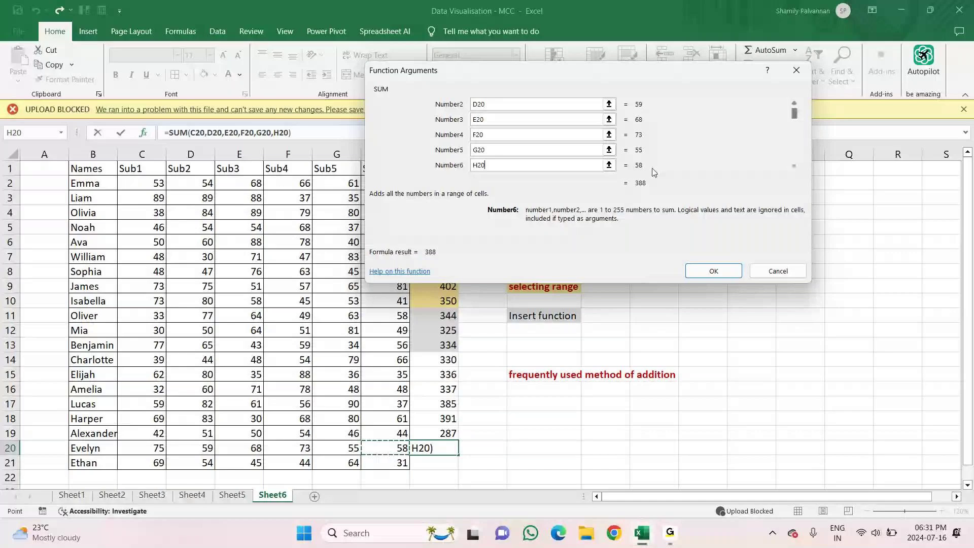
click(797, 106)
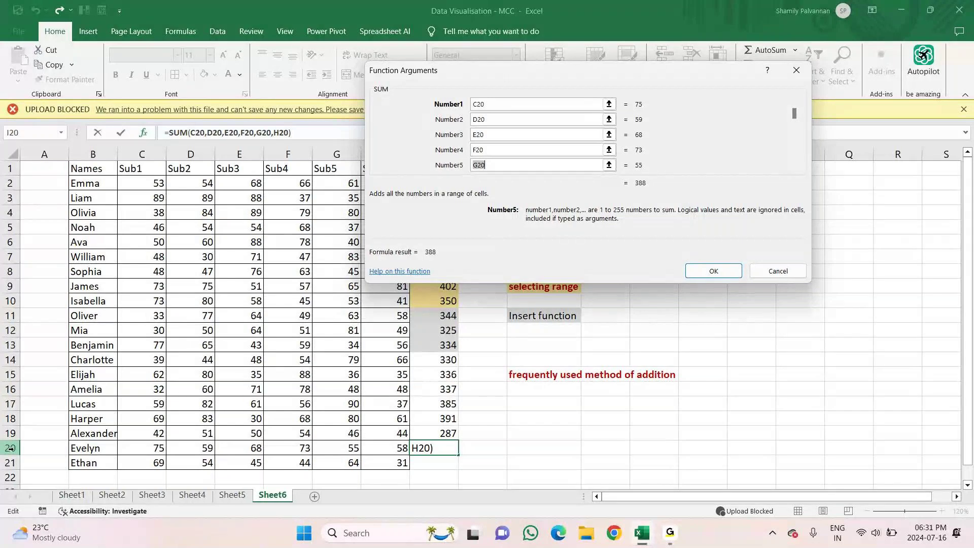
Step: Keep G20 as the fifth argument and confirm =SUM(C20,D20,E20,F20,G20,H20) in I20, showing 388
click(10, 448)
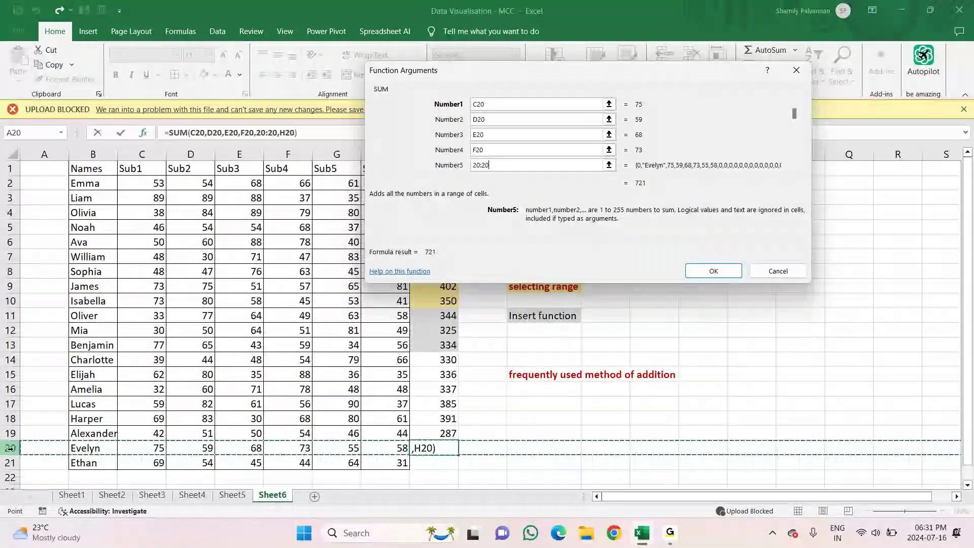
key(BackSpace)
key(BackSpace)
key(BackSpace)
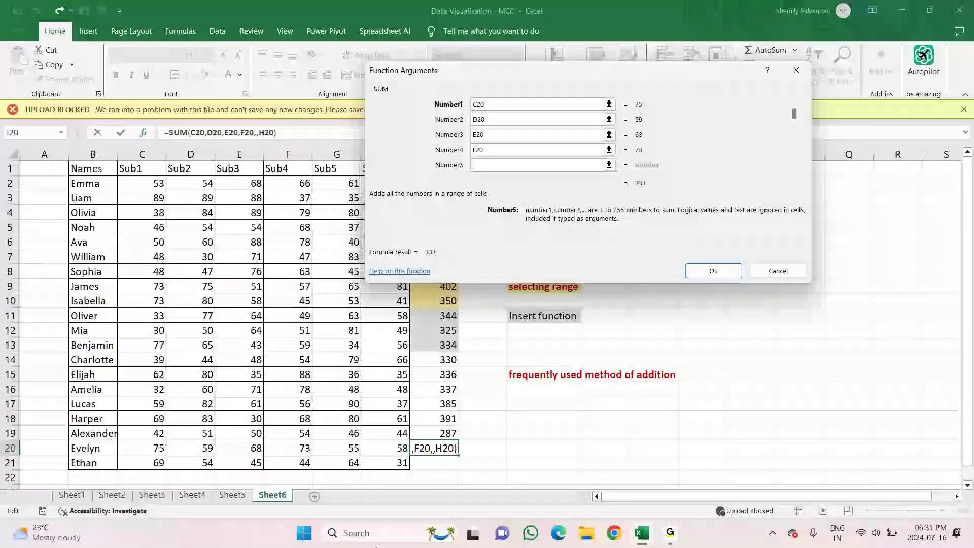
click(337, 448)
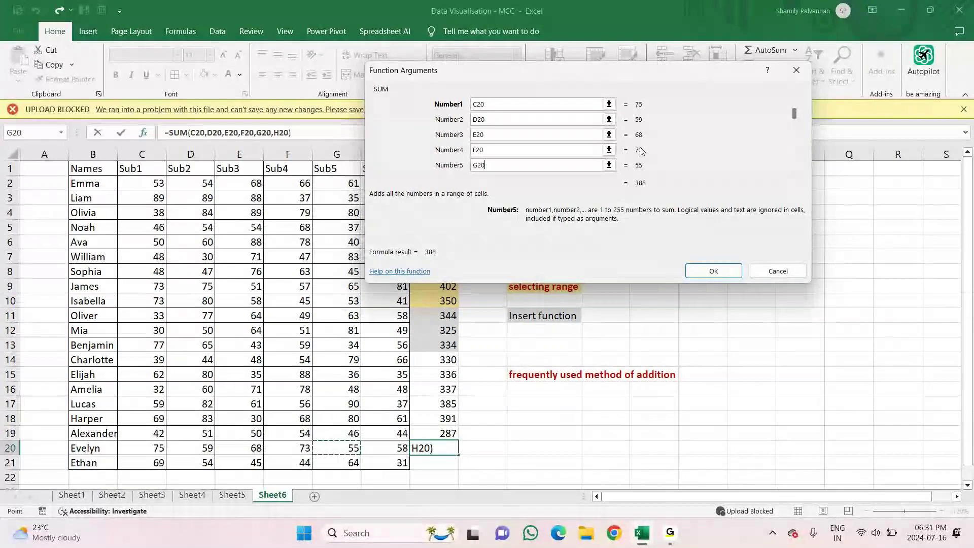
click(795, 167)
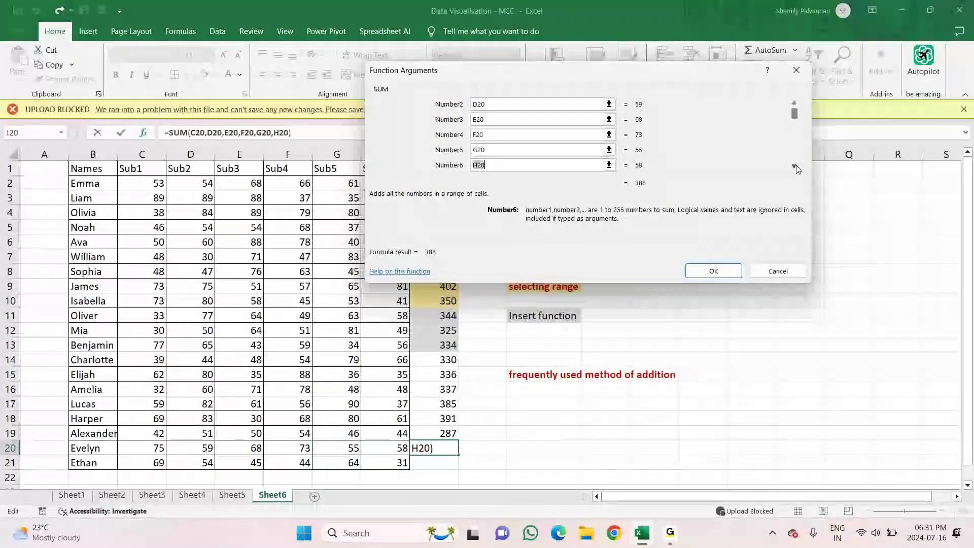
click(712, 278)
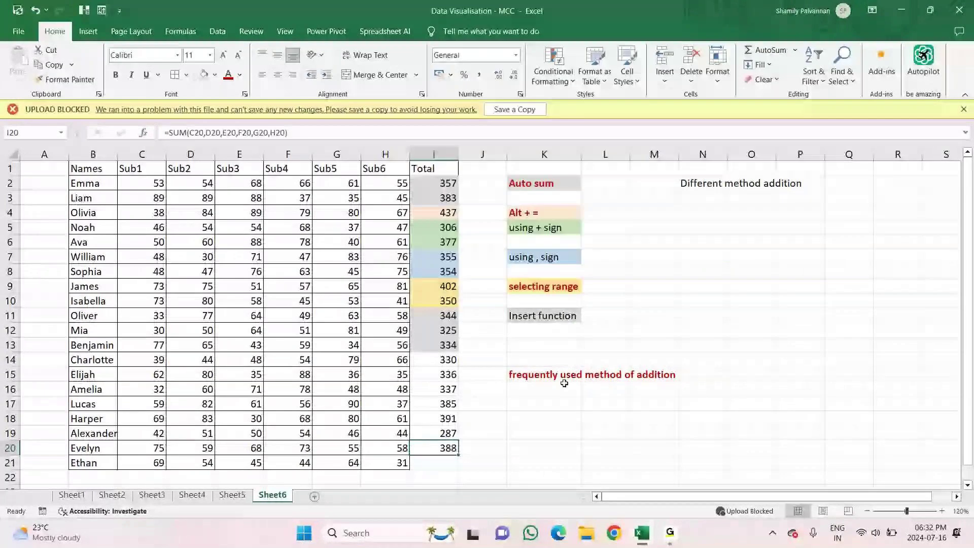
Step: Put =SUM(C21:H21) in cell I21, giving the last student's total of 307
scroll(565, 383, down, 1)
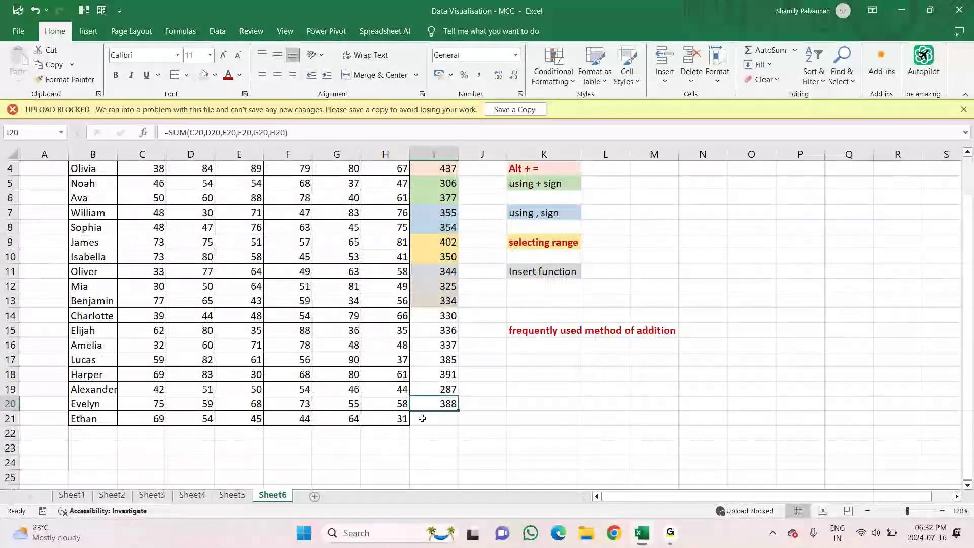
click(422, 418)
click(144, 133)
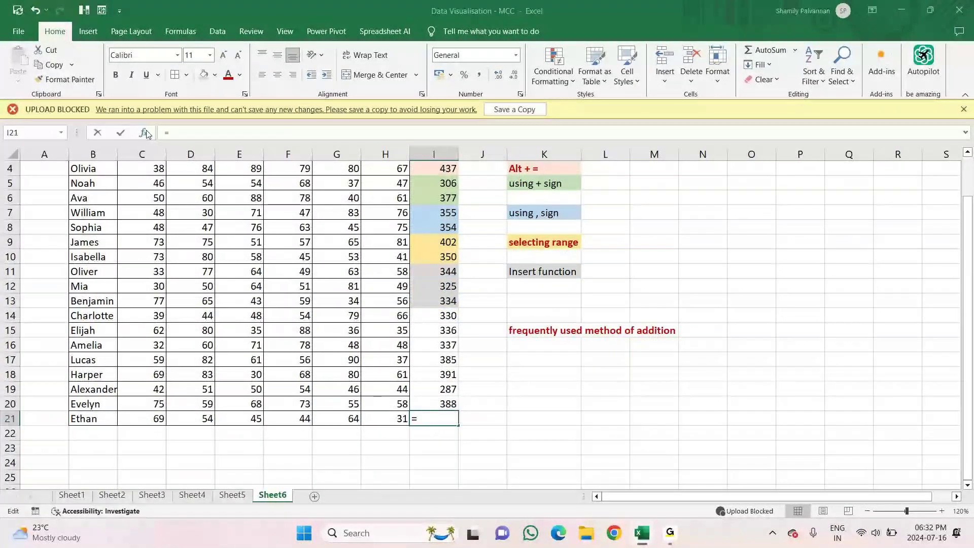
text(sum)
click(718, 98)
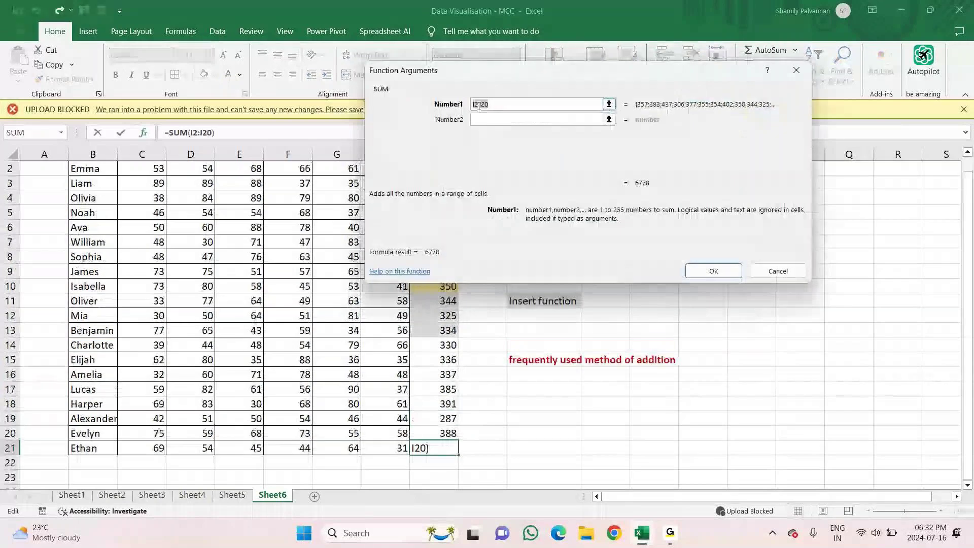
click(141, 446)
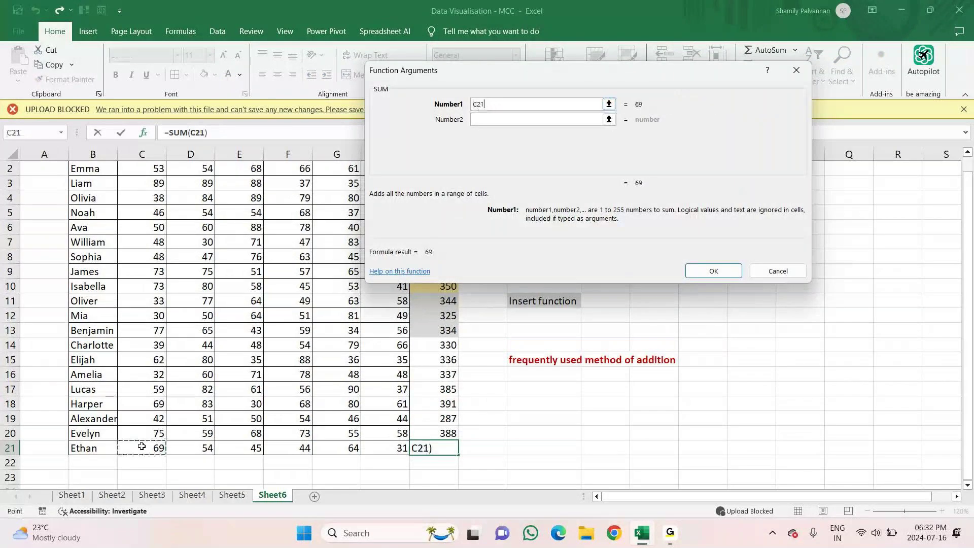
drag(142, 446, 177, 447)
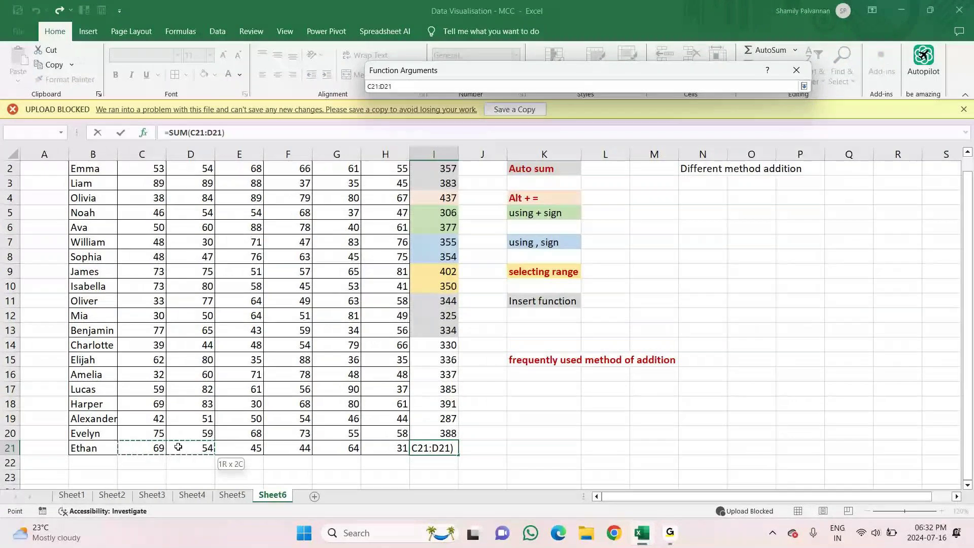
drag(178, 447, 400, 447)
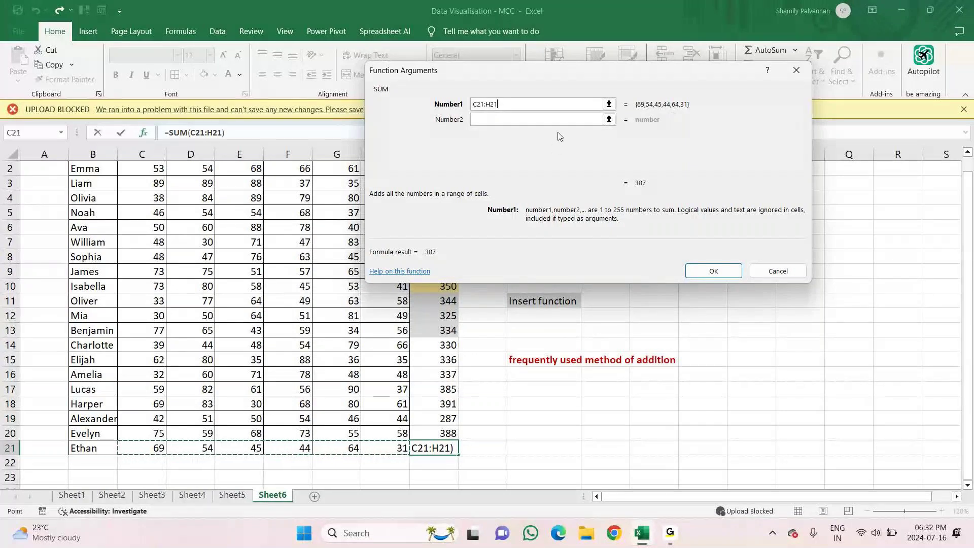
click(704, 275)
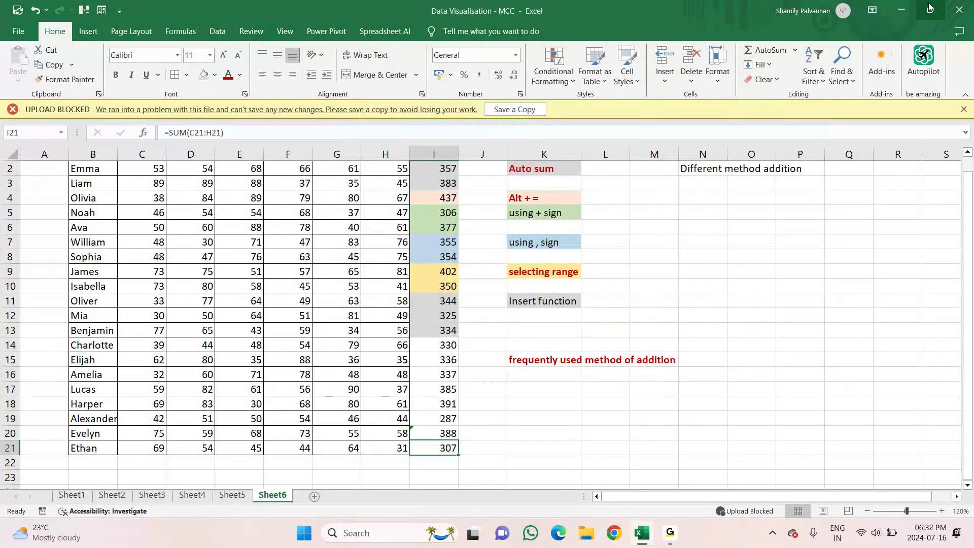
mouse_move(930, 10)
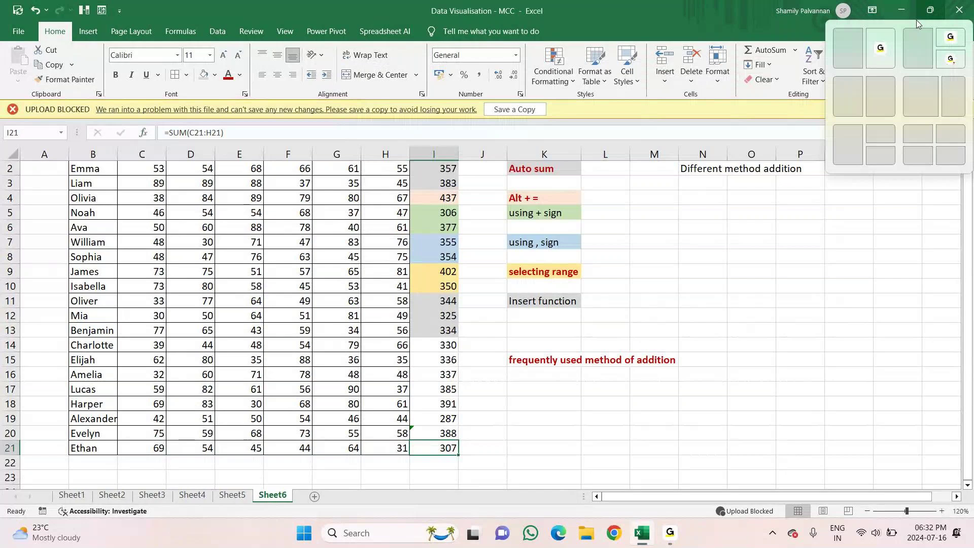
Step: Snap the Excel window left, restore it to full screen and scroll back up
click(917, 46)
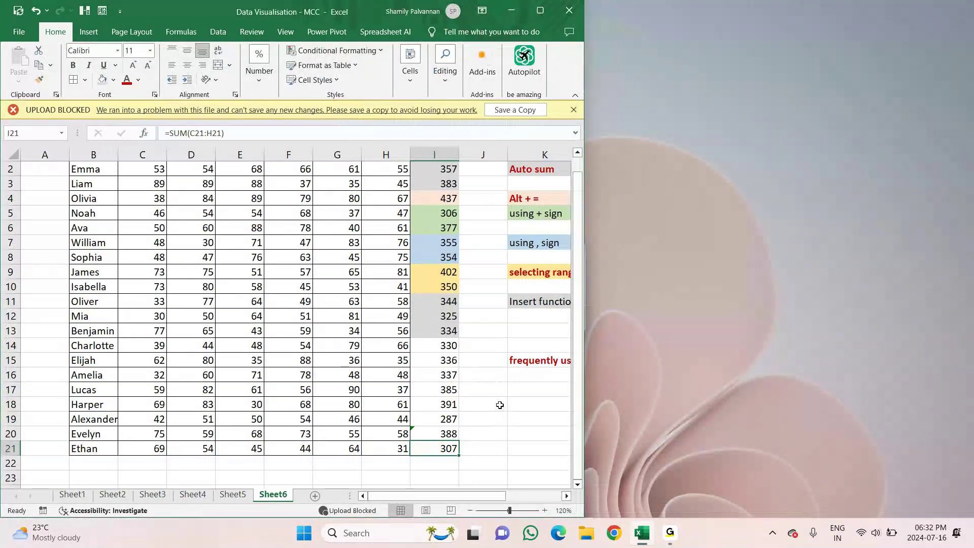
click(539, 11)
scroll(464, 282, up, 1)
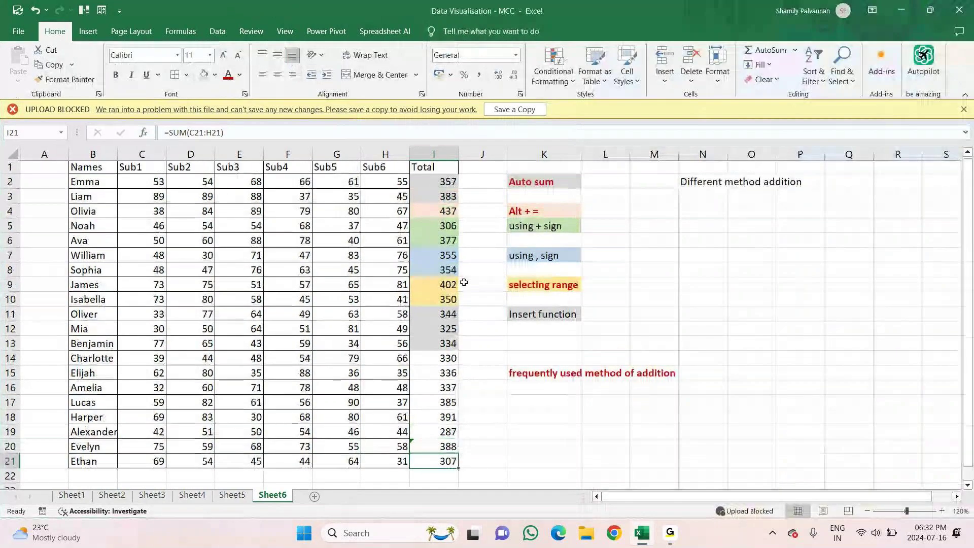
Step: Copy the B1:H21 names and marks table and paste it starting at B29
mouse_move(90, 171)
mouse_down()
mouse_move(355, 205)
mouse_move(385, 462)
mouse_up()
key(ctrl+c)
scroll(652, 454, down, 5)
scroll(624, 426, down, 2)
scroll(90, 186, down, 2)
click(90, 186)
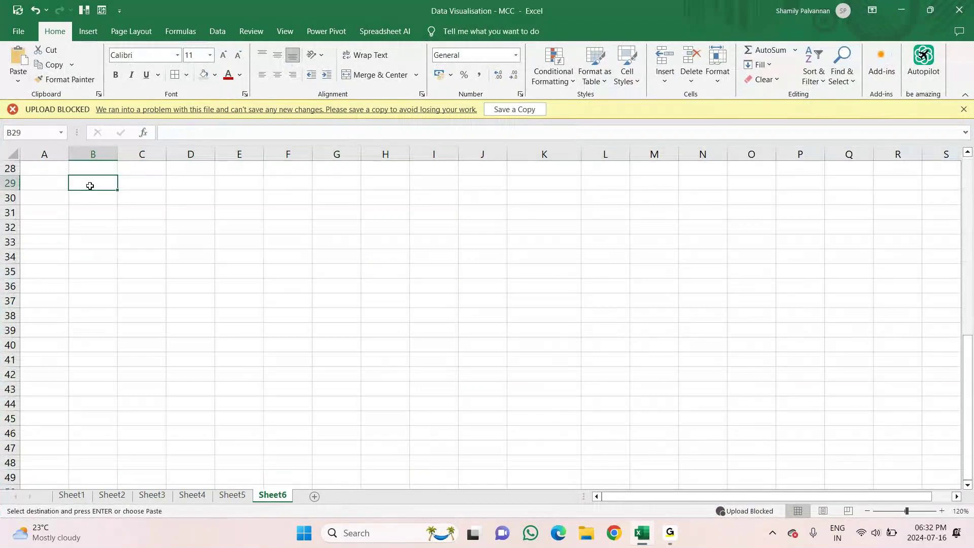
key(ctrl+v)
scroll(507, 234, up, 3)
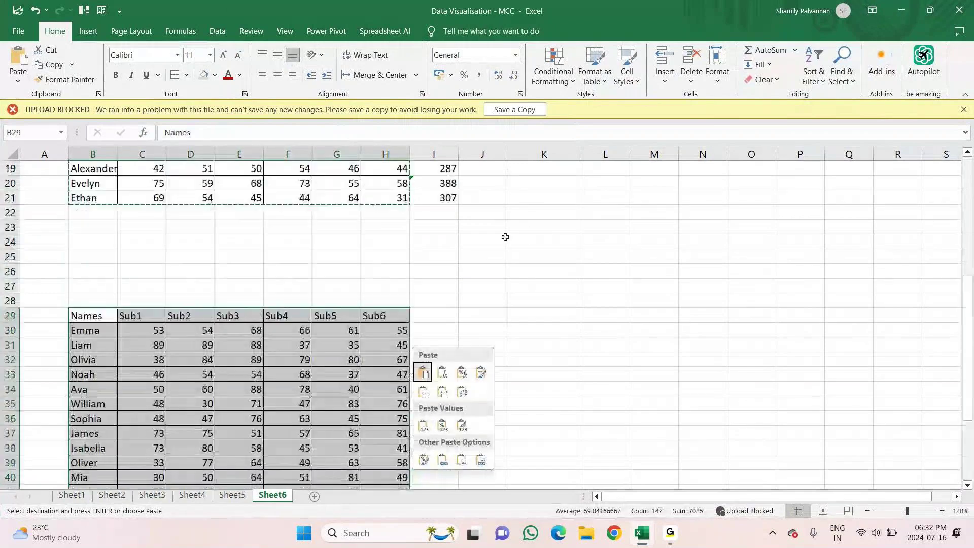
scroll(506, 236, down, 3)
click(538, 222)
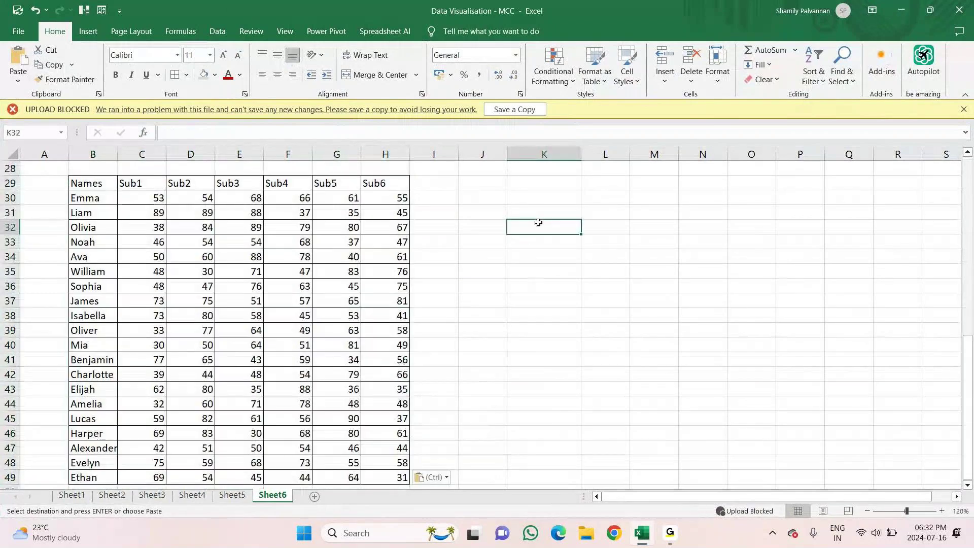
click(441, 185)
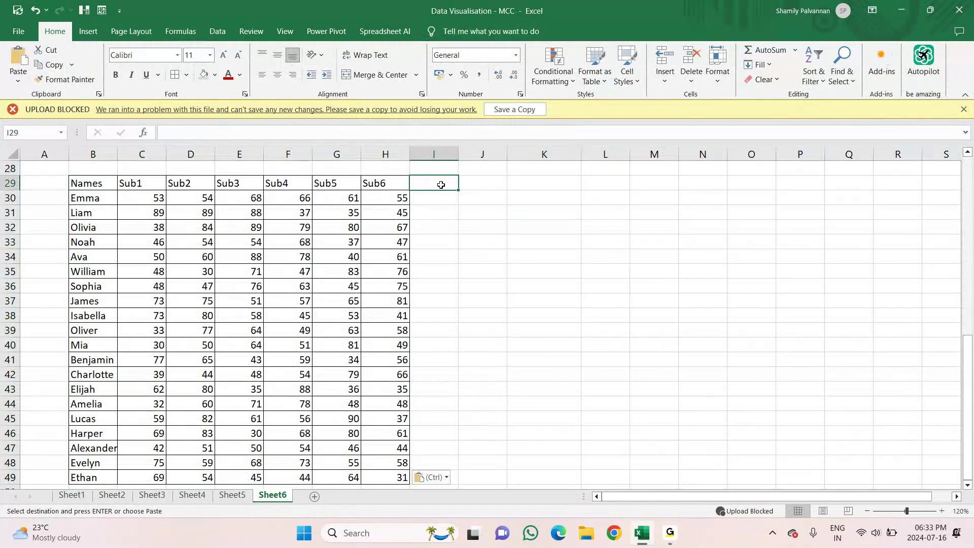
Step: Head I29 'total' and AutoSum the first student's six marks in I30
text(total)
key(Return)
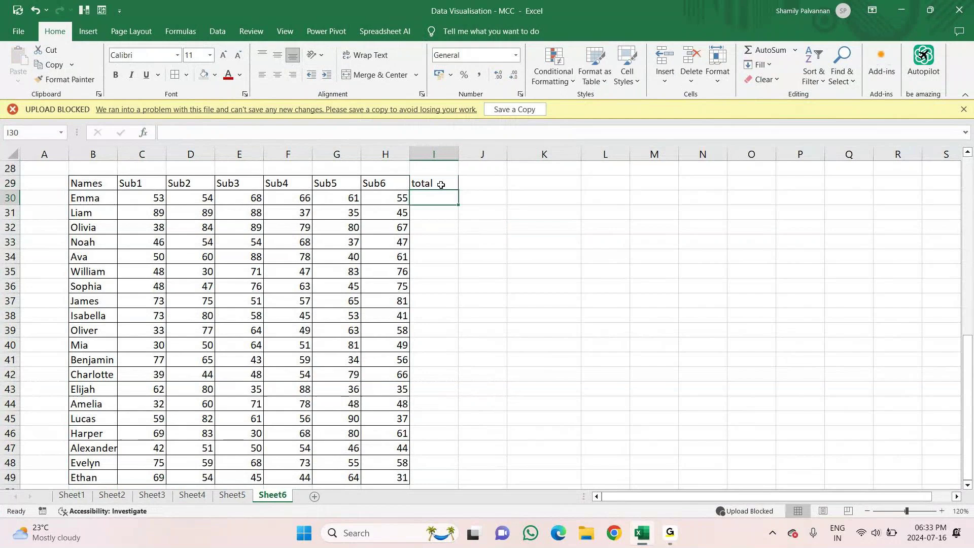
click(441, 185)
key(Return)
key(alt+equal)
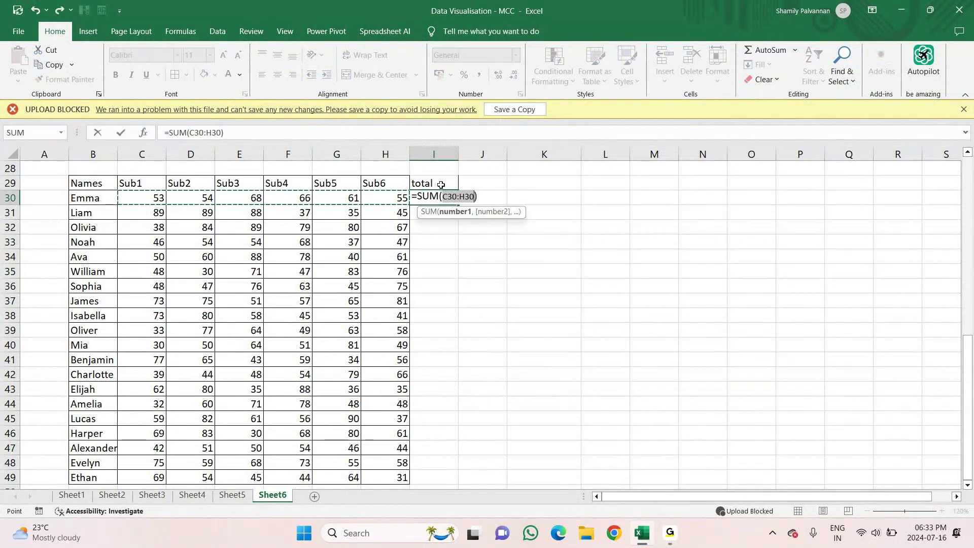
key(Return)
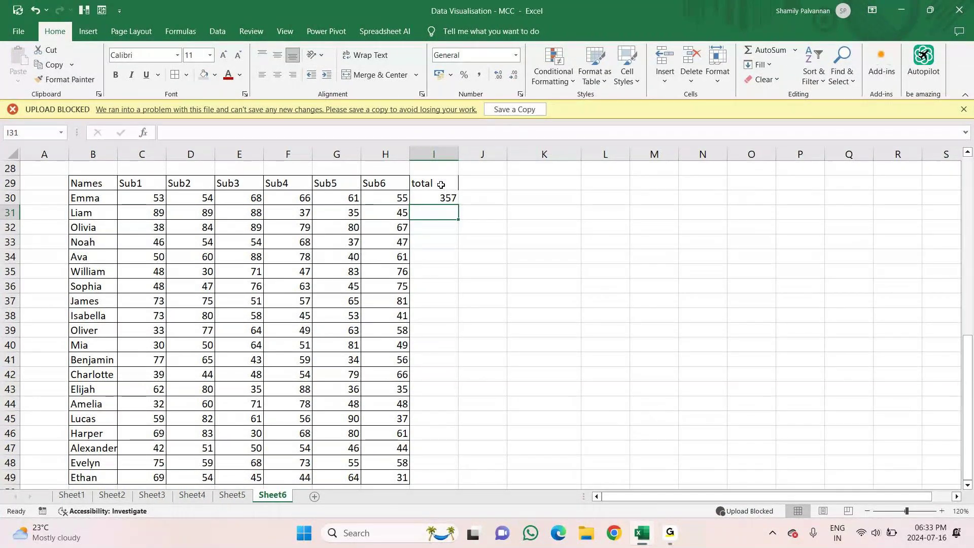
click(441, 199)
Step: Enter =SUM(C31:H31) in I31 and fill it down through I49
click(446, 210)
text(=sum)
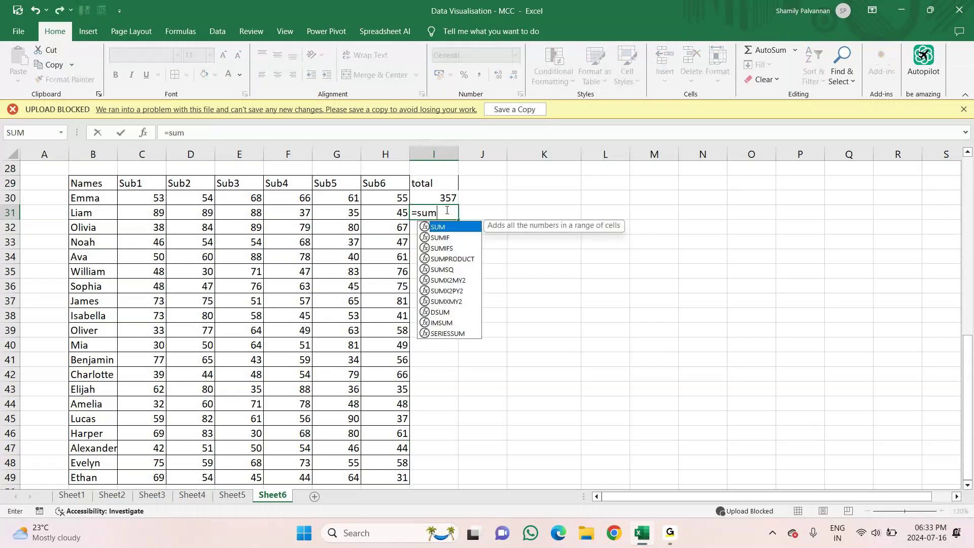
key(Tab)
click(133, 210)
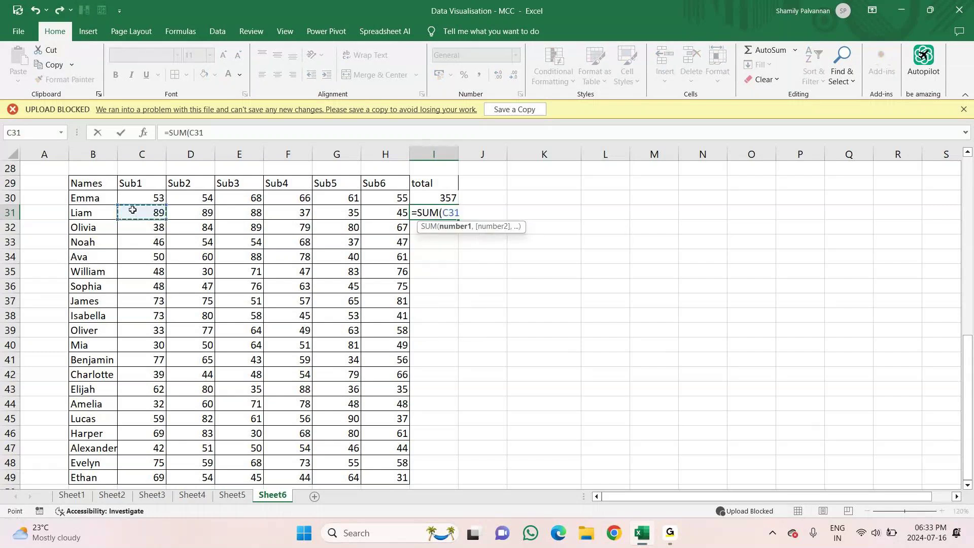
drag(132, 210, 384, 220)
text())
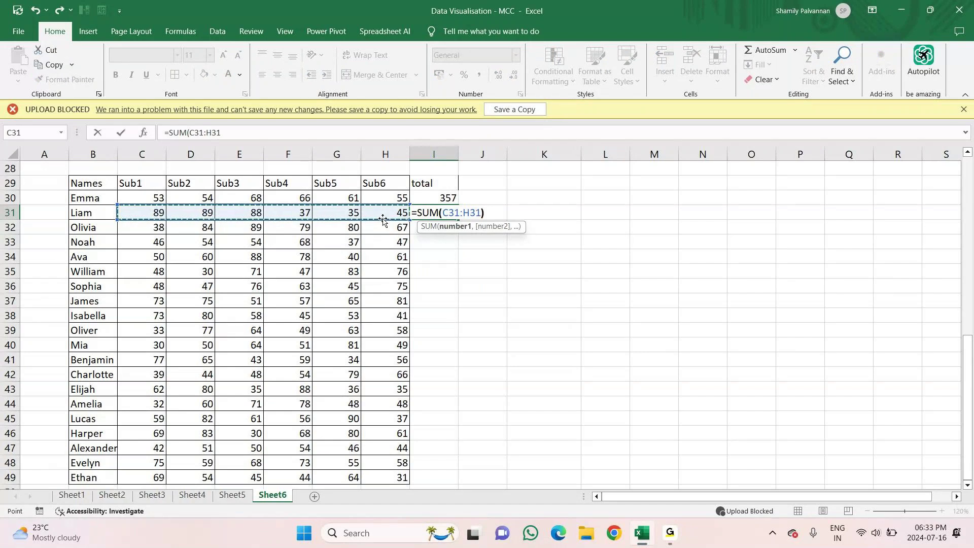
key(Return)
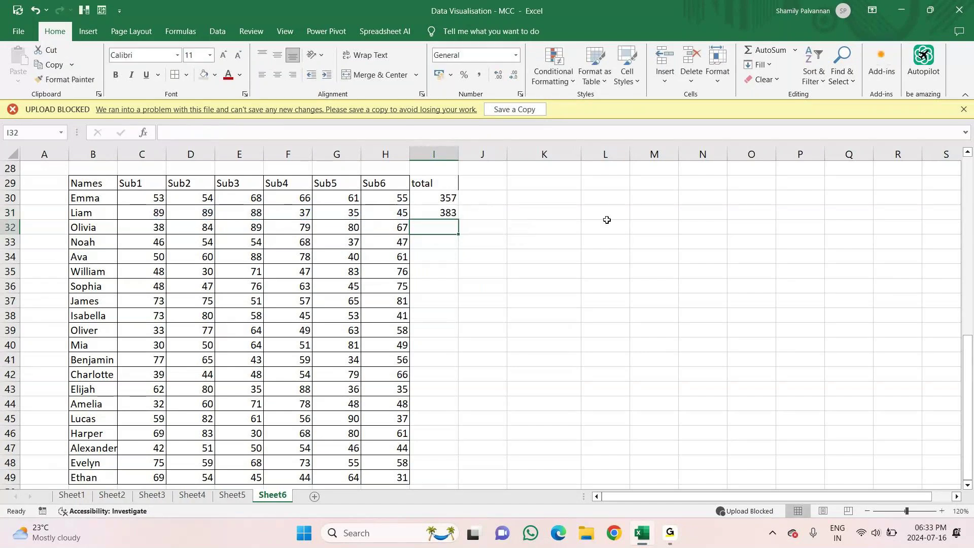
click(447, 212)
double_click(458, 220)
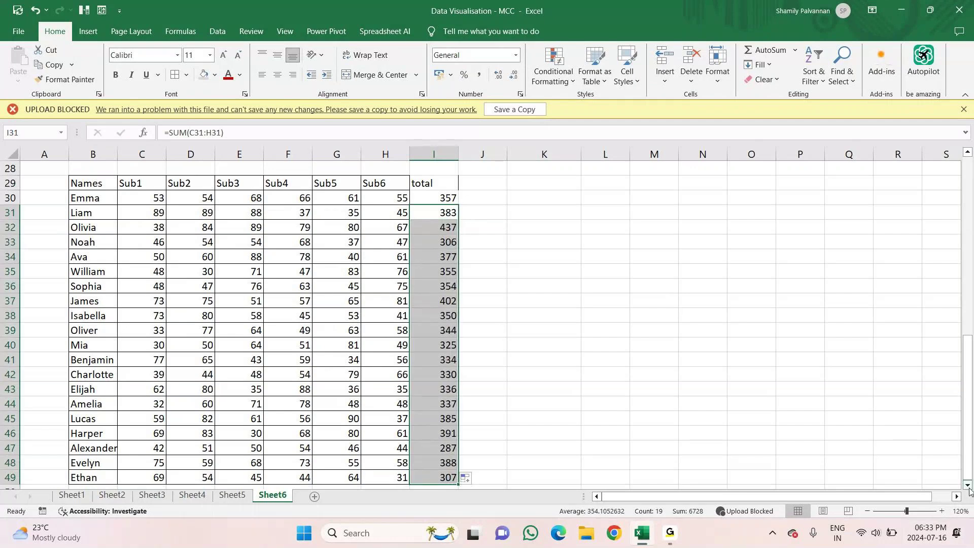
click(968, 486)
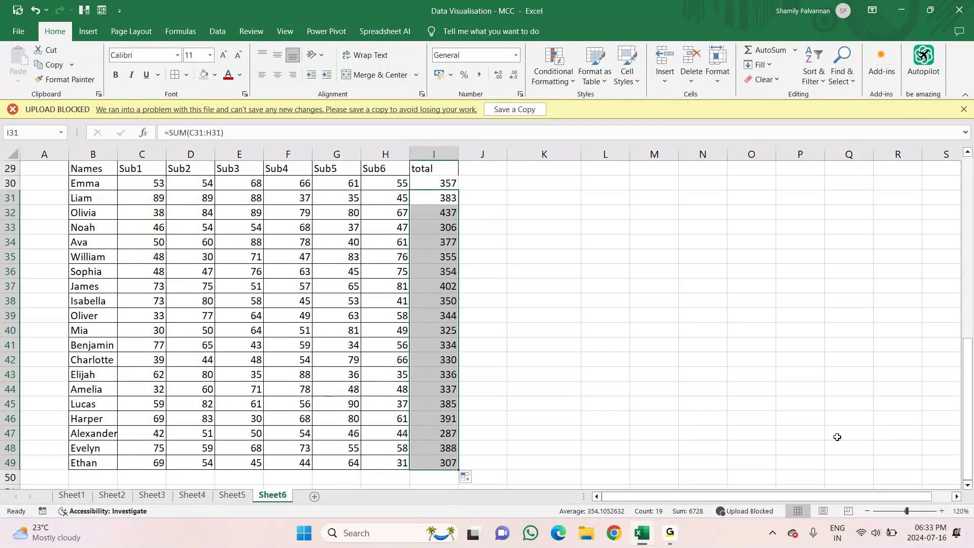
click(478, 169)
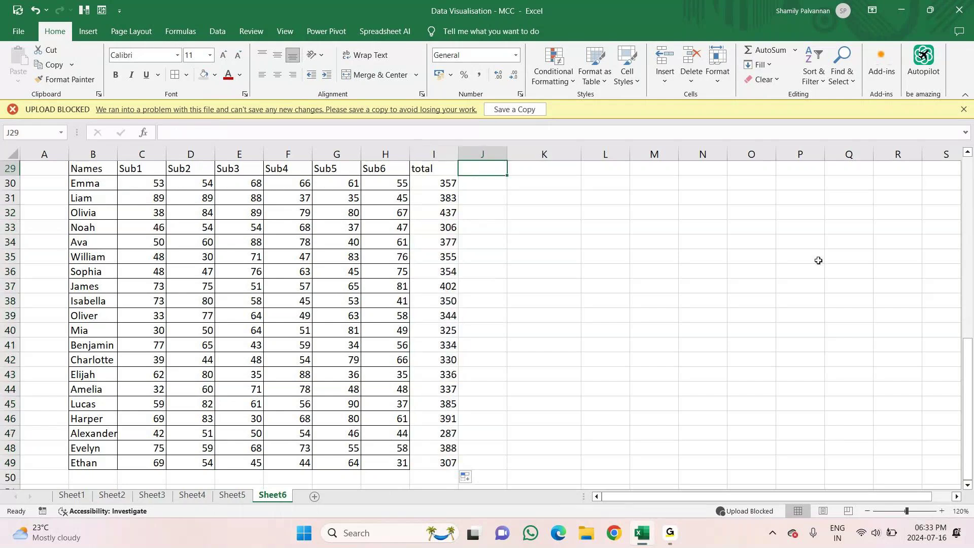
mouse_move(930, 10)
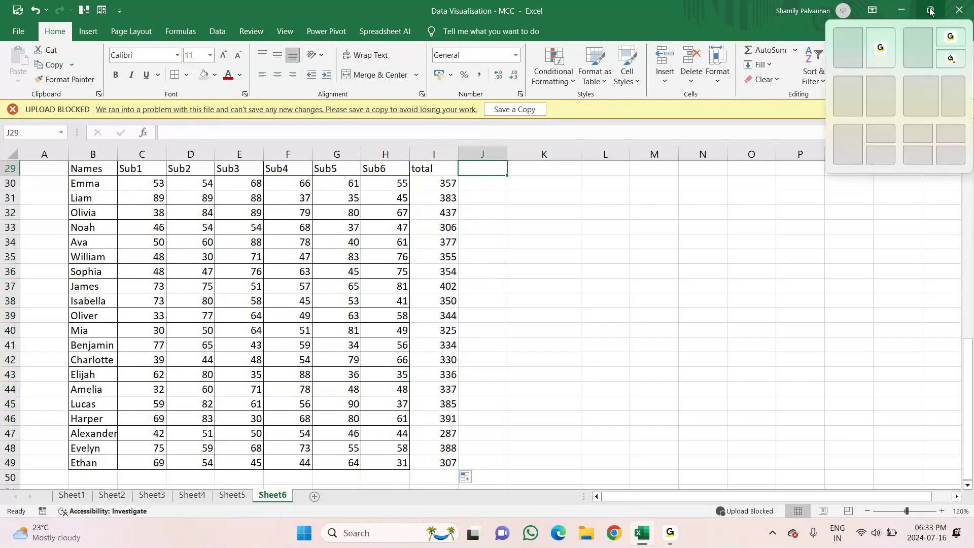
click(906, 105)
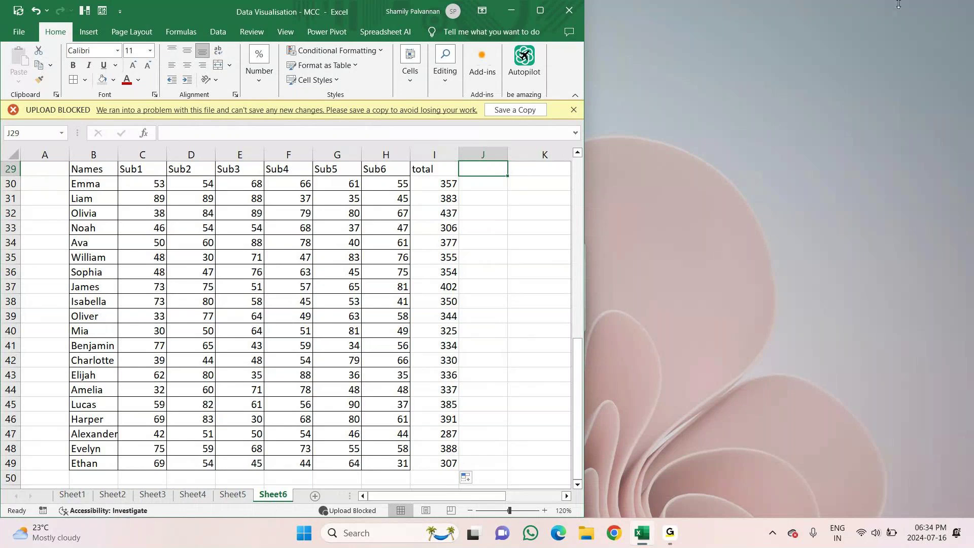
click(740, 488)
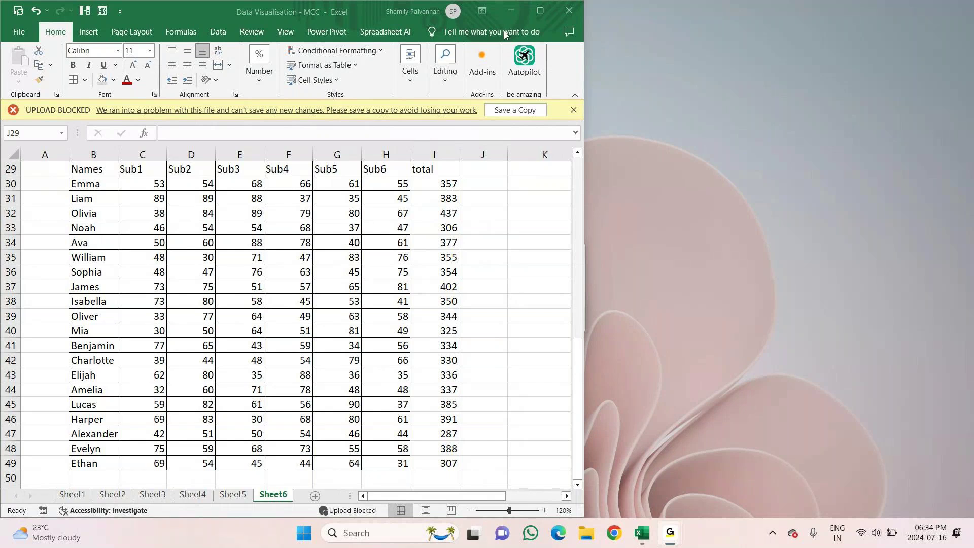
click(540, 14)
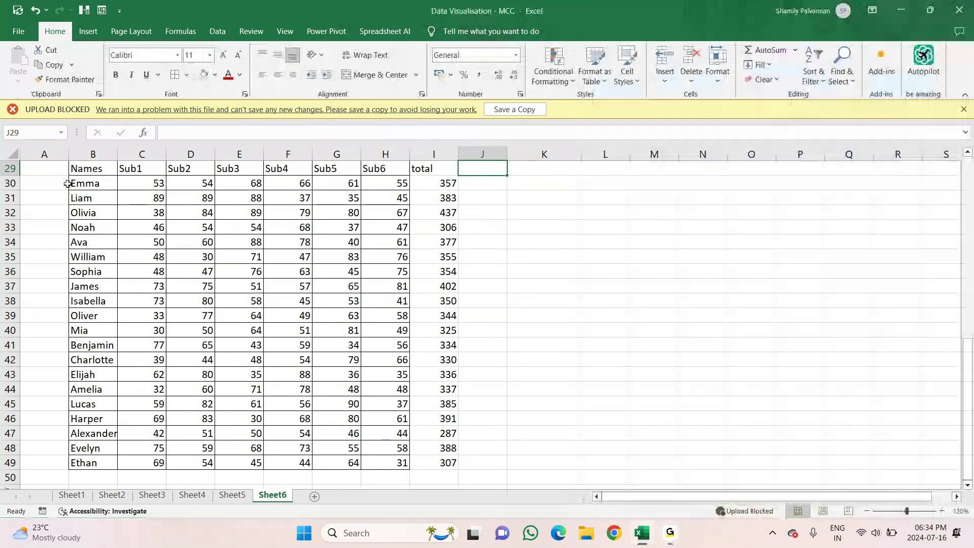
click(9, 183)
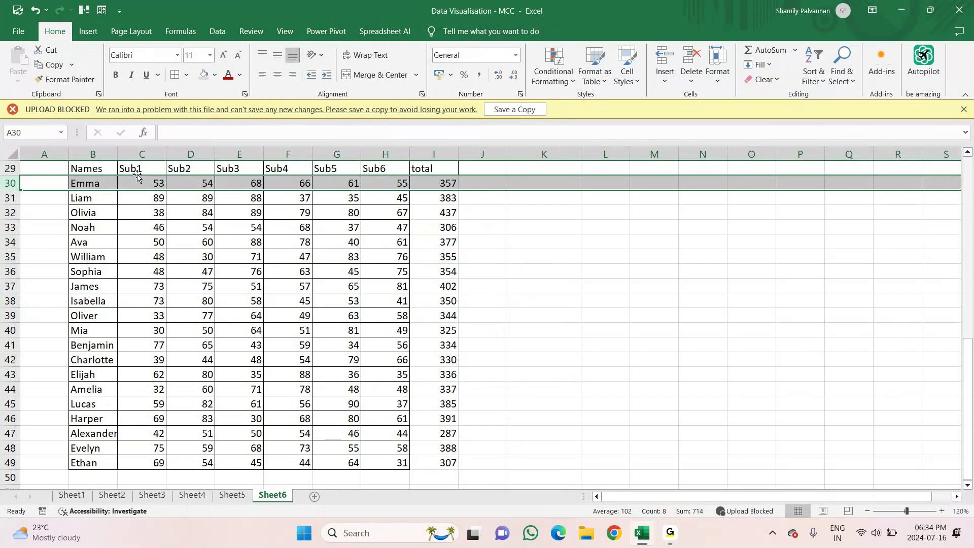
drag(87, 183, 386, 183)
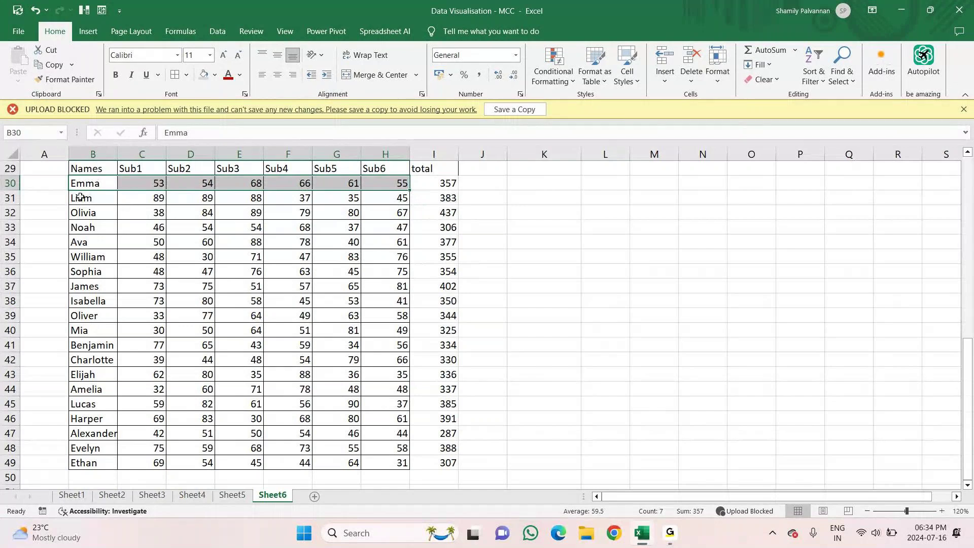
drag(81, 198, 395, 198)
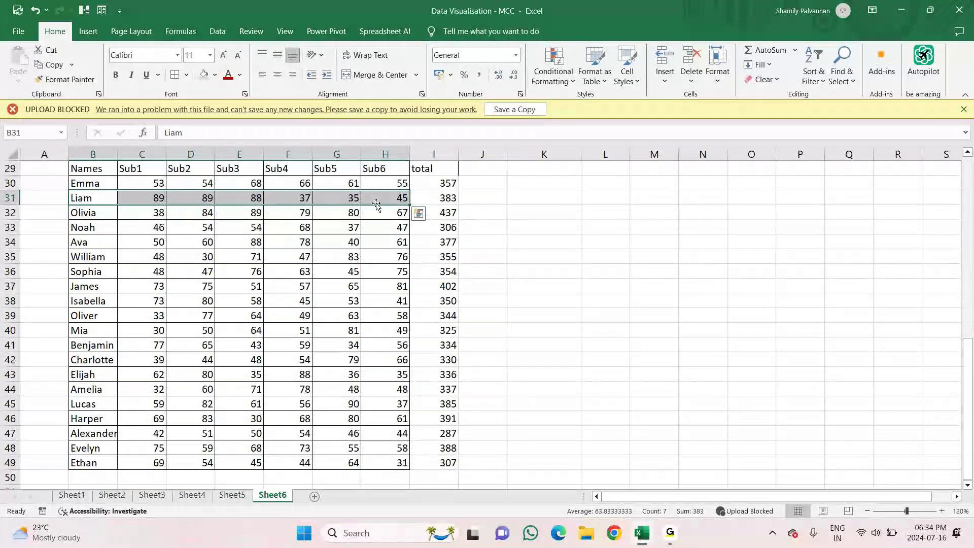
click(489, 169)
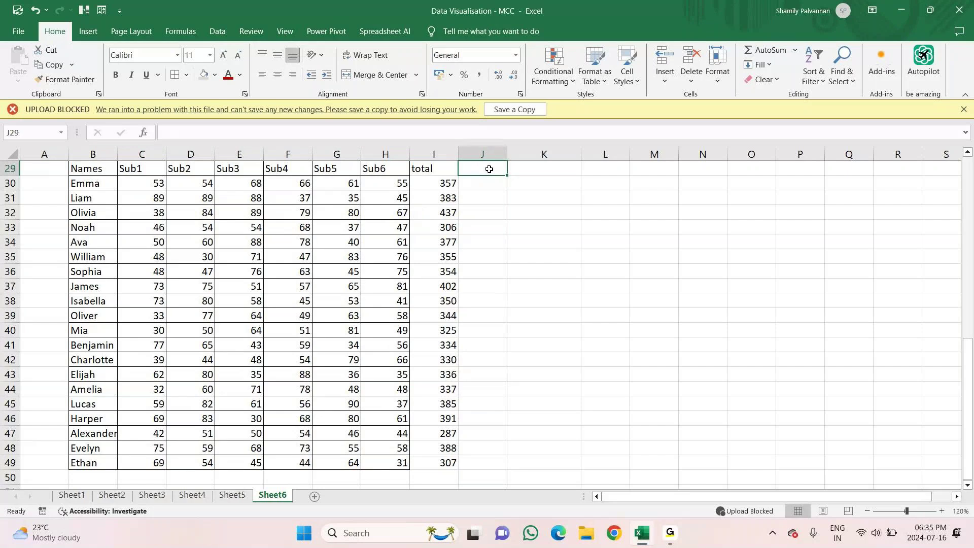
text(lowest score)
Step: Commit the 'lowest score' heading in J29 and start =MIN( in J30
key(Return)
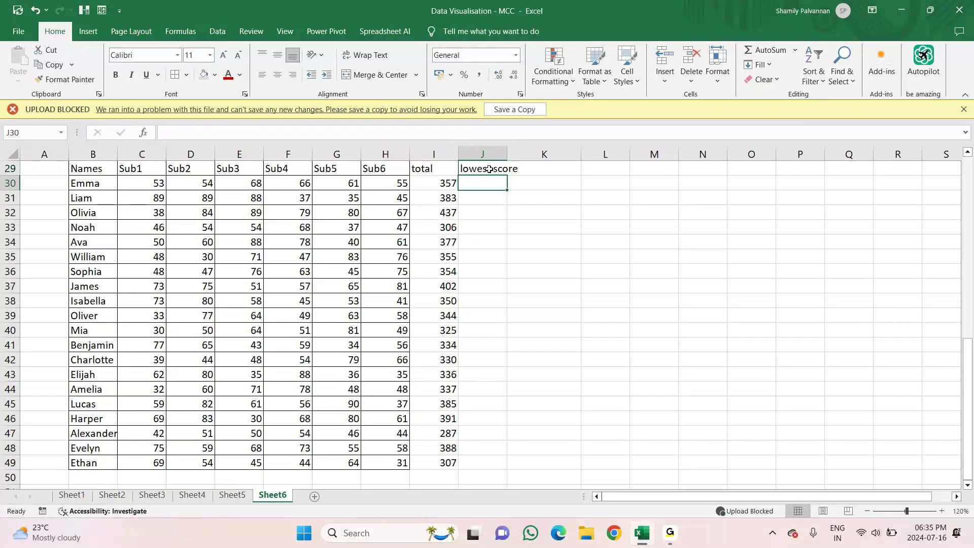
text(=m)
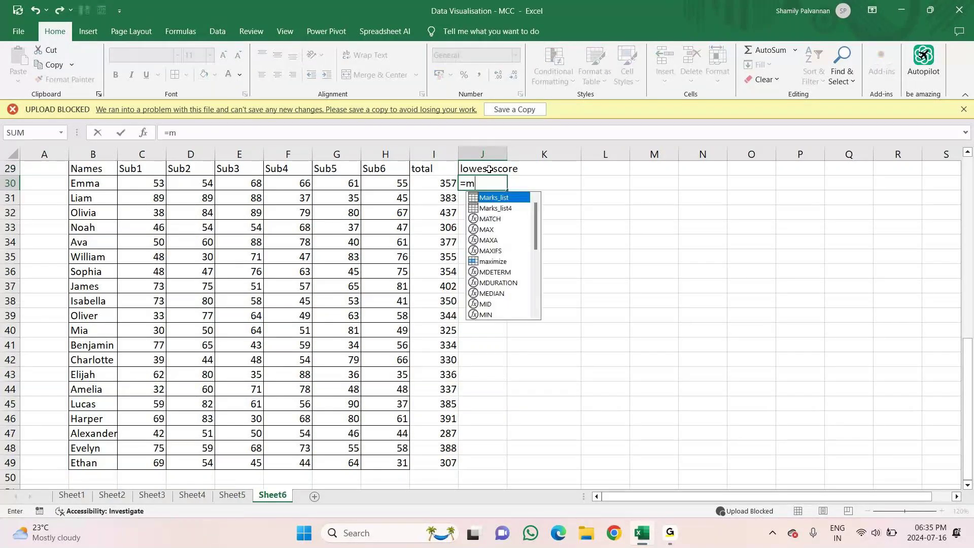
text(in)
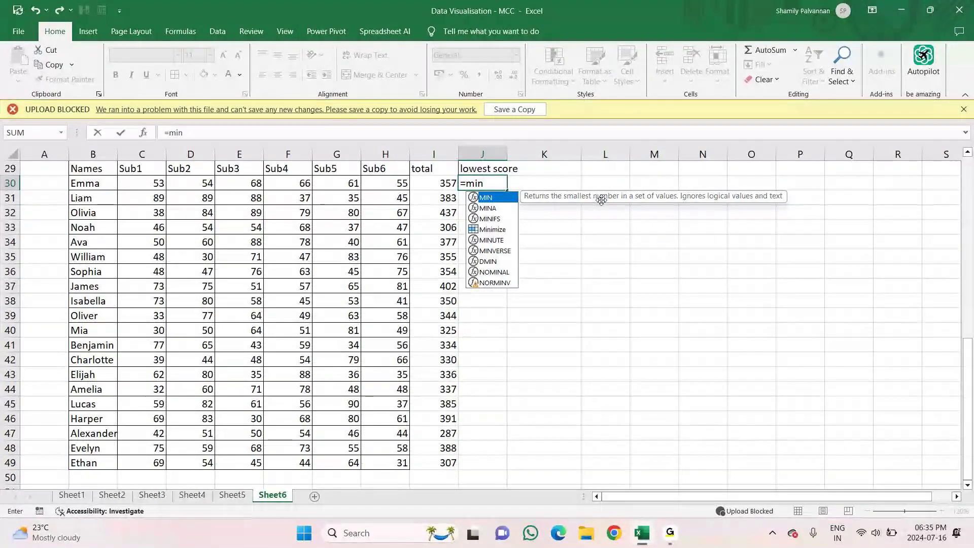
key(Tab)
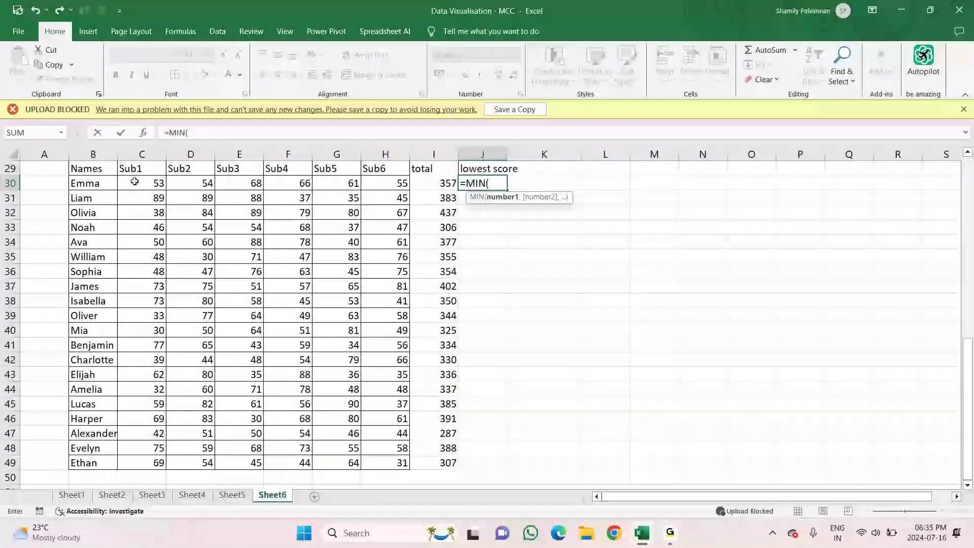
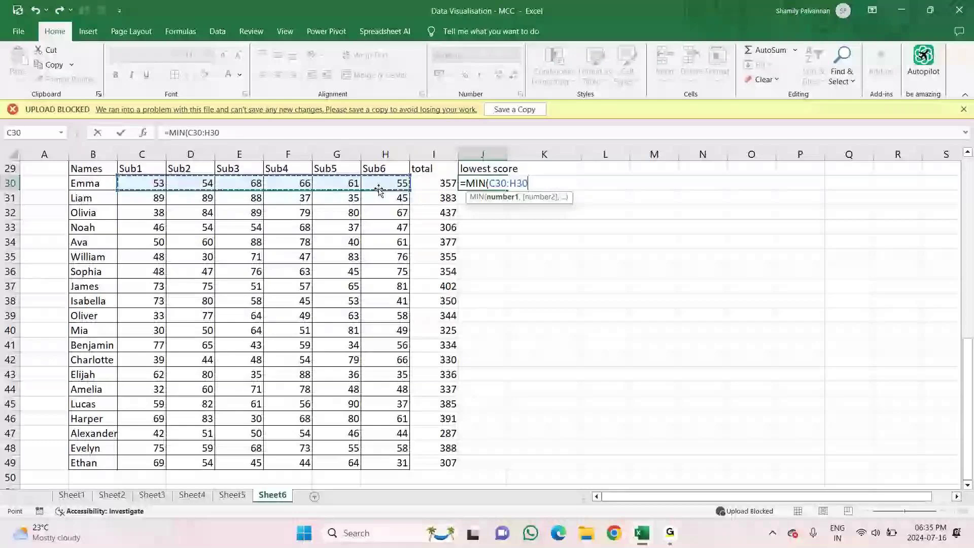
Step: Enter =MIN(C30:H30) in J30 (53) and a trial =SUM(C31:H31) in J31
text())
key(Return)
text(=SUM()
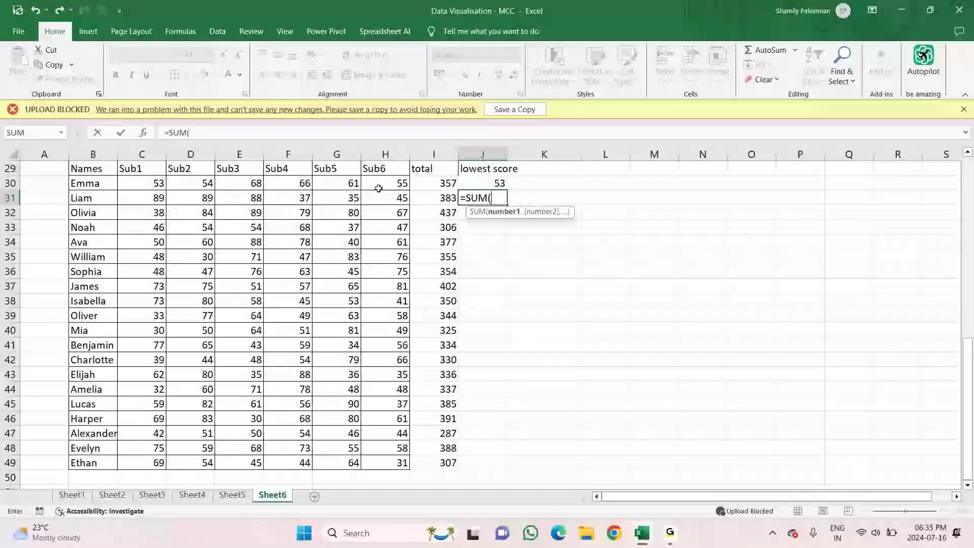
key(Left)
key(Left)
key(Left)
key(shift+Right)
key(shift+Right)
key(shift+Right)
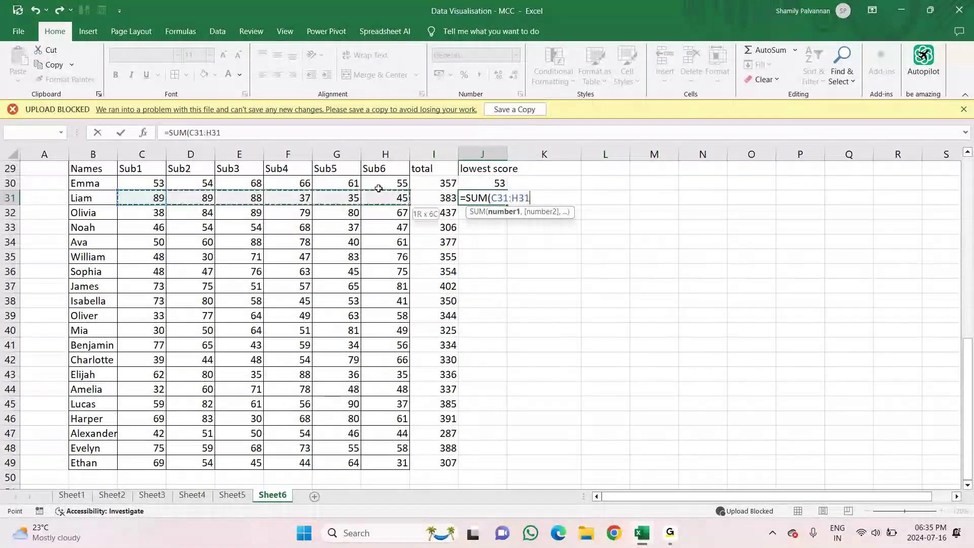
text())
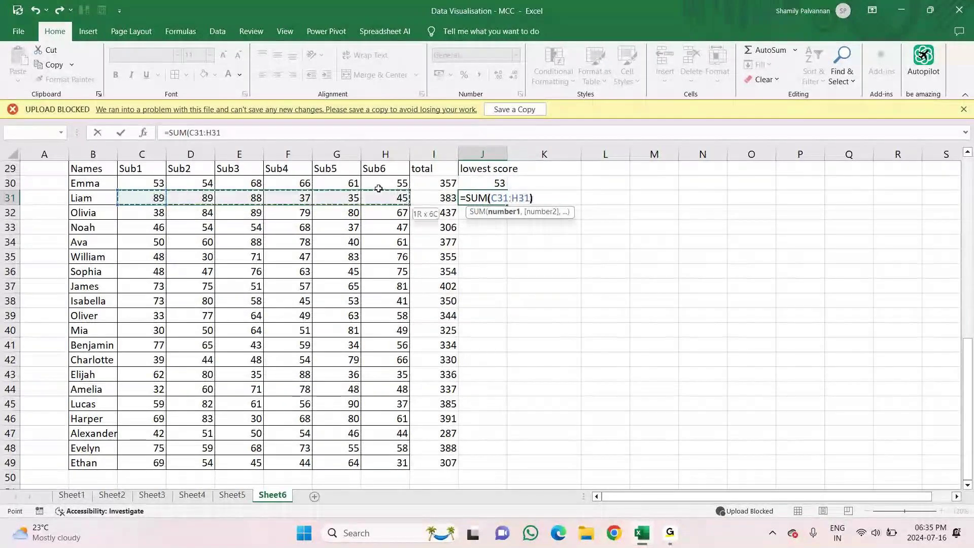
text())
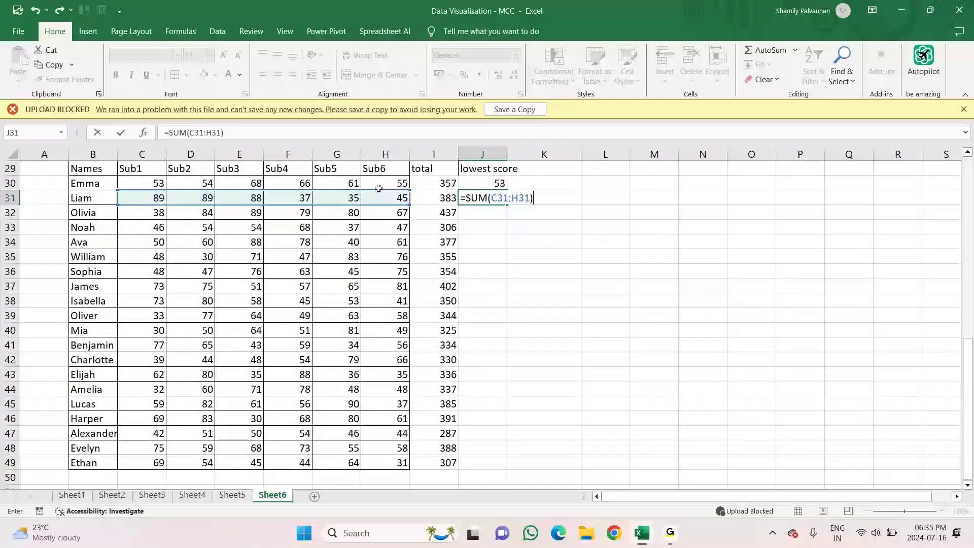
key(ctrl+Return)
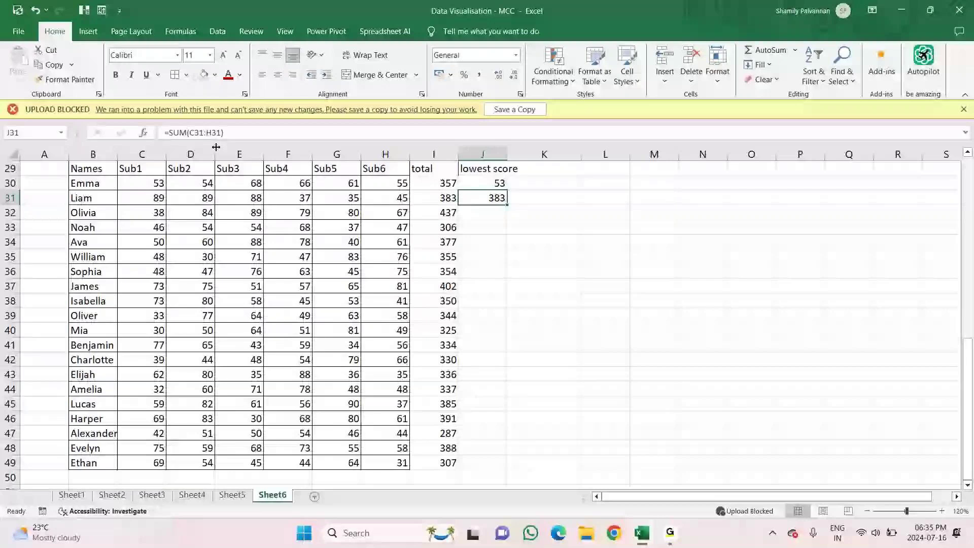
Step: Replace J31's formula with =MIN(C31:H31) so it shows 35
text(=S))
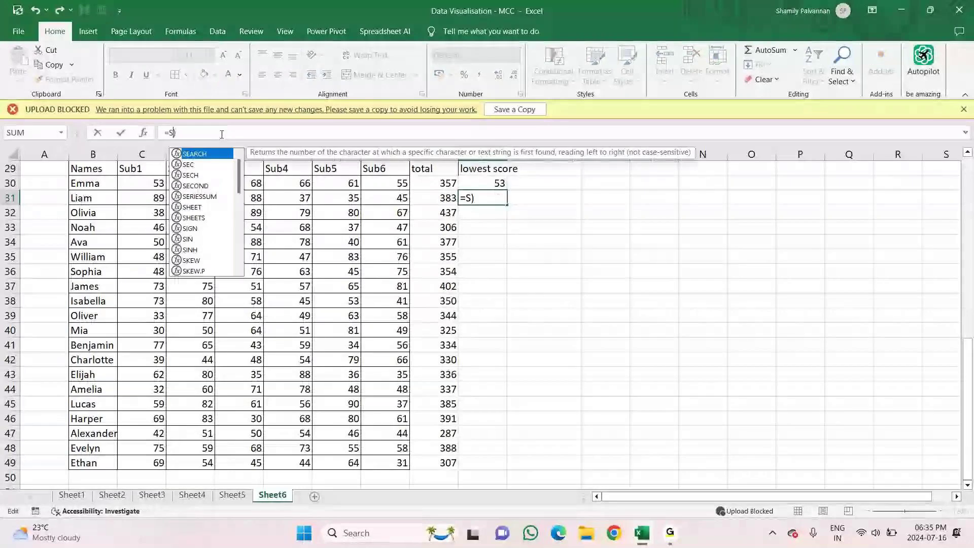
key(BackSpace)
key(BackSpace)
key(BackSpace)
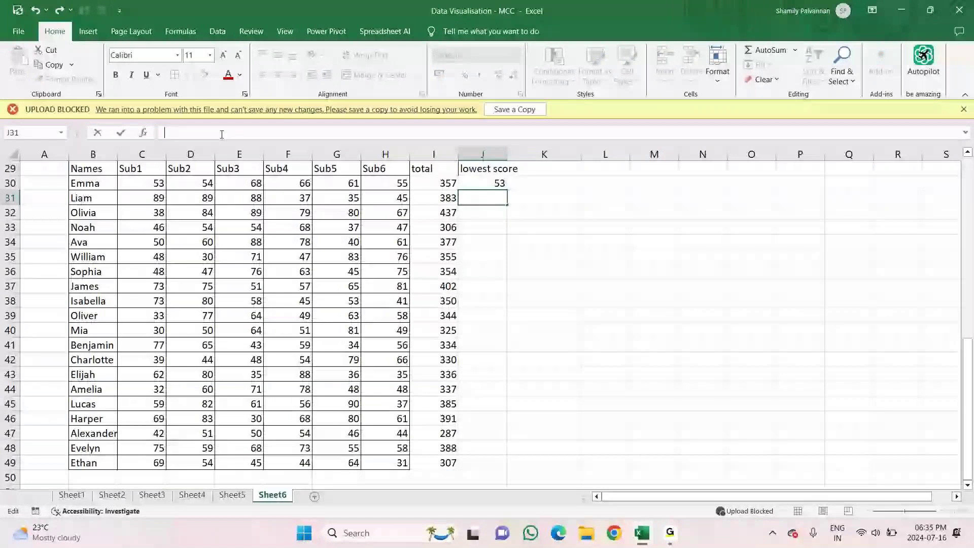
text(=MIN()
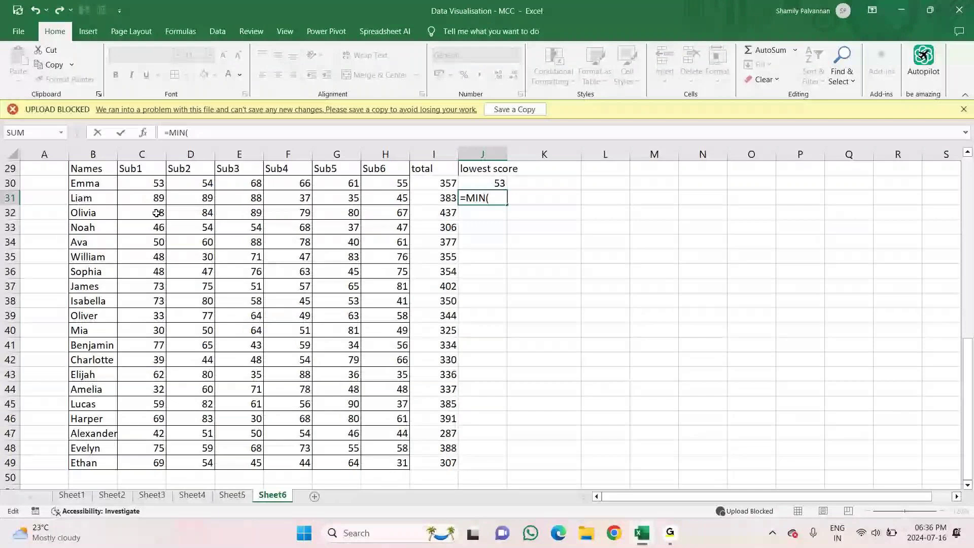
click(146, 197)
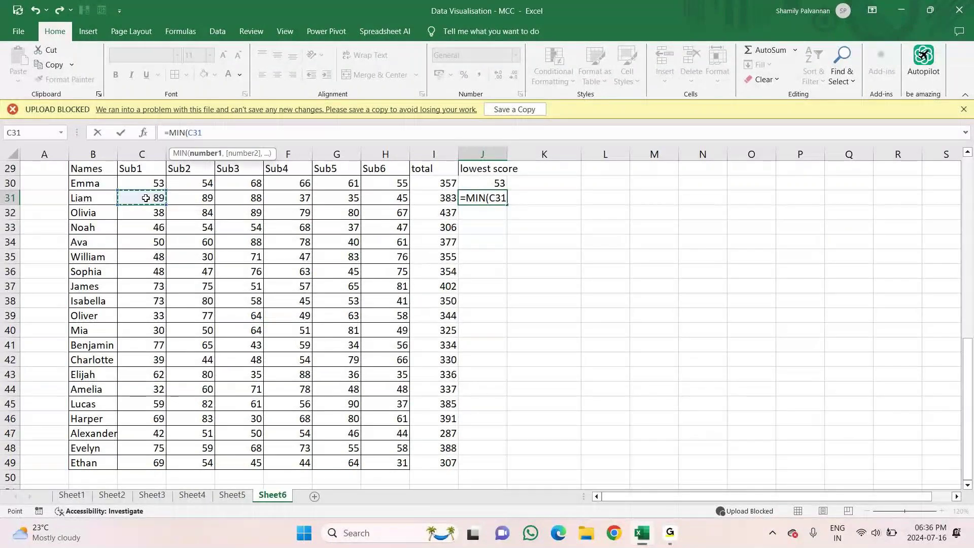
key(shift+Right)
key(shift+Right)
key(shift+Right)
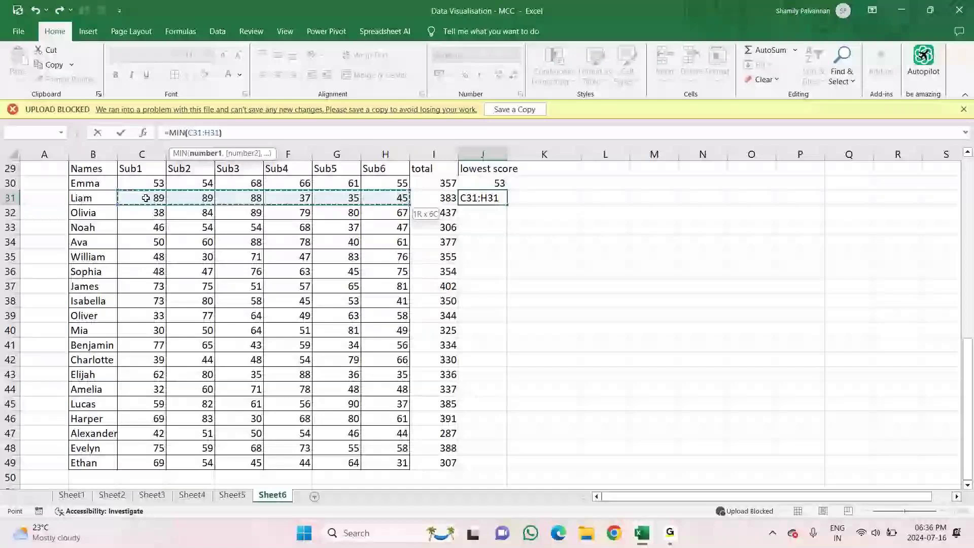
text())
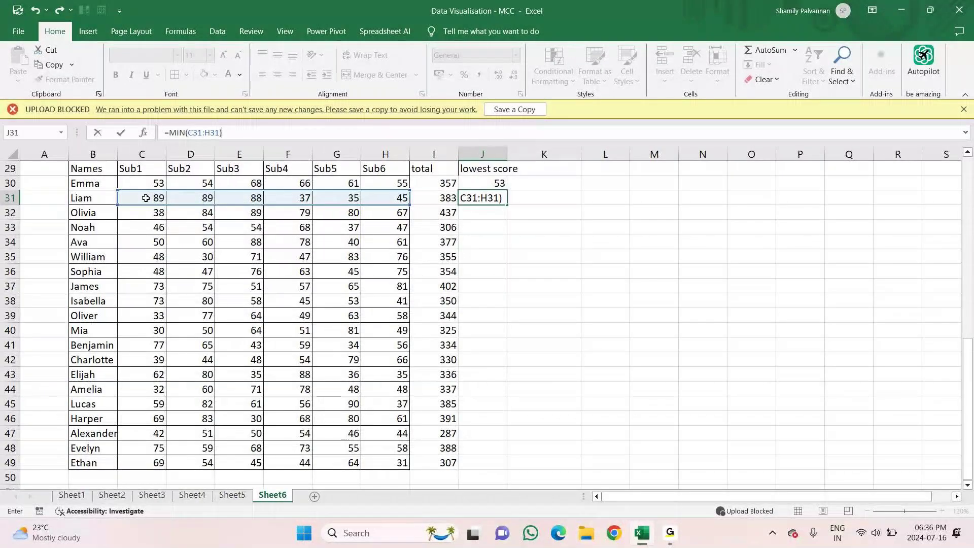
click(490, 197)
click(496, 210)
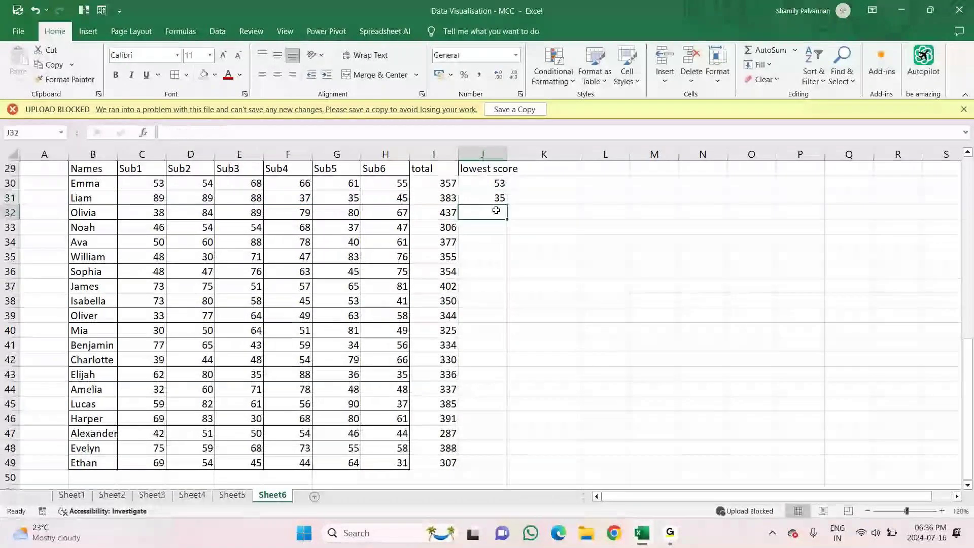
Step: Enter =MIN(C32:H32) in J32 and fill it down through J49
text(=min)
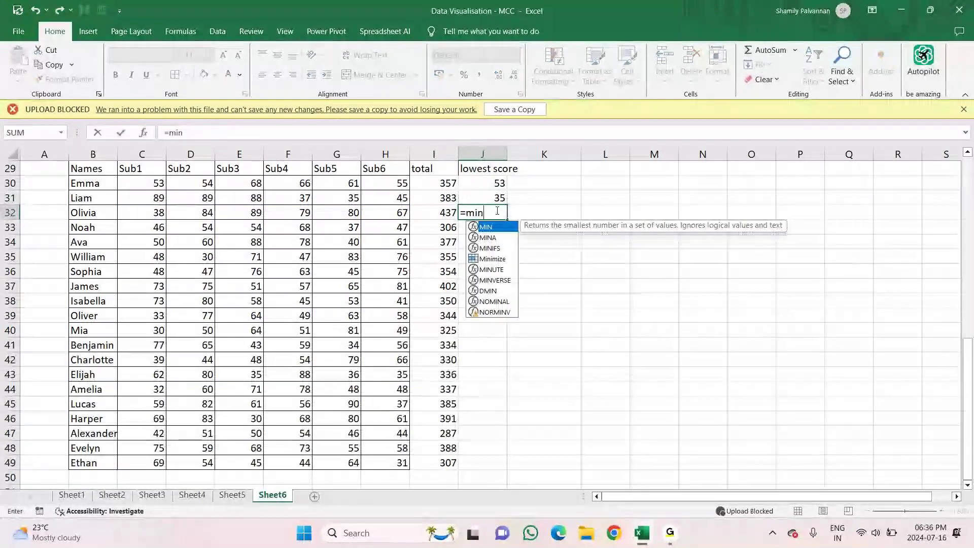
key(Tab)
key(ctrl+Left)
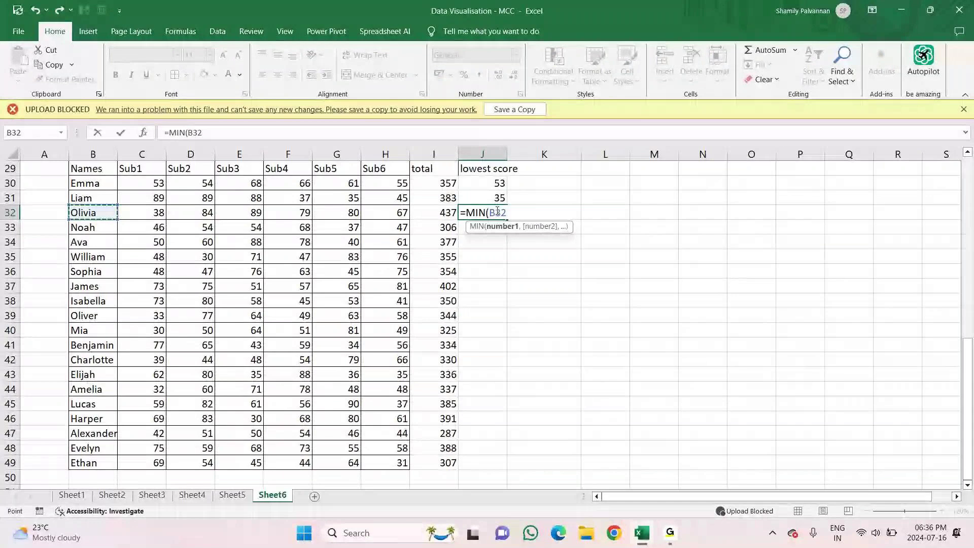
key(Right)
key(shift+Right)
key(shift+Right)
key(shift+Right)
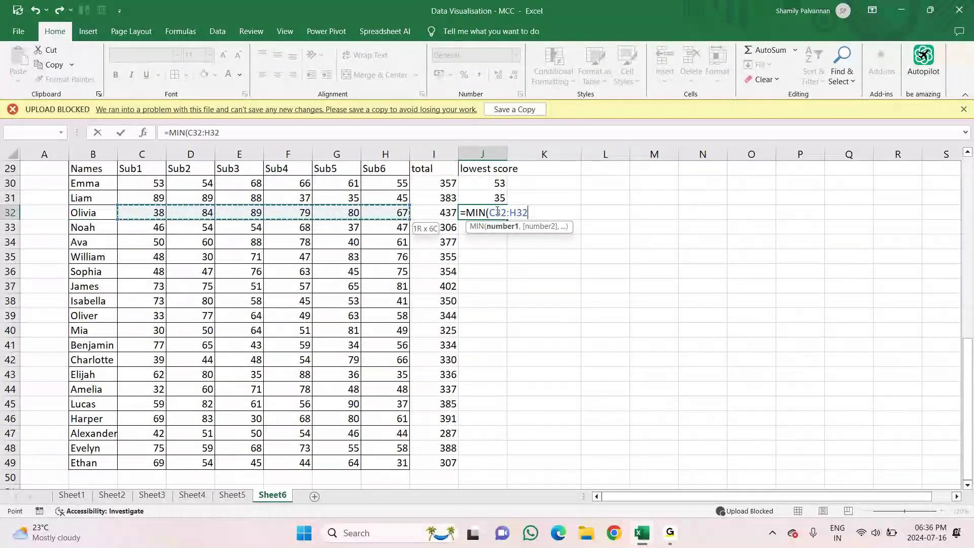
text())
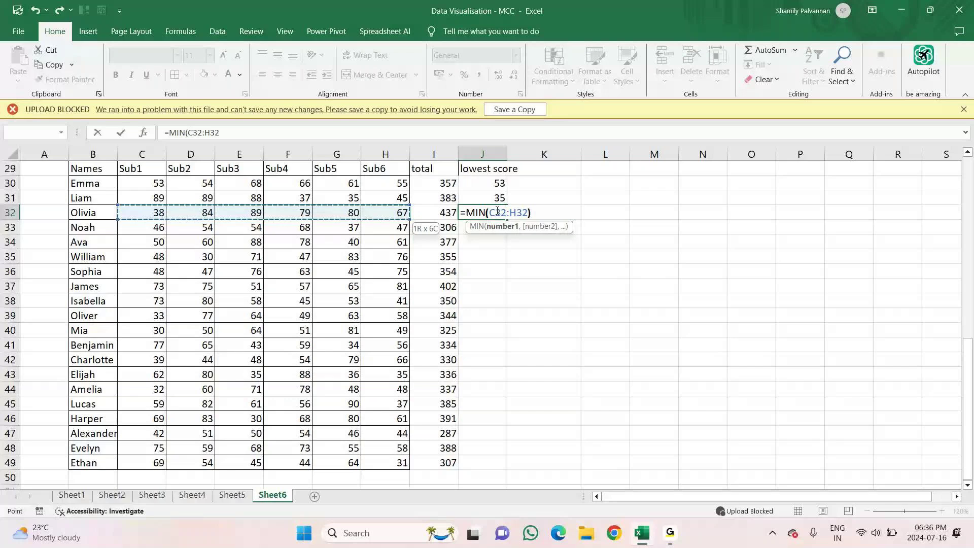
key(ctrl+Return)
double_click(508, 220)
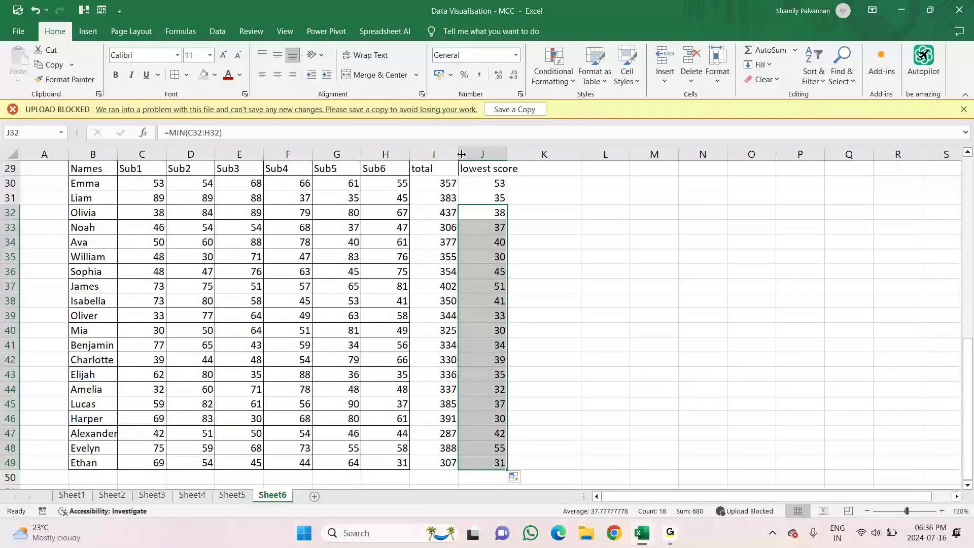
double_click(500, 183)
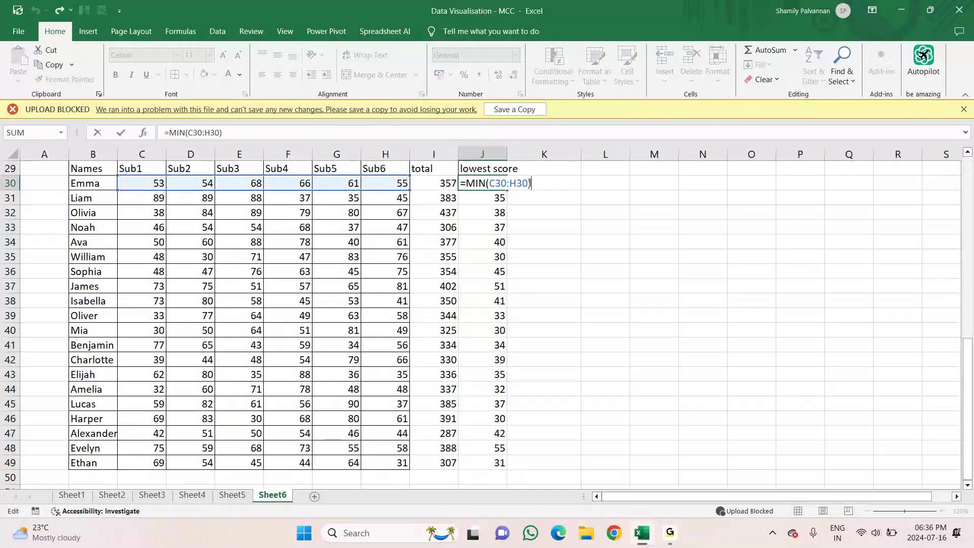
click(935, 11)
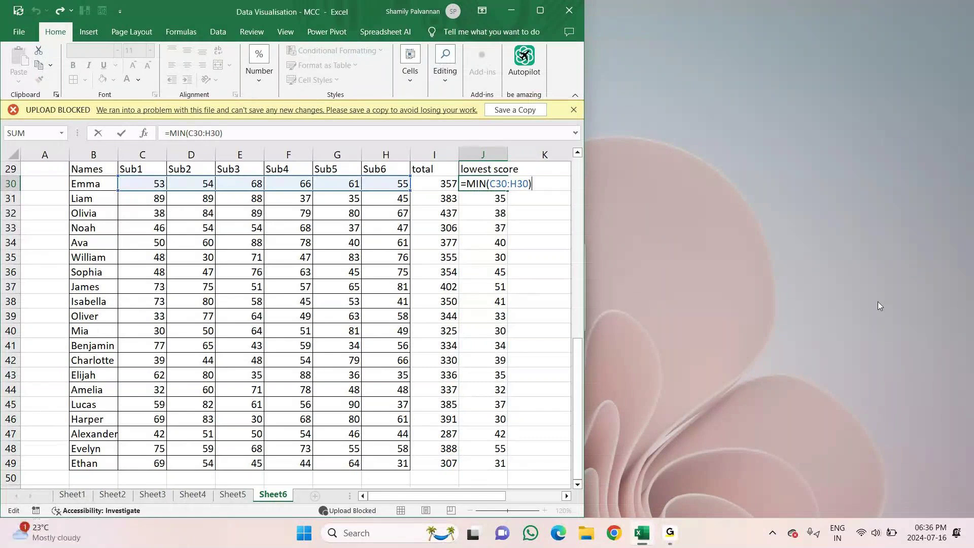
click(754, 499)
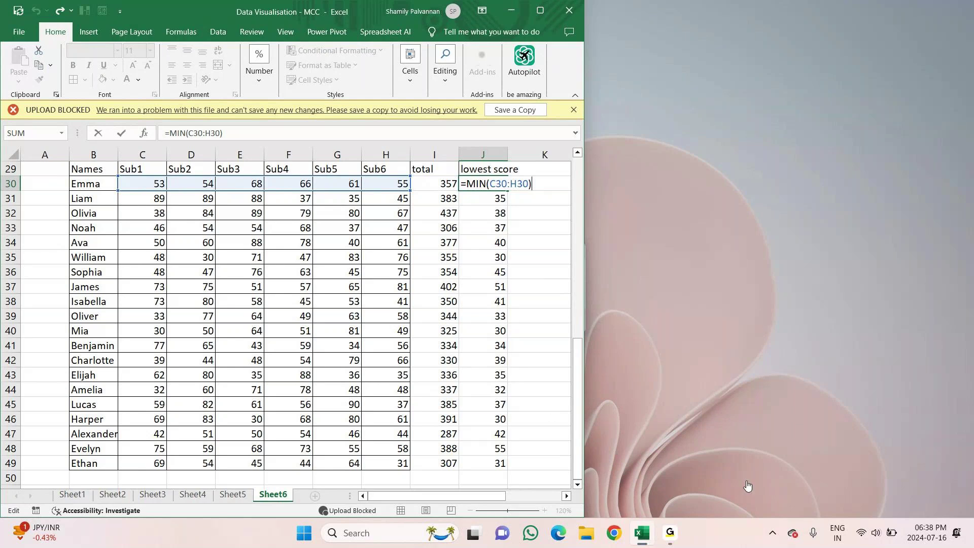
click(746, 485)
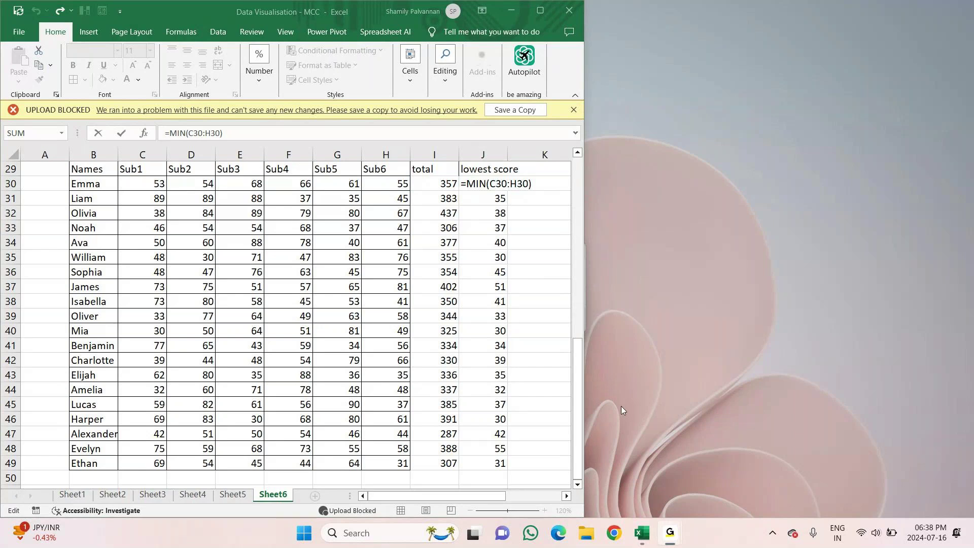
key(super+Up)
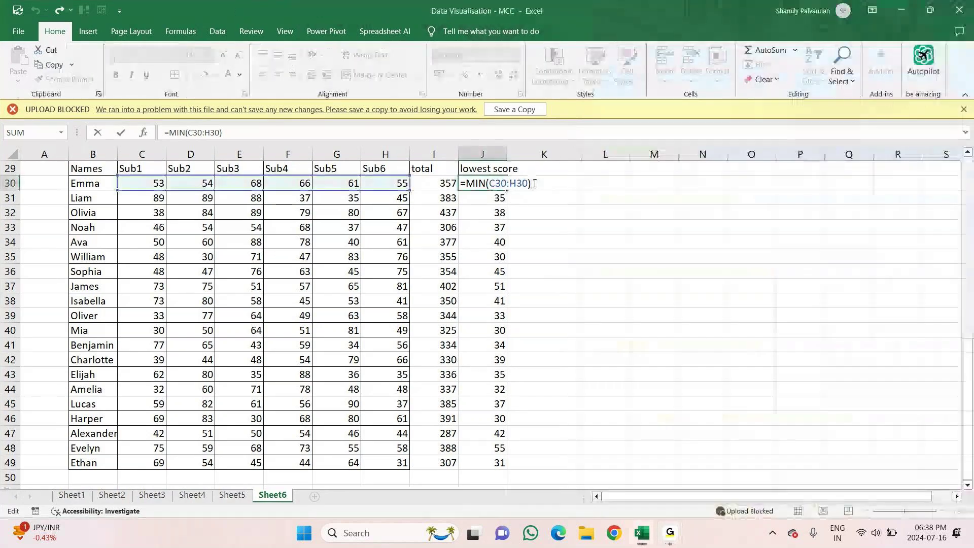
key(Return)
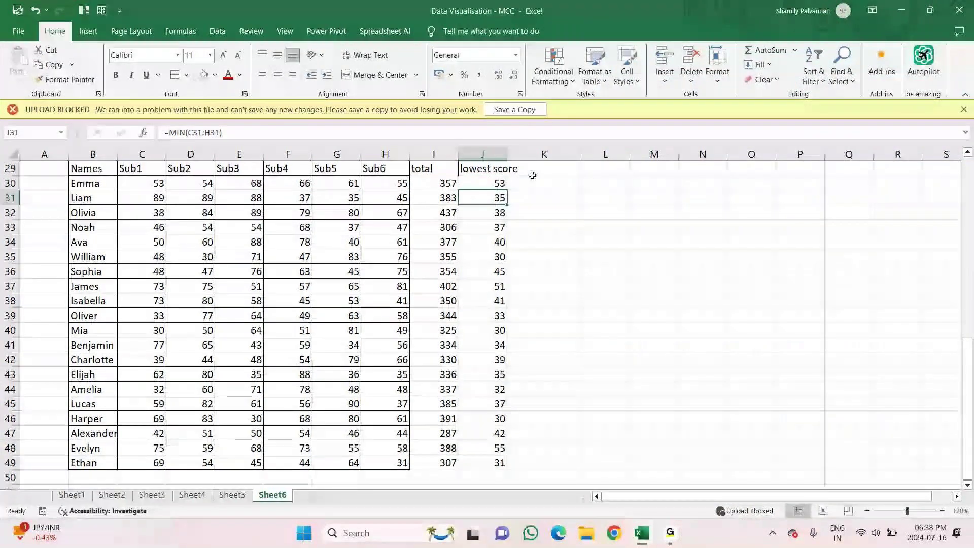
Step: Add a 'highest score' heading in K29 and =MAX(C30:H30) in K30
click(532, 175)
text(high)
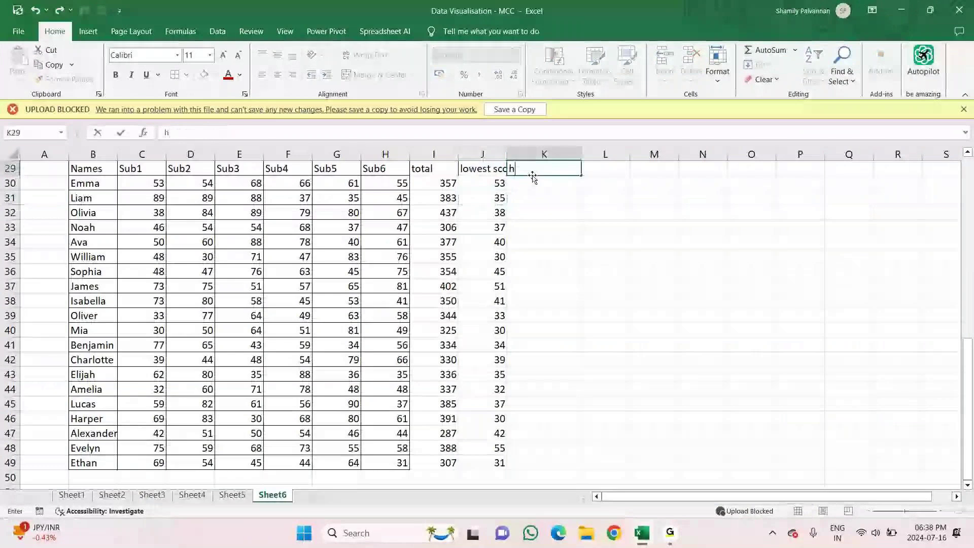
text(est)
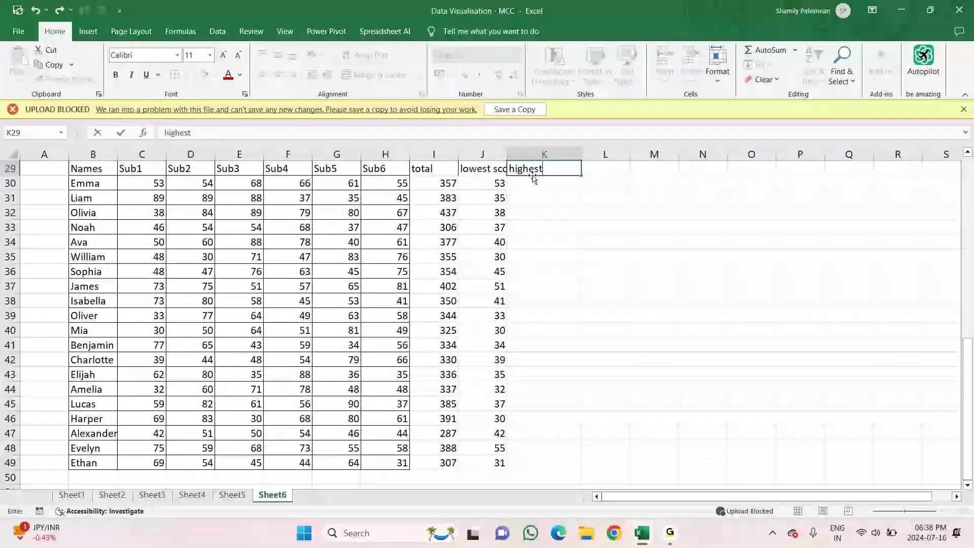
text( score)
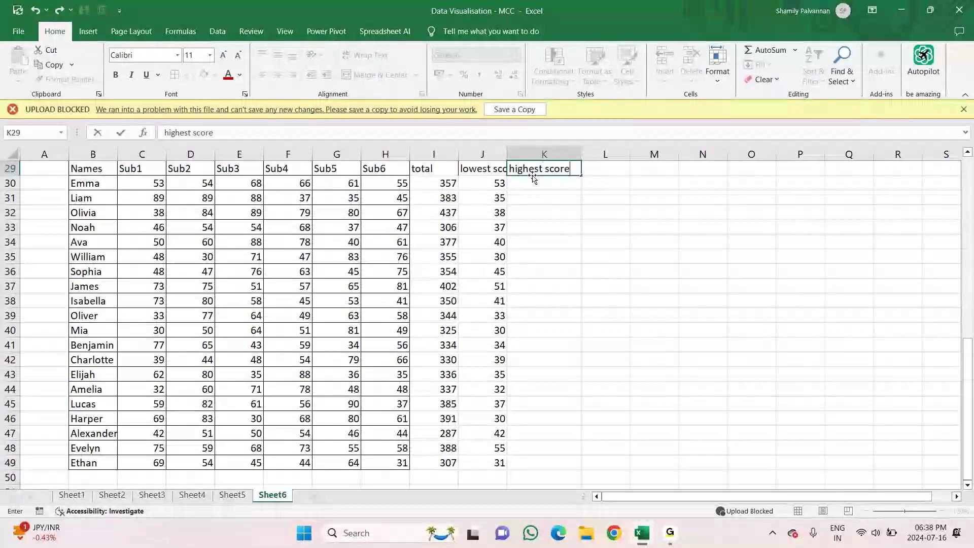
key(Return)
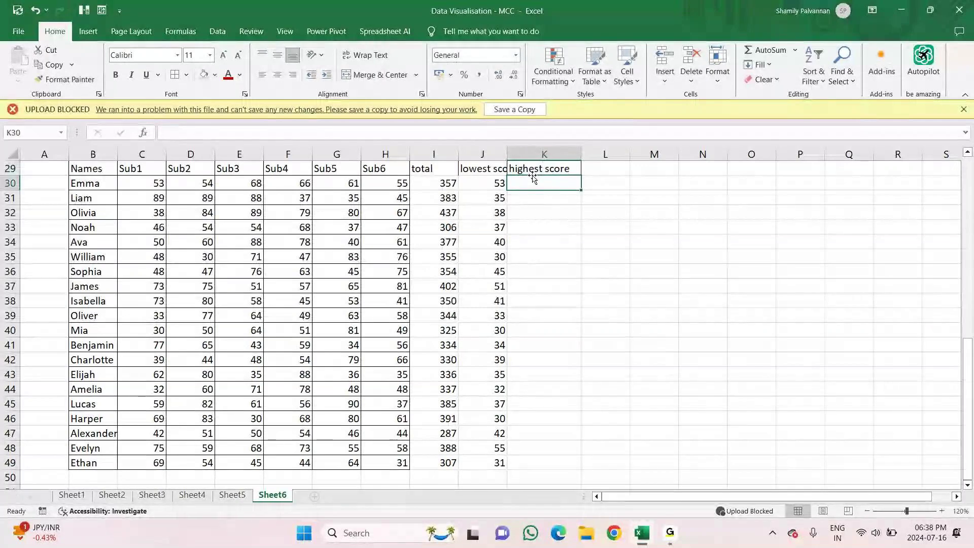
text(=)
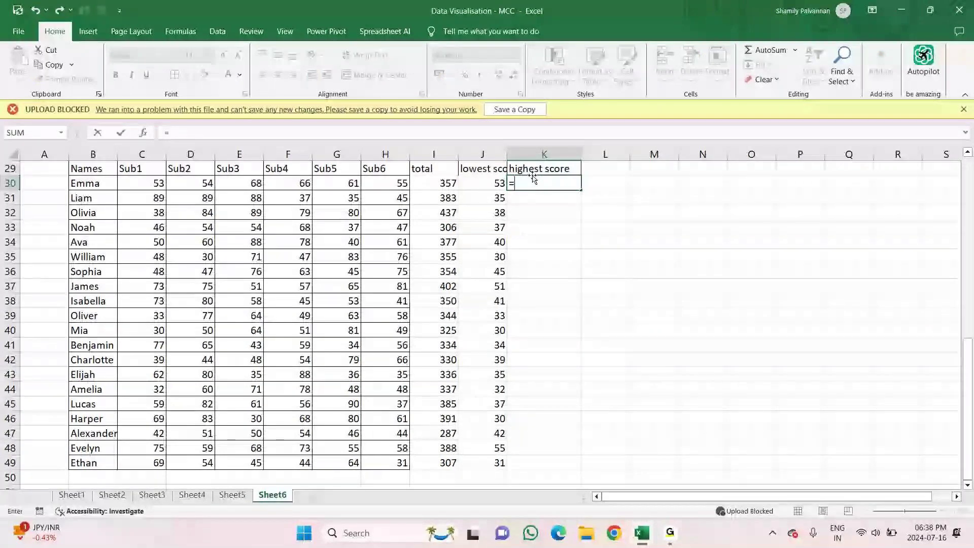
text(max)
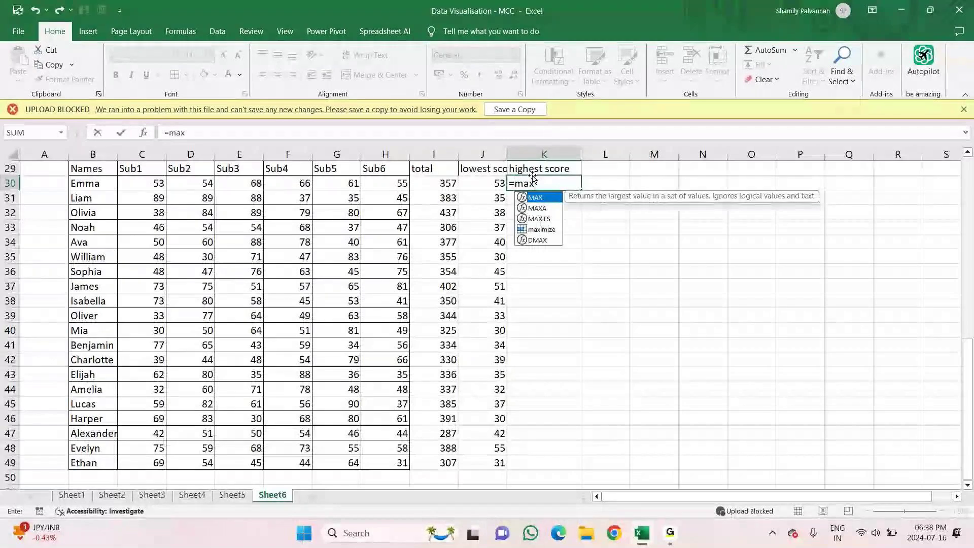
key(Tab)
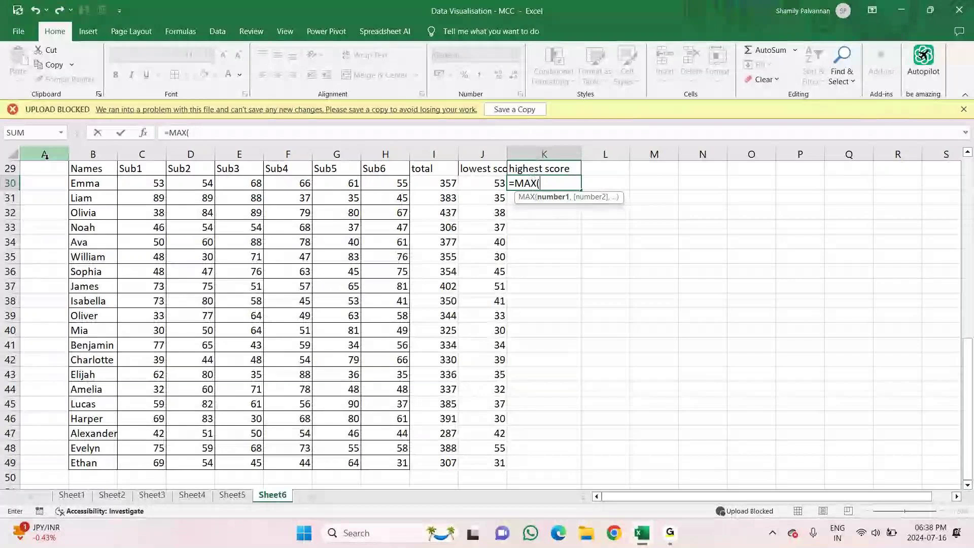
drag(140, 183, 370, 183)
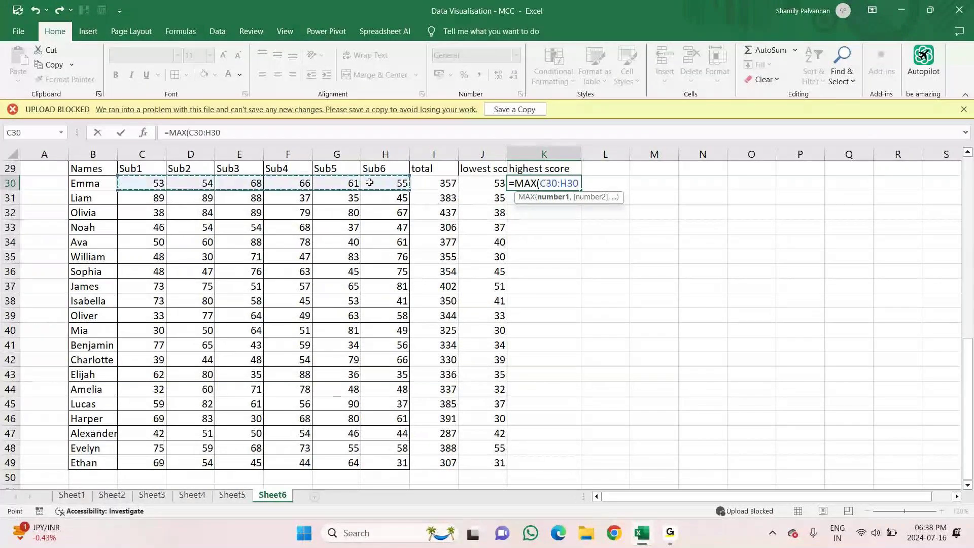
text())
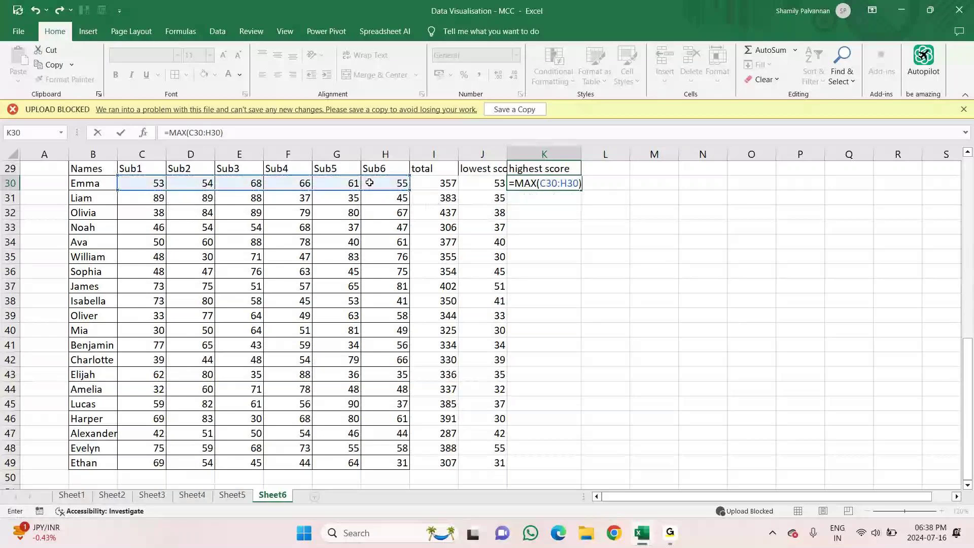
key(Return)
Step: Enter =MAX(C31:H31) in K31 and fill it down to row 49
text(=)
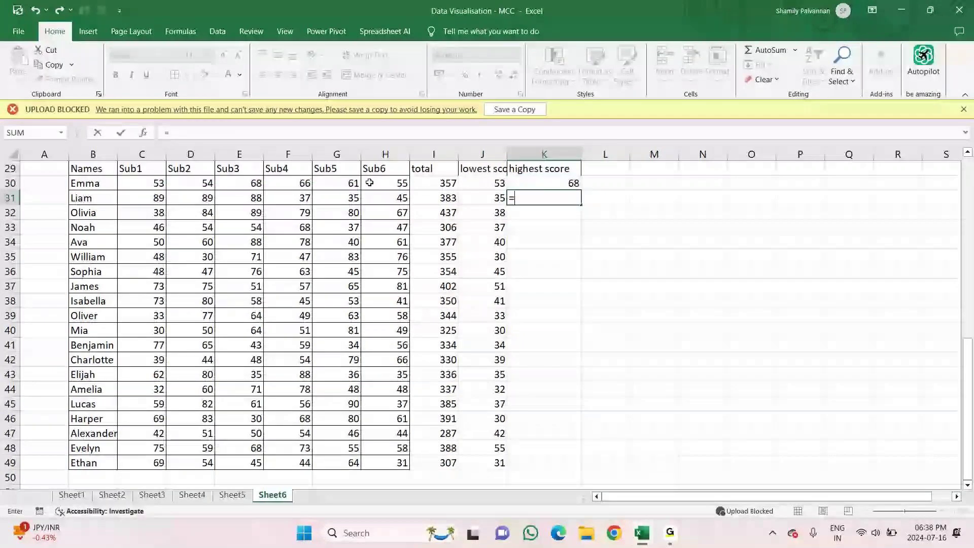
text(MAX()
key(Left)
key(Left)
key(Left)
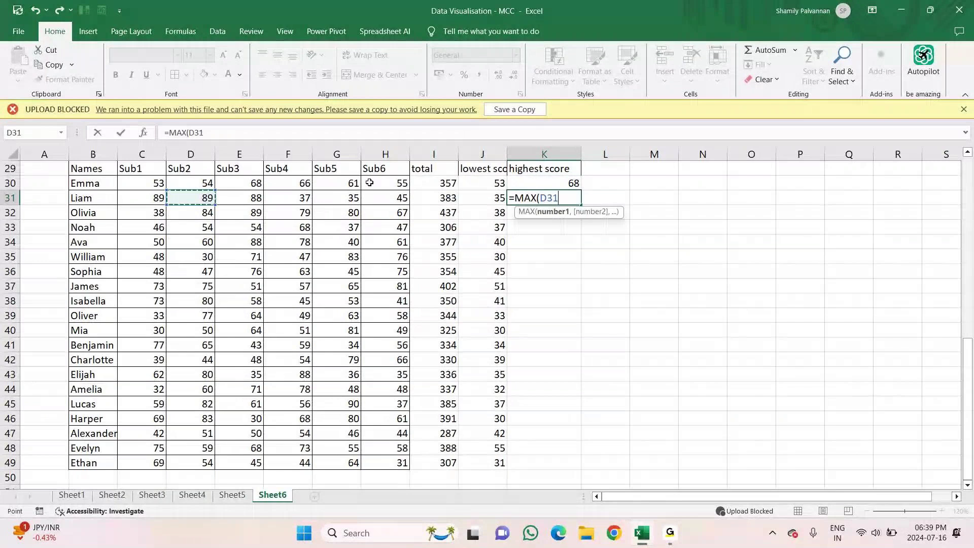
key(Return)
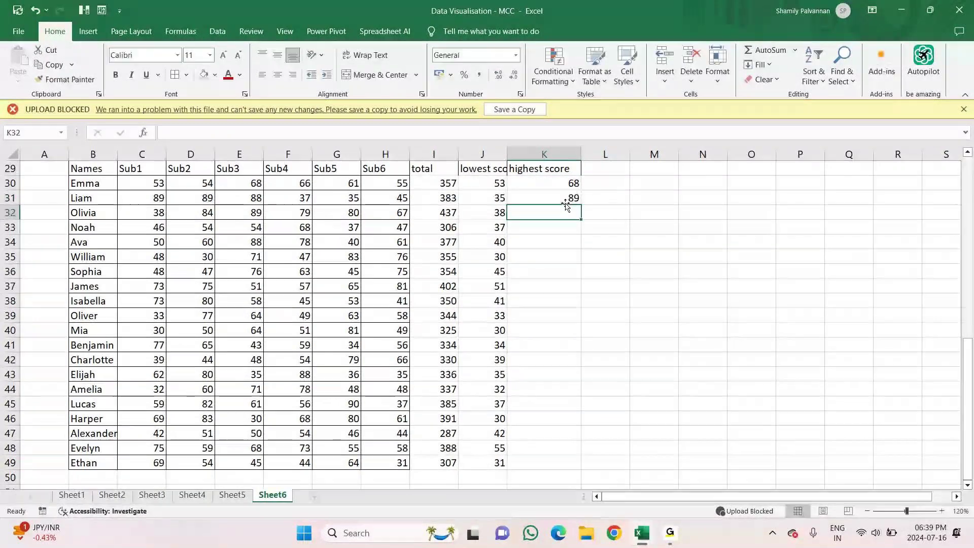
key(Up)
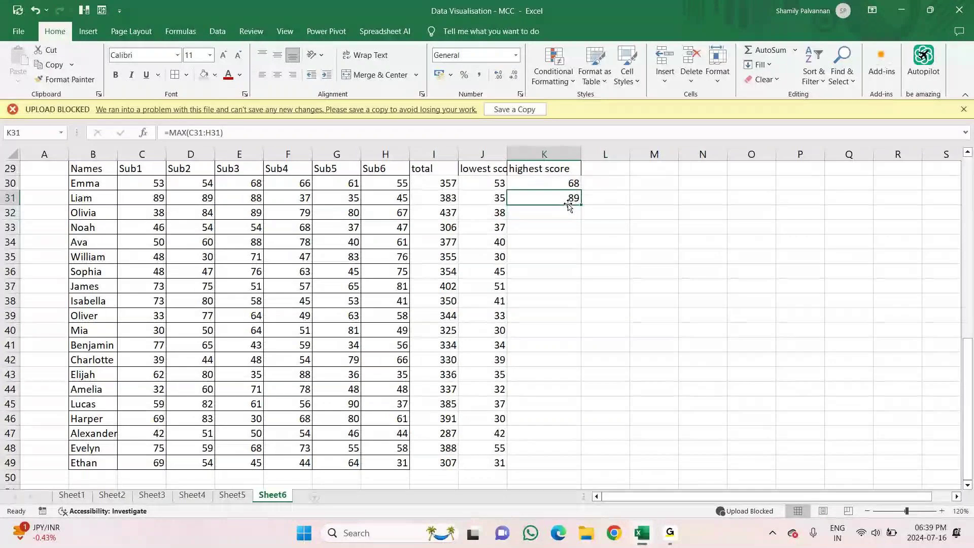
double_click(580, 204)
click(544, 183)
mouse_move(930, 9)
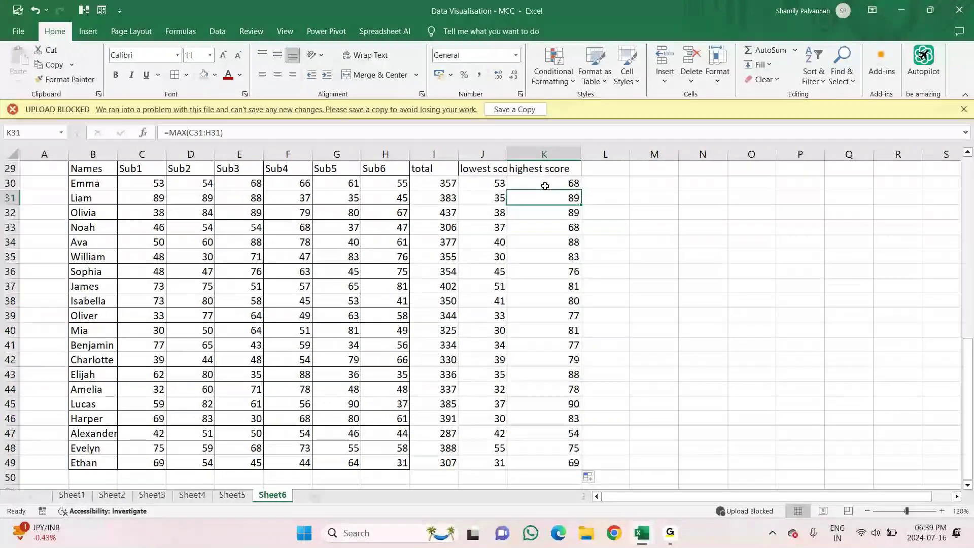
Step: Restore the Excel window to a smaller size and scroll back to the Sub1 column
key(F2)
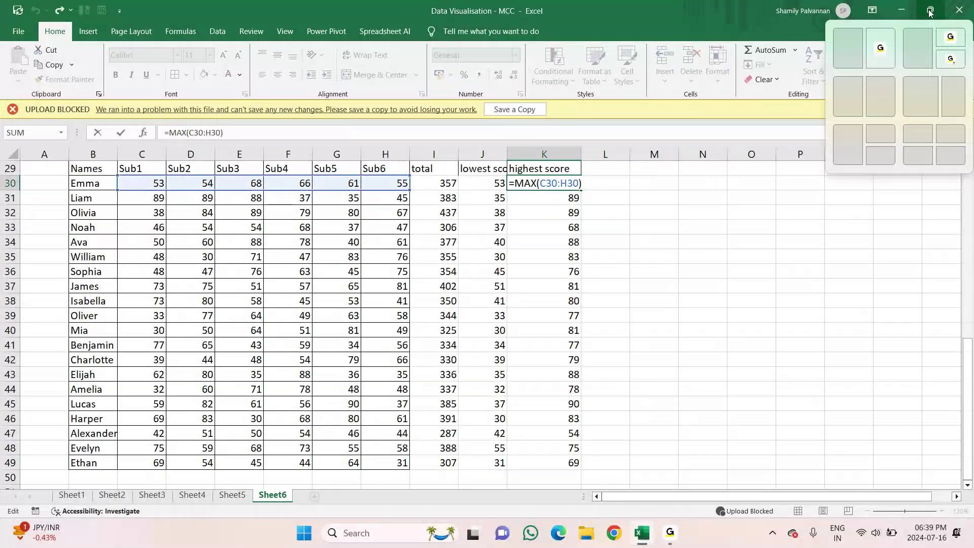
click(930, 12)
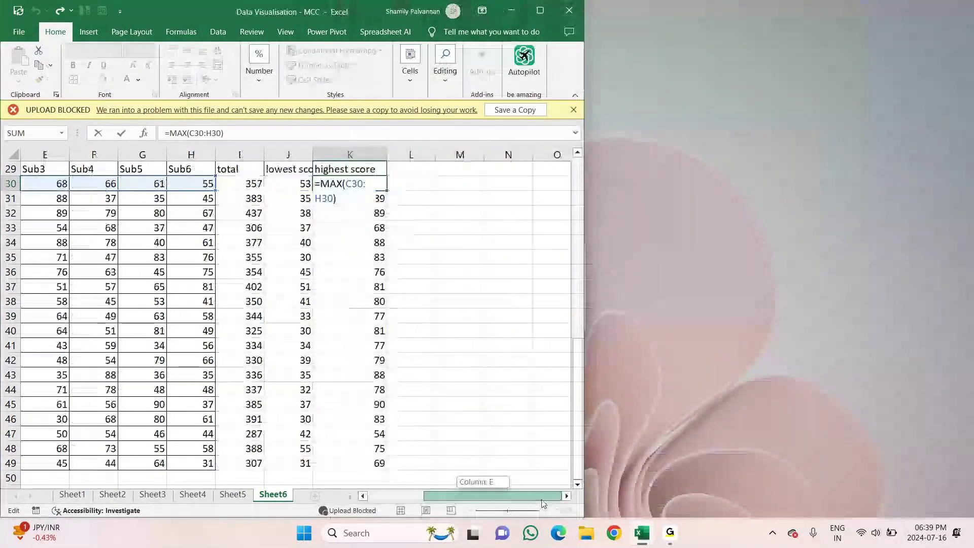
click(363, 496)
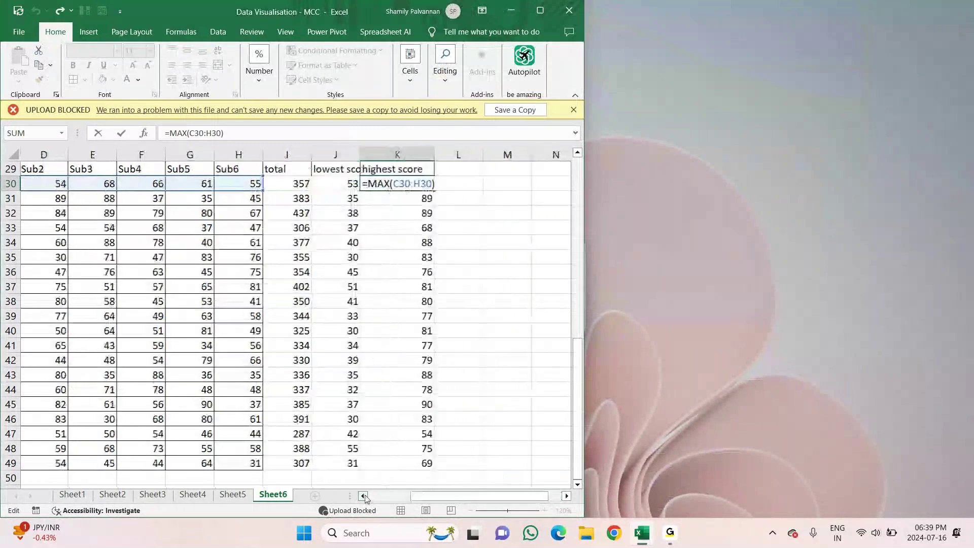
click(363, 496)
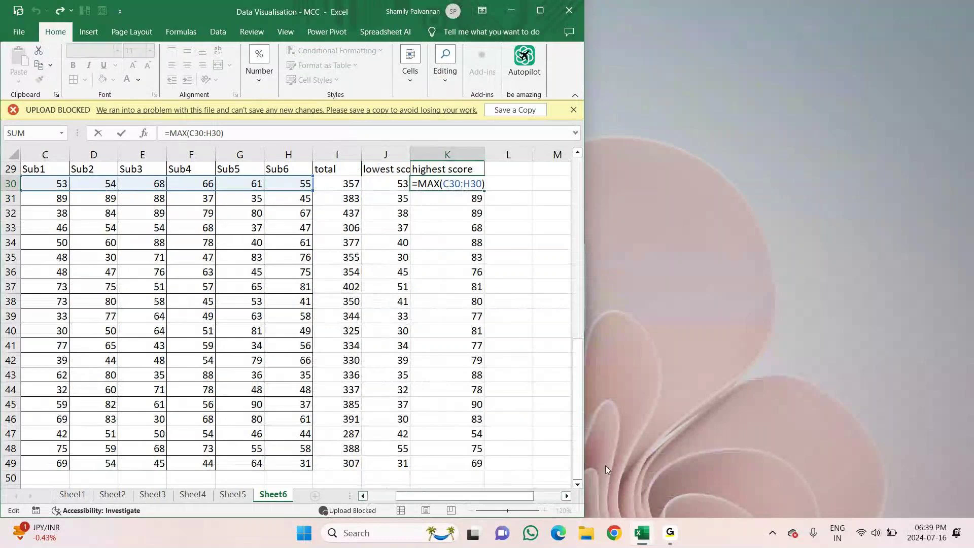
click(746, 479)
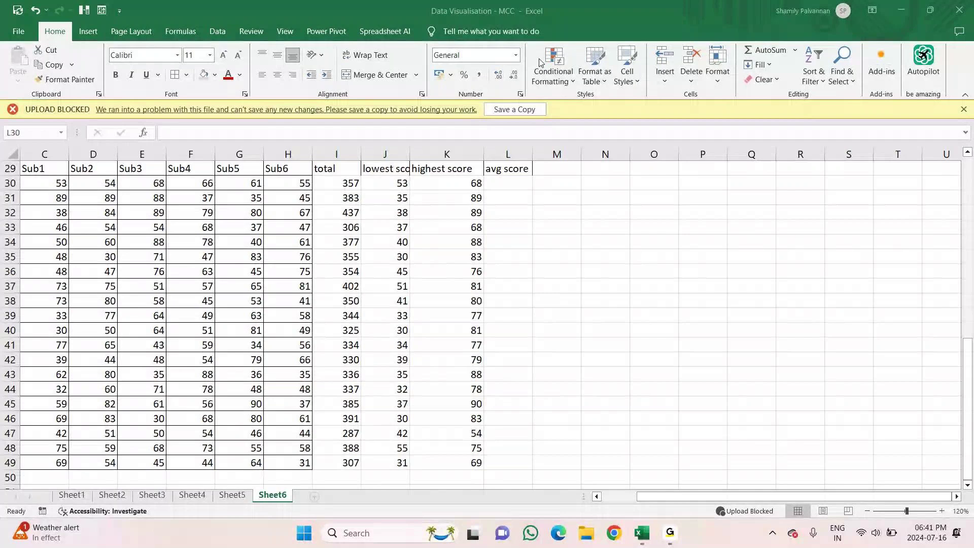
Step: Enter =AVERAGE(C30:H30) in L30 and fill the average down to L49
text(=AVERAGE()
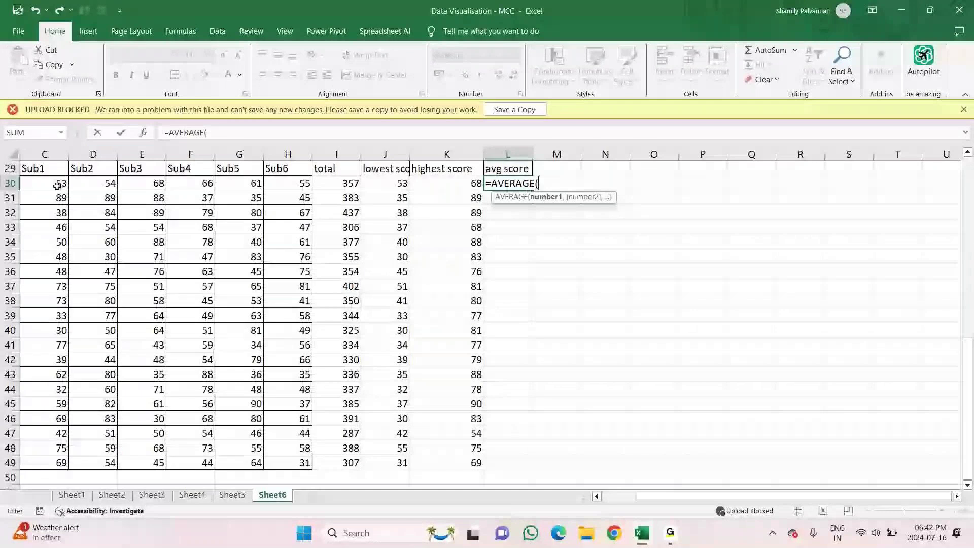
drag(56, 186, 282, 184)
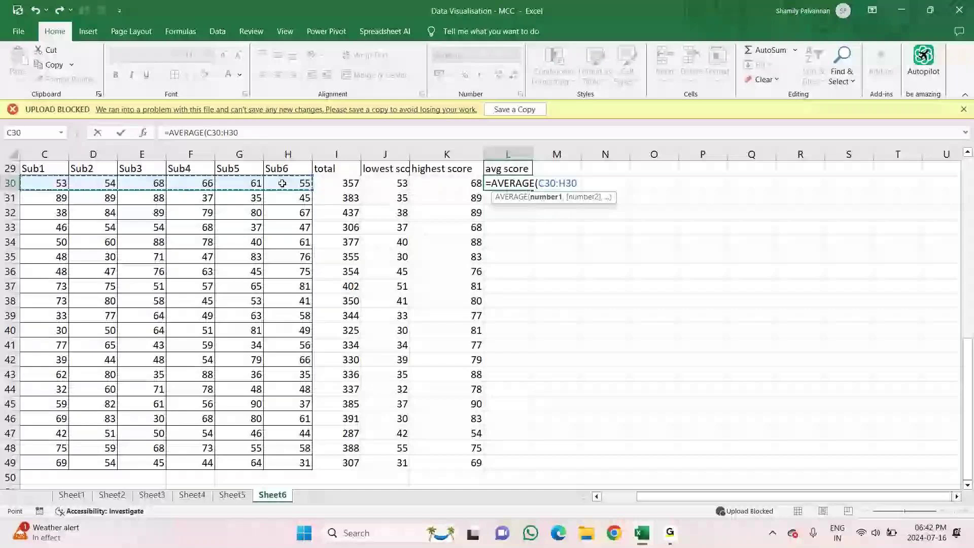
key(Return)
key(Return)
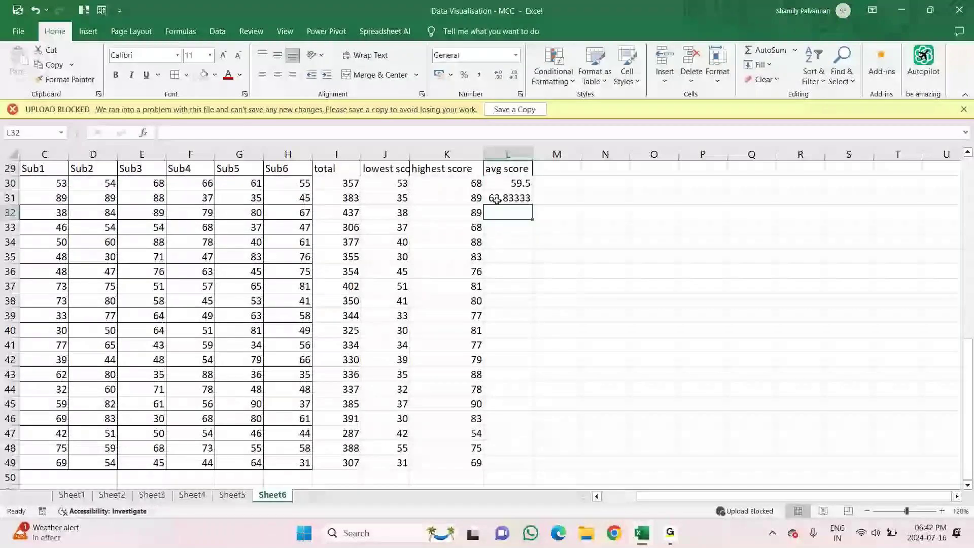
click(496, 200)
double_click(533, 205)
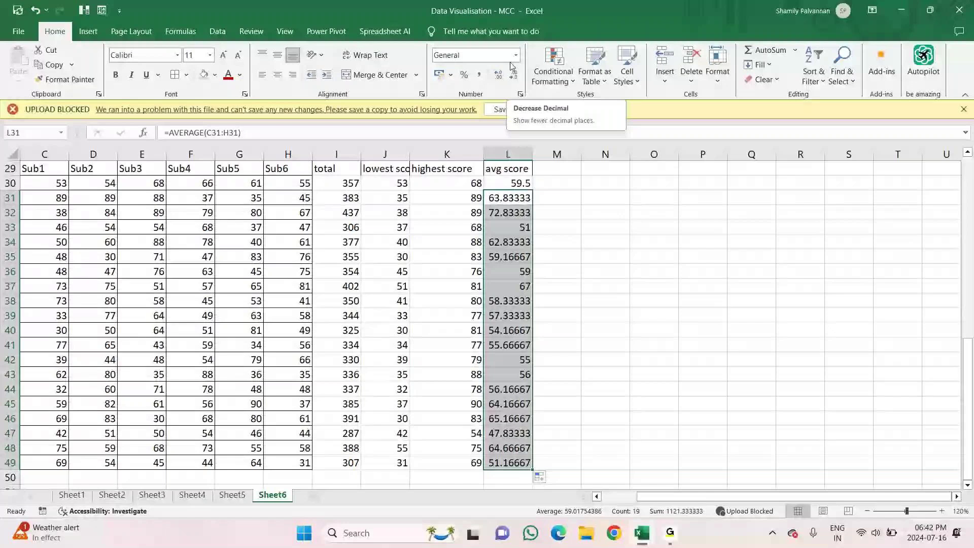
Step: Decrease the avg score decimals, then undo to clear the average values
click(514, 75)
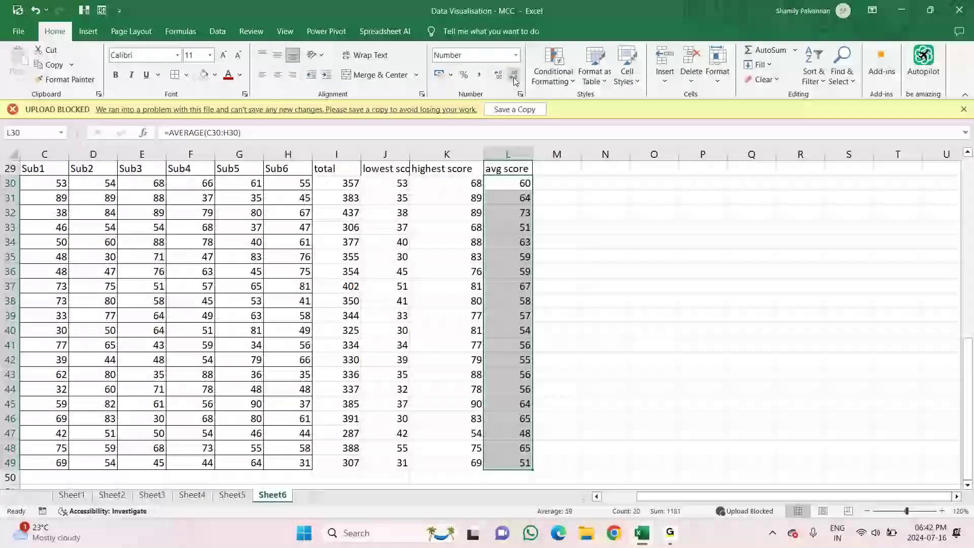
key(ctrl+z)
key(ctrl+z)
key(ctrl+z)
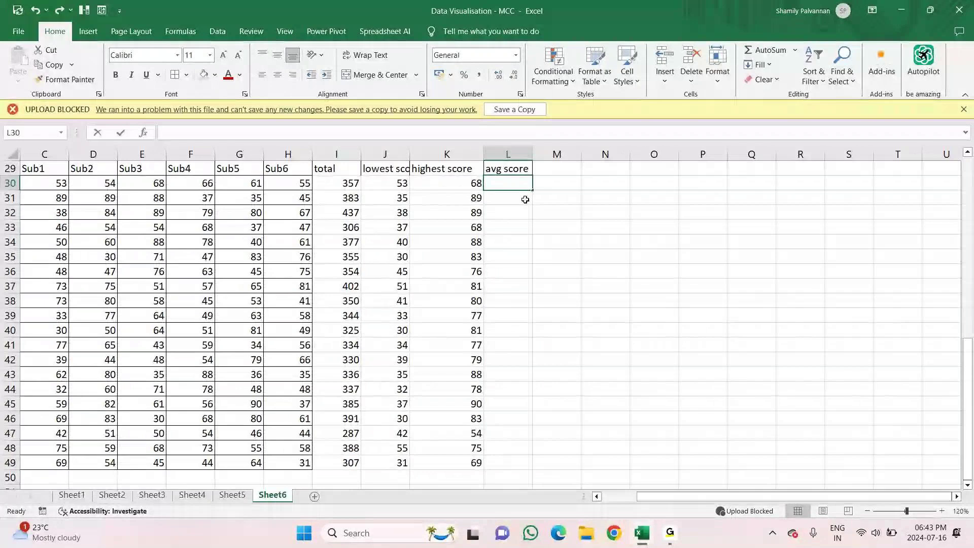
Step: Enter =AVERAGE(C30:H30) in L30 for 59.5 and start =aver in L31
text(=AVERAGE()
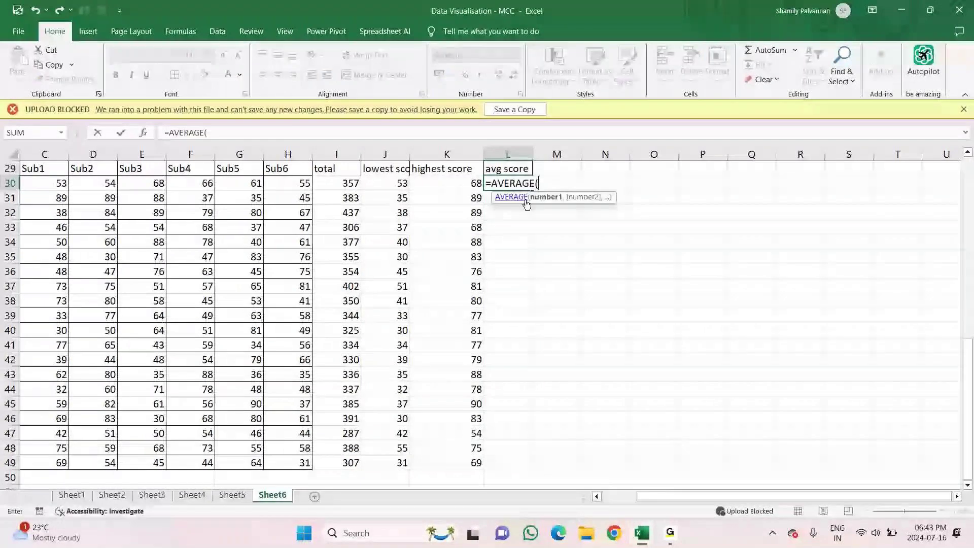
drag(41, 183, 279, 180)
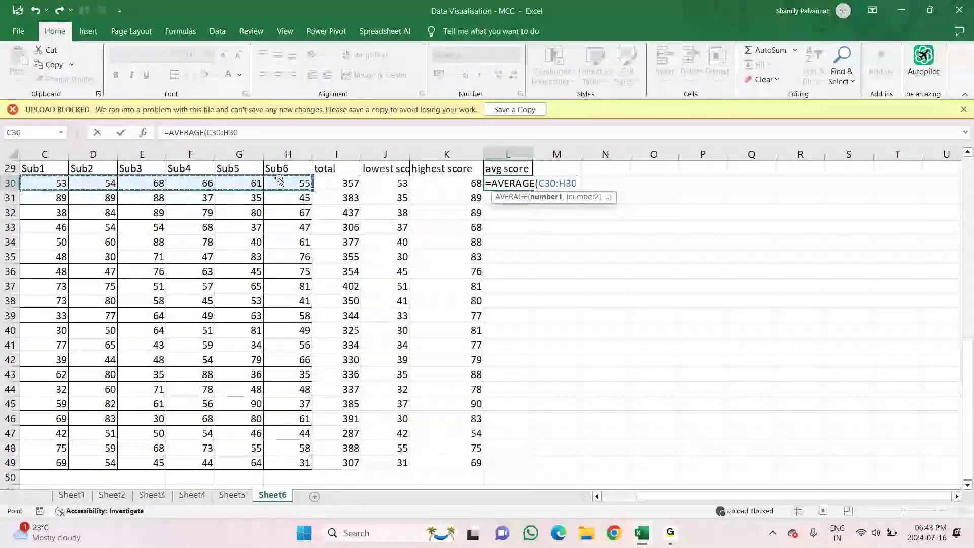
key(Return)
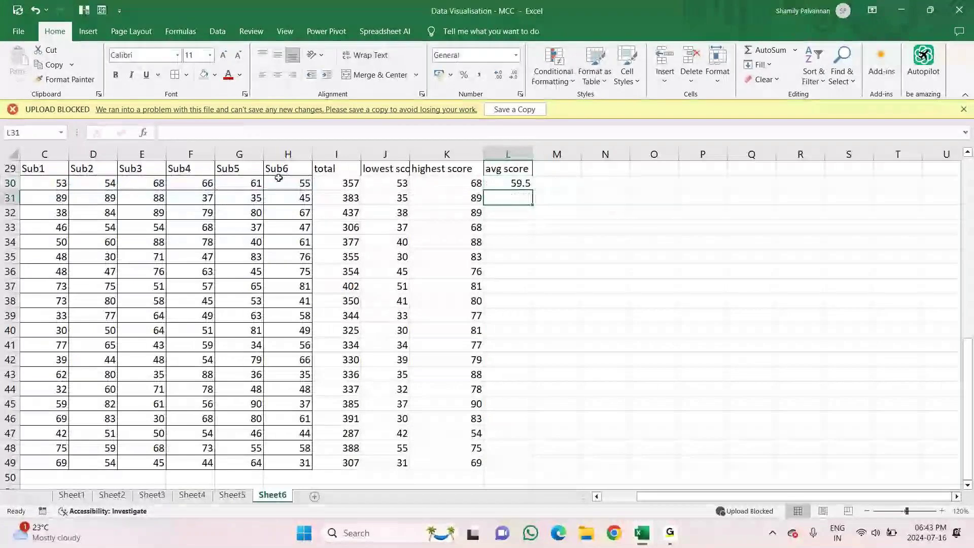
text(=aver)
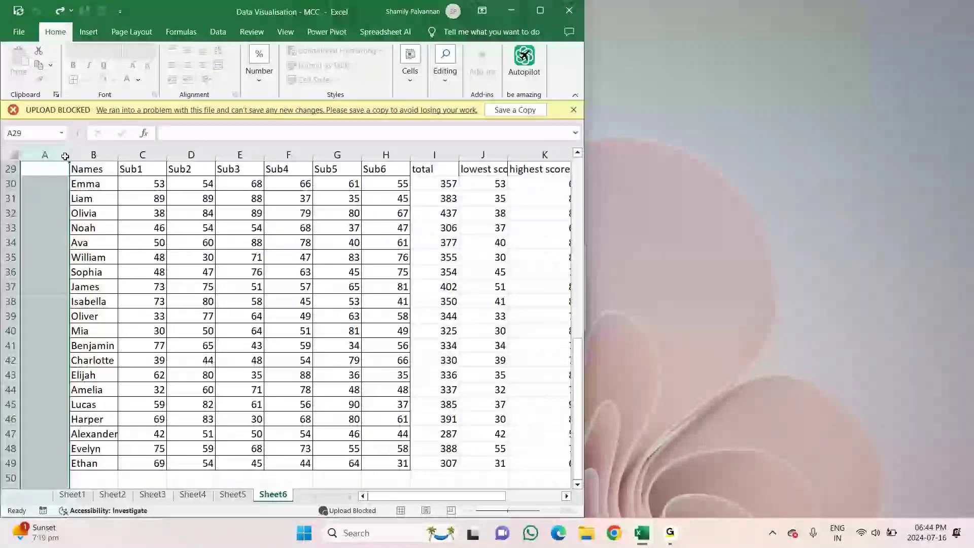
Step: Narrow column A, recheck L30's average formula, and widen the Excel window to full size
drag(65, 156, 44, 156)
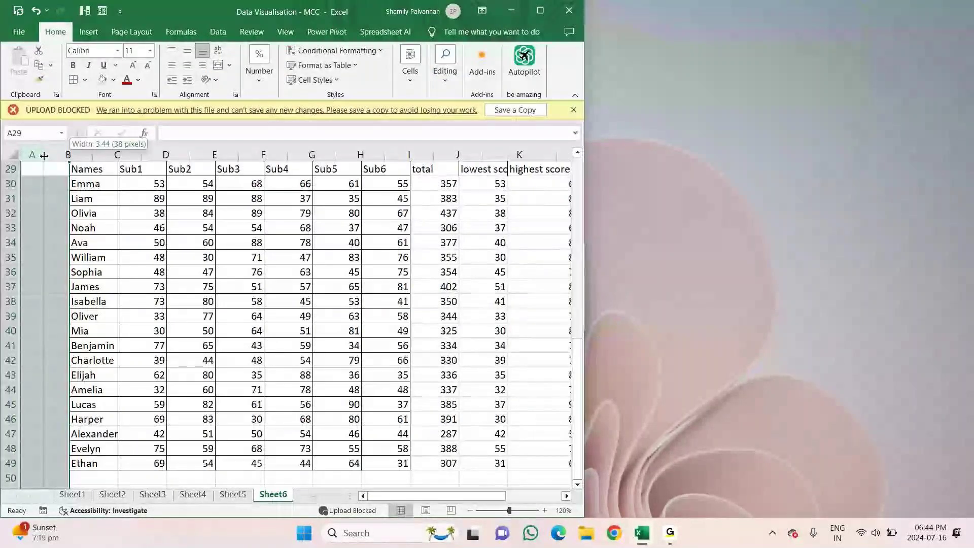
click(567, 495)
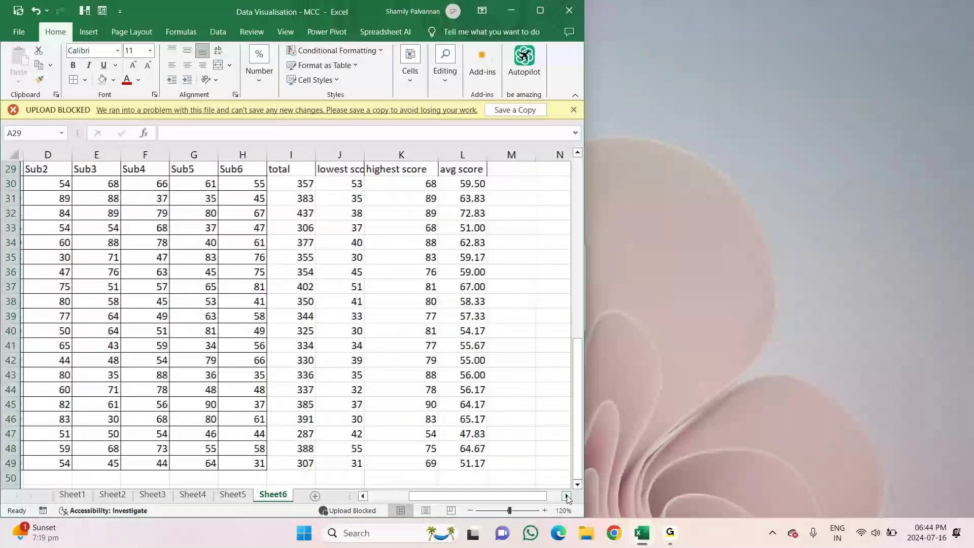
double_click(521, 182)
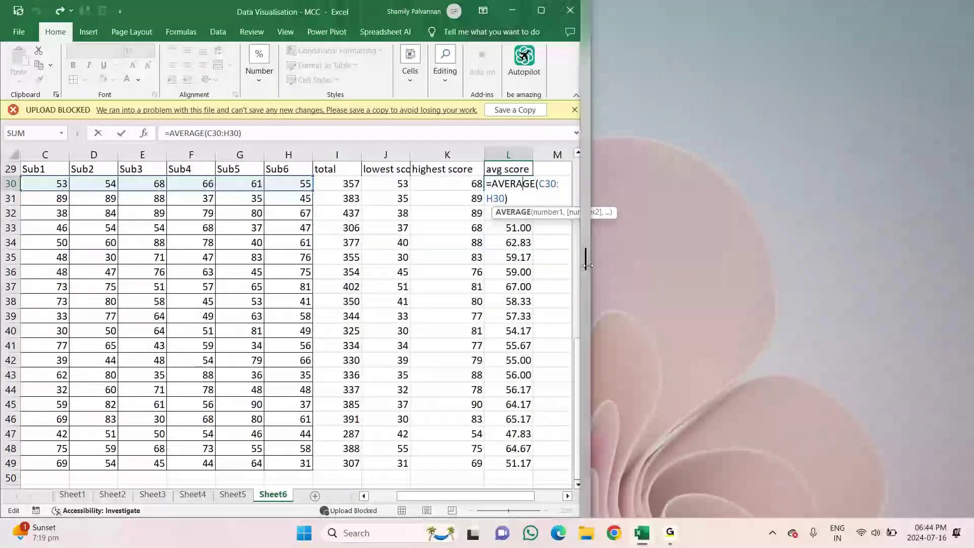
drag(585, 309, 619, 303)
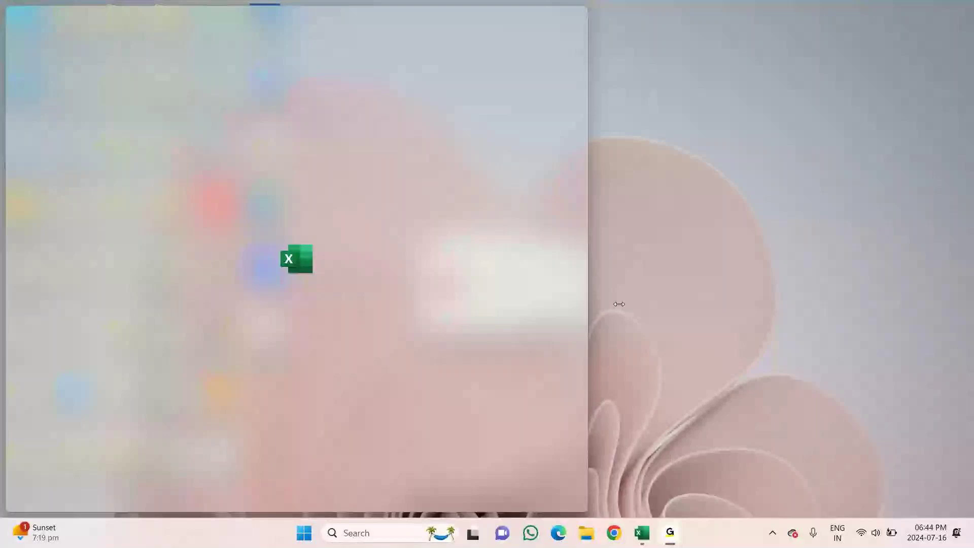
drag(619, 303, 593, 303)
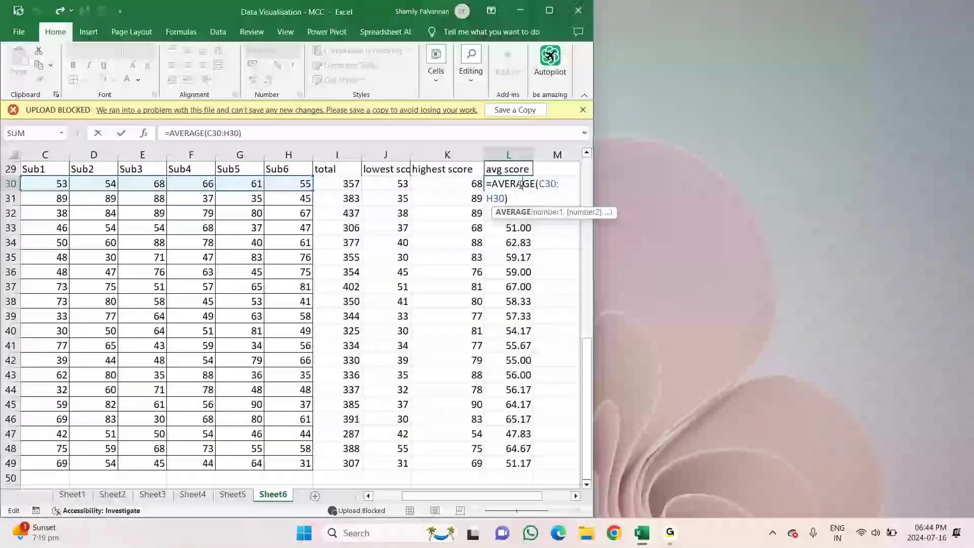
key(Return)
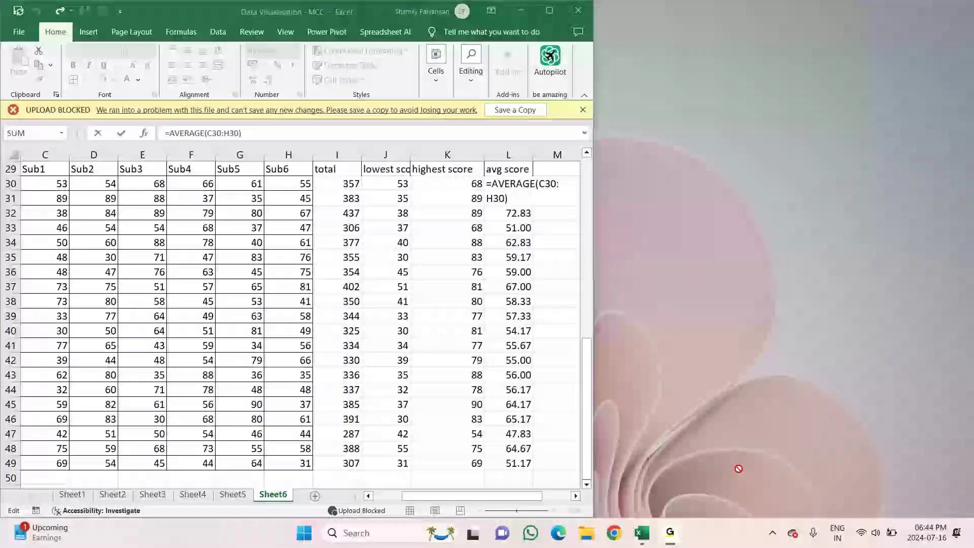
key(Return)
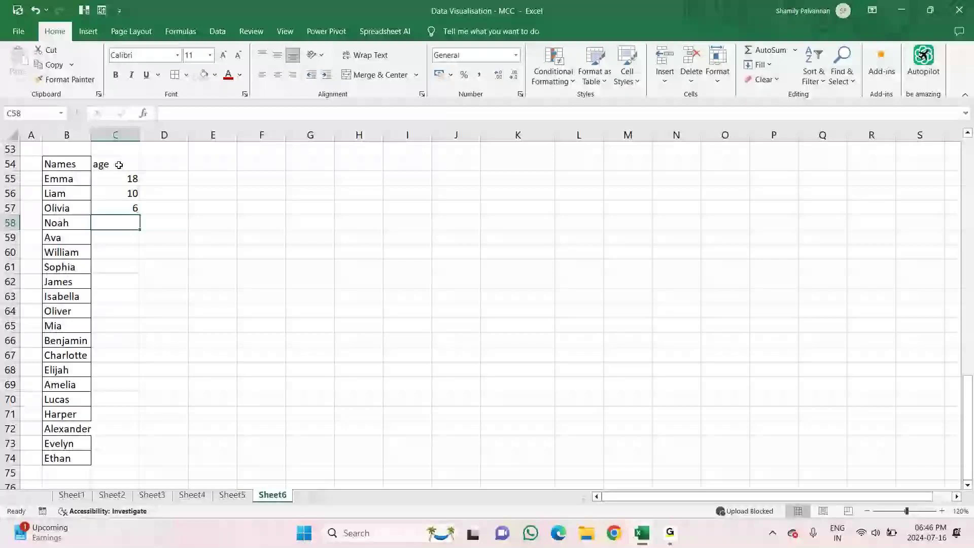
Step: Paste the =RANDBETWEEN(10,50) random age formula into C58
text(=RANDBETWEEN(10,50))
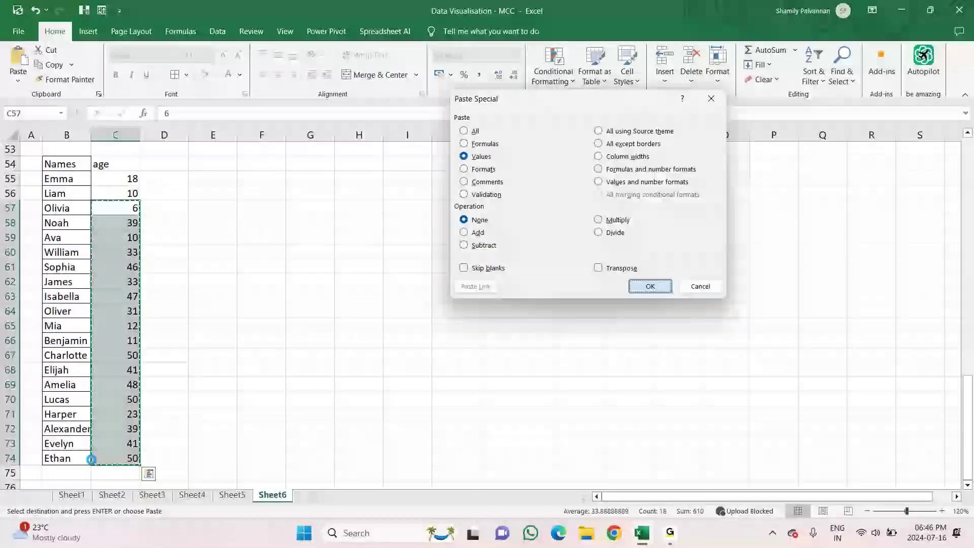
Step: Paste the random ages in C57:C74 back as fixed values
key(Return)
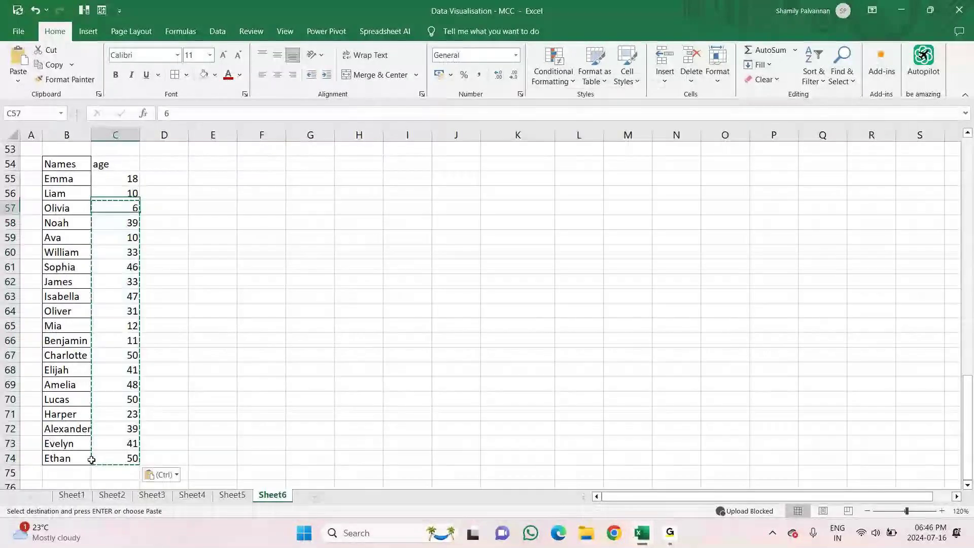
key(Down)
key(Down)
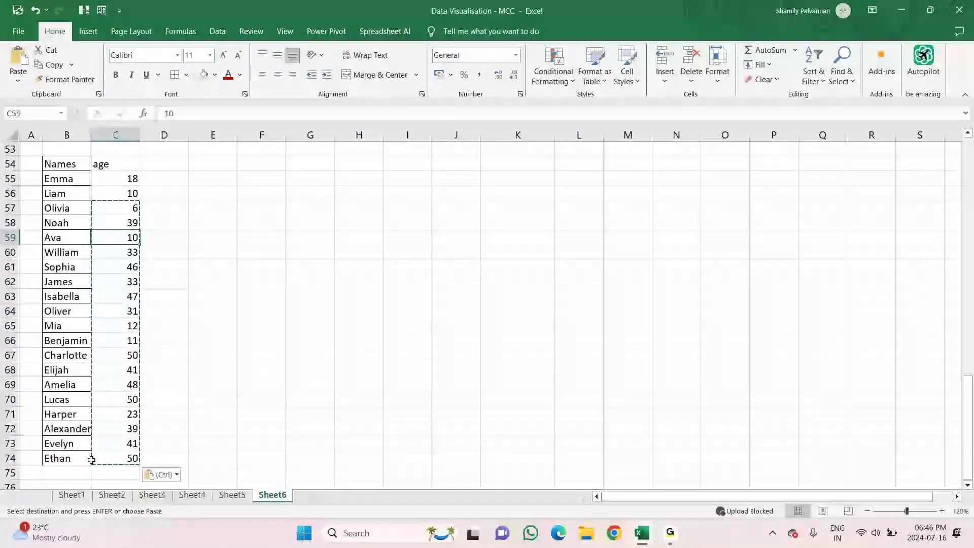
key(Down)
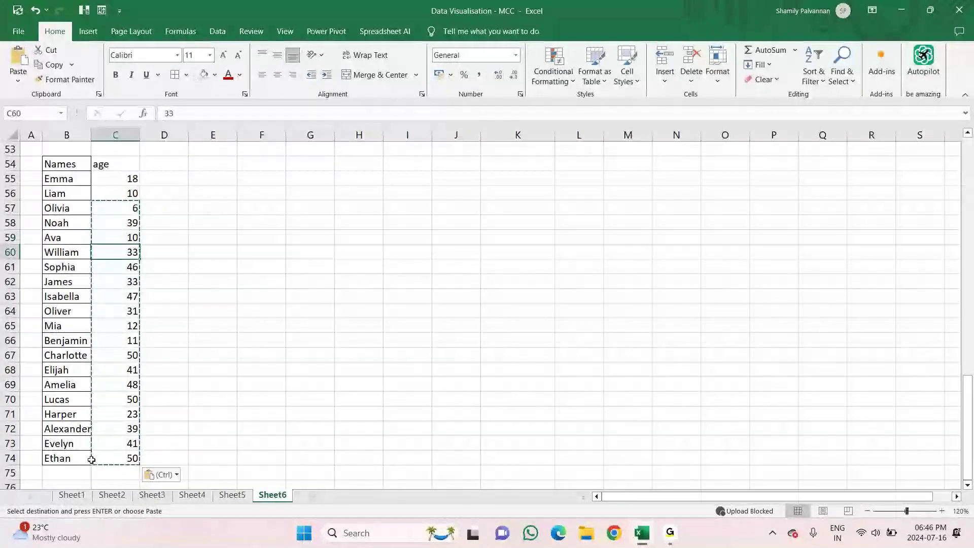
Step: Overwrite the ages in C61, C62 and C71 with 5, 12 and 20
key(Down)
text(5)
key(Return)
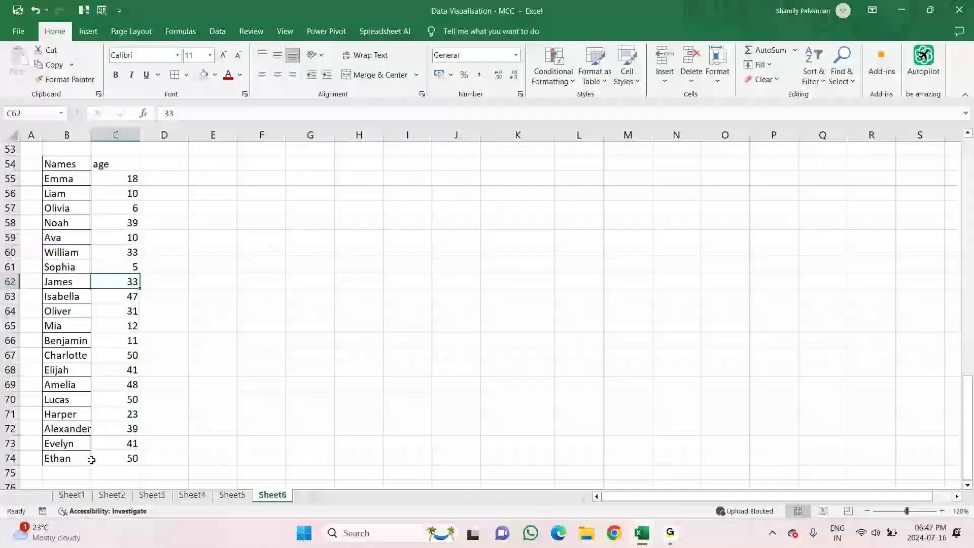
text(12)
key(Return)
key(Down)
key(Down)
key(Down)
key(Down)
key(Down)
key(Down)
key(Down)
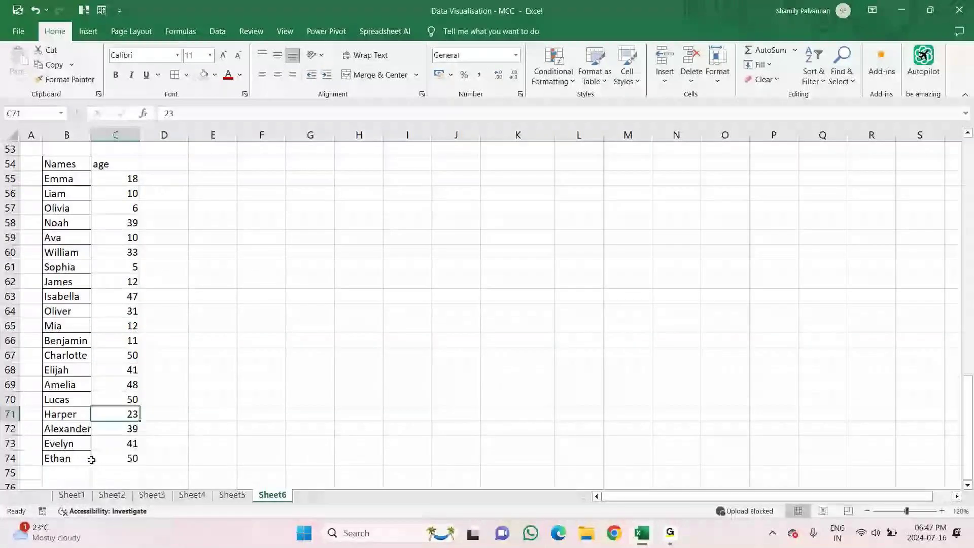
text(20)
key(Return)
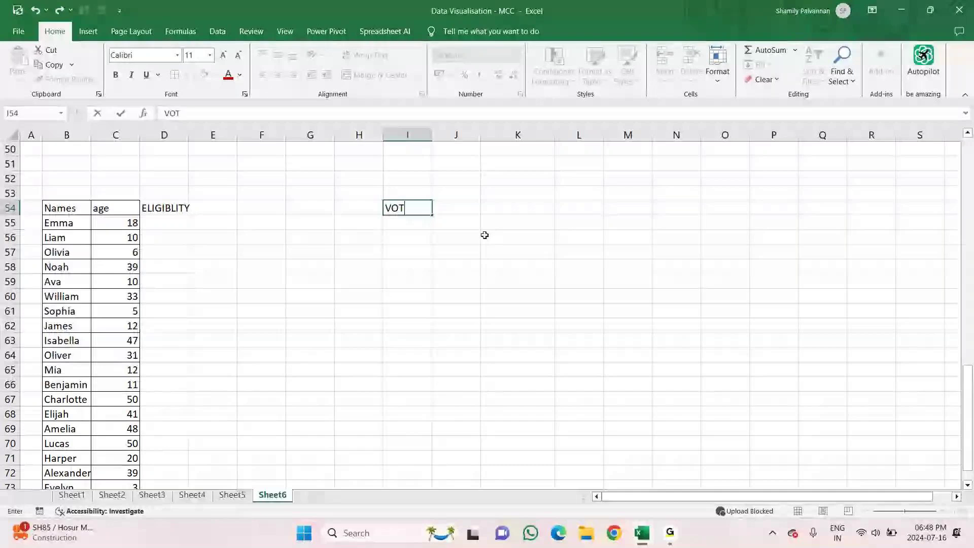
Step: Complete the VOTING RIGHT AGE LIMIT heading, set the >=18 criterion in I55, then select D55
text(ING RIGHT AGE LIMIT)
key(Return)
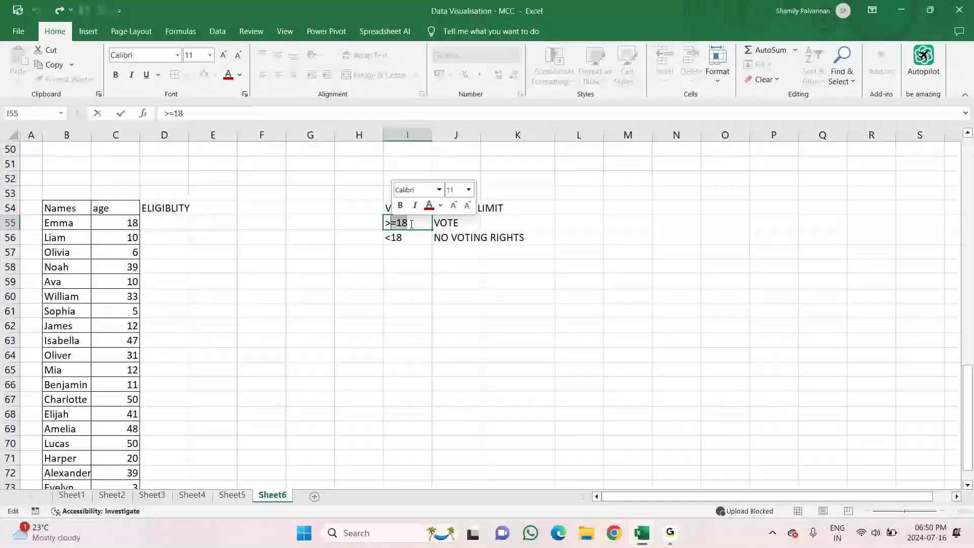
drag(412, 224, 374, 219)
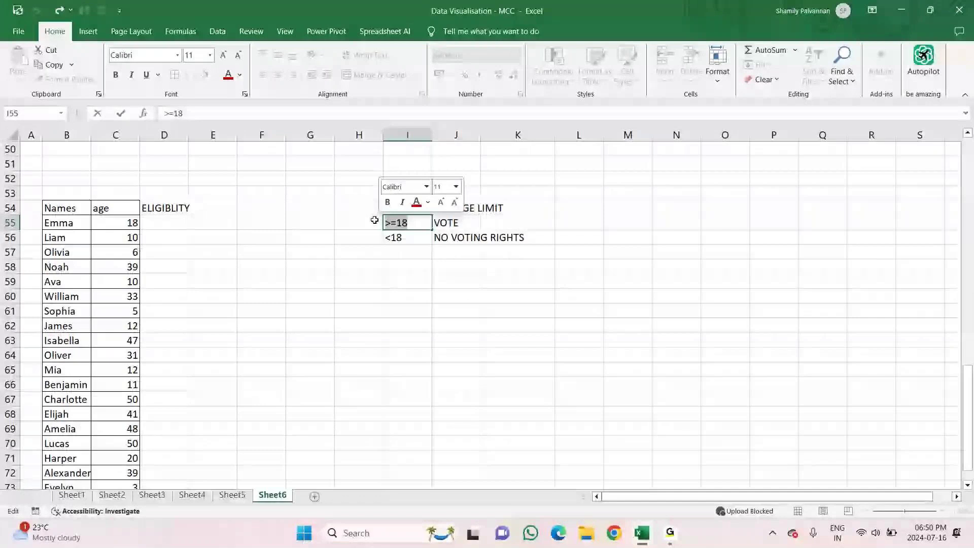
key(Return)
scroll(338, 258, down, 1)
click(151, 182)
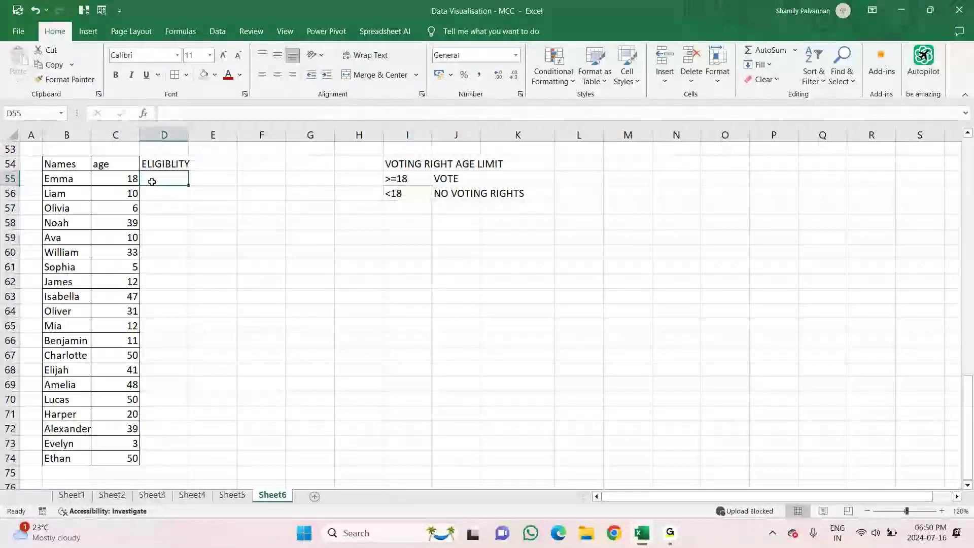
Step: Start a formula with = in D55, then minimize the Excel window
text(=)
key(super+Down)
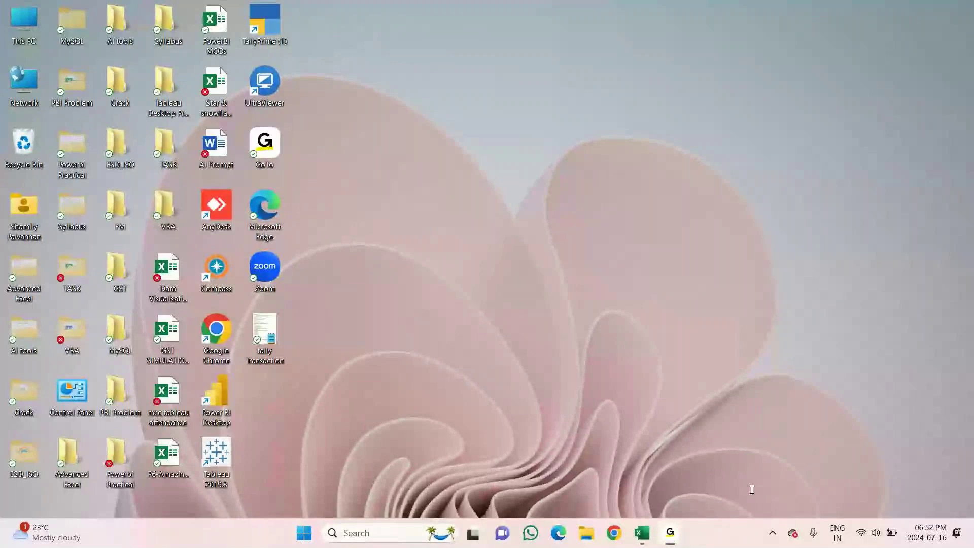
mouse_move(641, 533)
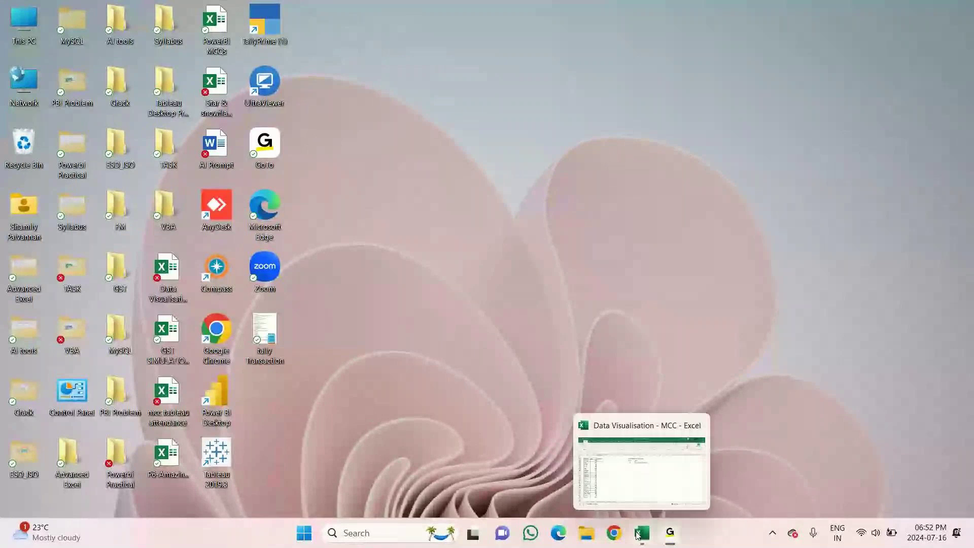
Step: Restore the Excel window to full screen and enter Eligible in K55
click(638, 534)
mouse_move(930, 11)
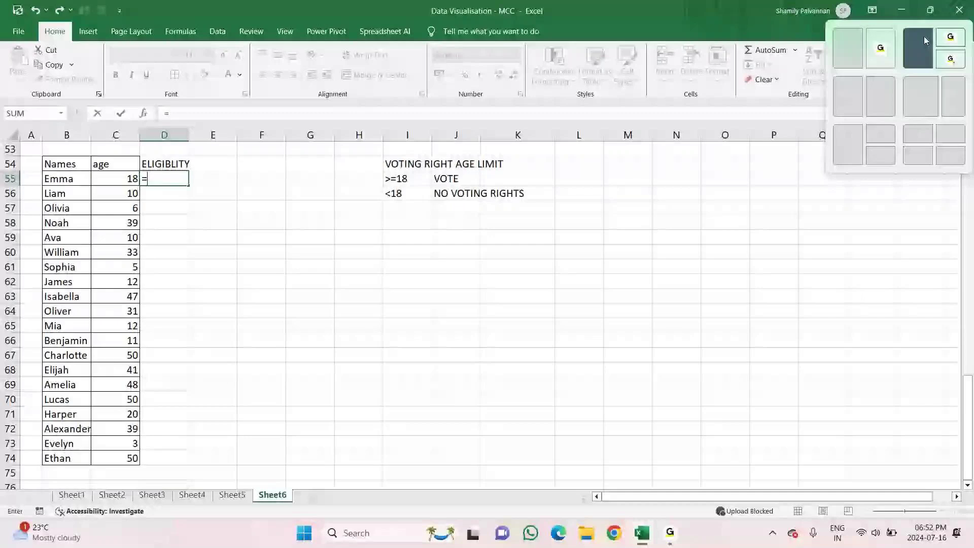
click(924, 35)
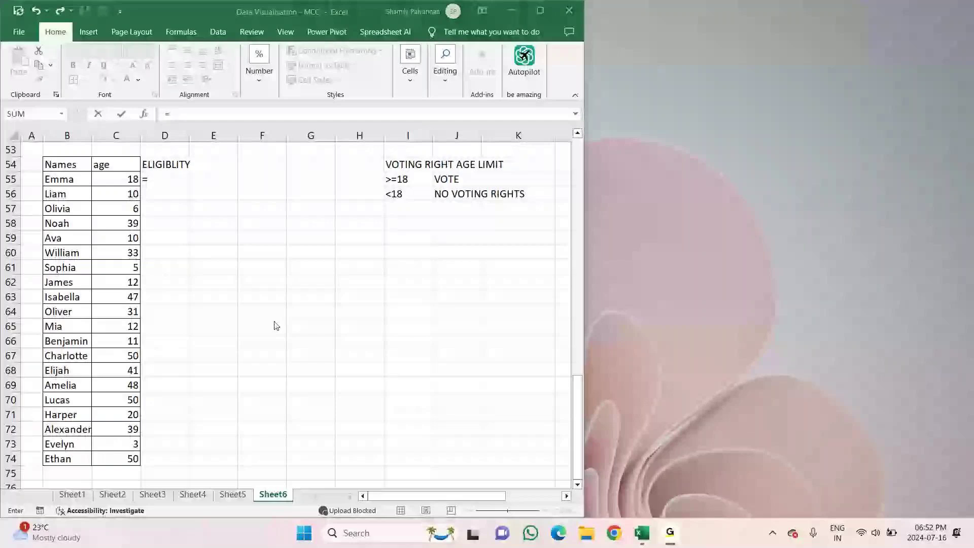
click(541, 11)
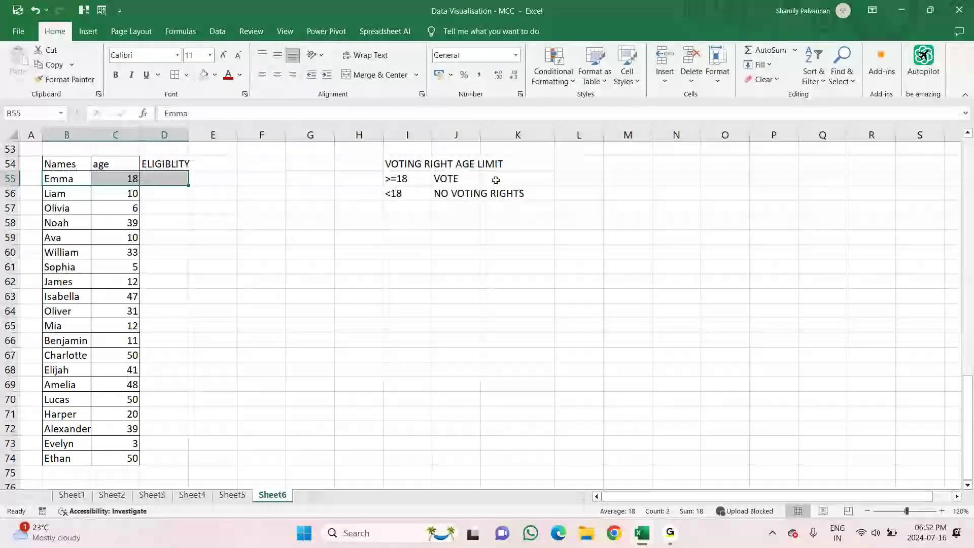
click(495, 180)
text(Eligible)
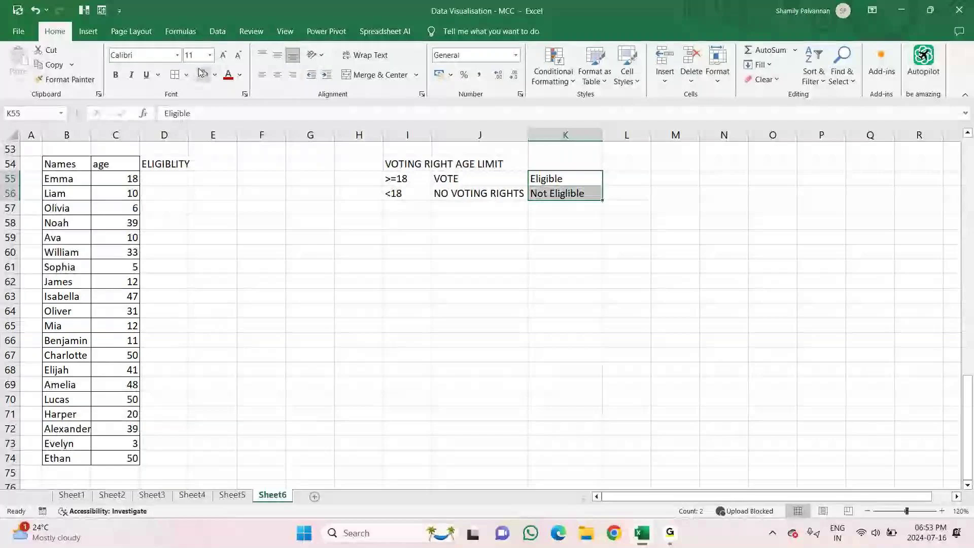
Step: Select the VOTE rule row H55:K55, then Emma's name, age and eligibility cells
drag(359, 178, 586, 178)
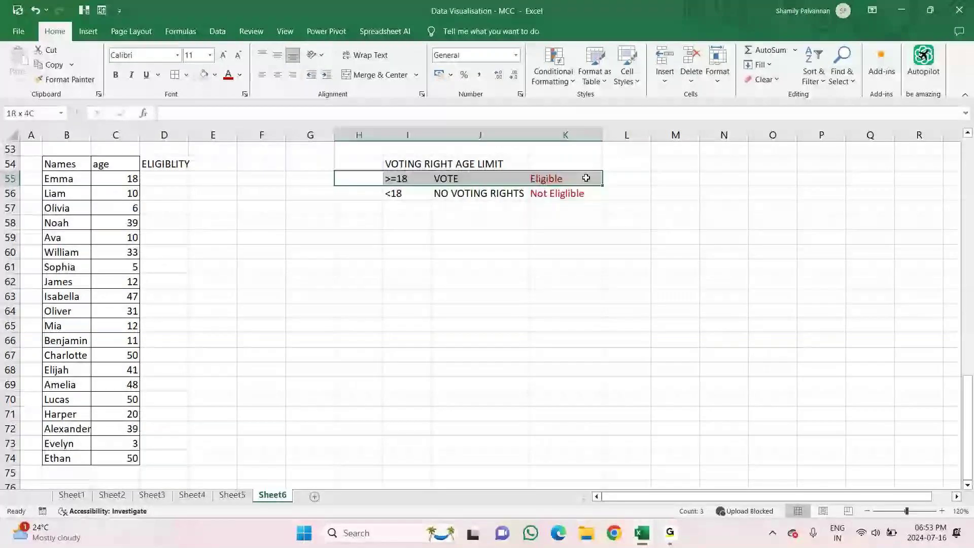
drag(55, 178, 141, 187)
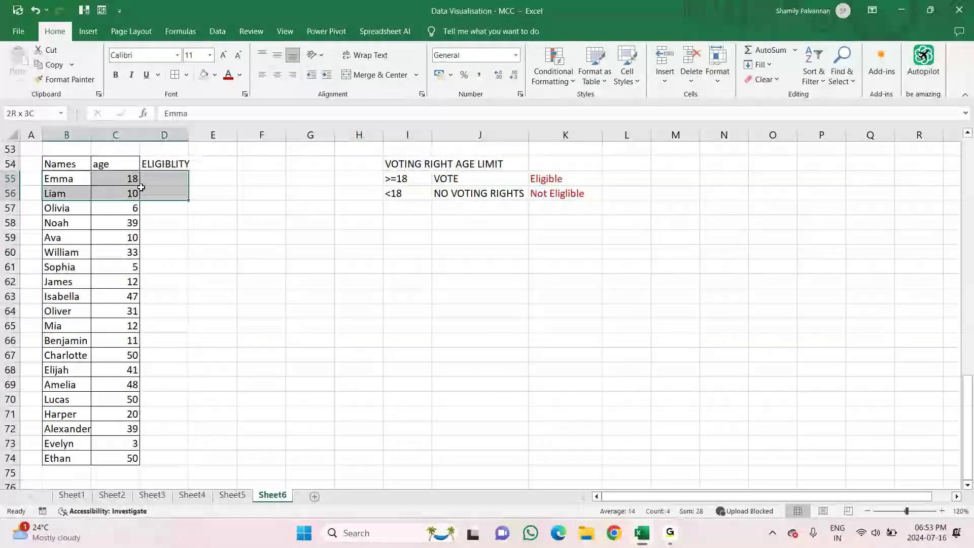
drag(141, 187, 153, 180)
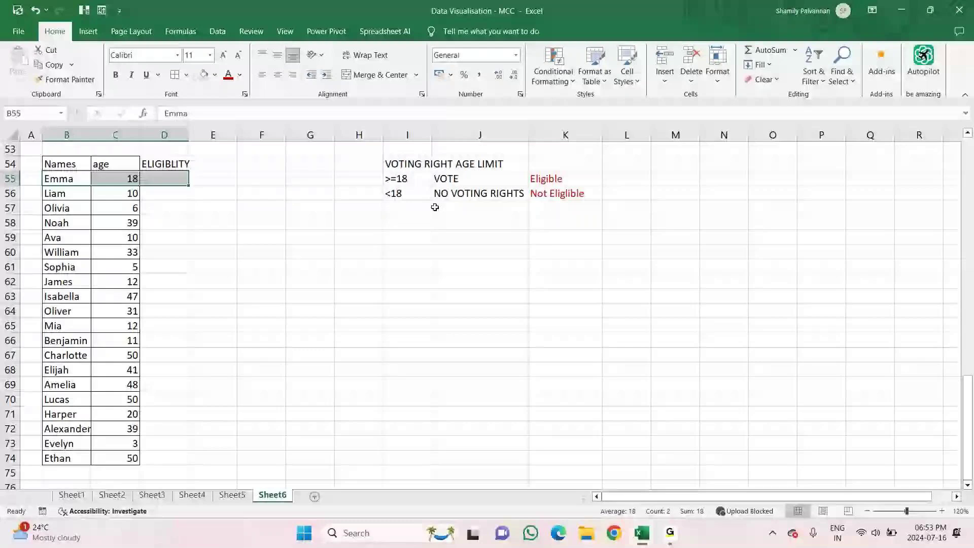
Step: Begin =IF( in D55 using Emma's age in C55 as the test
click(164, 179)
text(=IF()
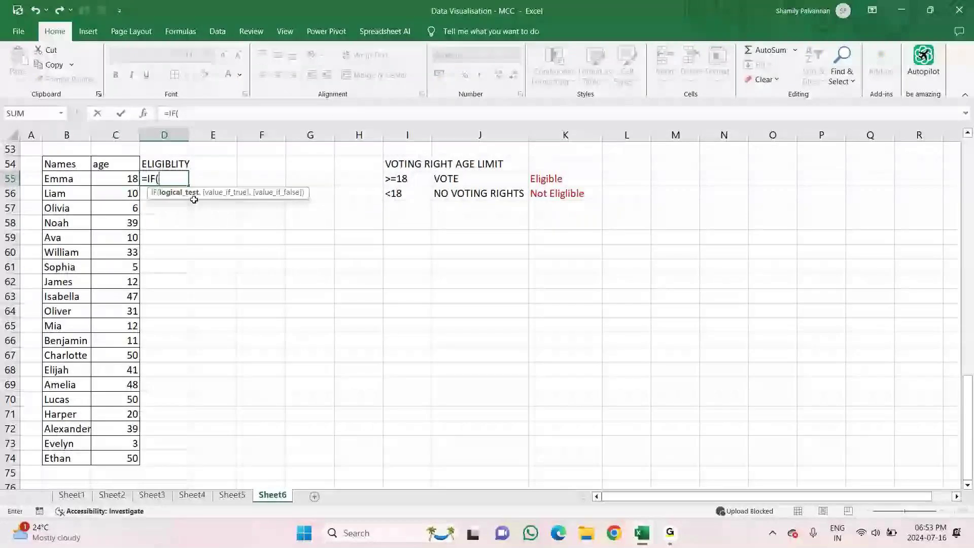
key(BackSpace)
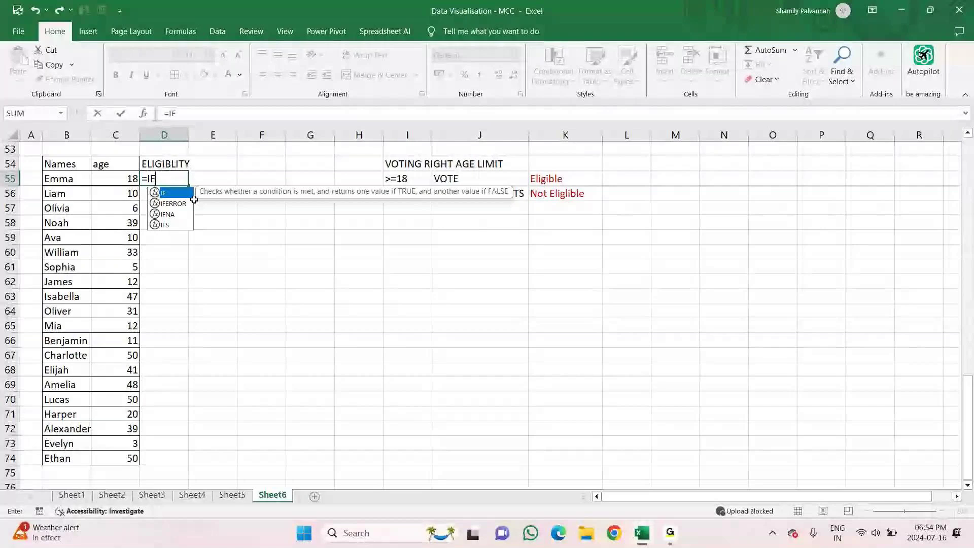
text(()
click(120, 178)
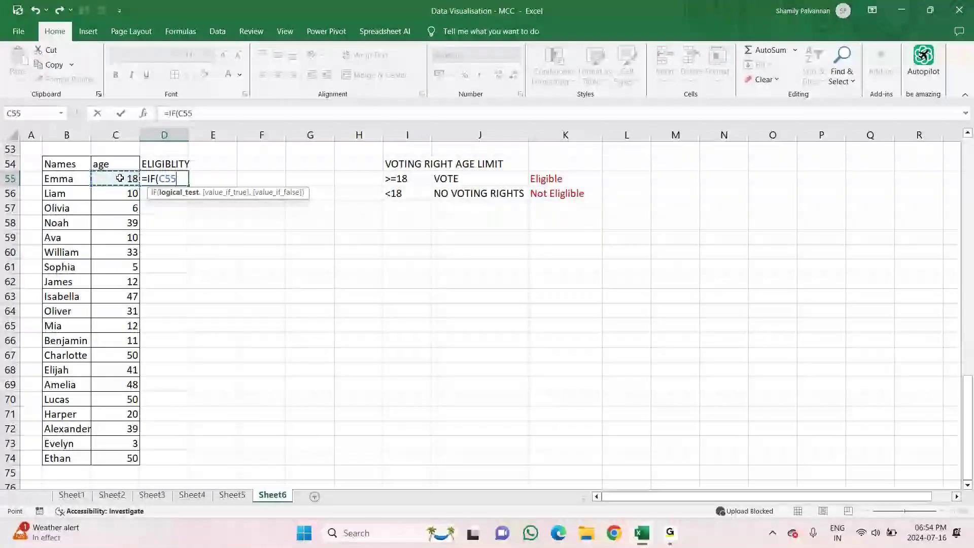
Step: Finish D55 as =IF(C55>=18,"Eligilble","Not Eligible") and start changing Emma's age
text(>=)
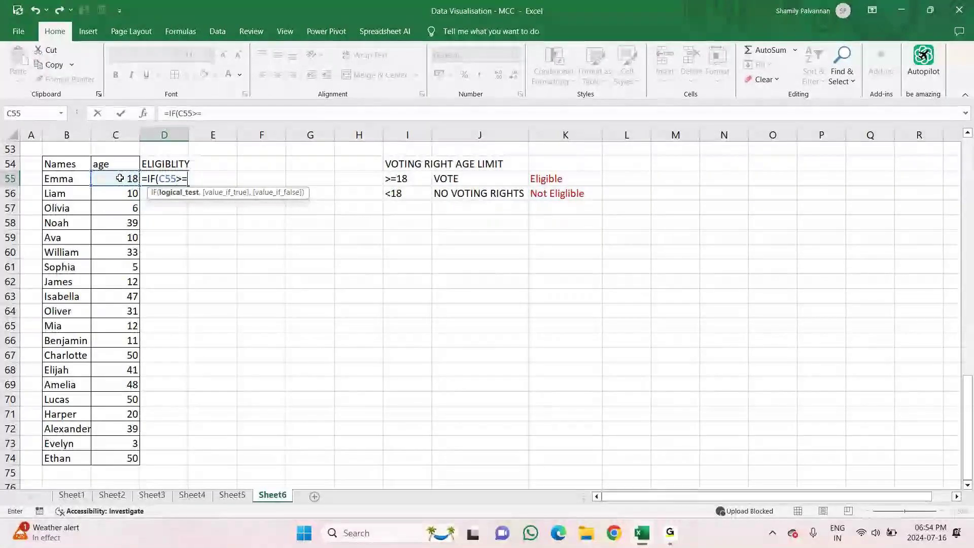
text(18)
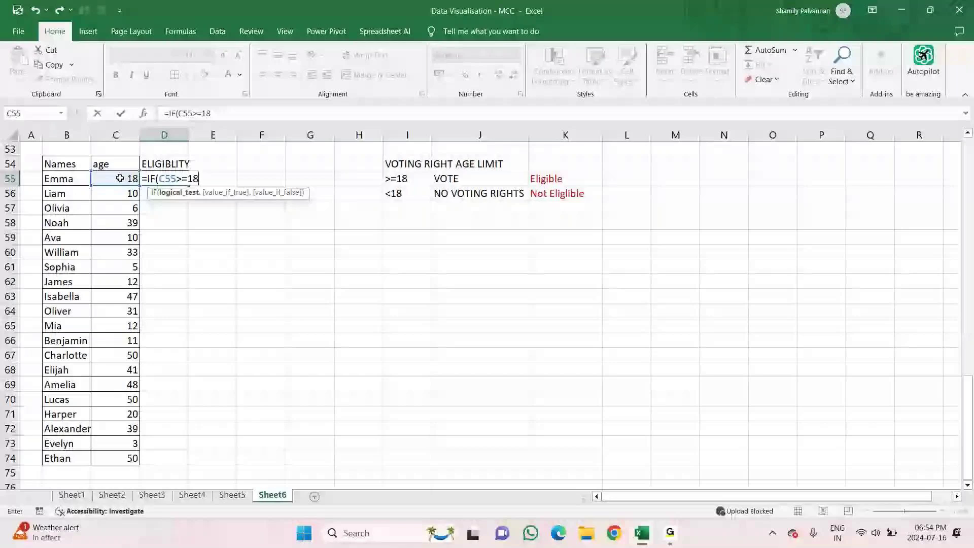
text(,)
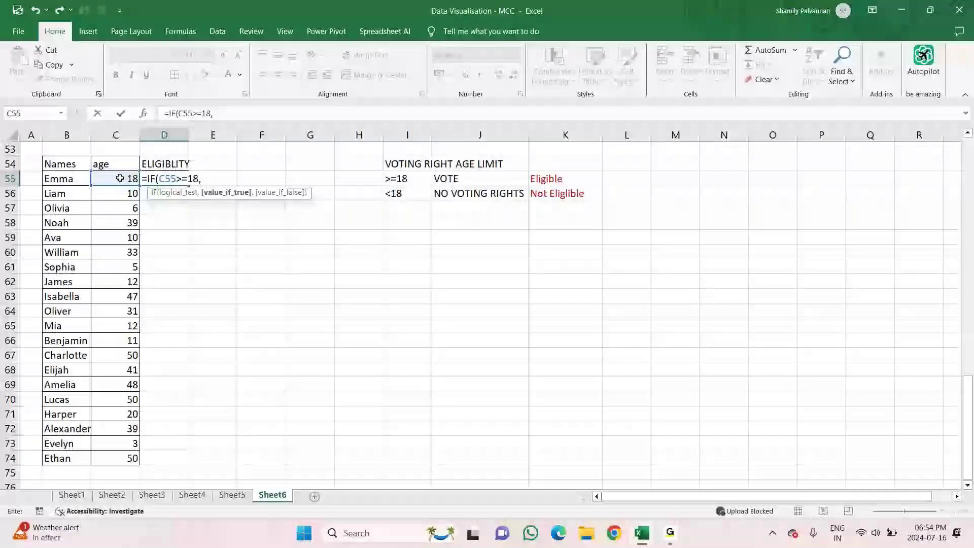
text("Eligilble")
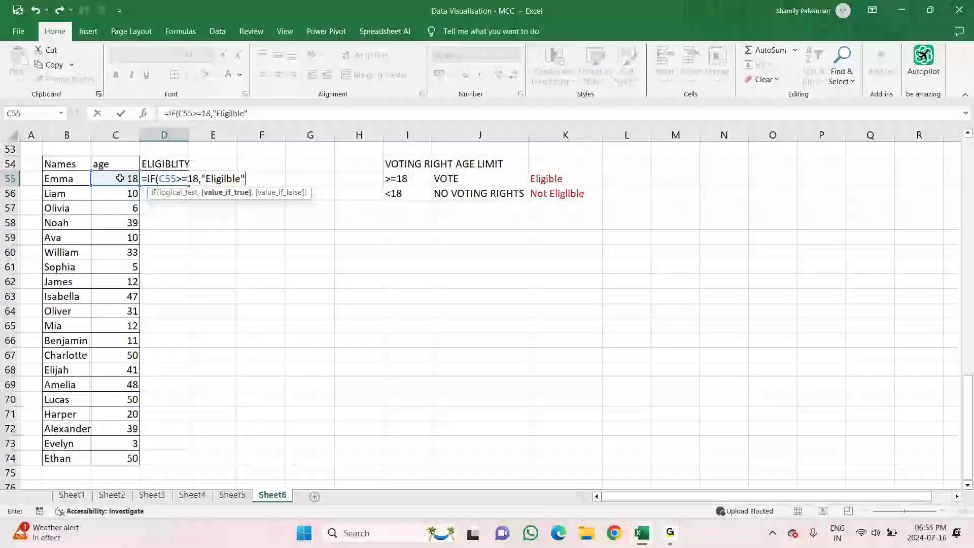
text(,")
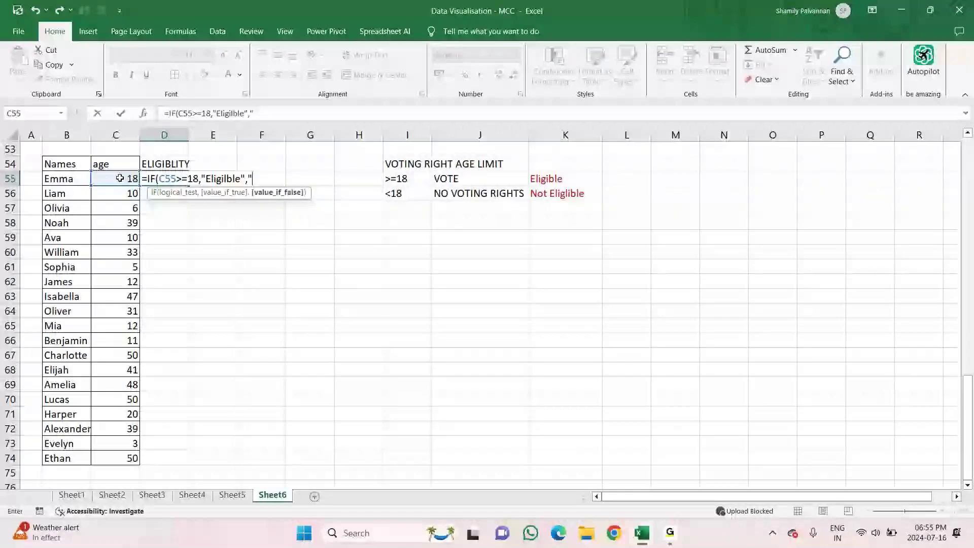
text(Not Elig)
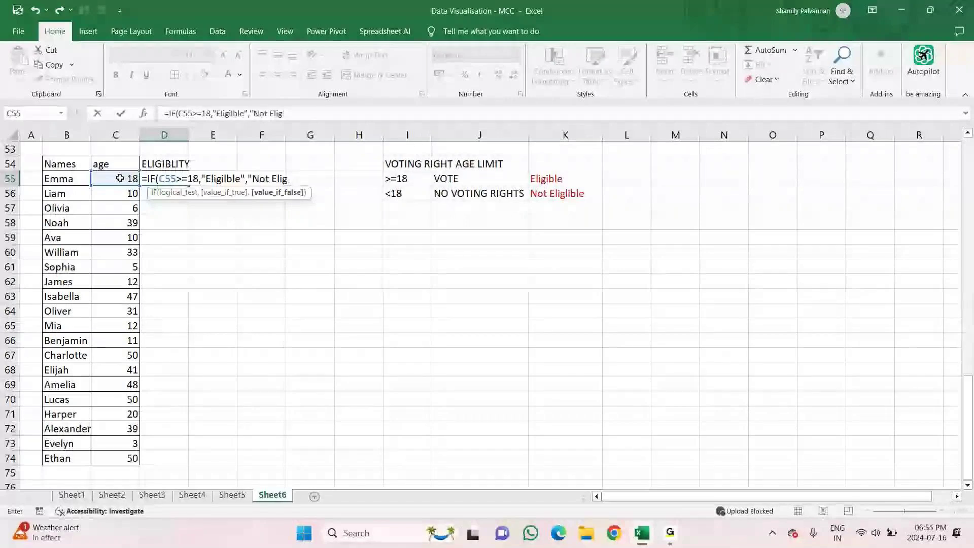
text(b)
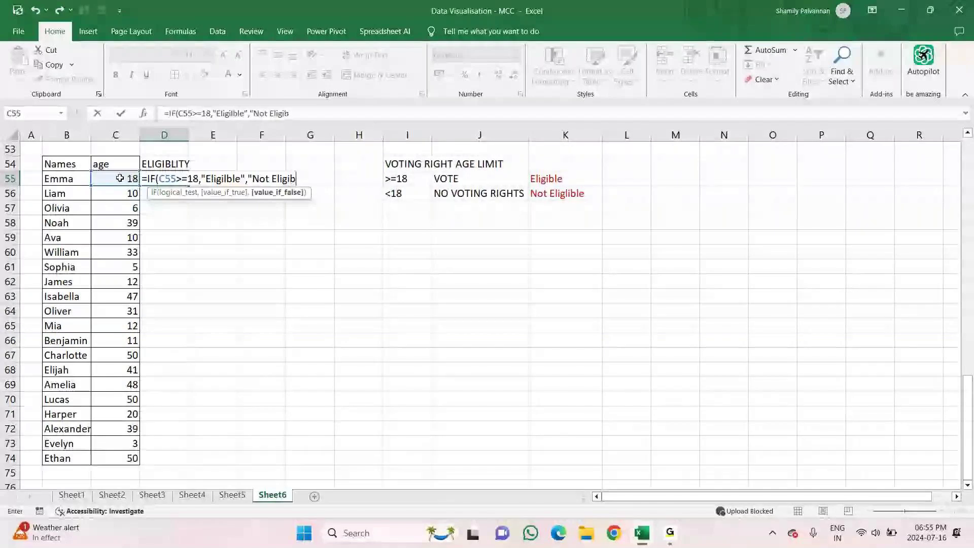
text(le"))
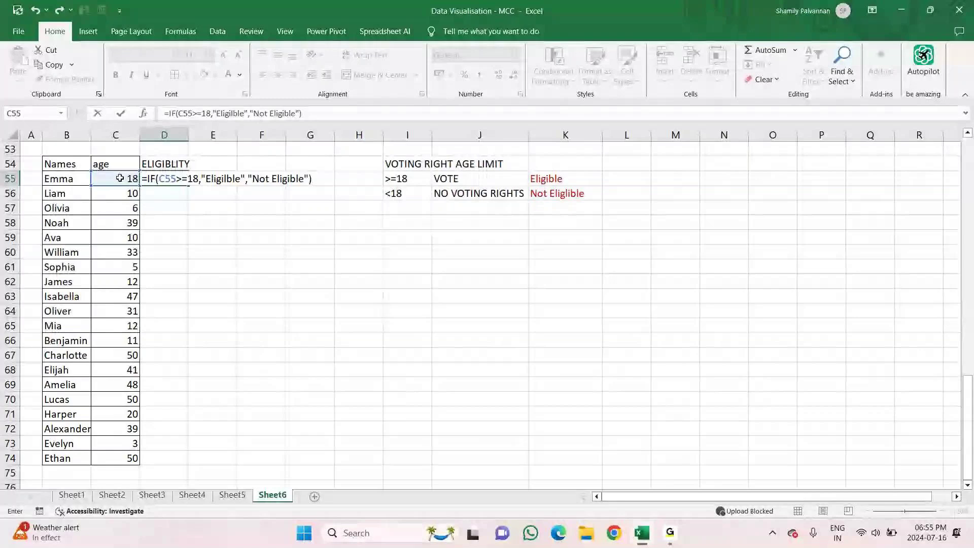
click(120, 178)
text(5)
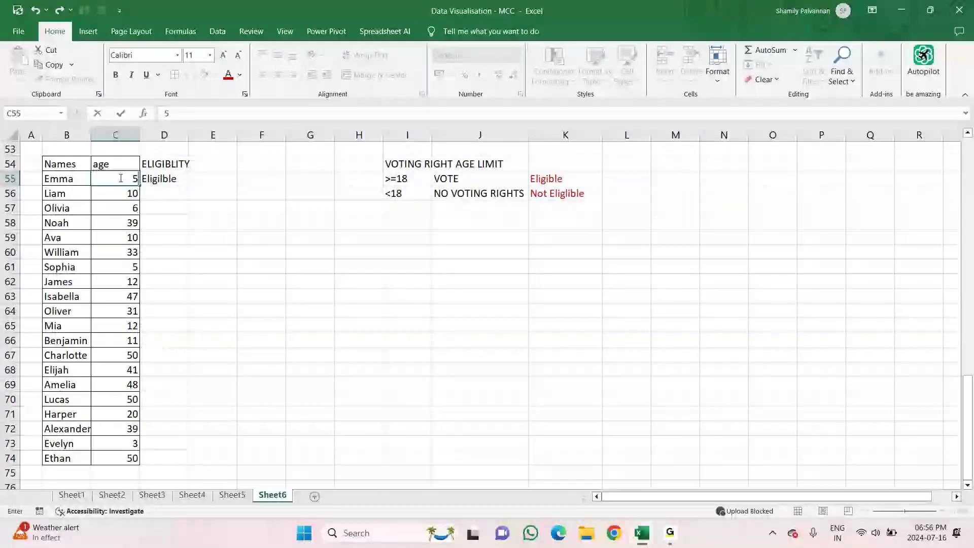
Step: Test the formula with Emma's age at 17, restore it to 18, then start =IF( in D56
key(BackSpace)
text(17)
key(Return)
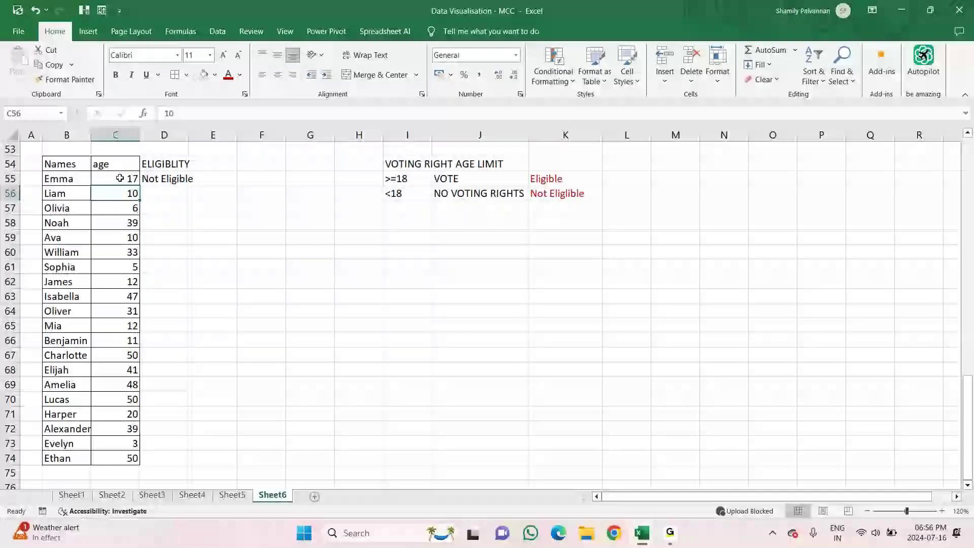
click(120, 178)
text(18)
key(Return)
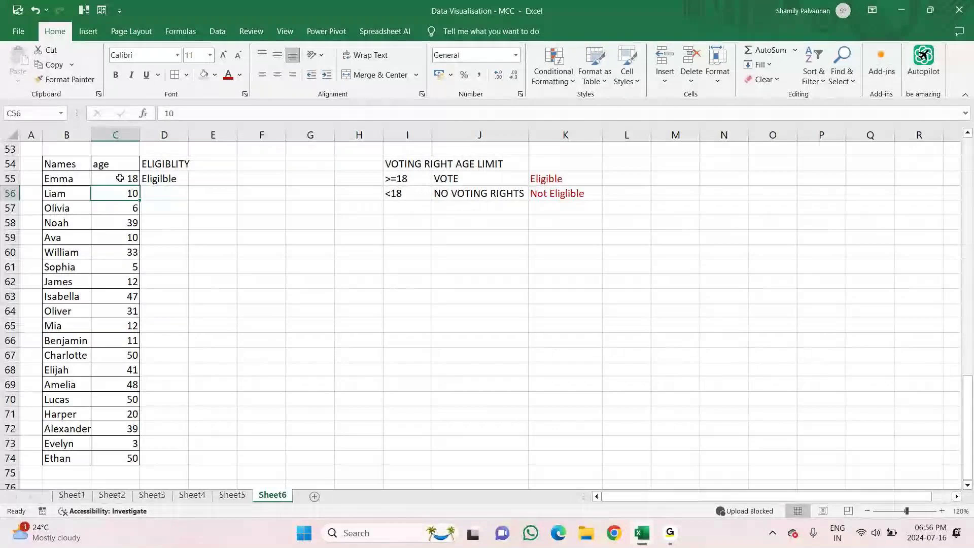
key(Right)
text(=)
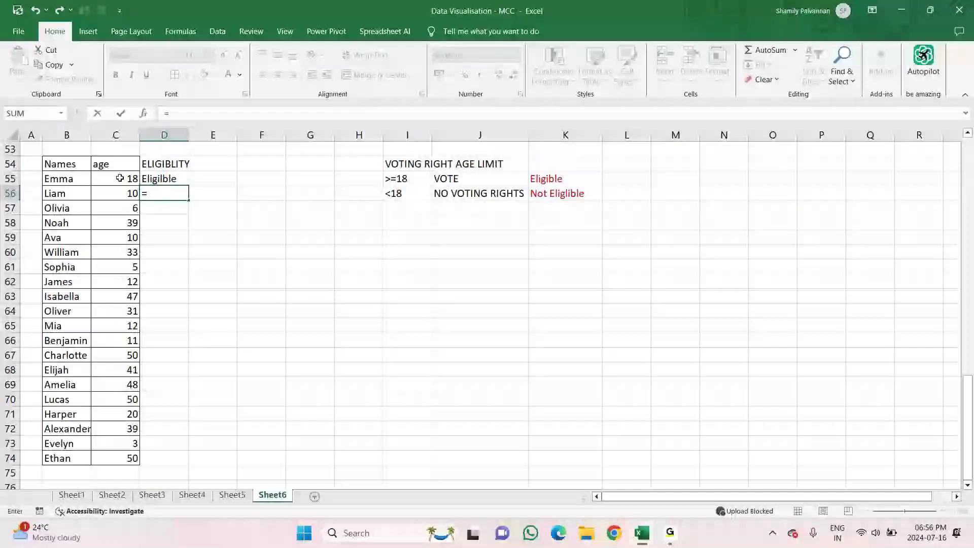
text(IF()
Step: Enter =IF(C56>=18,"Eligible","Not Eligible") in D56 and fill it down to D74
key(Left)
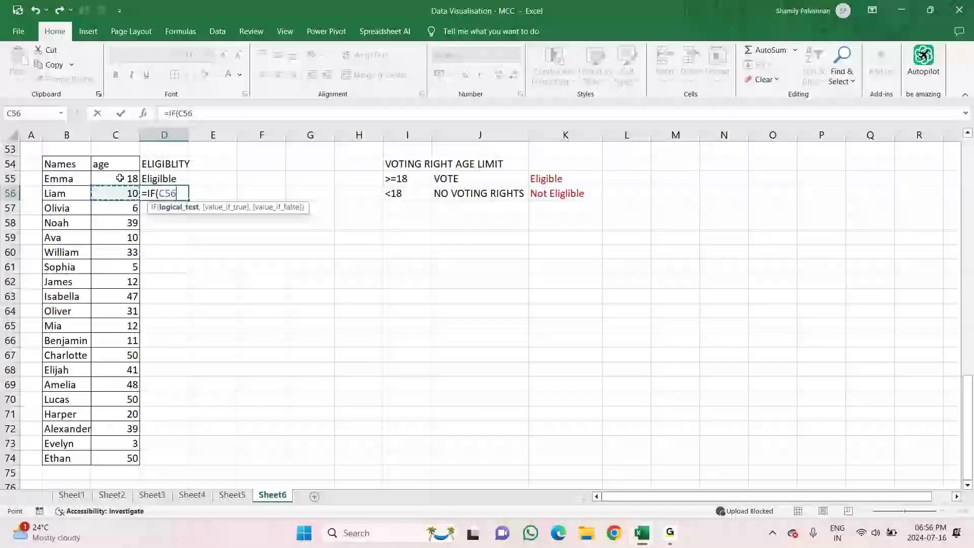
text(>=18,")
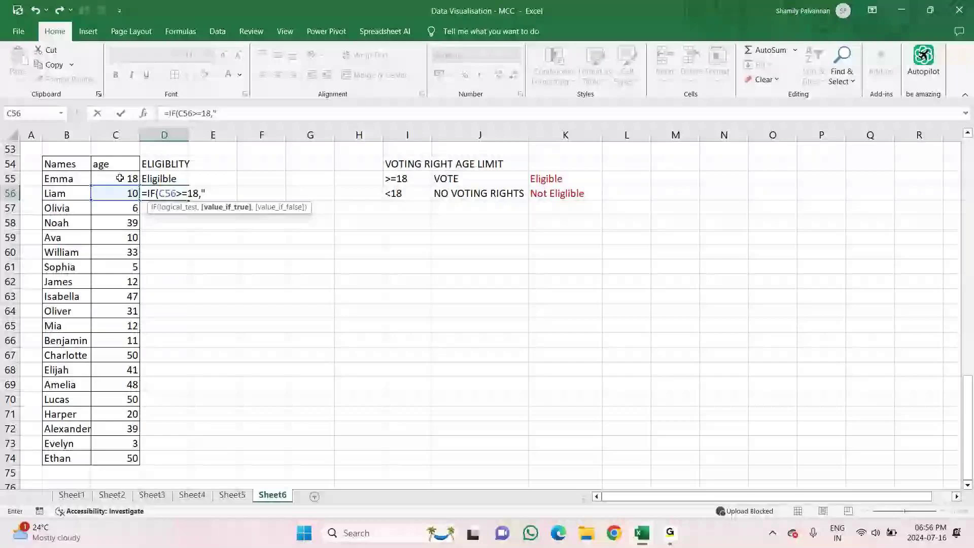
text(Eligible","Not e)
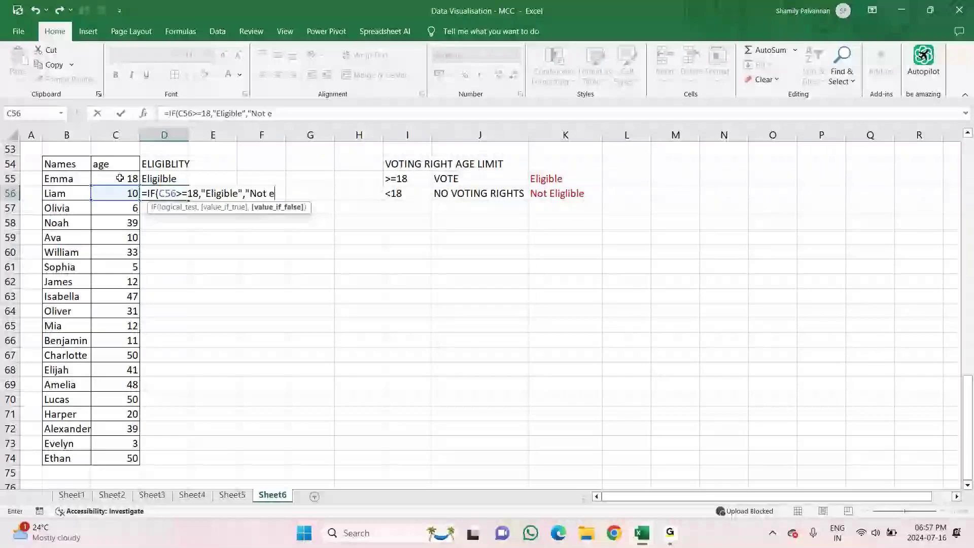
key(BackSpace)
text(Eligible"))
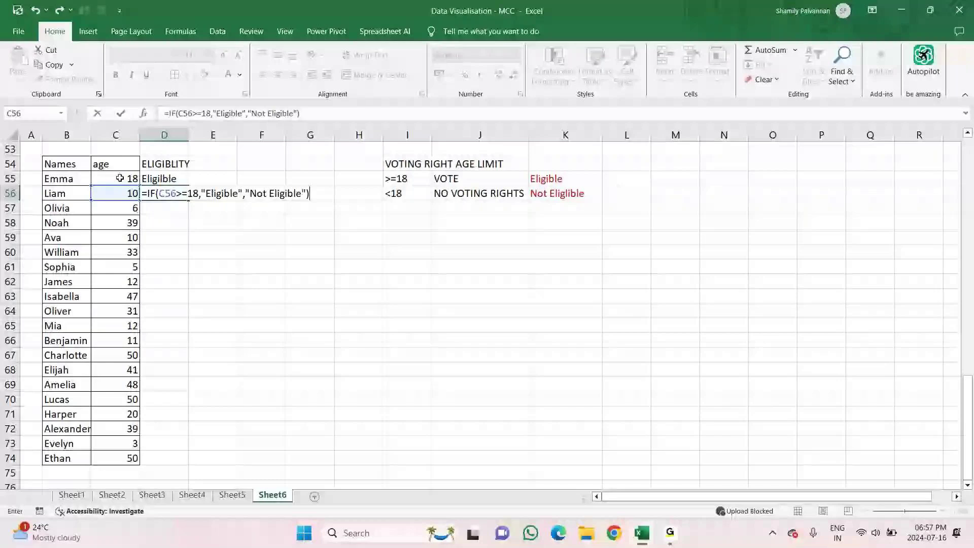
key(ctrl+Return)
double_click(188, 199)
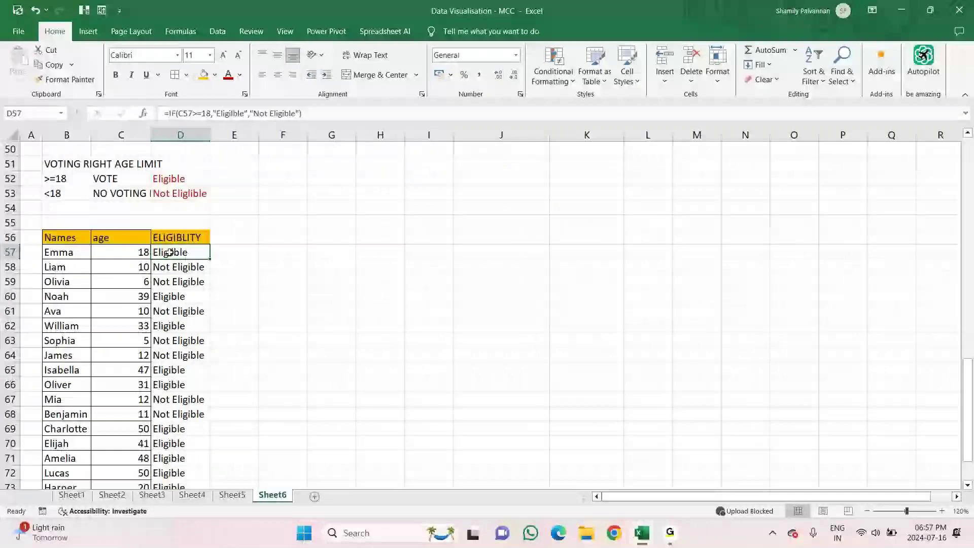
Step: Open the IF formula in D57 for editing, then use the title-bar window controls
double_click(169, 252)
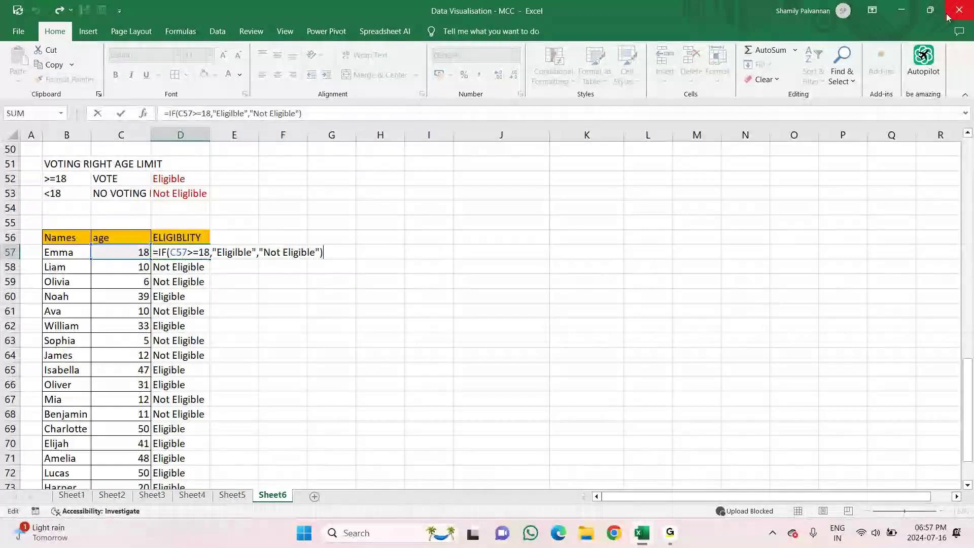
click(933, 10)
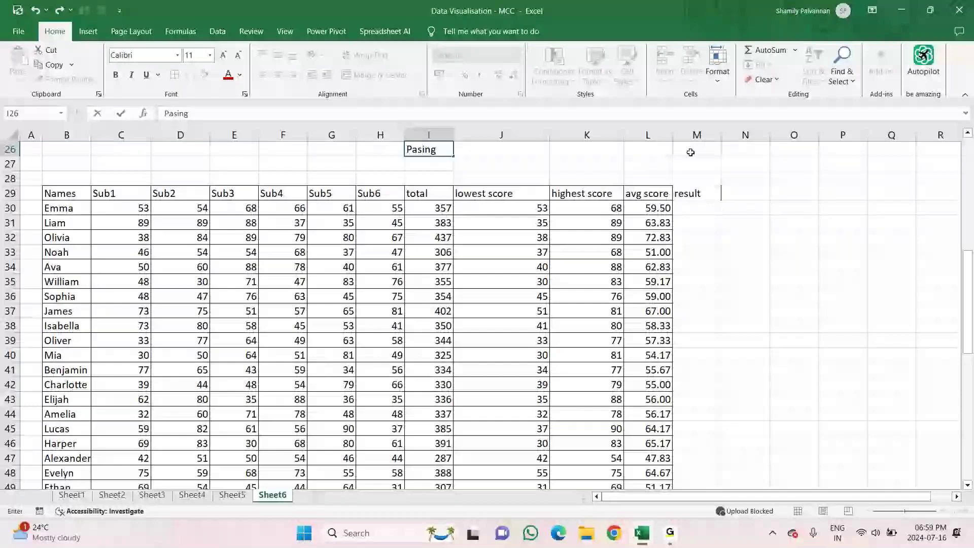
Step: Cancel the unfinished edit in cell I26
key(Escape)
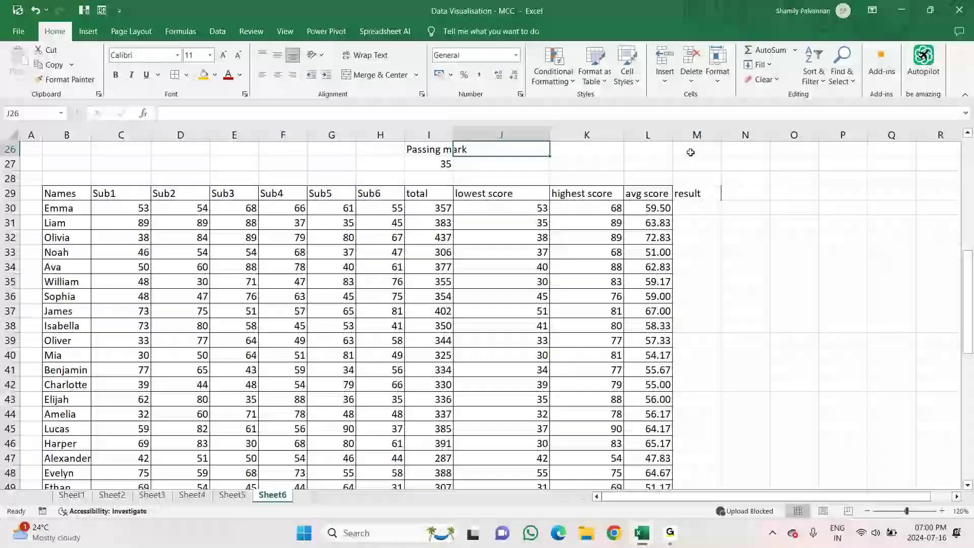
Step: Rewrite I26 as 'in all the subject if the score is >=35, PASS' and begin the I27 fail rule
key(Left)
key(F2)
key(Home)
text(in)
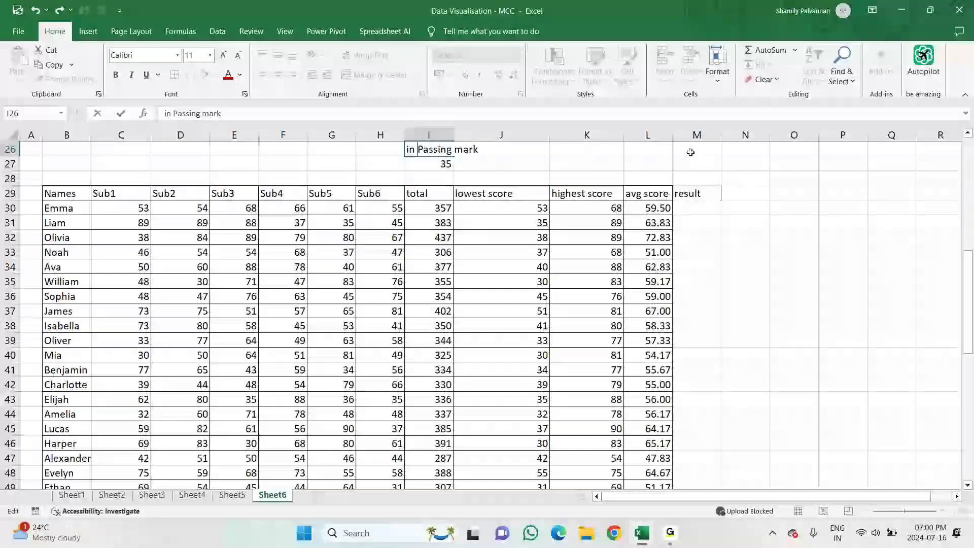
text(all the subject if)
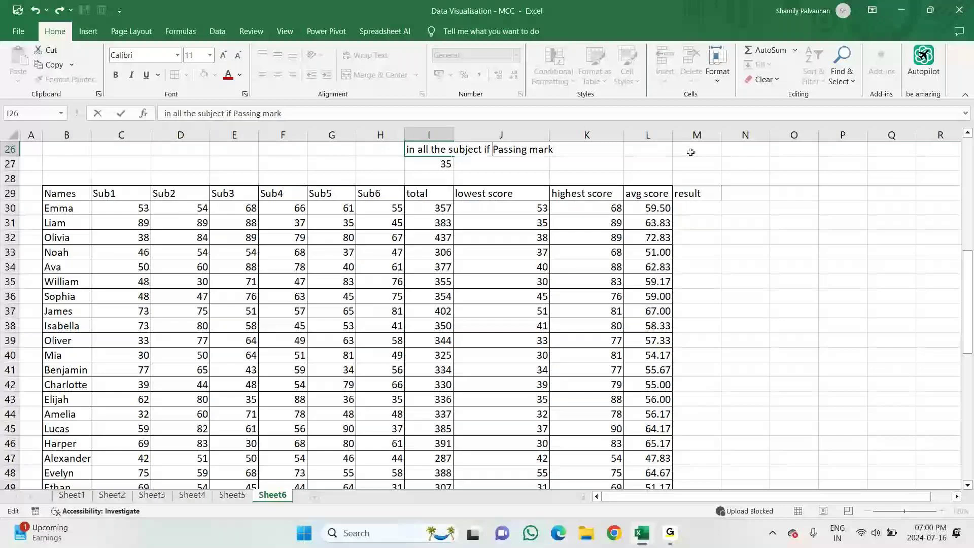
text(the score is >=35)
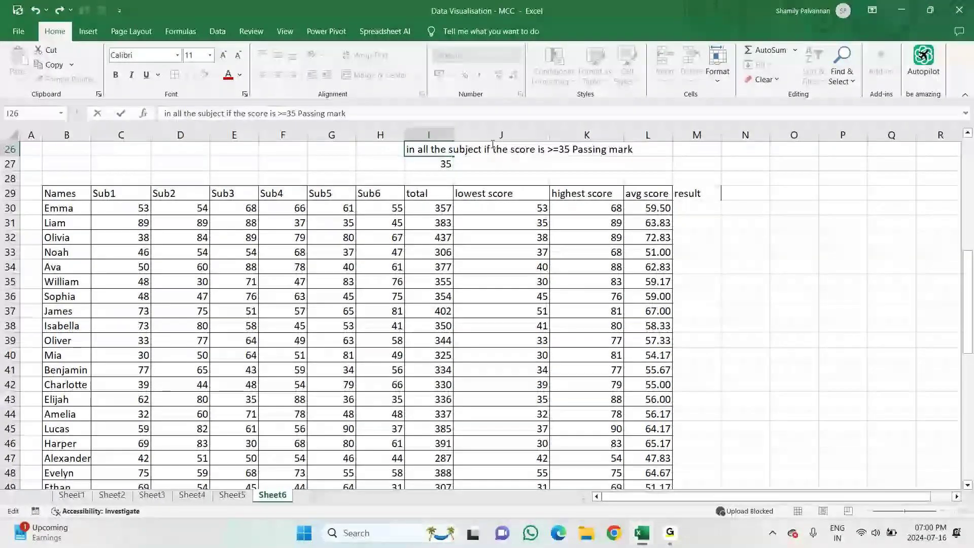
key(BackSpace)
key(BackSpace)
key(BackSpace)
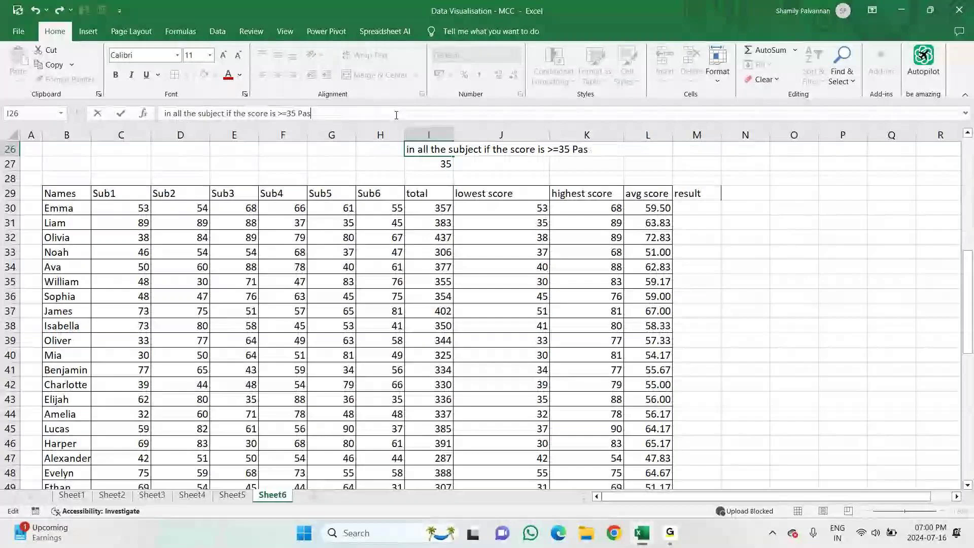
key(BackSpace)
key(BackSpace)
key(BackSpace)
text(,)
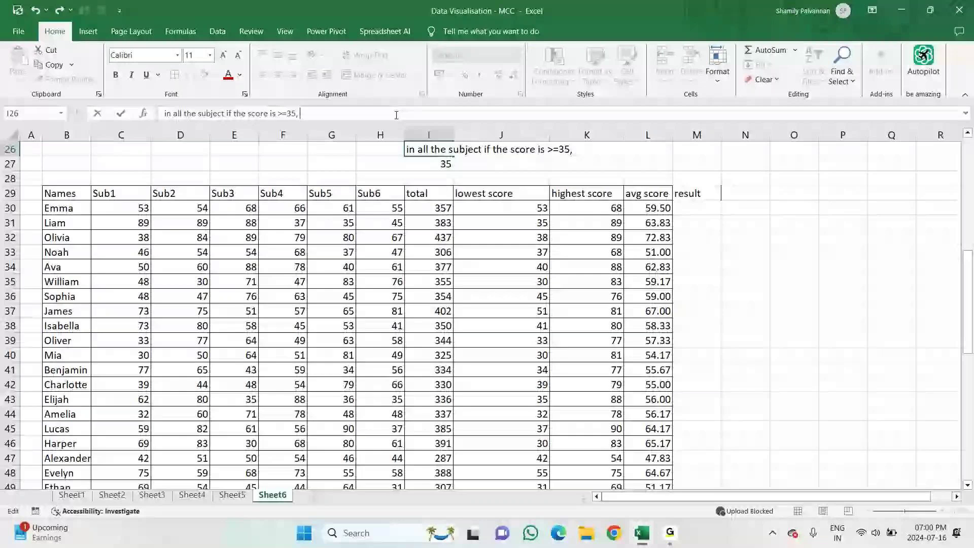
text(PASS)
key(Return)
text(if the score i)
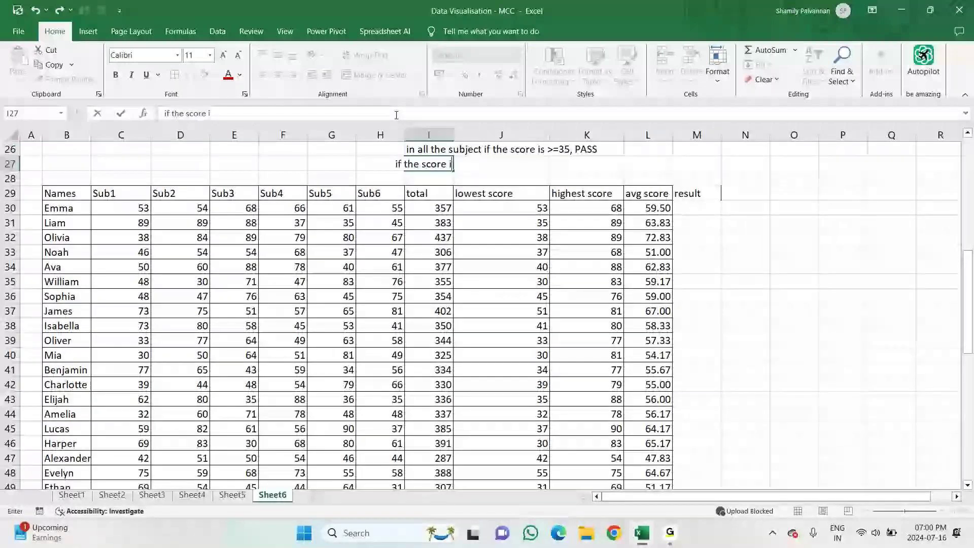
text(n any)
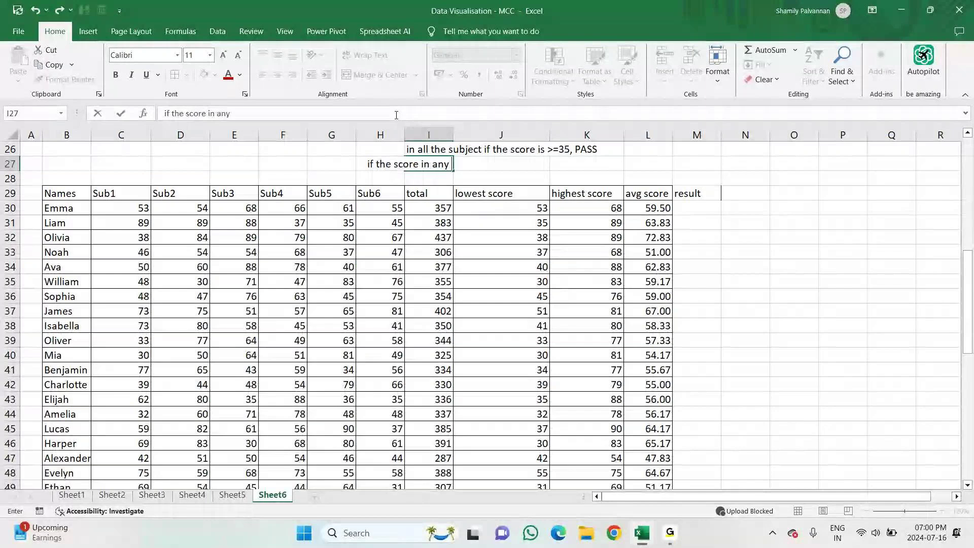
Step: Finish I27 as 'if the score in any 1 subject is also <35, FAIL' and enter 'passing Mark' with 35 in F26:F27
text(1 subject is also <35, FAIL)
click(288, 152)
text(p)
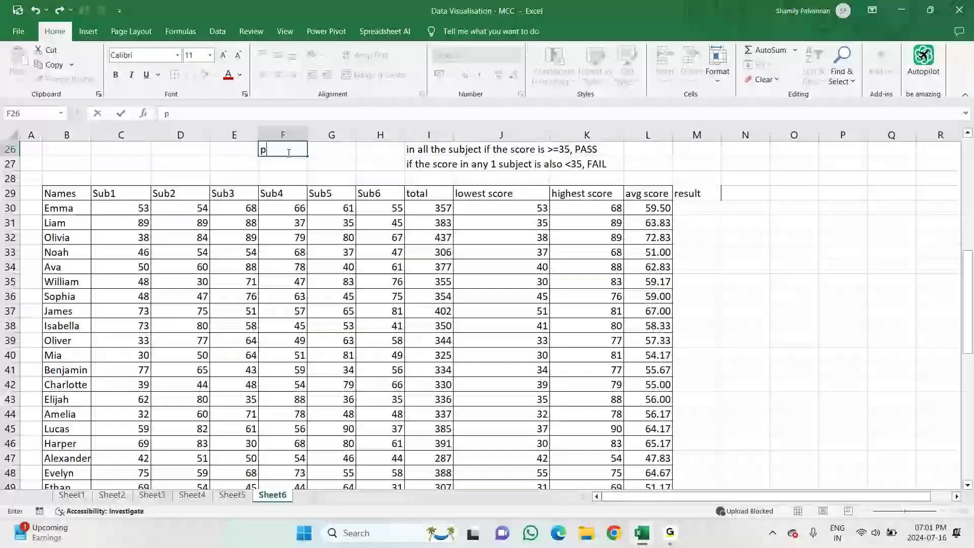
text(assing M)
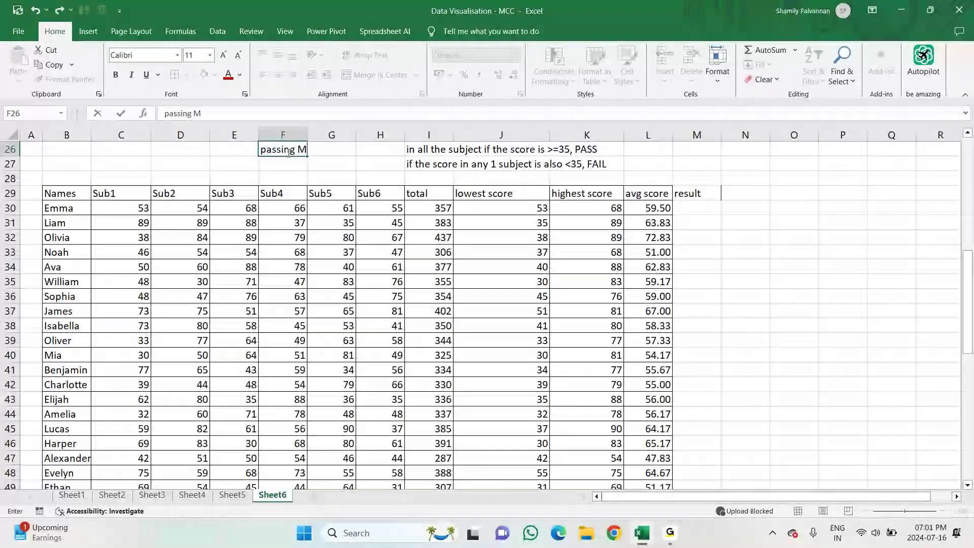
text(ark)
key(Return)
text(35)
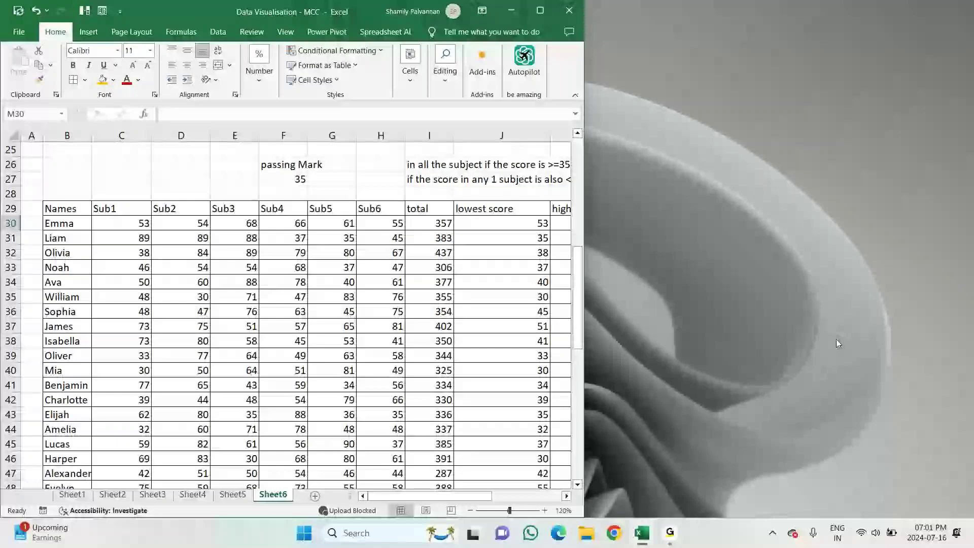
click(566, 498)
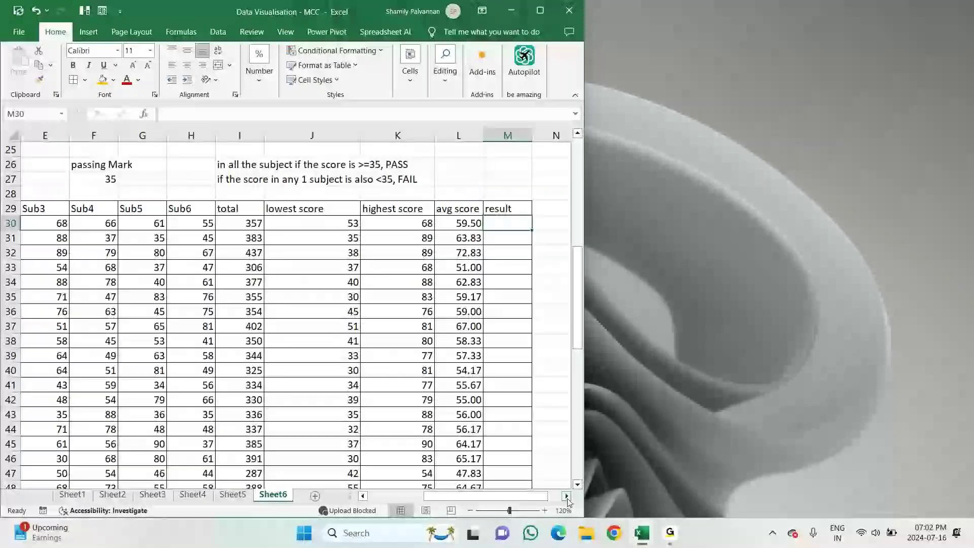
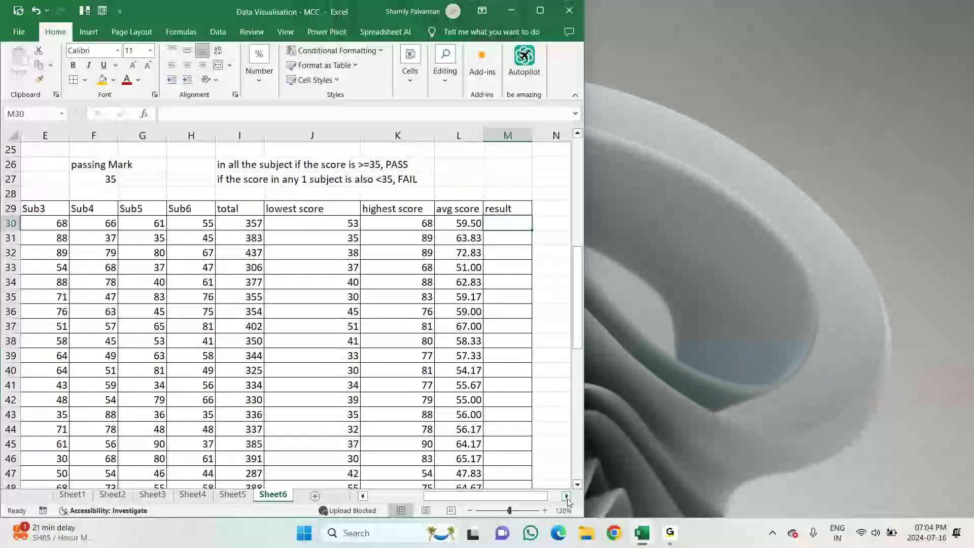
Step: Select M30 on Sheet6, the first result cell of the student marks table
click(748, 486)
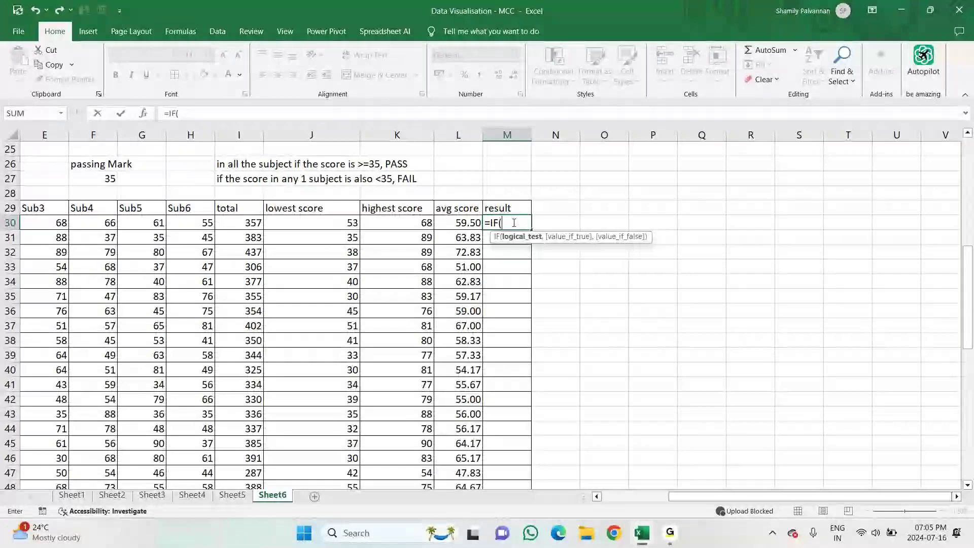
Step: Clear the incorrect formula from M30
key(BackSpace)
key(BackSpace)
key(BackSpace)
key(Left)
key(Left)
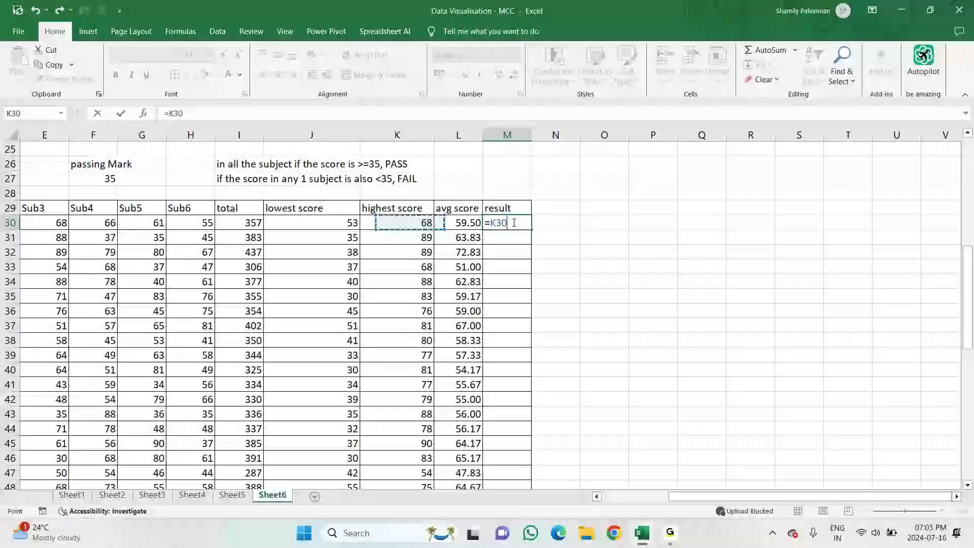
key(BackSpace)
key(BackSpace)
key(BackSpace)
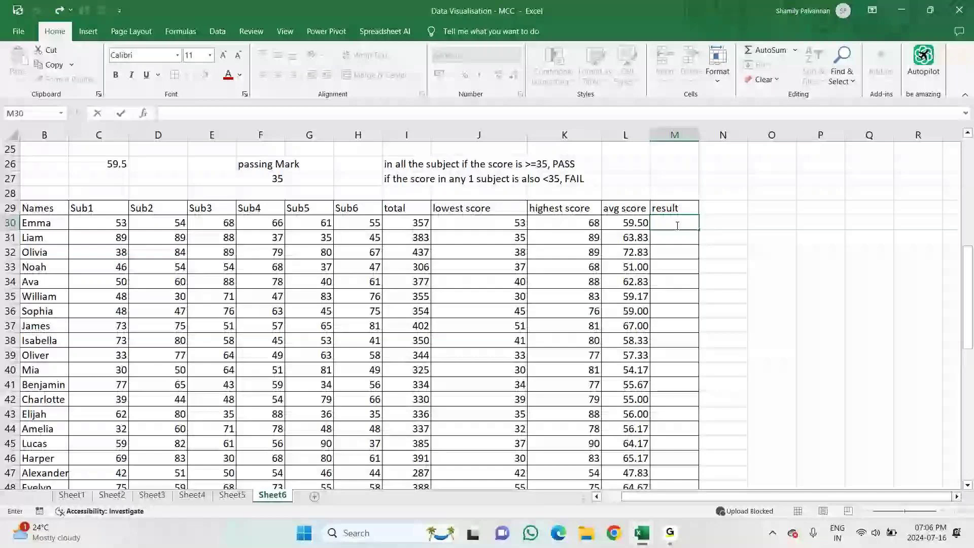
Step: Retype M30's formula as =IF(J30>=35,"Pass"," to test the lowest score
text(=IF()
click(504, 222)
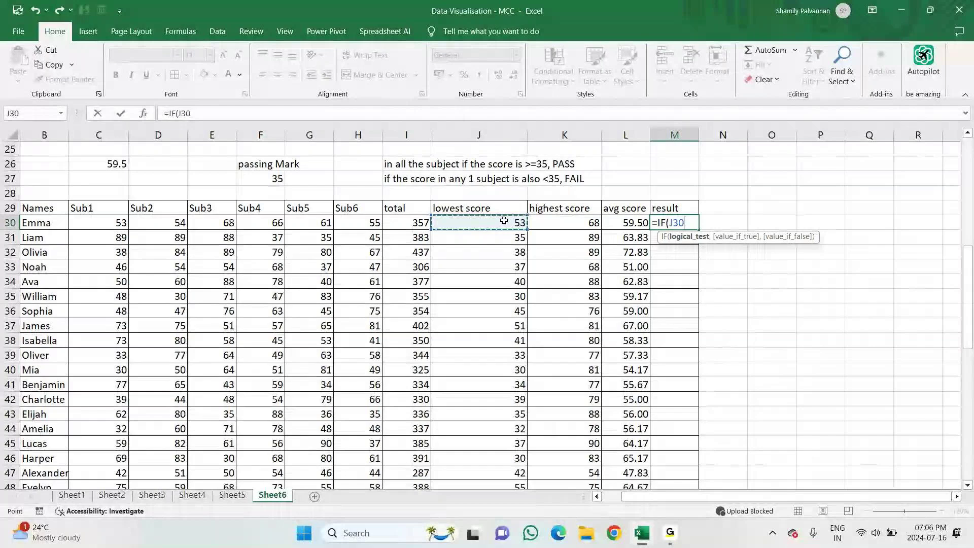
text(>=35,"Pass",")
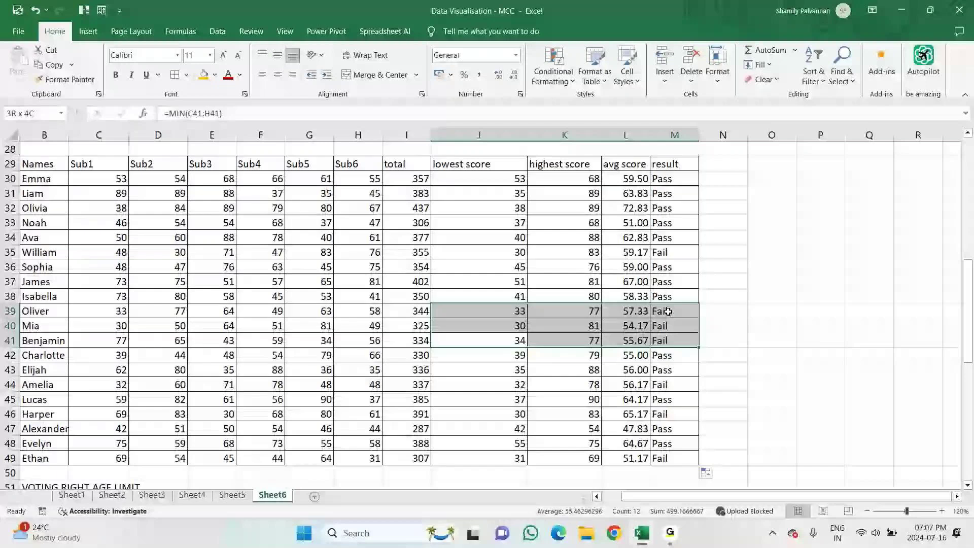
Step: Clear the multi-row results selection and start creating sparklines for the marks
key(Up)
key(Up)
key(Up)
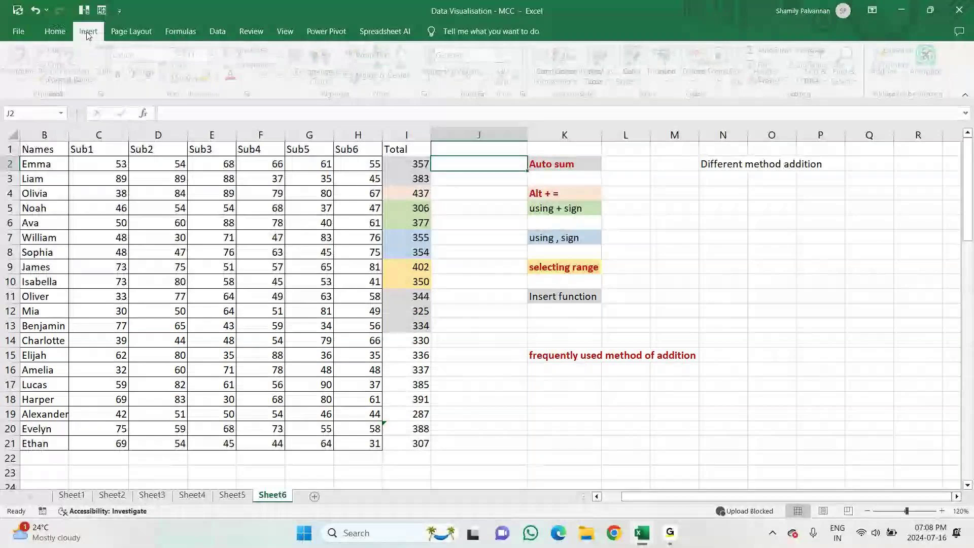
click(546, 63)
Step: Set the first student's six marks, C2:H2, as sparkline data, then begin typing JAN in Sheet4's B47
drag(99, 163, 332, 164)
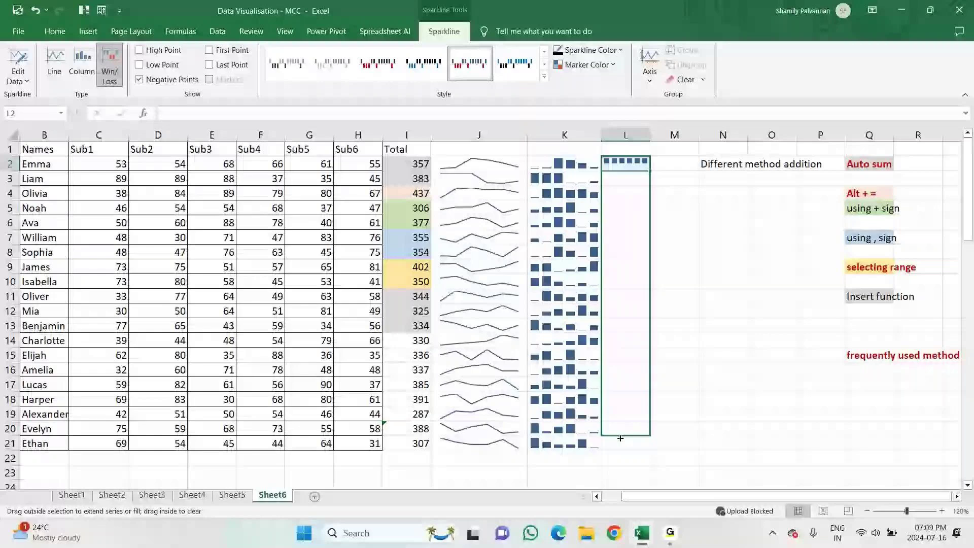
click(88, 194)
text(JAN)
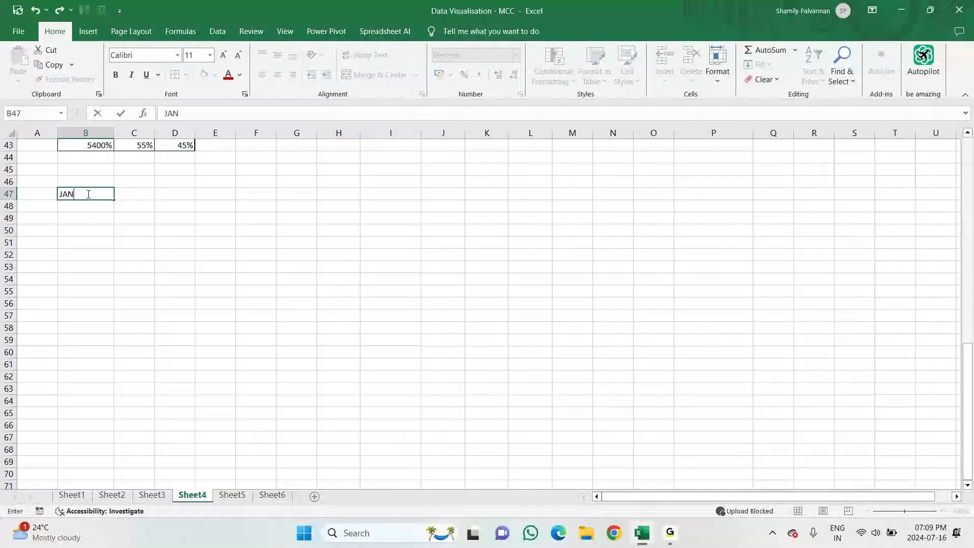
Step: Fill JANUARY–DECEMBER down column B under a 'months' heading, then begin a formula in C47
text(UARY)
drag(114, 199, 112, 262)
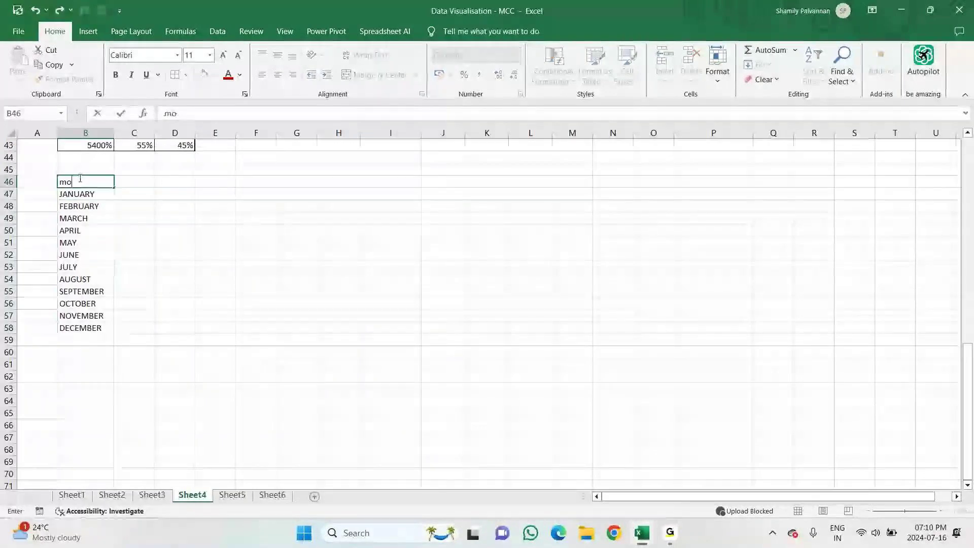
text(nths)
key(Tab)
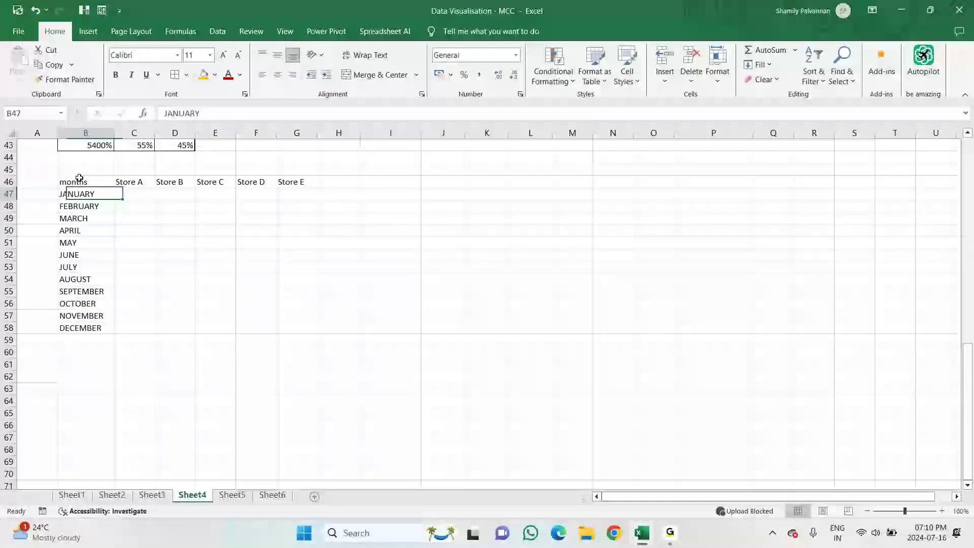
click(130, 194)
text(=r)
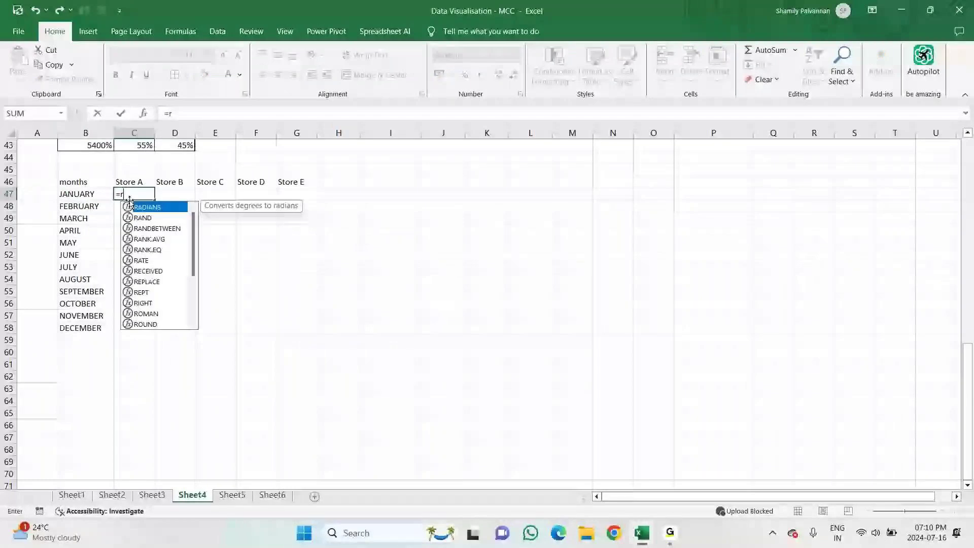
Step: Enter =RAND(0,10) in C47 and dismiss the resulting formula error
key(Down)
key(Tab)
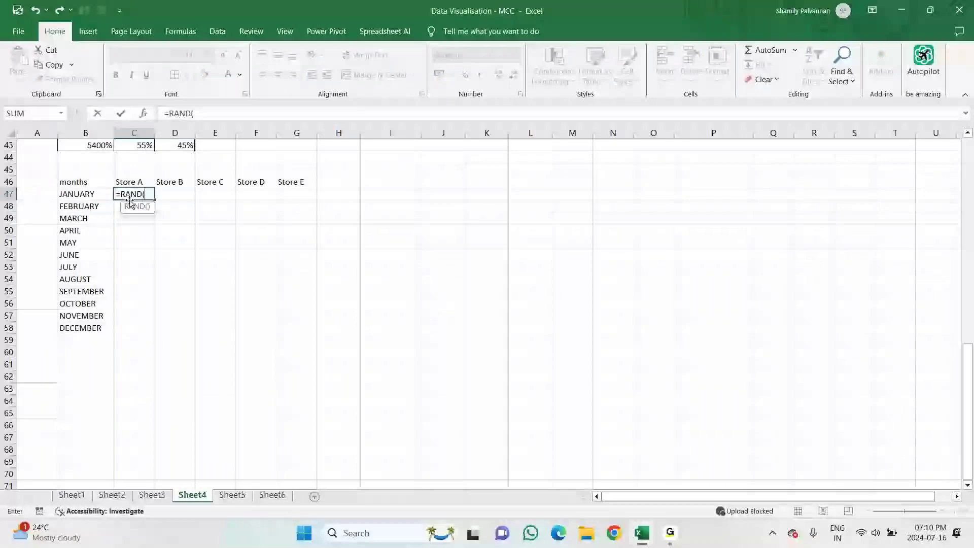
text(0,)
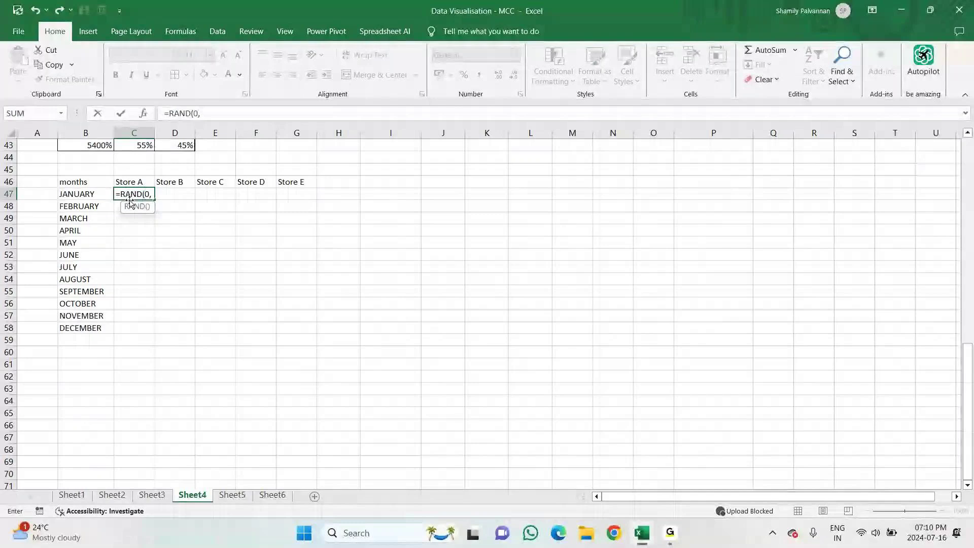
text(10))
key(Return)
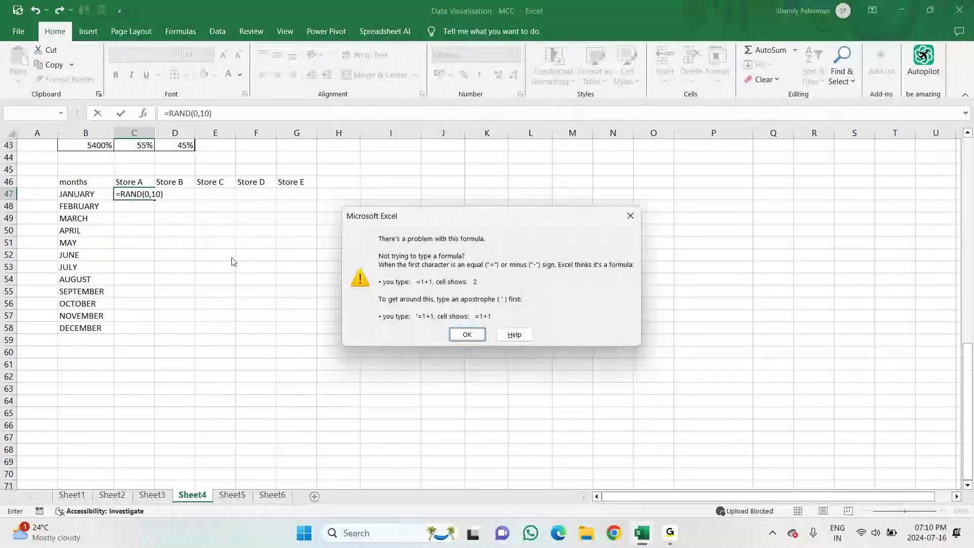
key(Return)
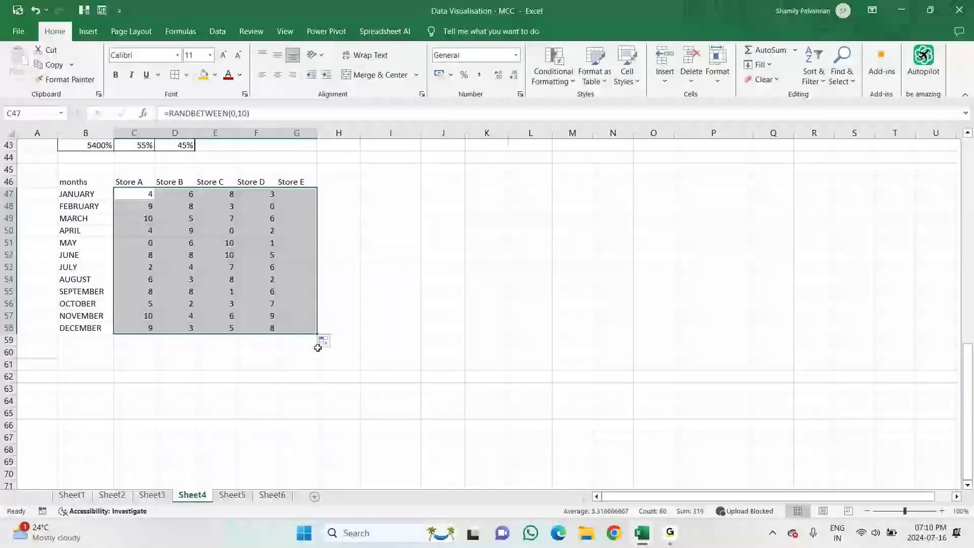
Step: Copy the block of random store values, then begin a note in H43
key(ctrl+c)
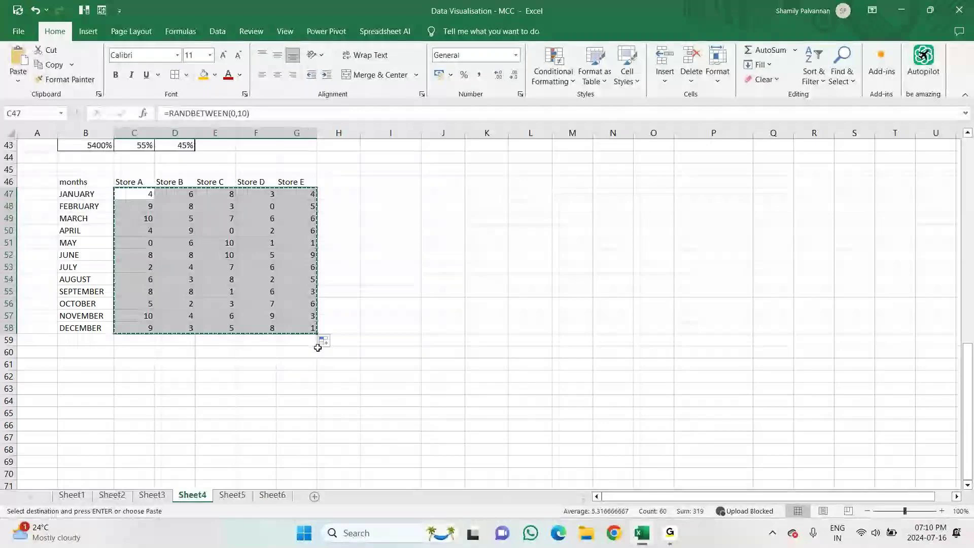
scroll(254, 304, up, 1)
key(Left)
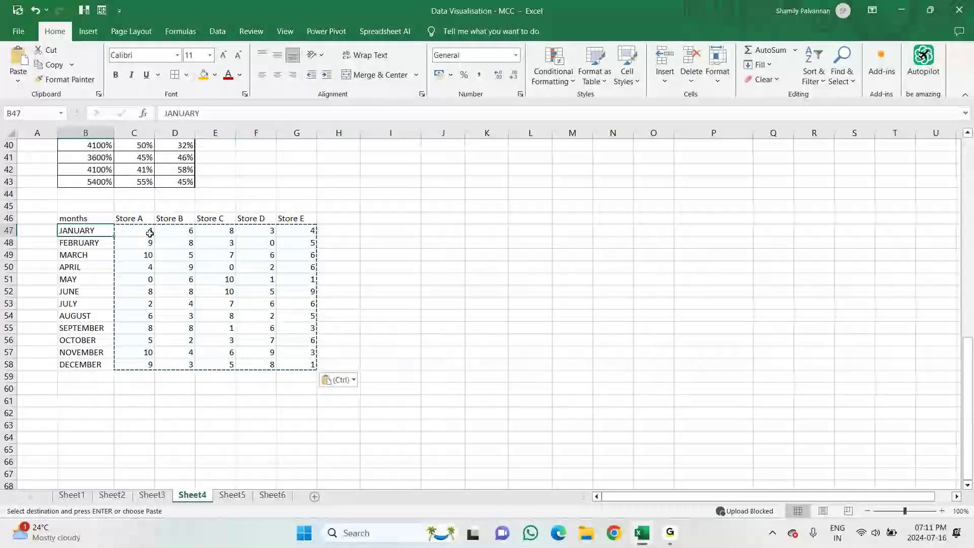
click(342, 181)
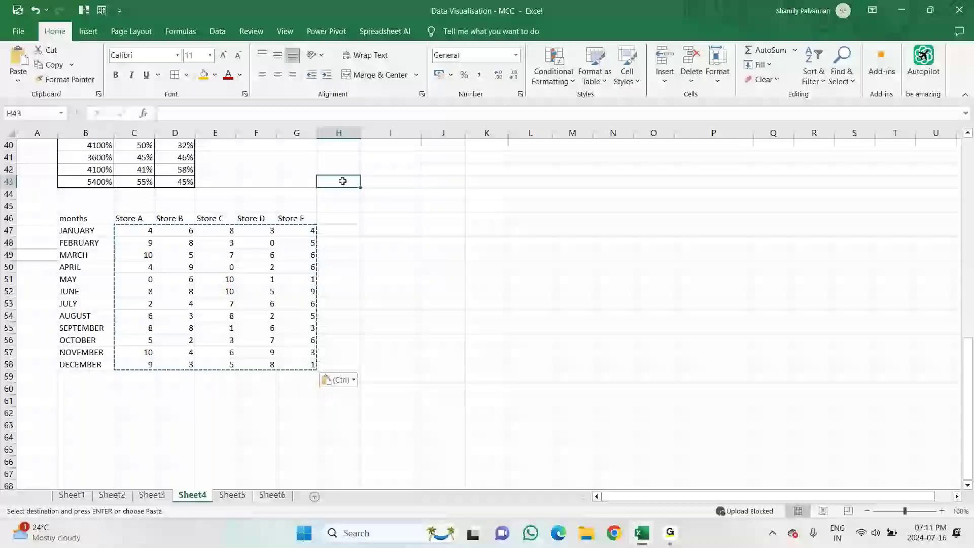
text(new scheme intr)
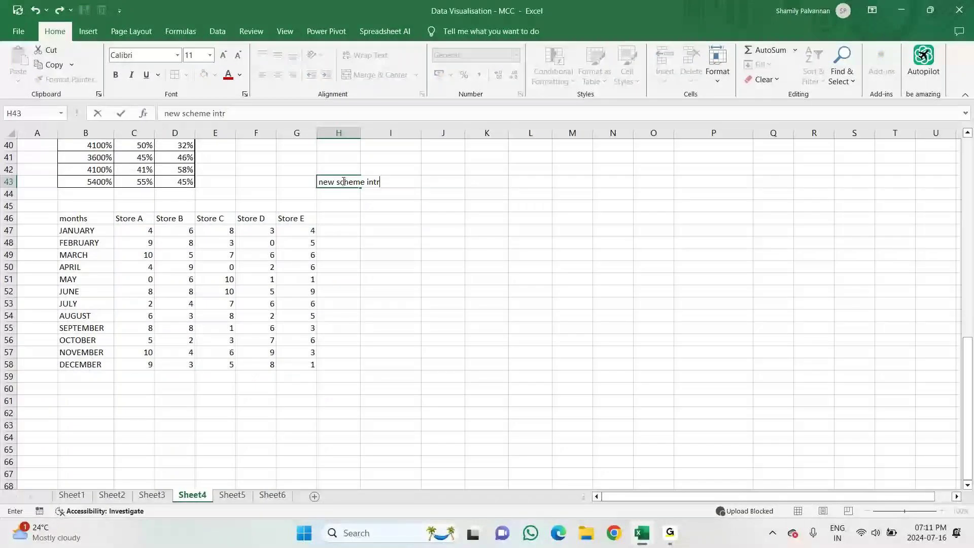
text(oduced by s)
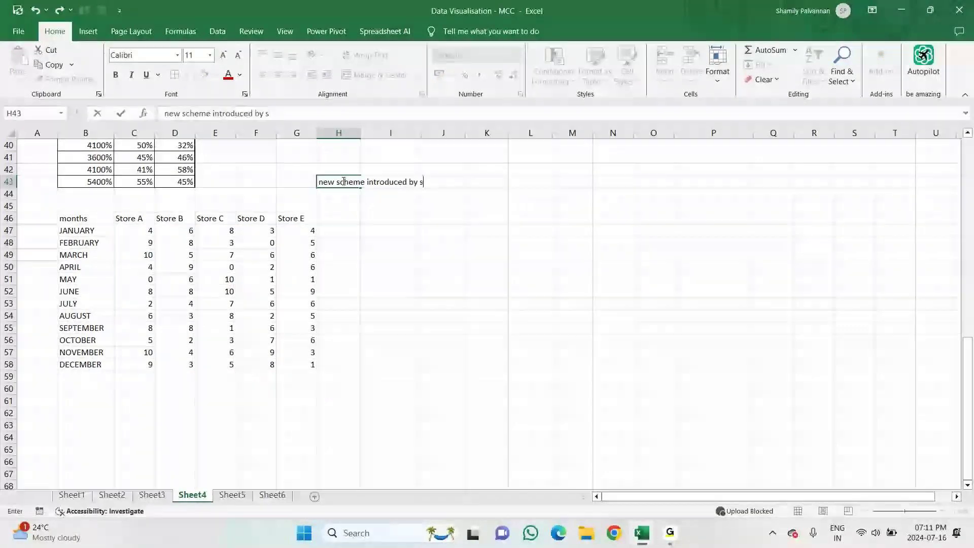
text(tor)
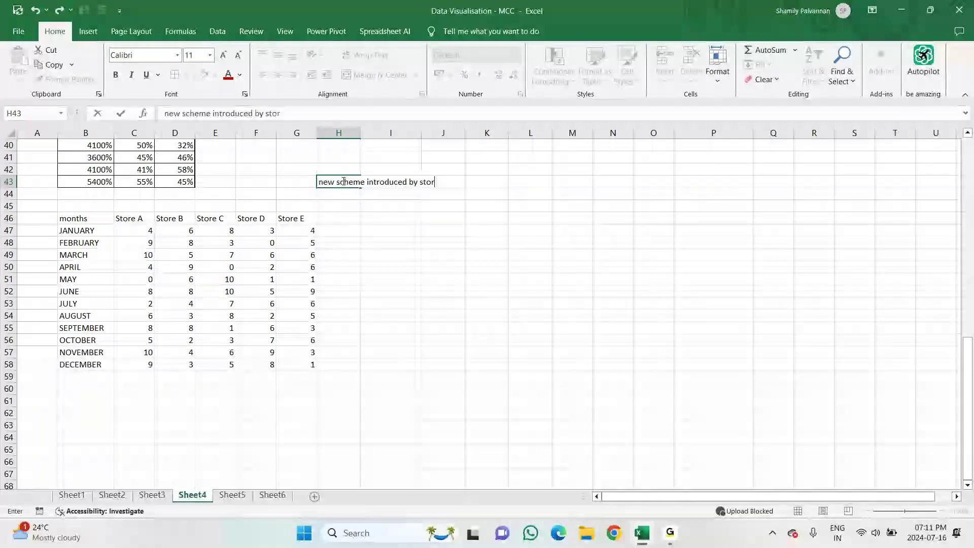
Step: Complete the H43 note so it reads 'new scheme introduced by store in every month'
text(e in every month)
key(Return)
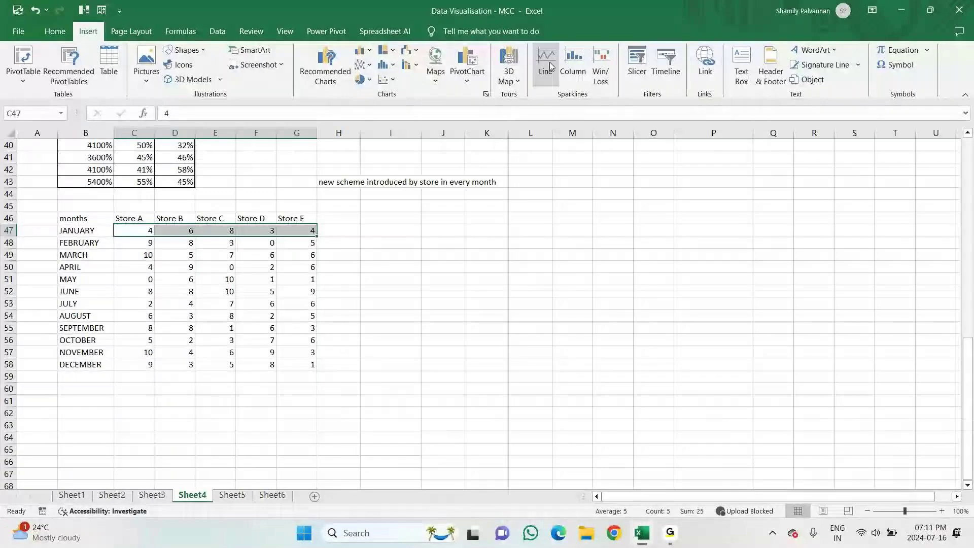
Step: Set H47 as the sparkline location, then restore the Excel window and move the dialog aside
click(350, 235)
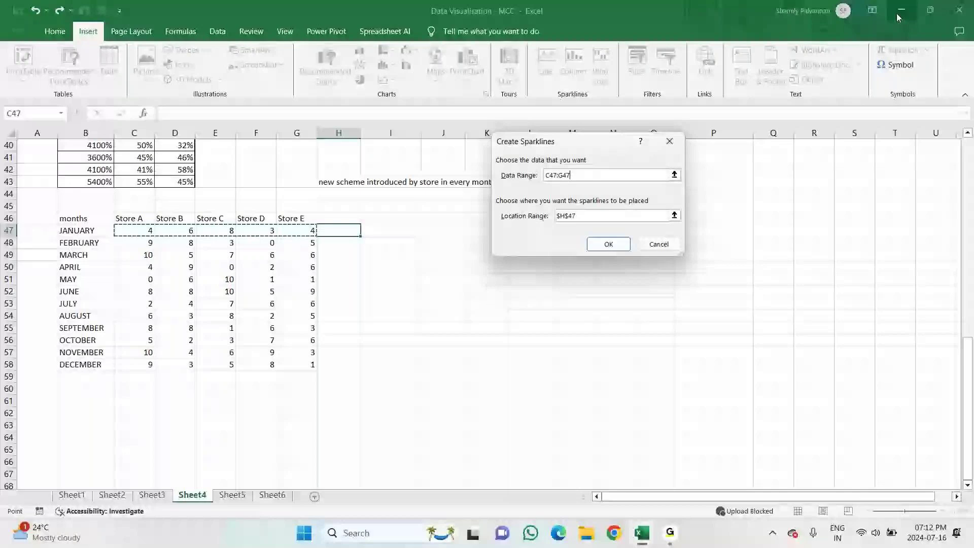
click(896, 13)
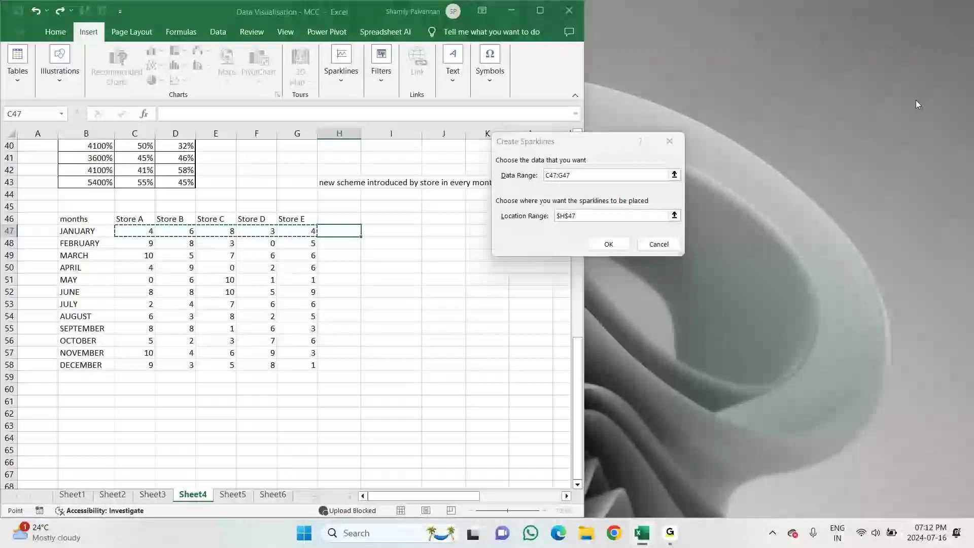
drag(602, 145, 496, 138)
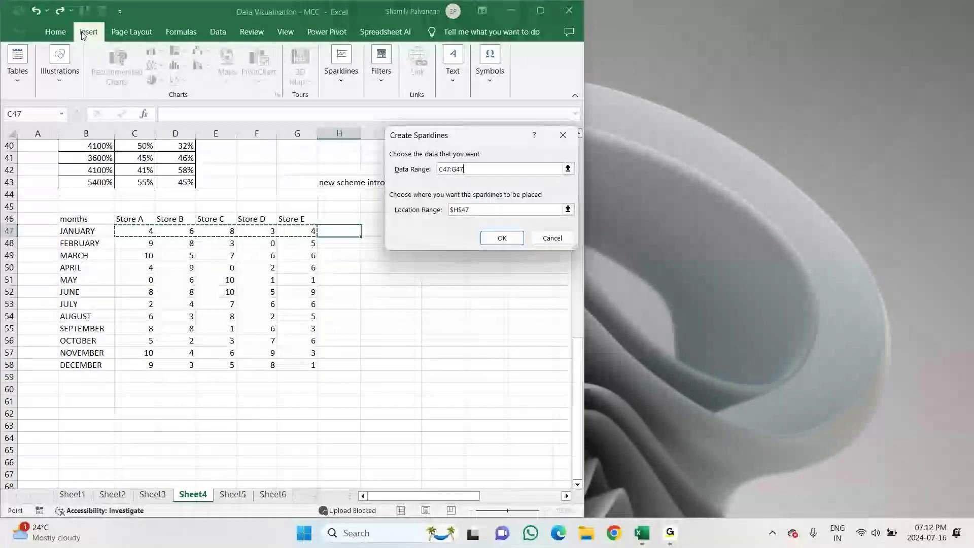
Step: Maximize Excel and confirm the line sparkline of C47:G47 in H47
key(super+Up)
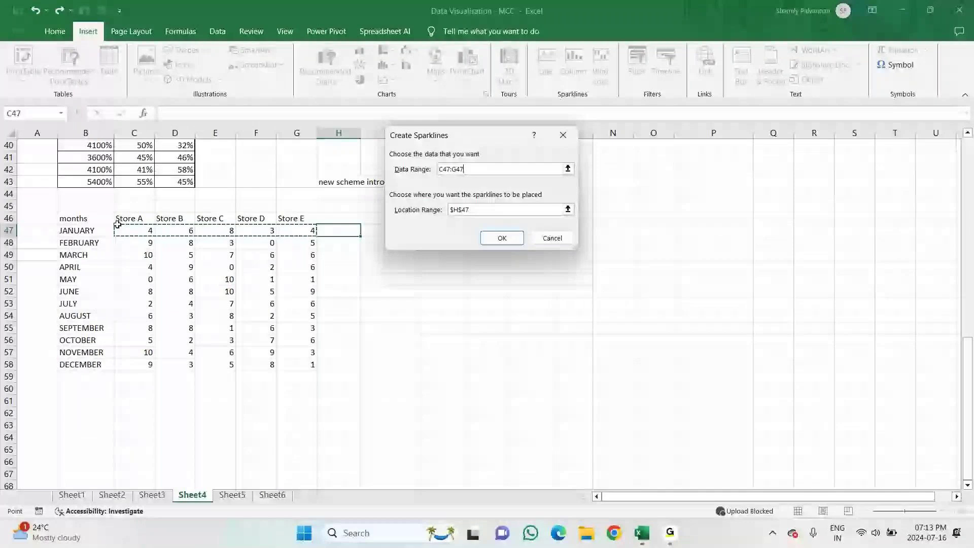
click(502, 239)
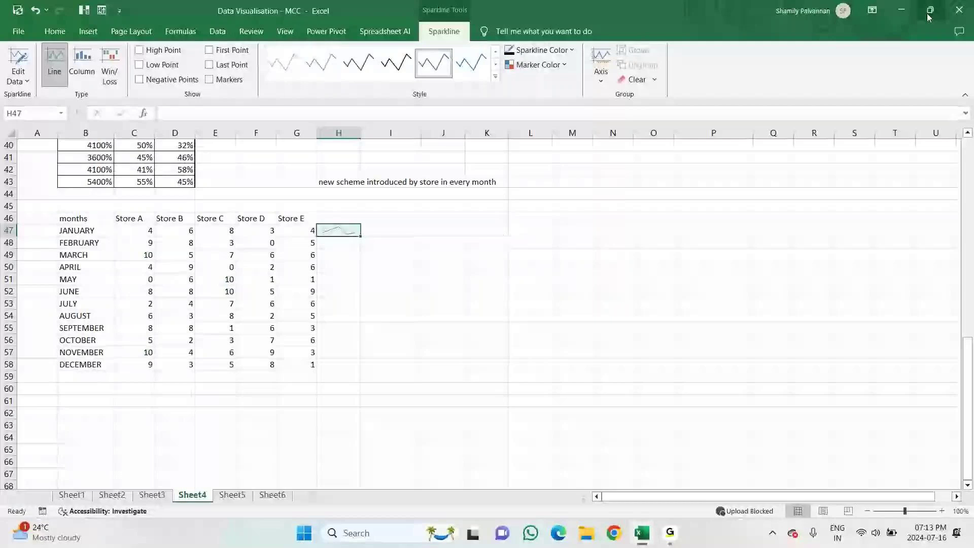
Step: Extend the line sparkline from H47 down through H58
click(929, 10)
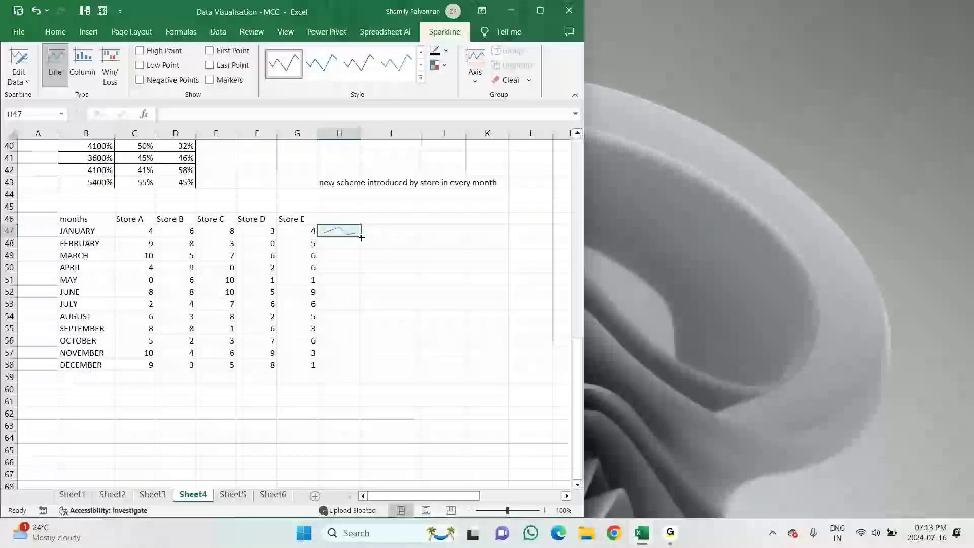
drag(361, 237, 347, 373)
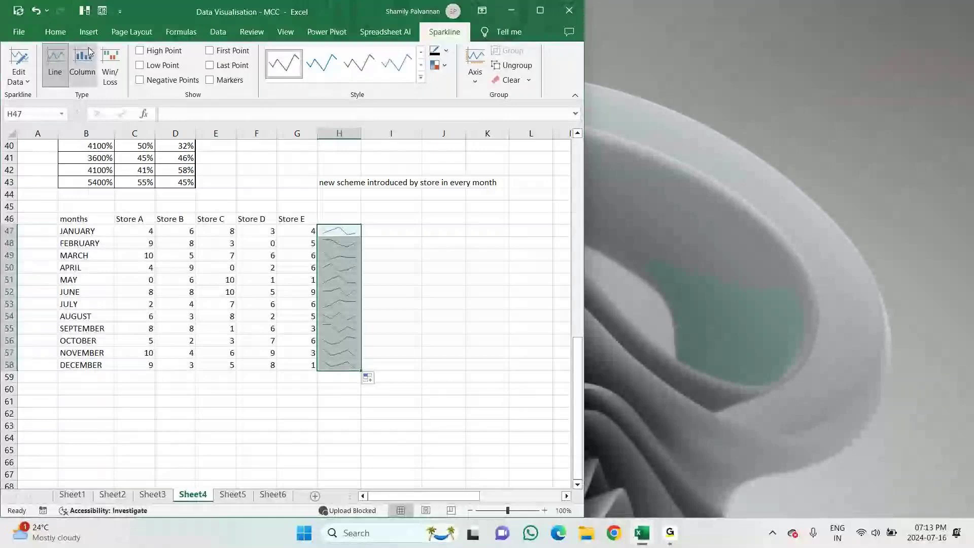
key(Right)
Step: Start column sparklines in I47 using the store values as the data range
click(88, 32)
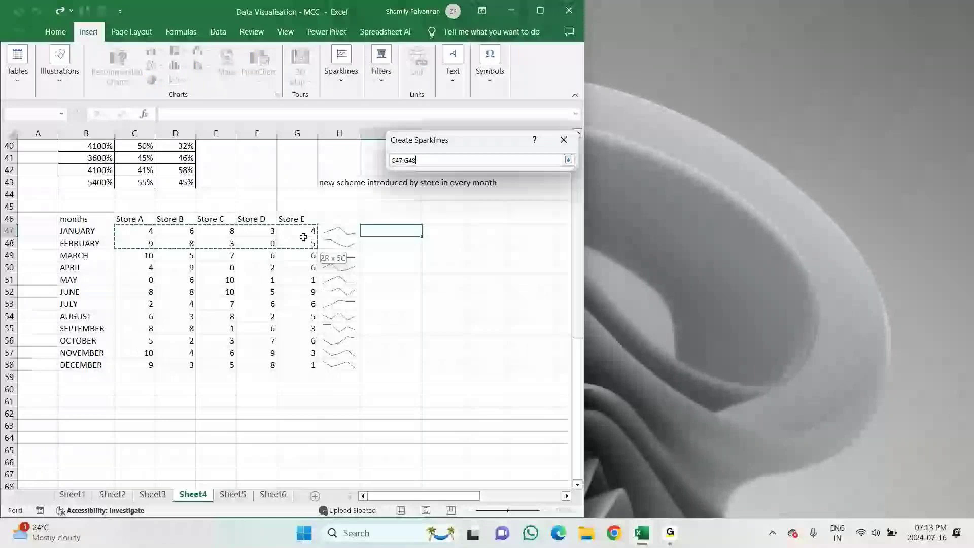
drag(304, 237, 278, 231)
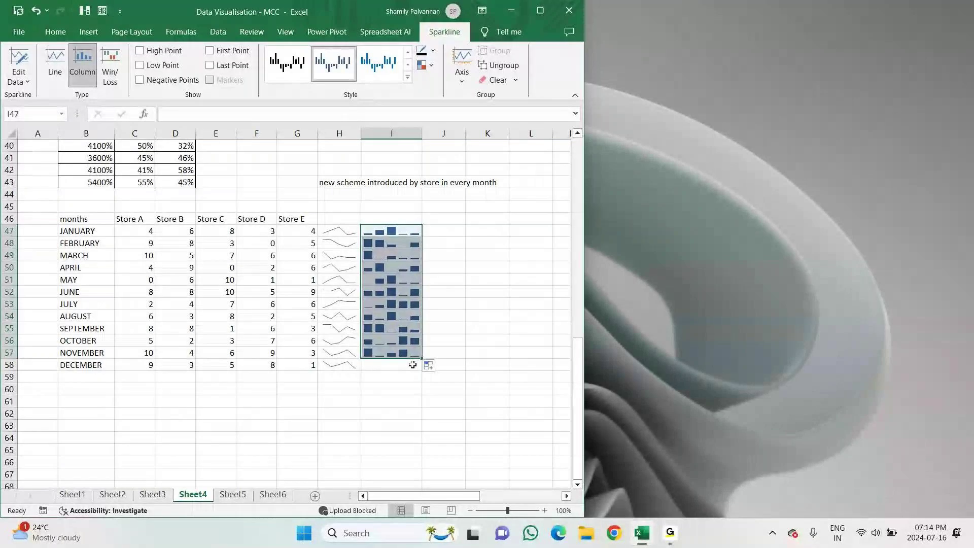
click(269, 243)
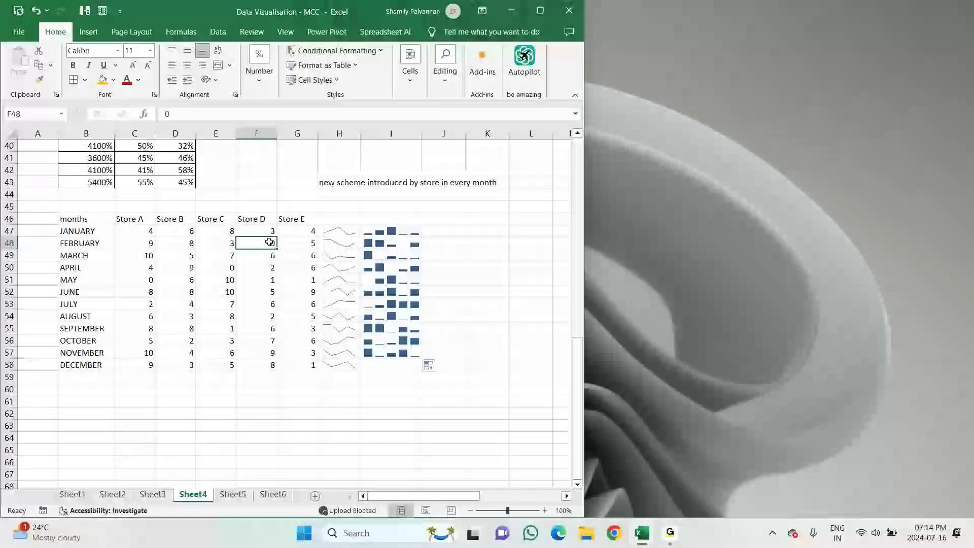
Step: Commit F48 with Ctrl+Enter, leaving it at 0
key(ctrl+Return)
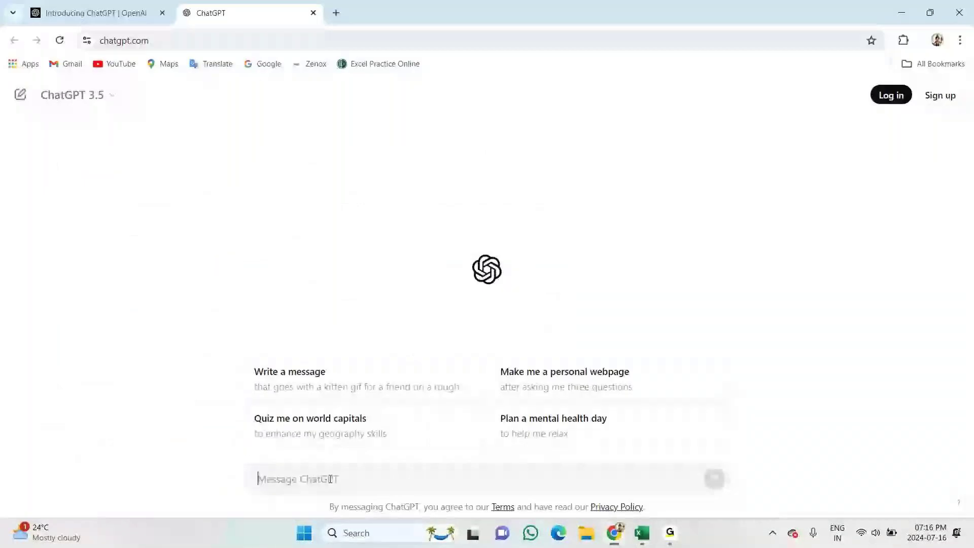
Step: Ask ChatGPT 'give me a list of product names', then begin a 'list of product names' follow-up
text(give)
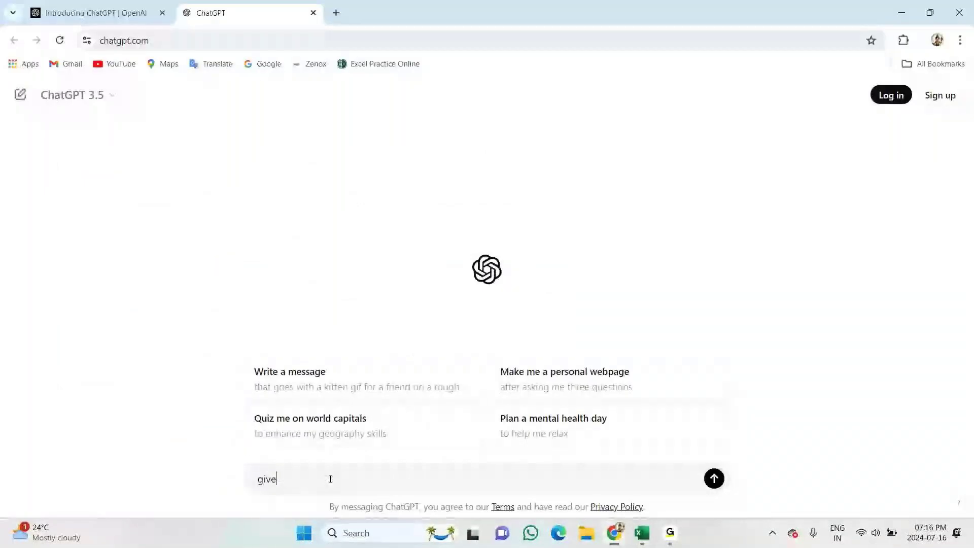
text( me)
text( a list)
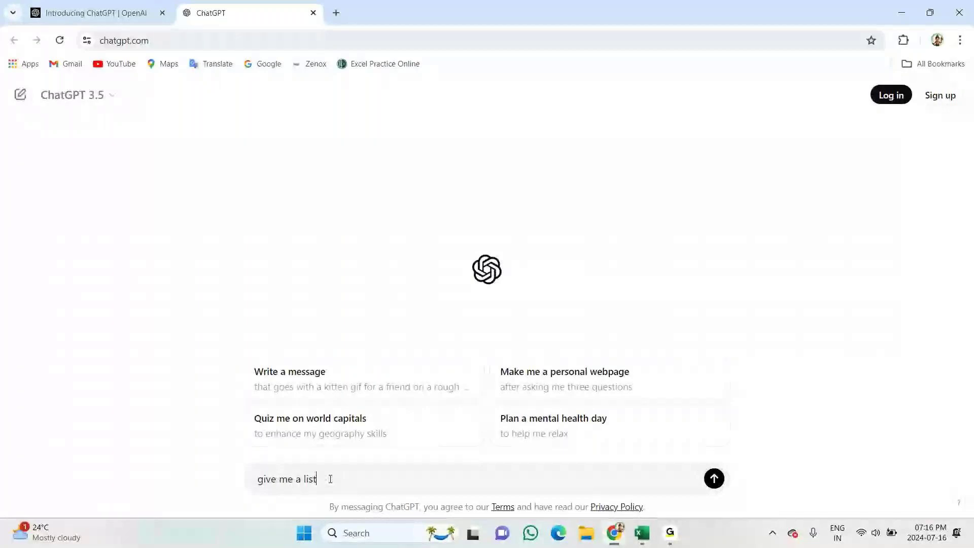
text( of)
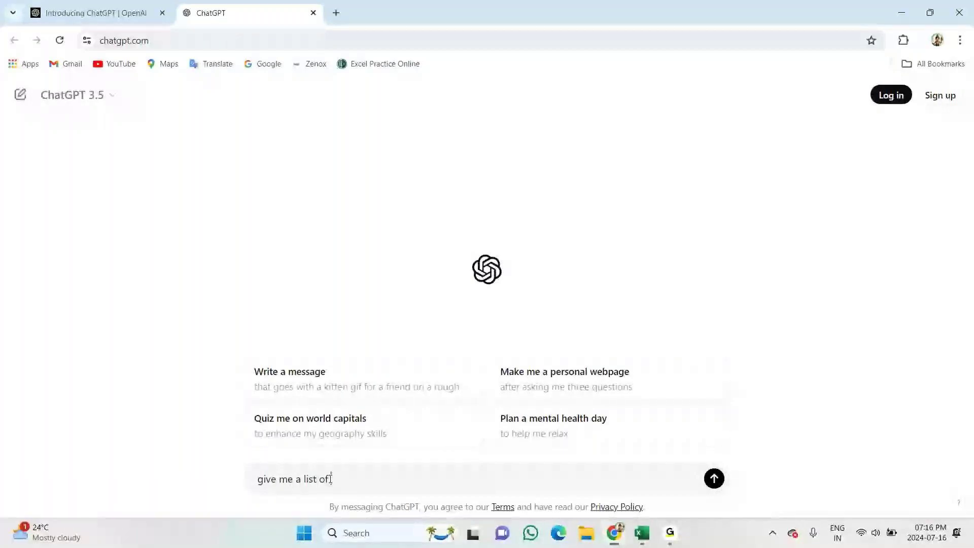
text( pro)
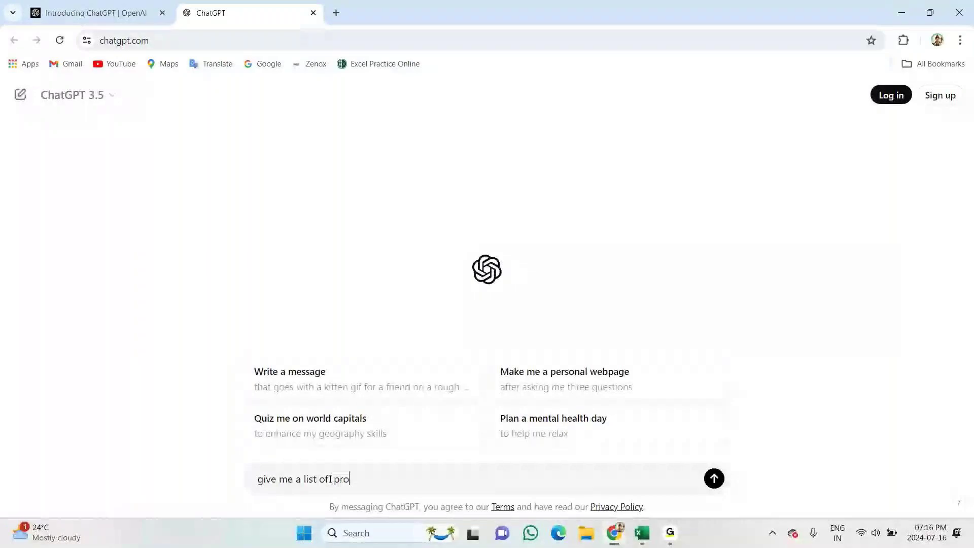
text(duct names)
key(Return)
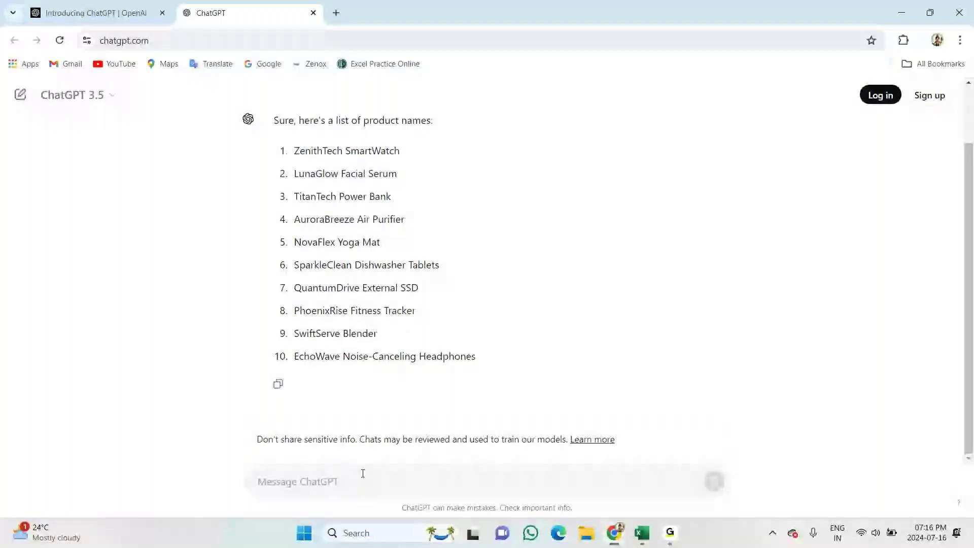
scroll(521, 242, up, 1)
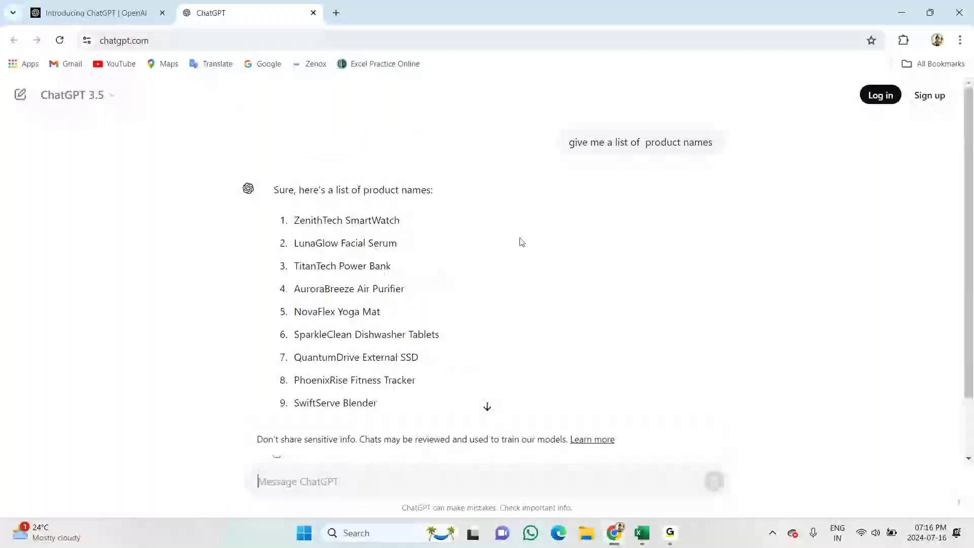
scroll(521, 242, down, 1)
text(lis)
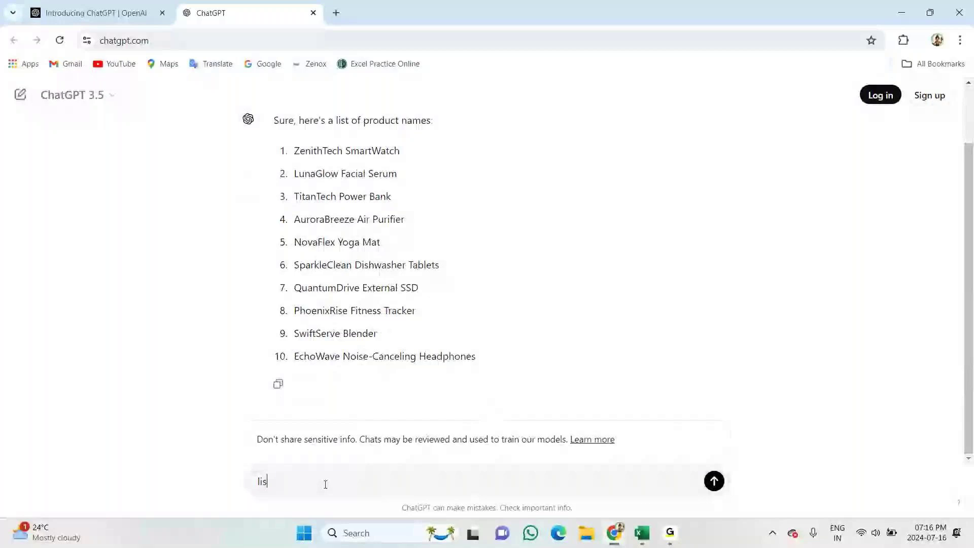
text(t of  pro)
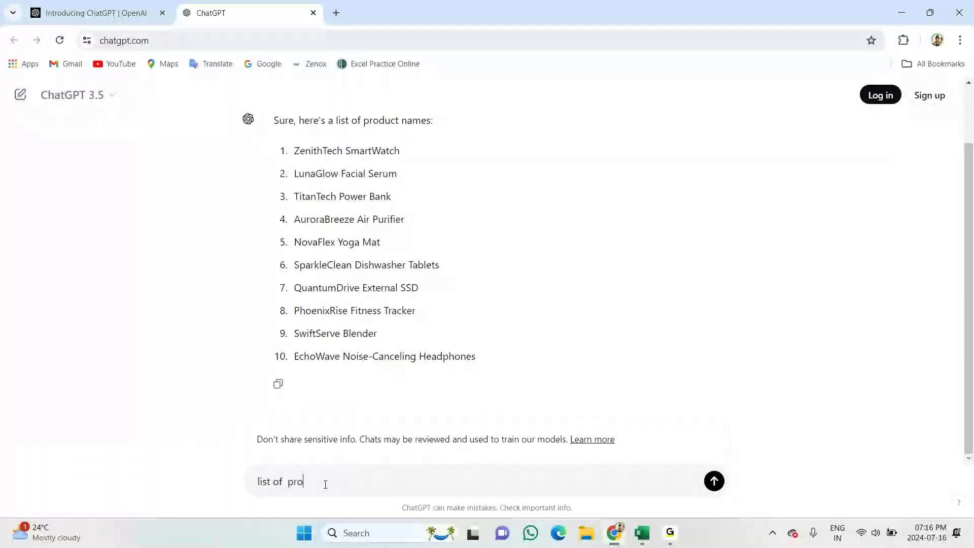
text(duct names)
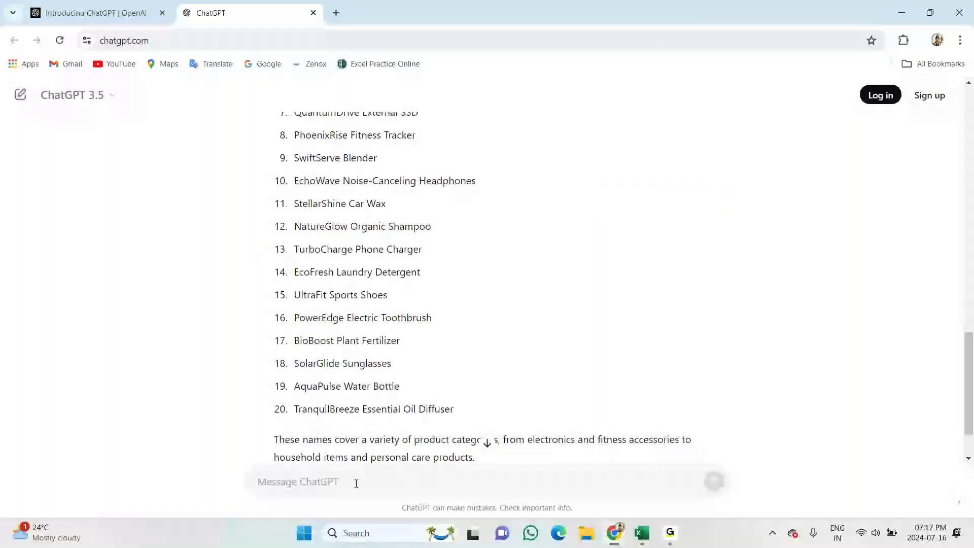
Step: Request the product names 'without sl no' and select the returned bulleted list to copy
text(with)
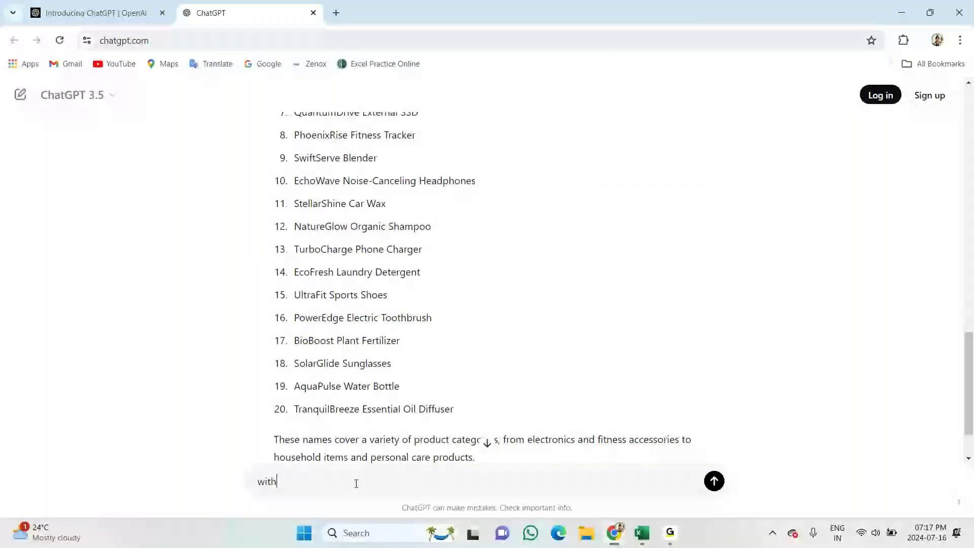
text(ol)
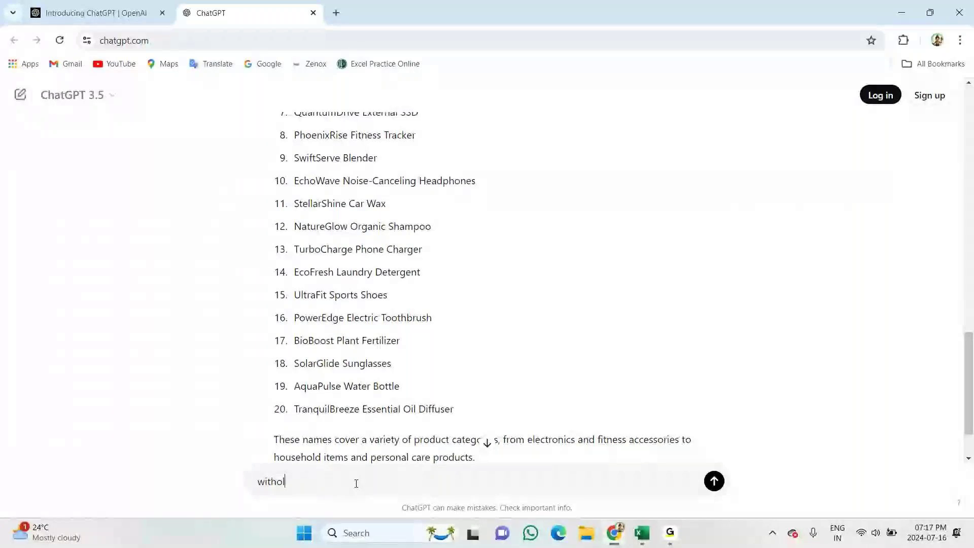
key(BackSpace)
text(ut sl )
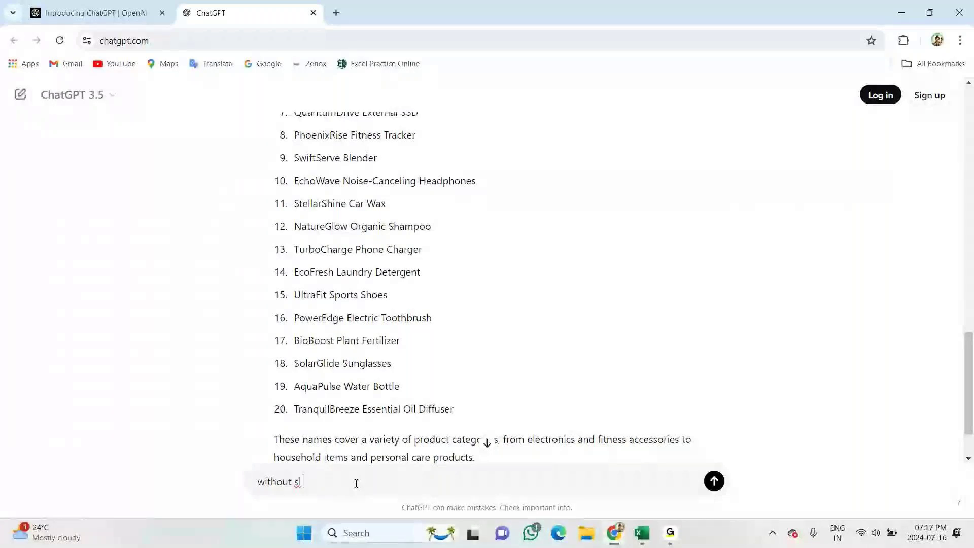
text(no)
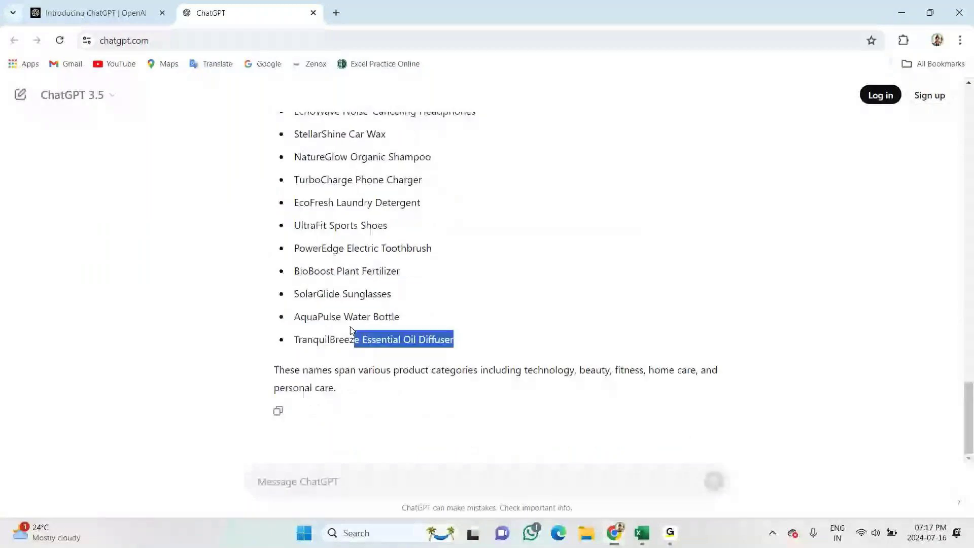
drag(350, 330, 293, 157)
key(ctrl+c)
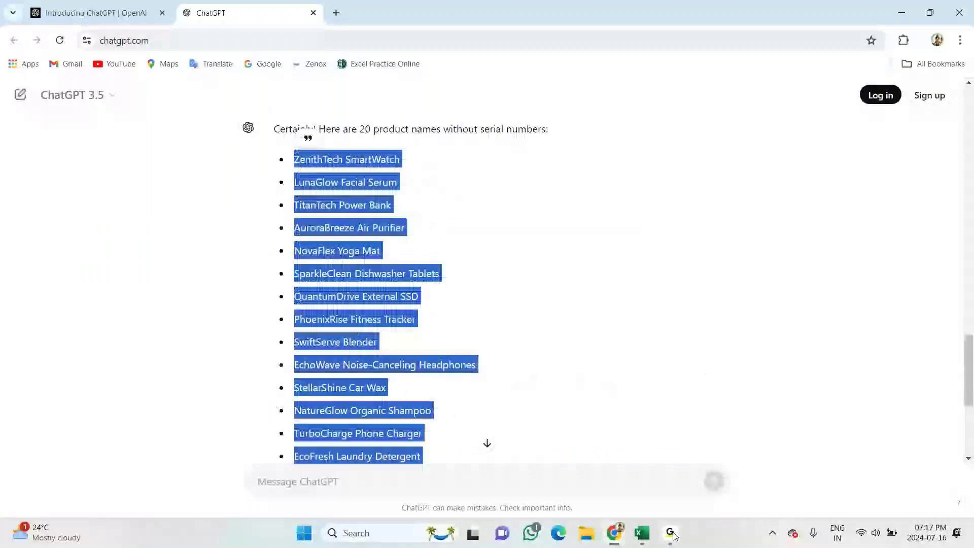
click(642, 532)
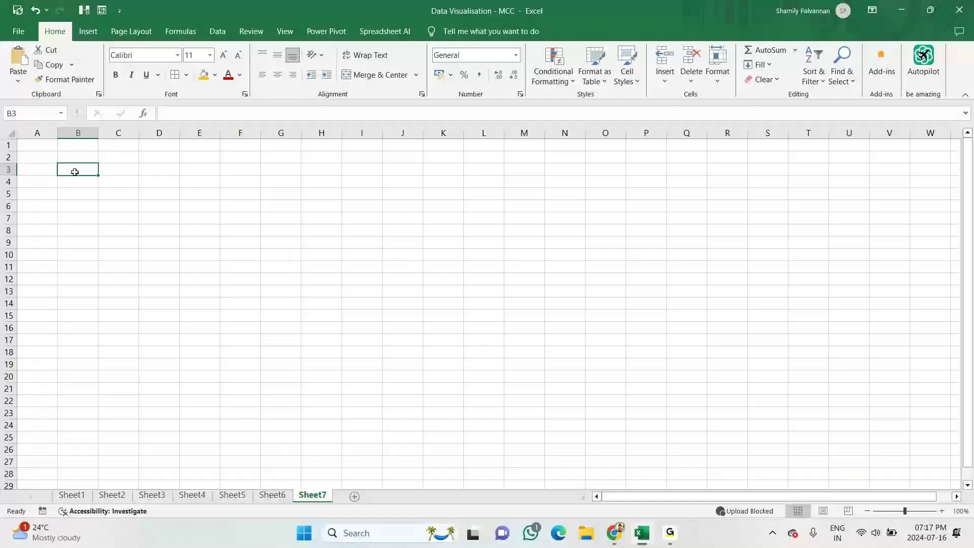
Step: Paste the 20 product names into B3:B22 and head B2 'Product Name'
key(ctrl+v)
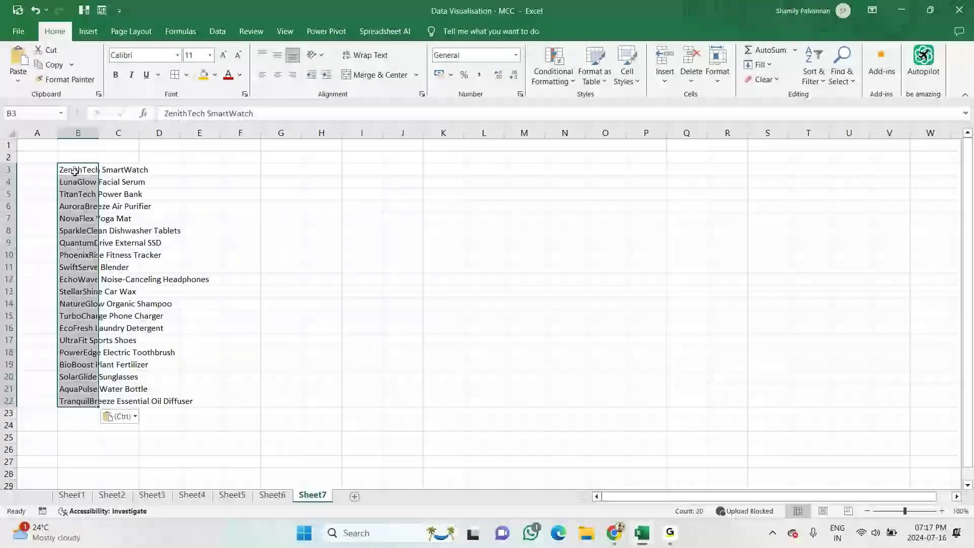
click(97, 158)
text(Pro)
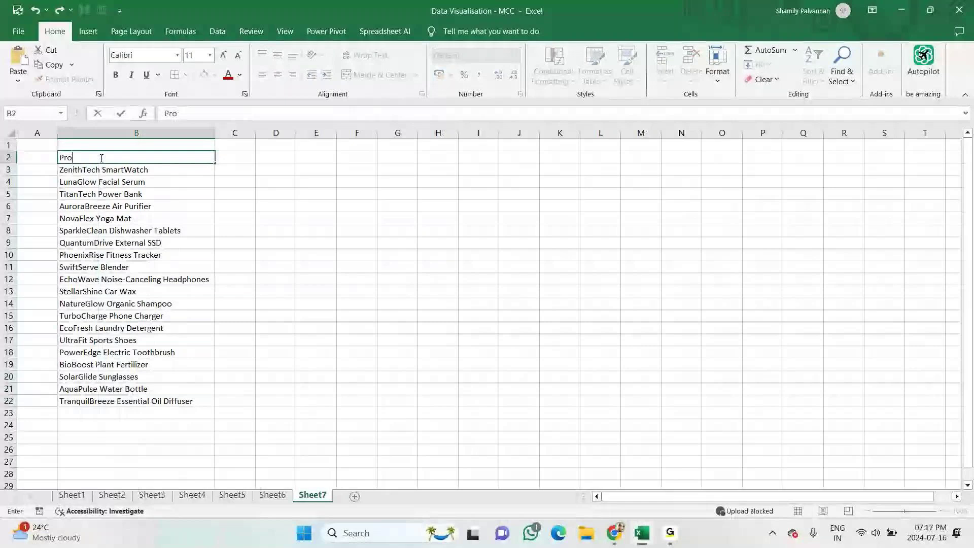
text(duct Namr)
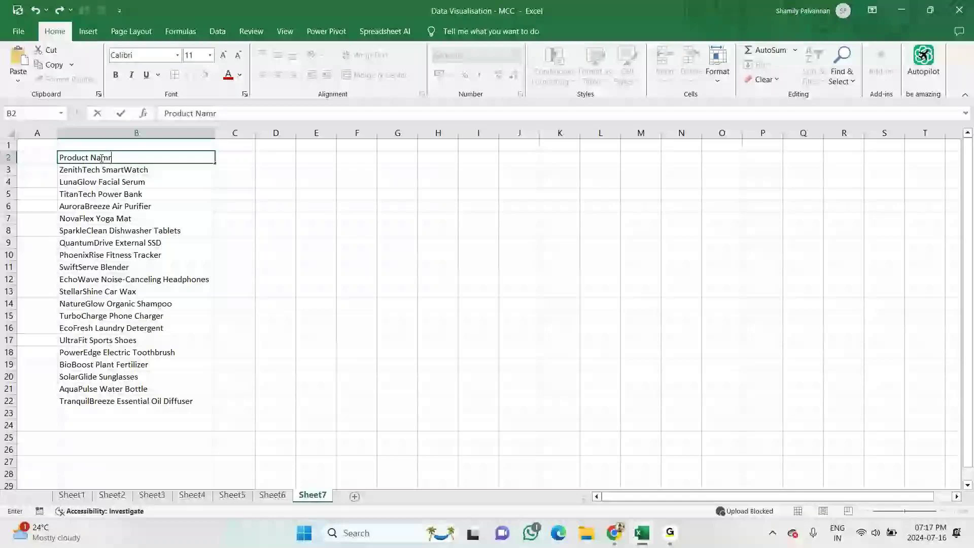
key(BackSpace)
text(e)
key(Tab)
text(openin)
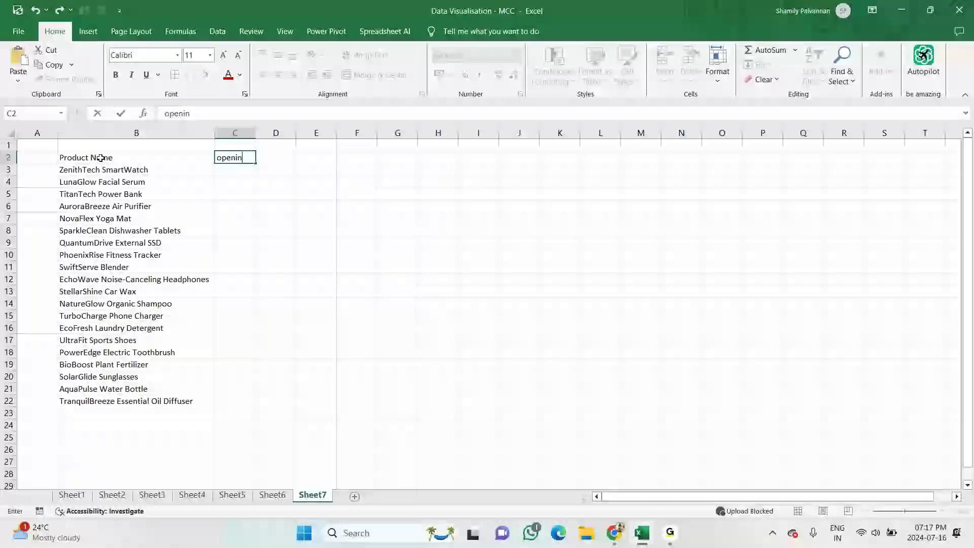
Step: Enter opening stock, Inward (purchase), Outward (sales), Closing stock headers in C2:F2 and autofit C:F
text(g st)
key(Tab)
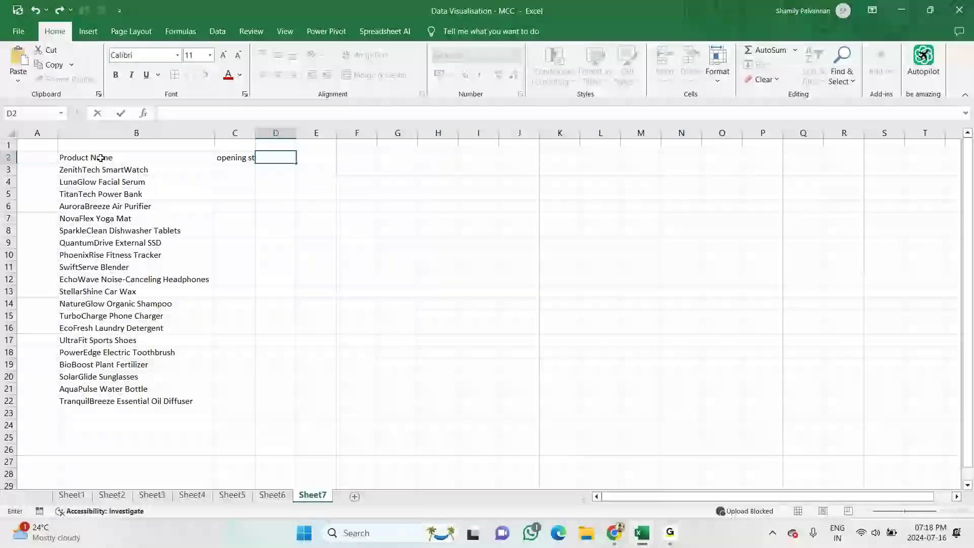
text(Inward (pu)
key(Tab)
text(Outward ()
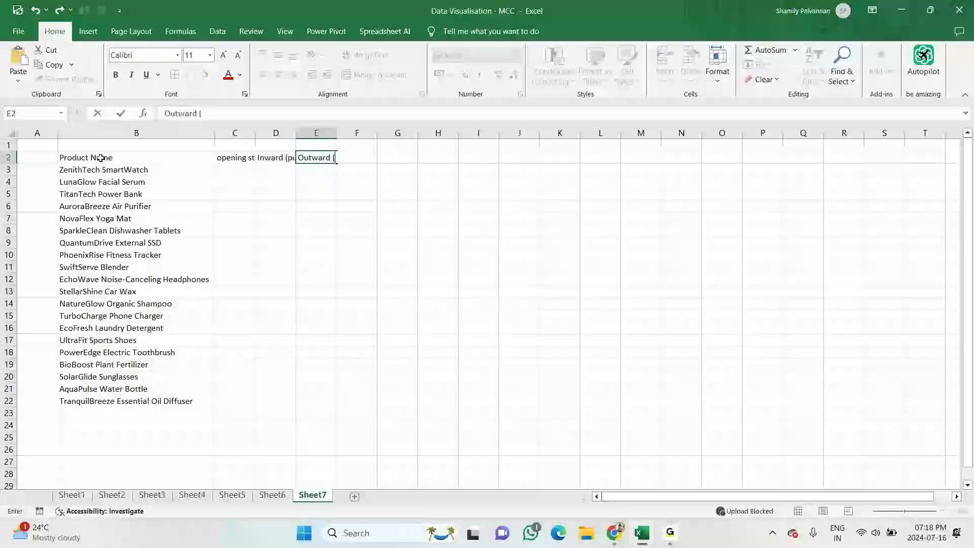
key(Tab)
text(Closig)
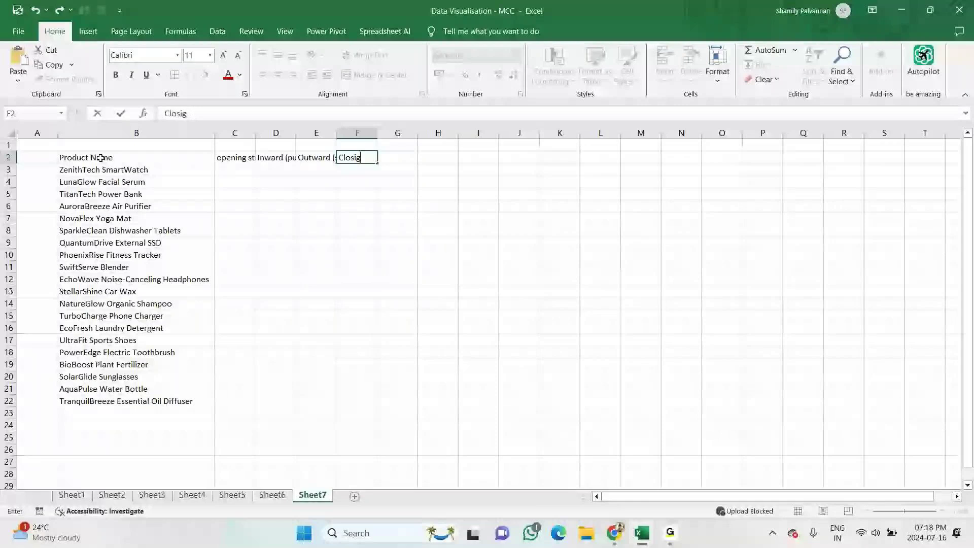
key(BackSpace)
text(ng stock)
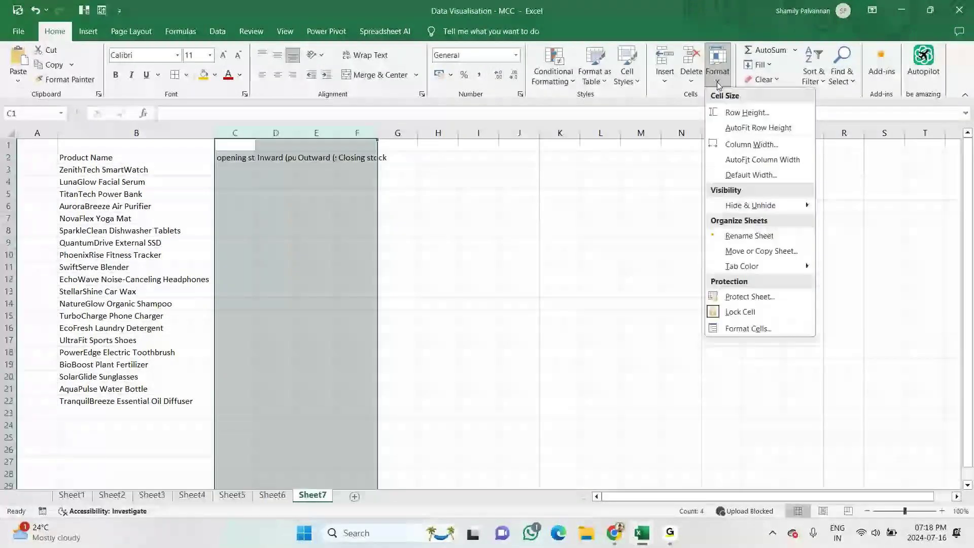
click(754, 160)
click(258, 181)
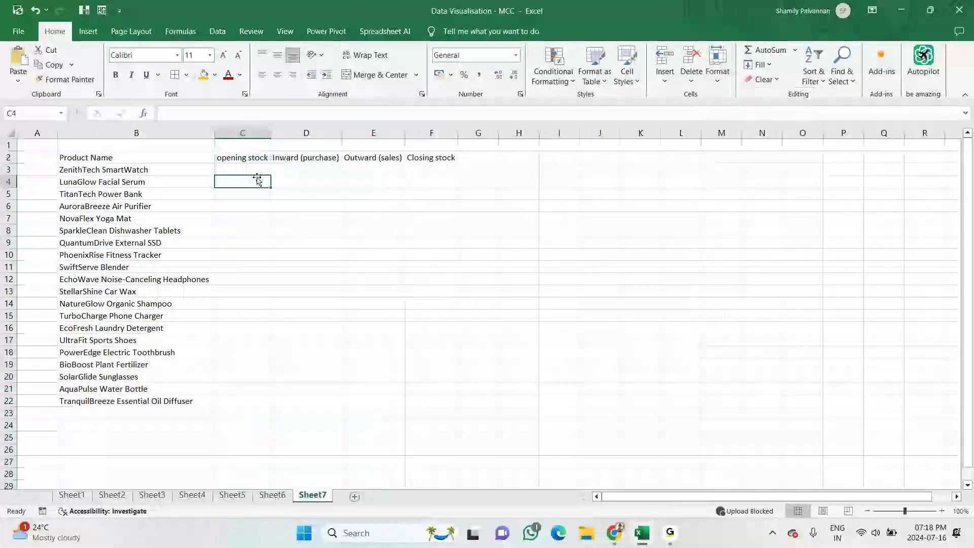
Step: Enter the first opening stock figure, 79, in C3 and move below the column
click(248, 169)
text(=)
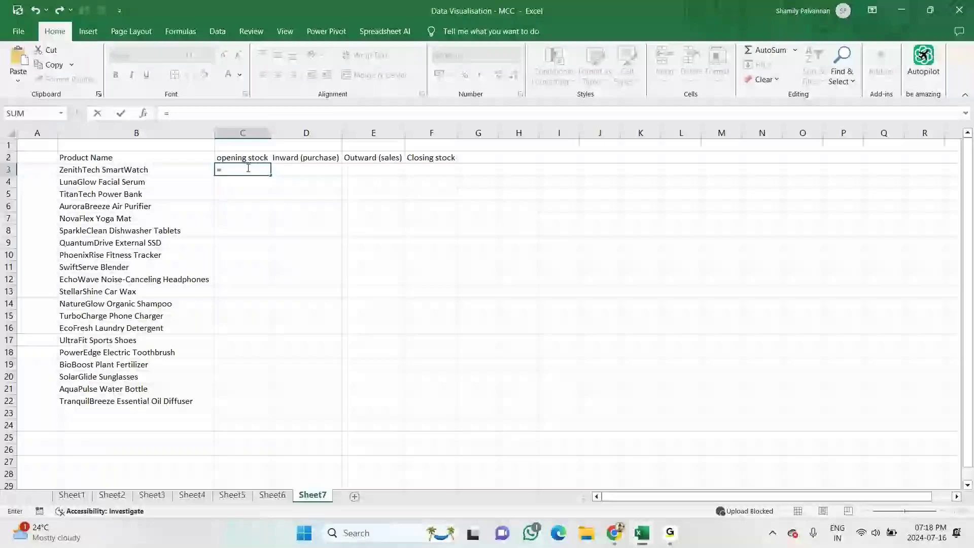
text(79)
key(Return)
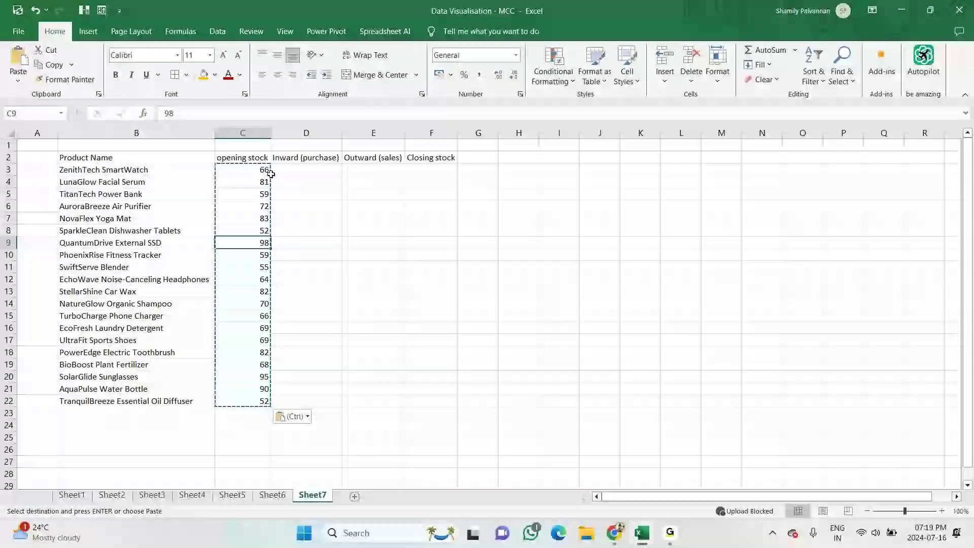
key(Down)
key(Down)
key(Down)
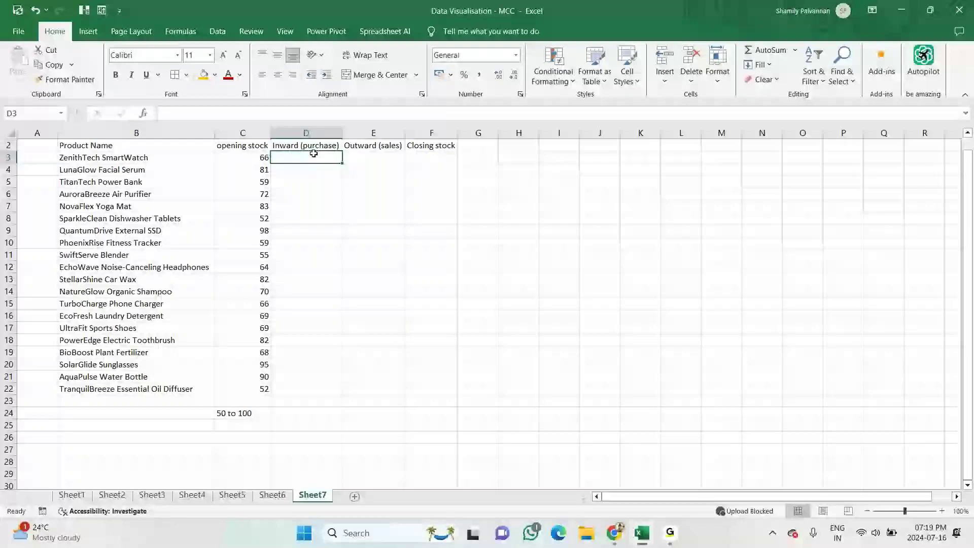
Step: Fill D3 with =RANDBETWEEN(40,60) and paste the purchase figures back as fixed values
text(=RANDBETWEEN(40,)
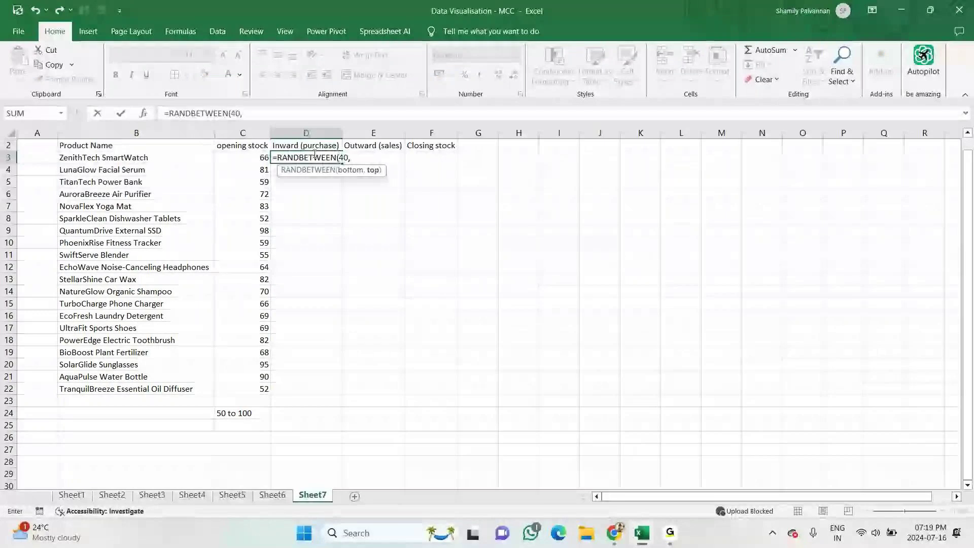
text(60)
key(Return)
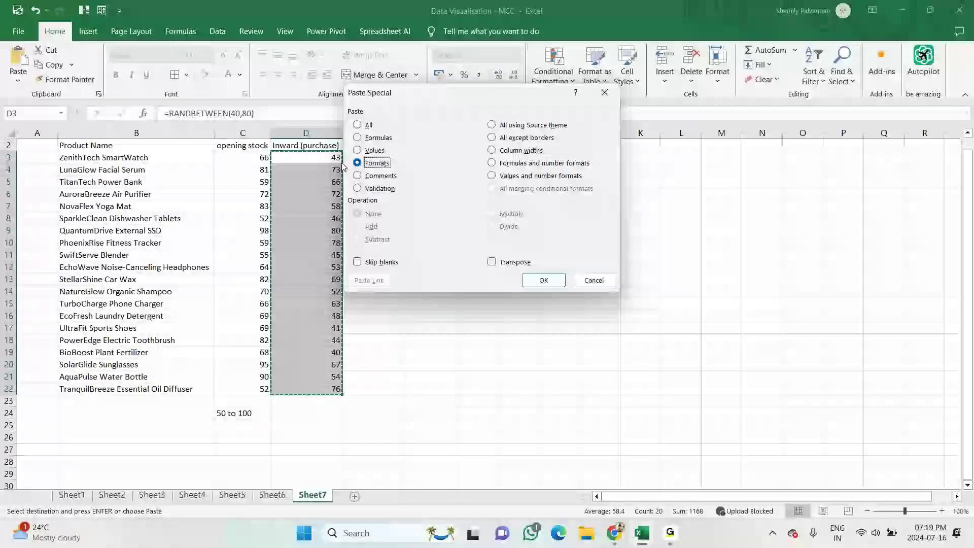
key(Return)
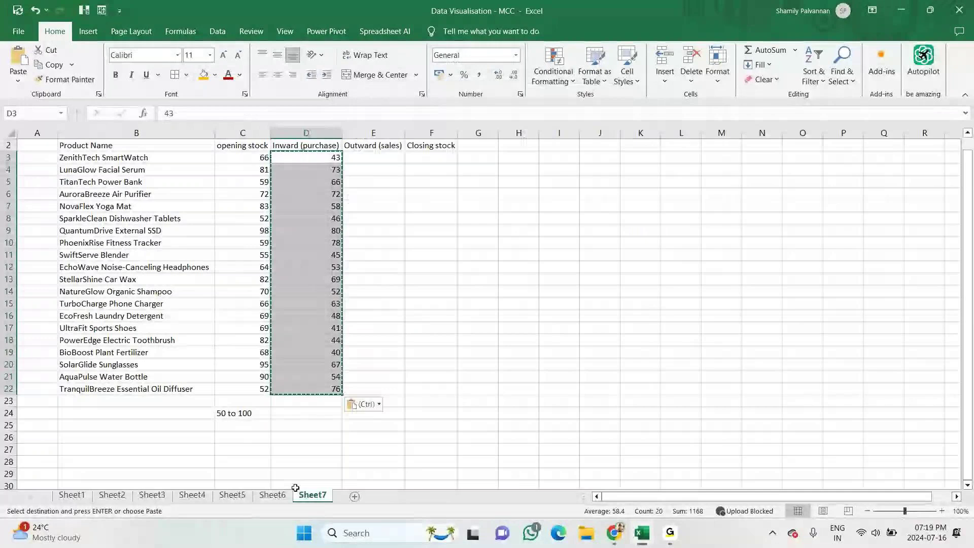
Step: Note '40 to 80' under the Inward column and begin a RANDBETWEEN formula in E3
click(295, 413)
text(40 to 80)
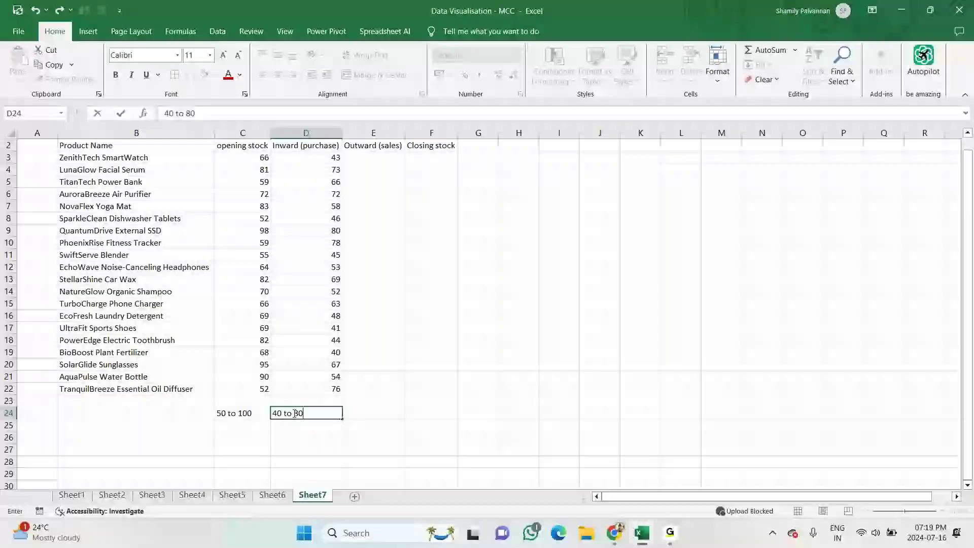
click(363, 158)
text(=ran)
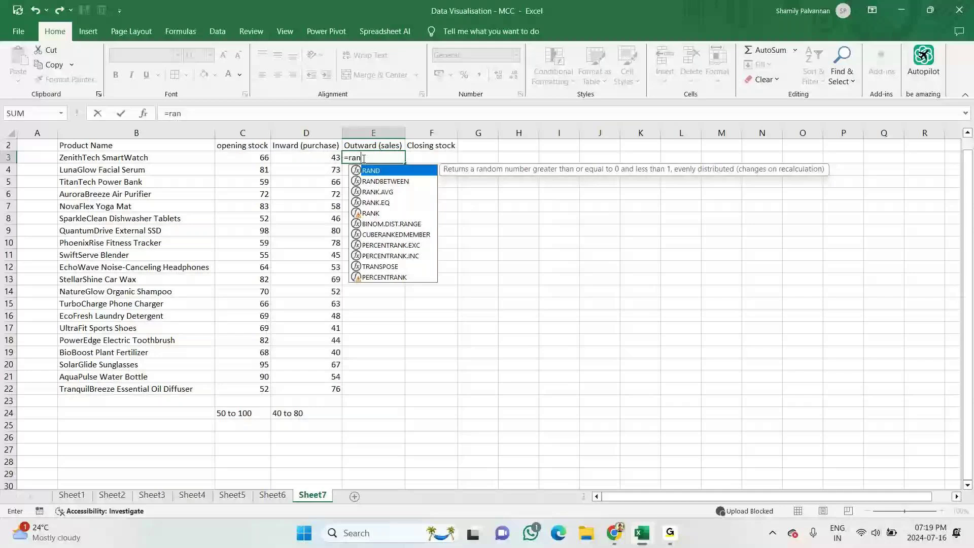
Step: Complete the RANDBETWEEN formula for Outward (sales), briefly switching to another window and back
key(Down)
key(Tab)
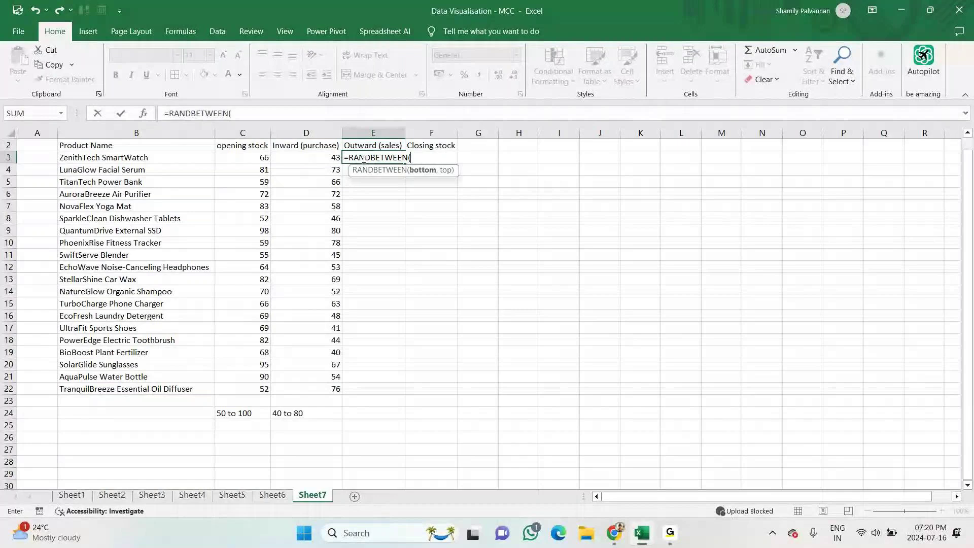
key(alt+Tab)
key(alt+Tab)
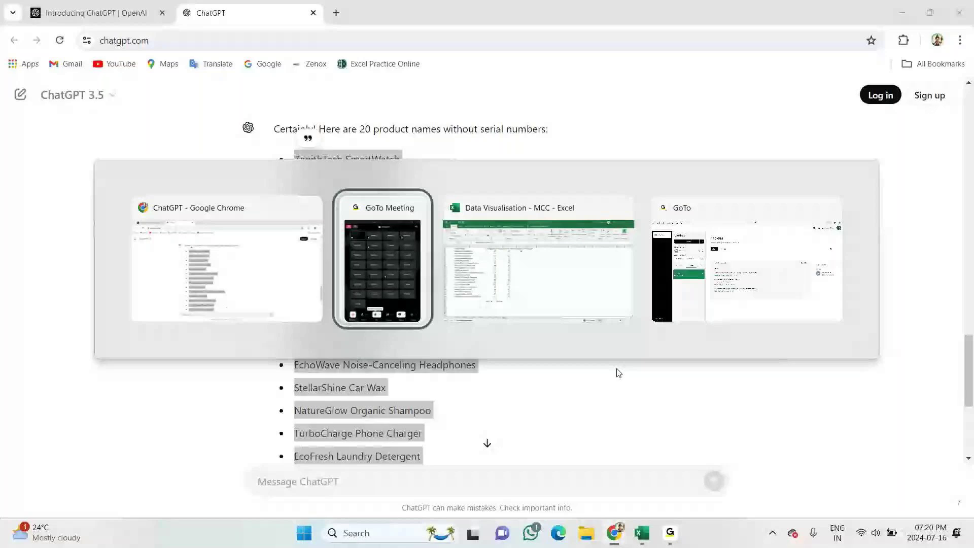
key(alt+Tab)
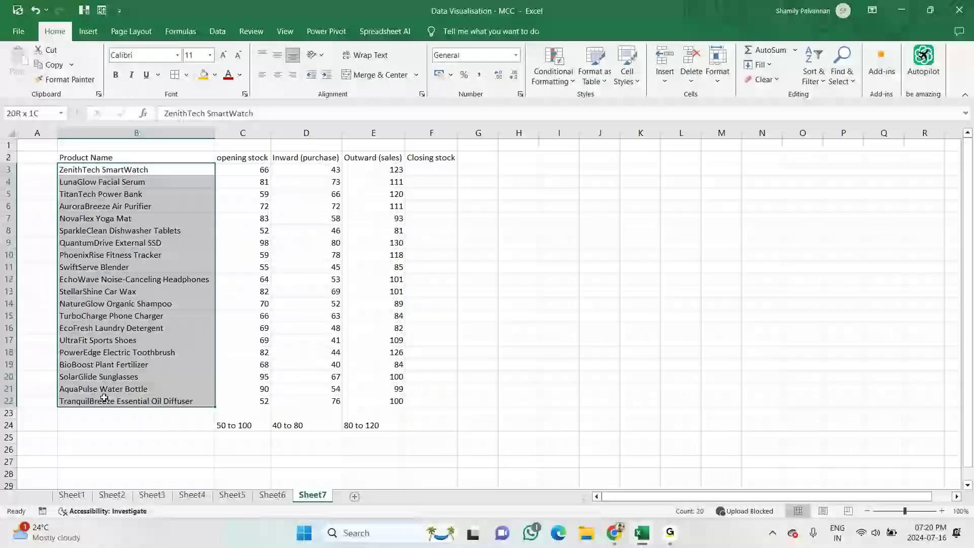
Step: Zoom the stock table to 120% and select E3:E22 to check the Outward sales total
ctrl+scroll(819, 370, up, 2)
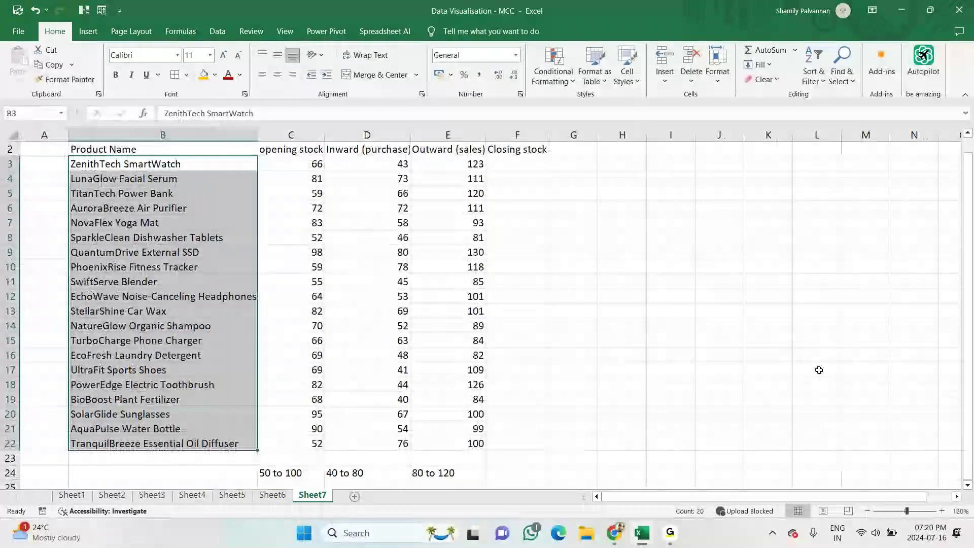
click(448, 149)
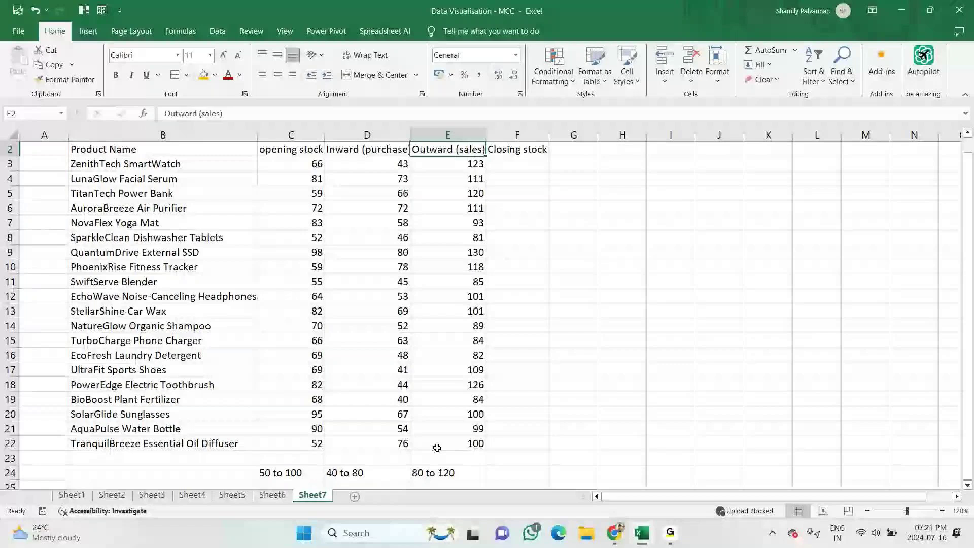
click(517, 267)
drag(474, 164, 411, 439)
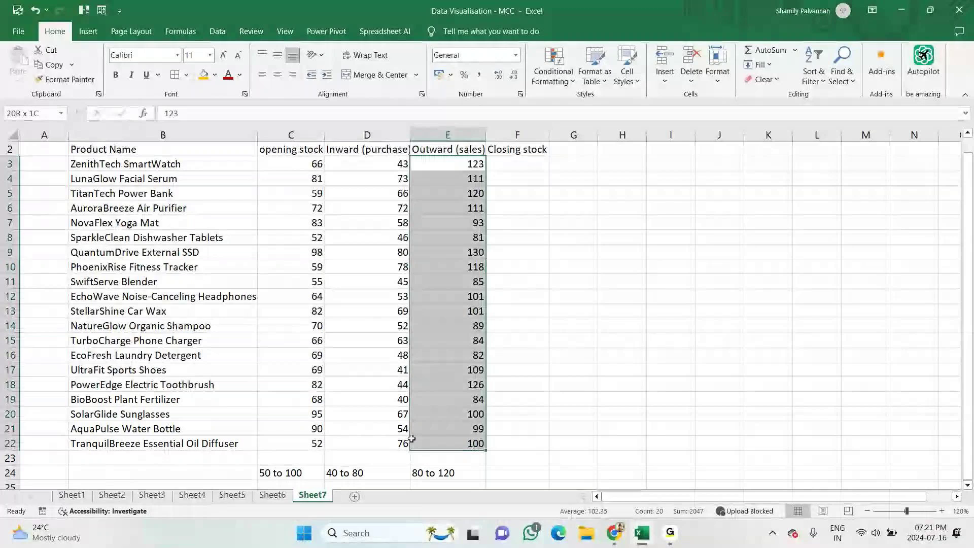
key(Right)
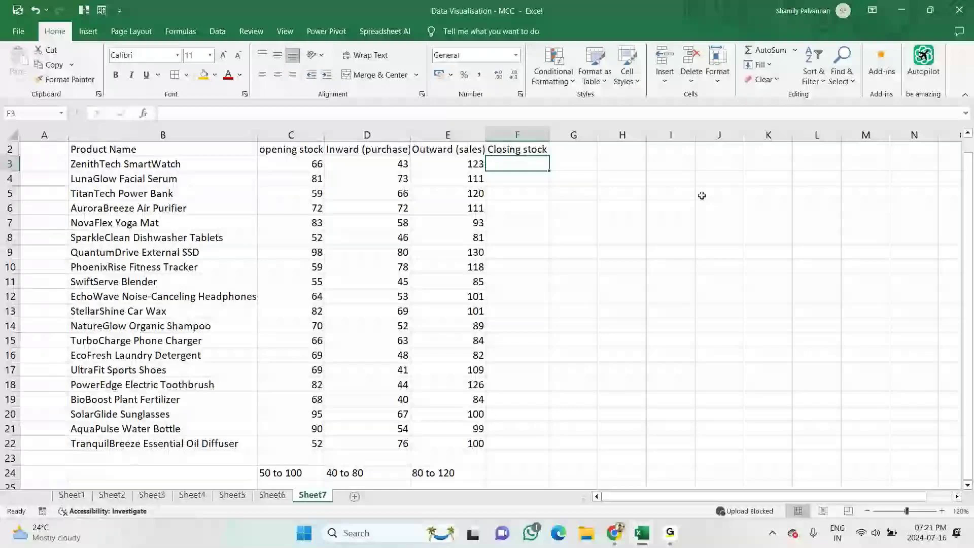
Step: Add a 'Reorder status' heading in G2, select B2:G22 for formatting, and start =C3+ in F3
click(569, 152)
text(Reorder stat)
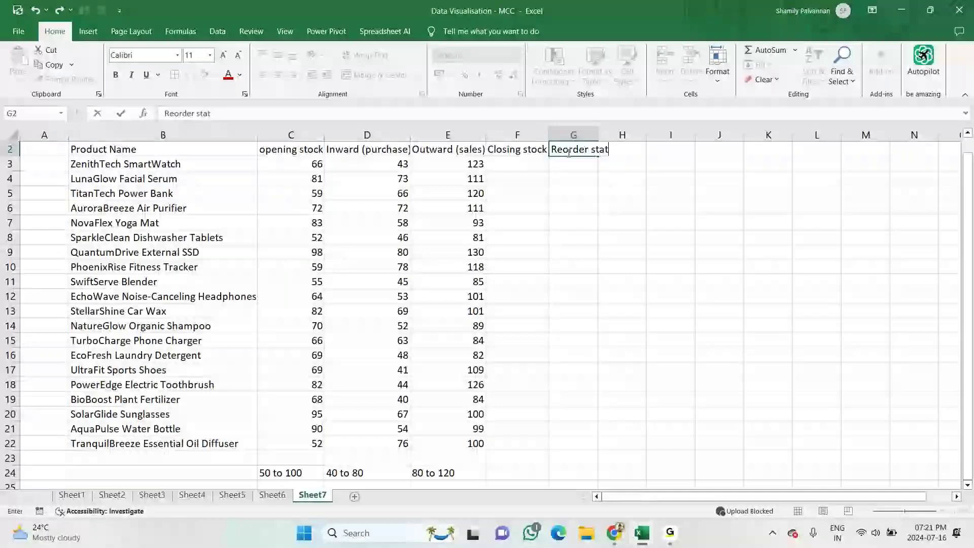
text(us)
key(Return)
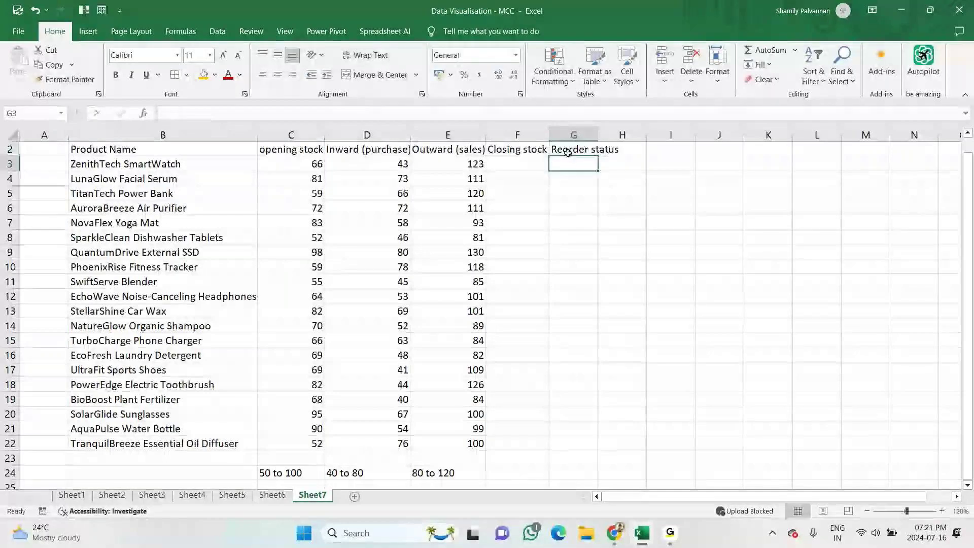
drag(104, 150, 582, 346)
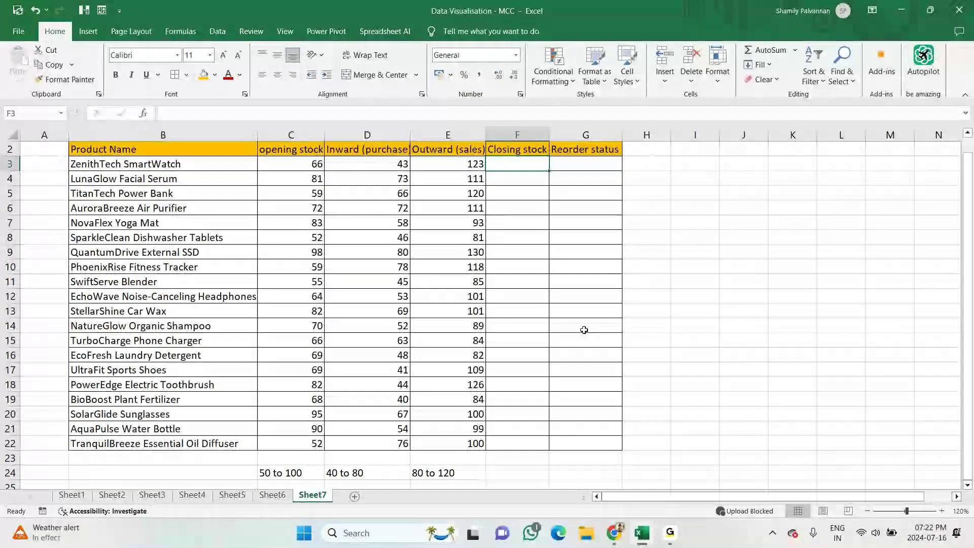
text(=C3+)
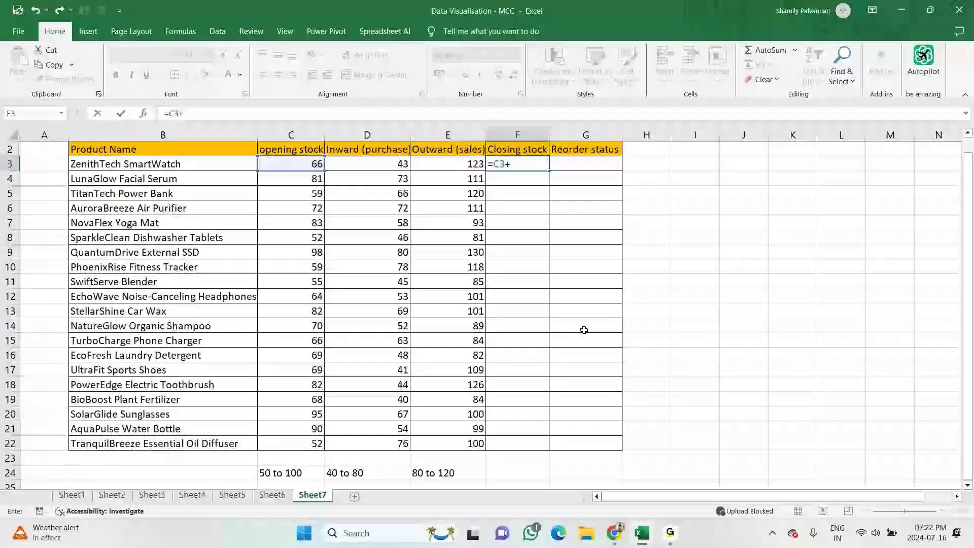
Step: Complete the closing stock formula =C3+D3-E3 in F3, then begin a note in J5
text(D3-E3)
key(Return)
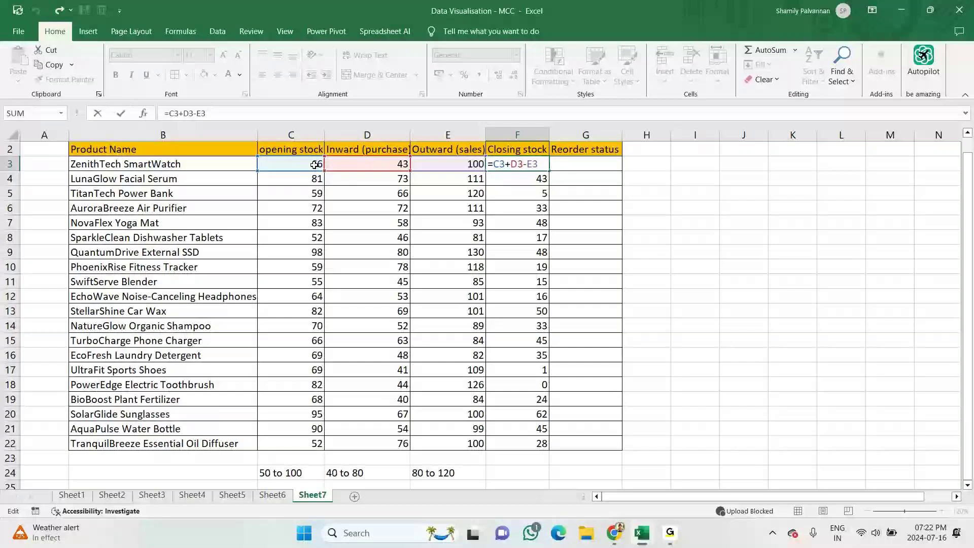
click(743, 193)
text(id)
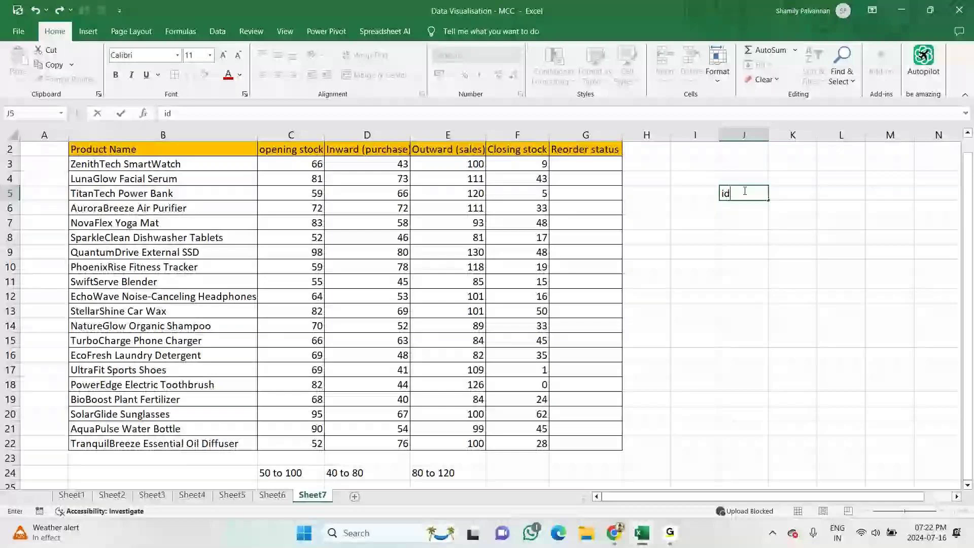
Step: Write the J5 note: if closing stock is less than 20, display as RE-ORDER
key(BackSpace)
text(f closing stock is less)
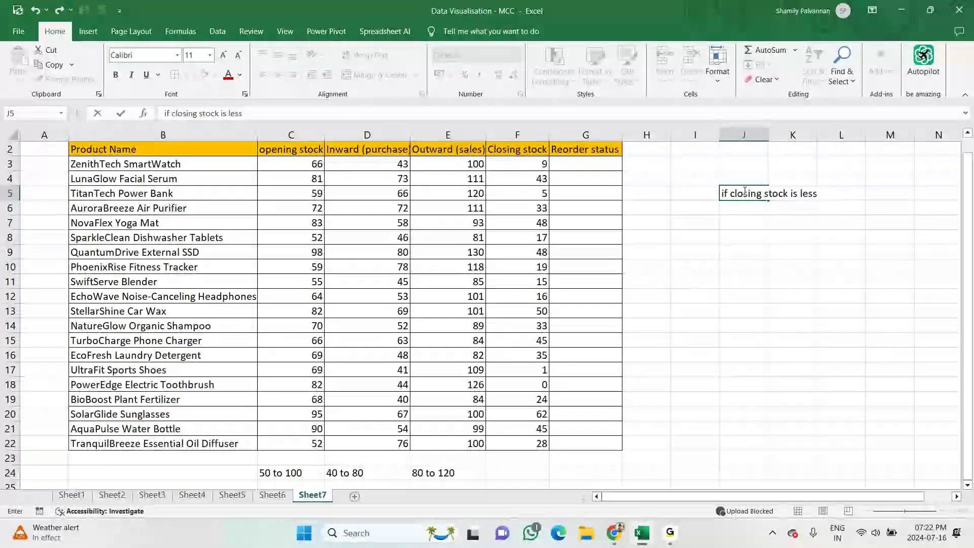
text( than 20,)
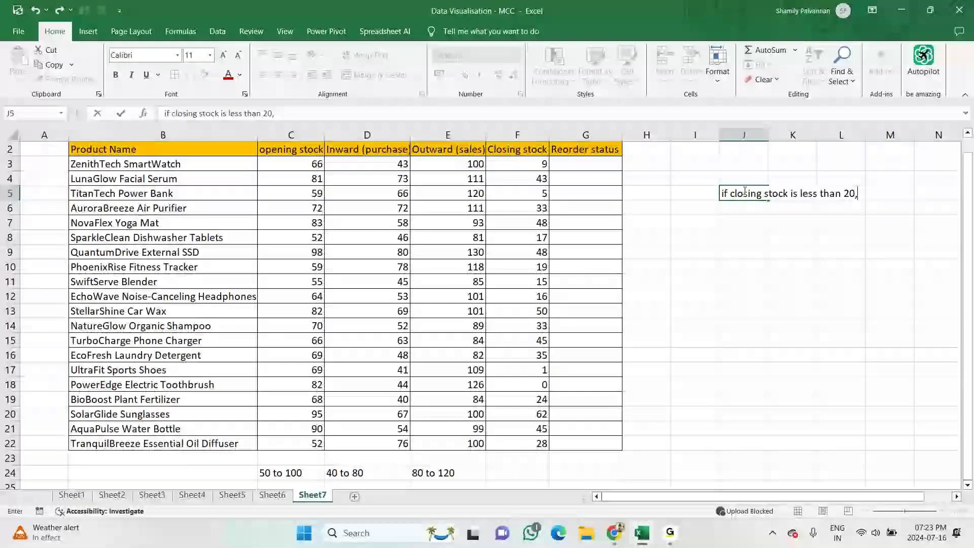
text(display as REORD===)
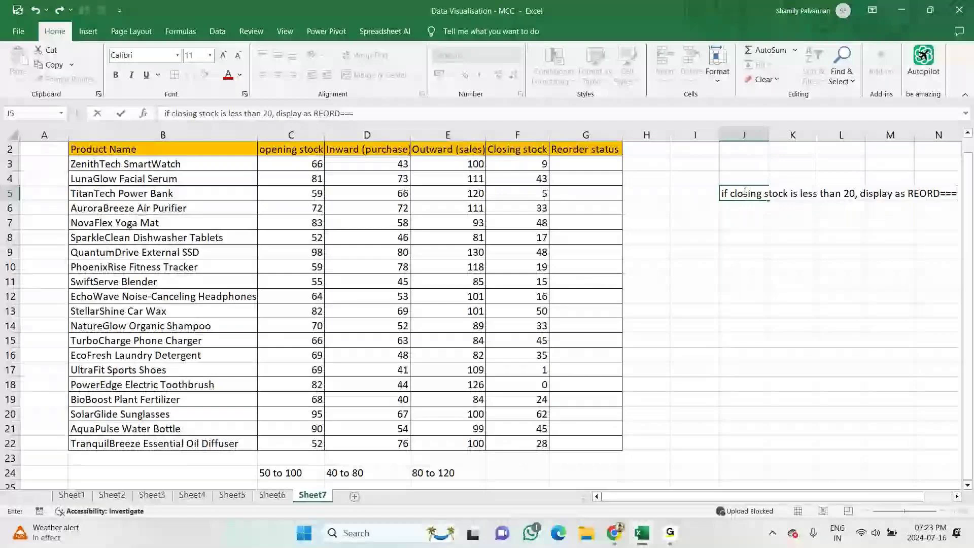
key(Return)
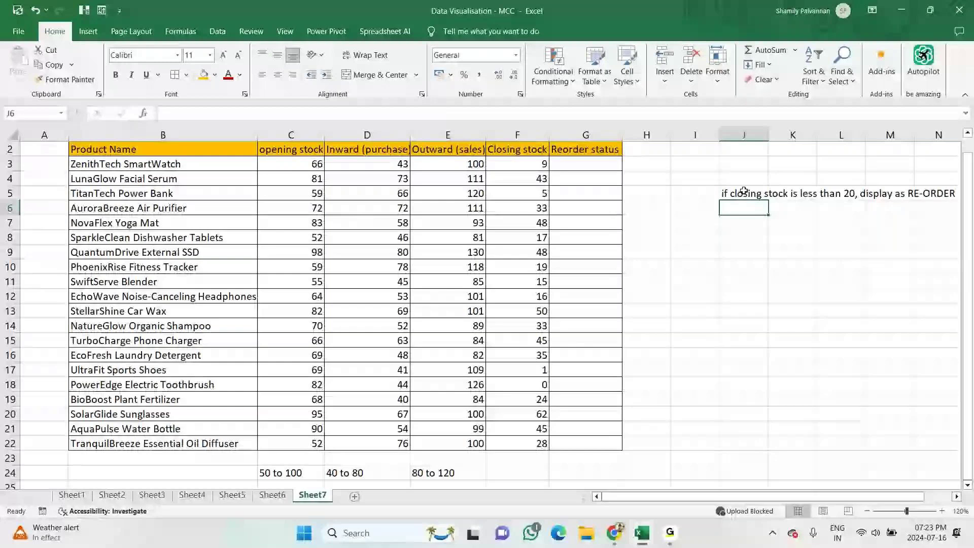
Step: Write the J6 note: if closing stock is greater than 20, display as Stock in hand
text(if closing stock is less than 20, display as RE-ORDER)
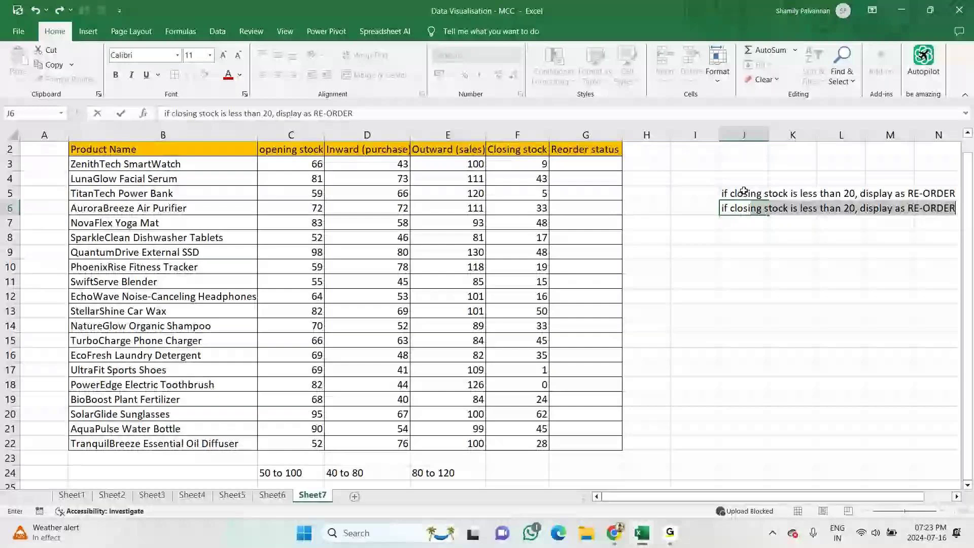
text(greater than 20, display as Stoc)
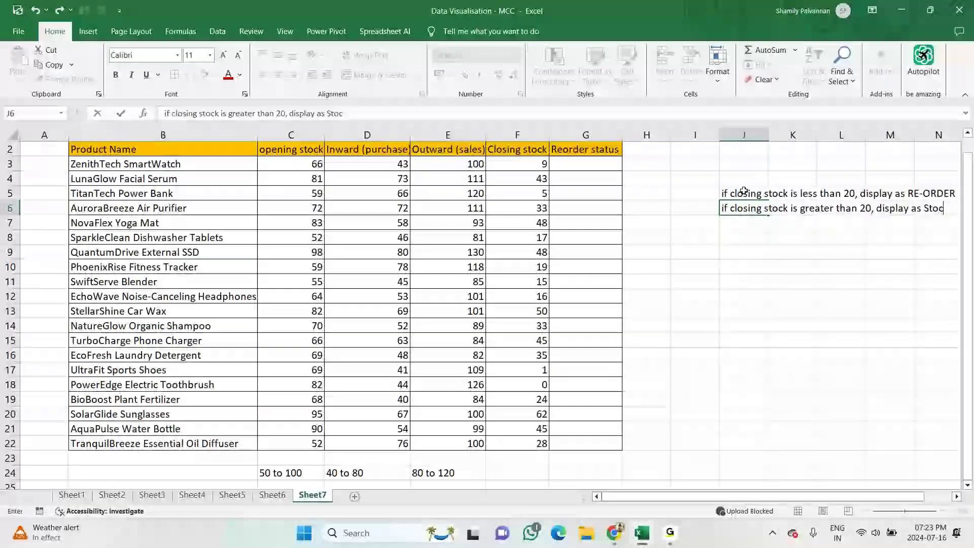
text(k in)
key(Return)
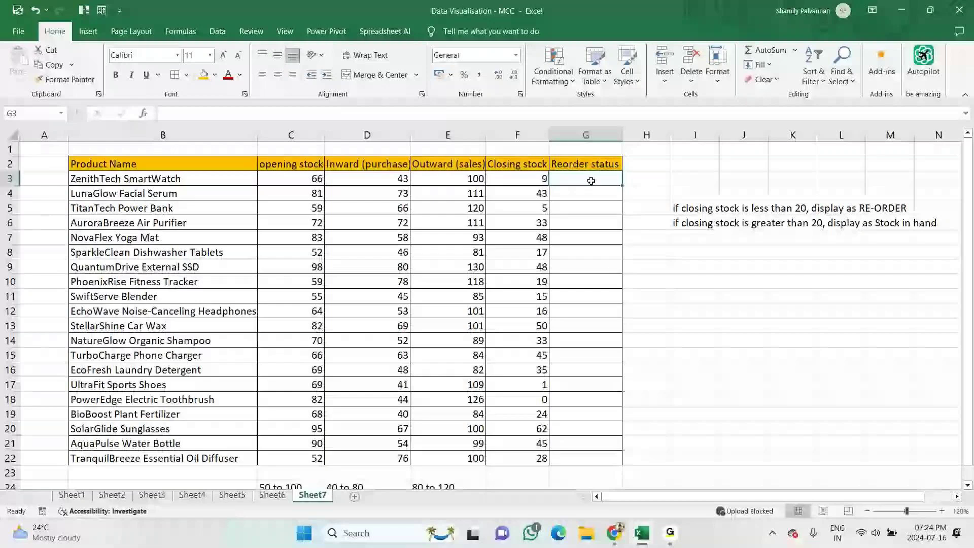
mouse_move(930, 9)
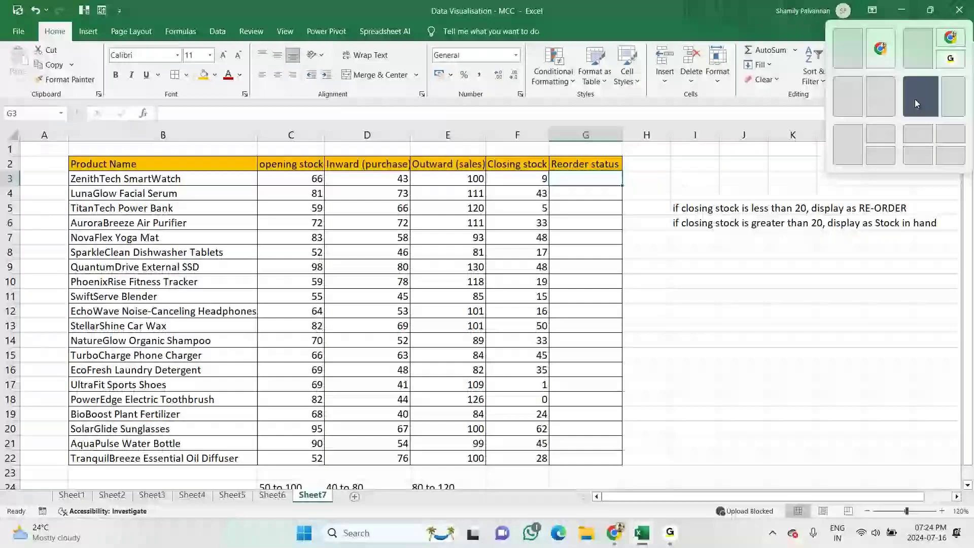
click(915, 99)
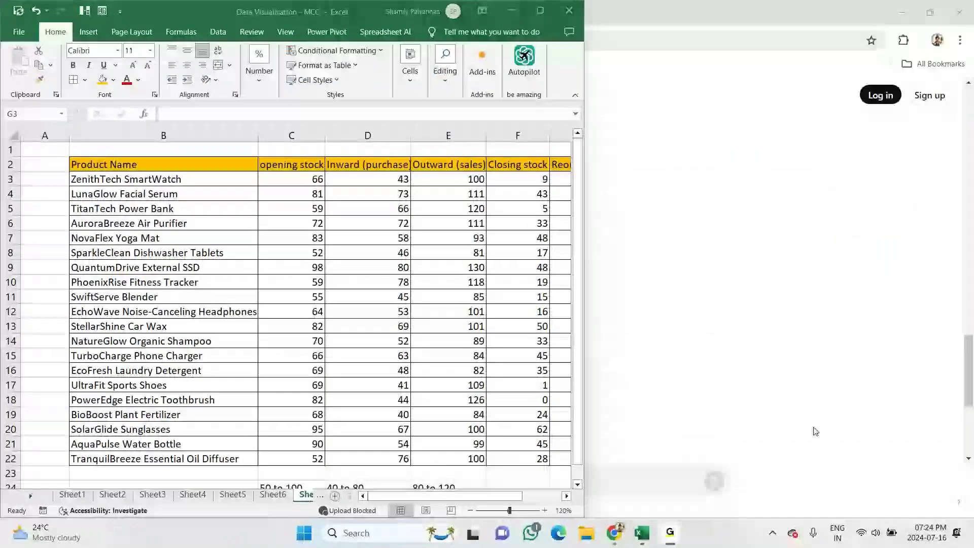
click(557, 500)
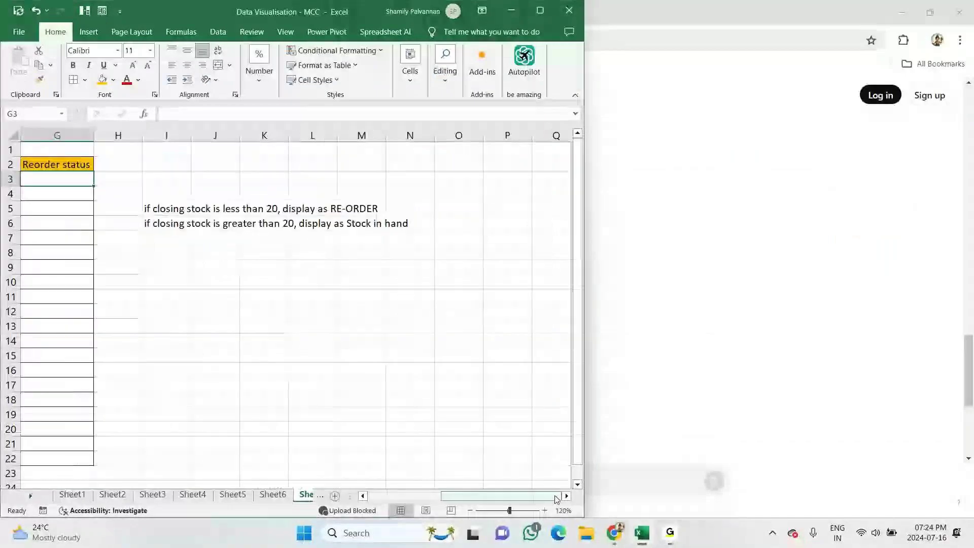
click(365, 498)
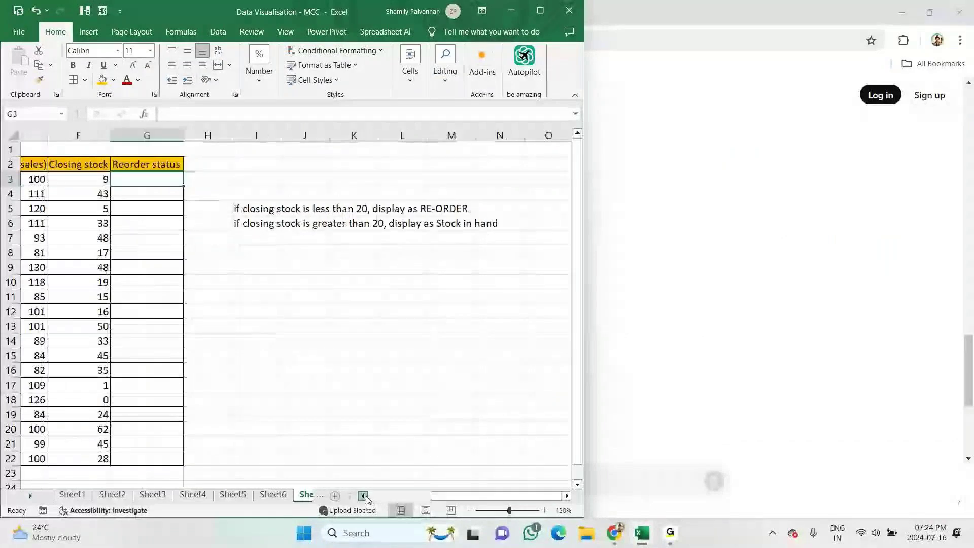
click(365, 499)
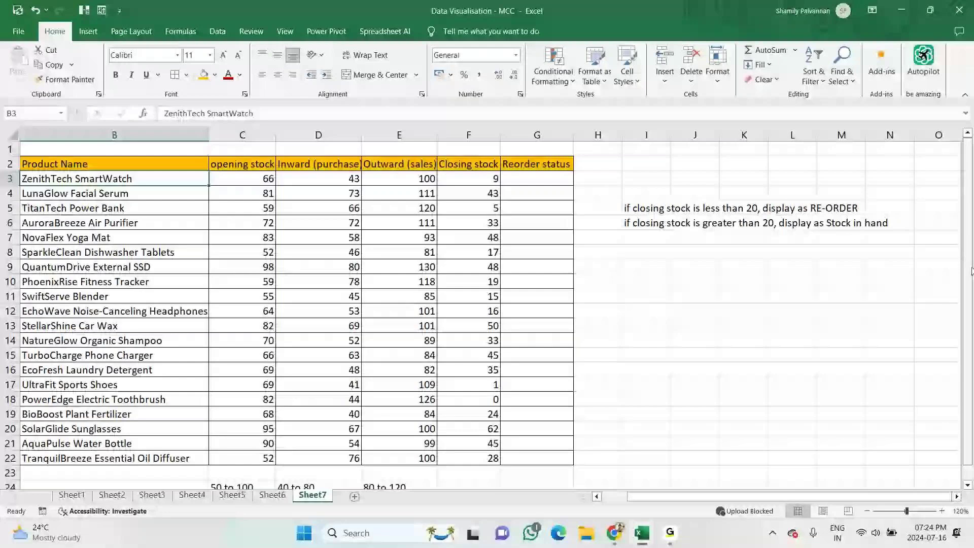
Step: In G3, start the formula =IF(F3<20,"RE- to flag closing stock below 20
click(550, 178)
text(=IF()
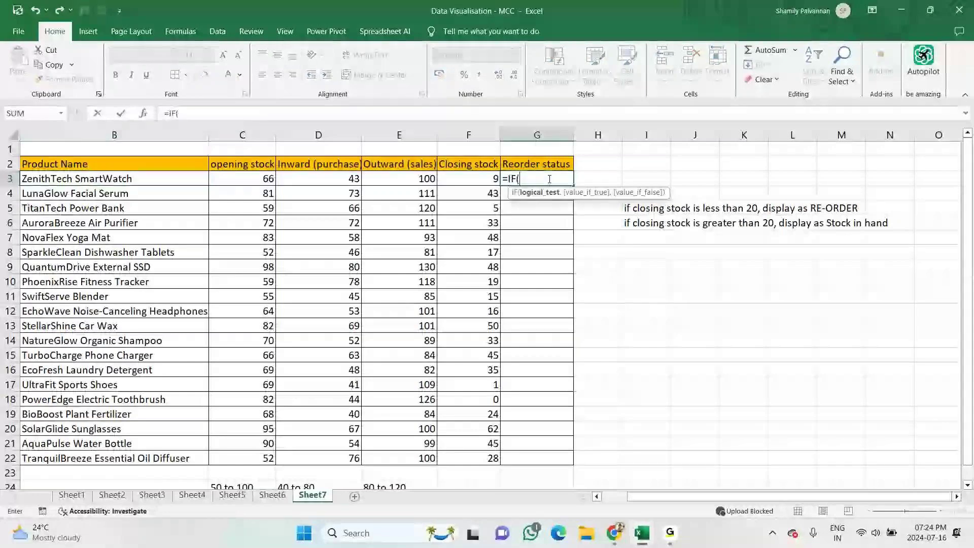
key(Left)
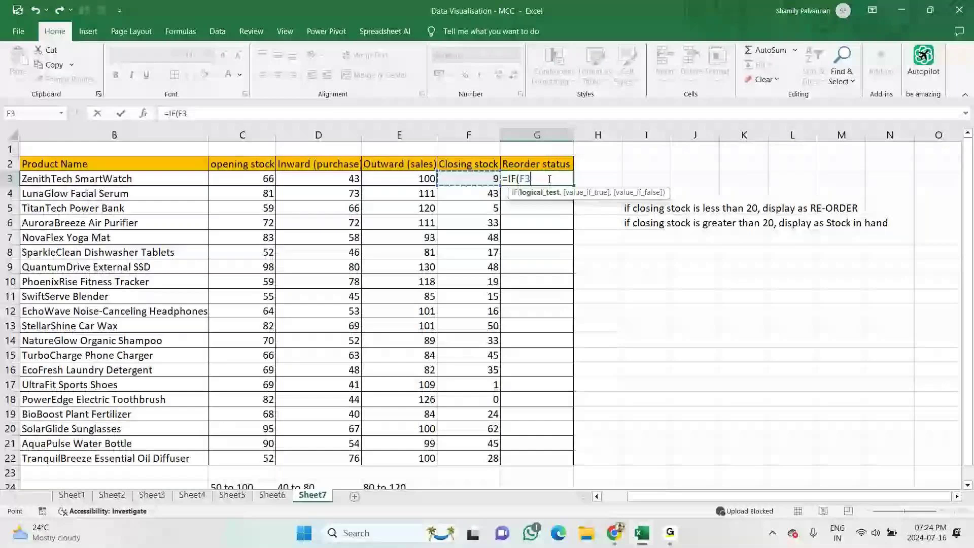
text(<20,"RE-)
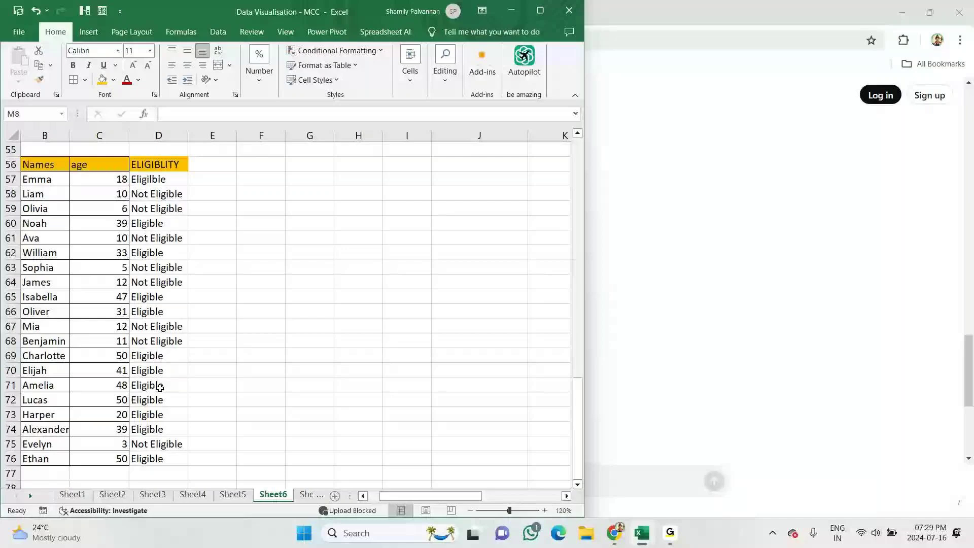
Step: Scroll up to review Sheet6's eligibility table, then show the desktop with Windows+D
scroll(309, 352, up, 5)
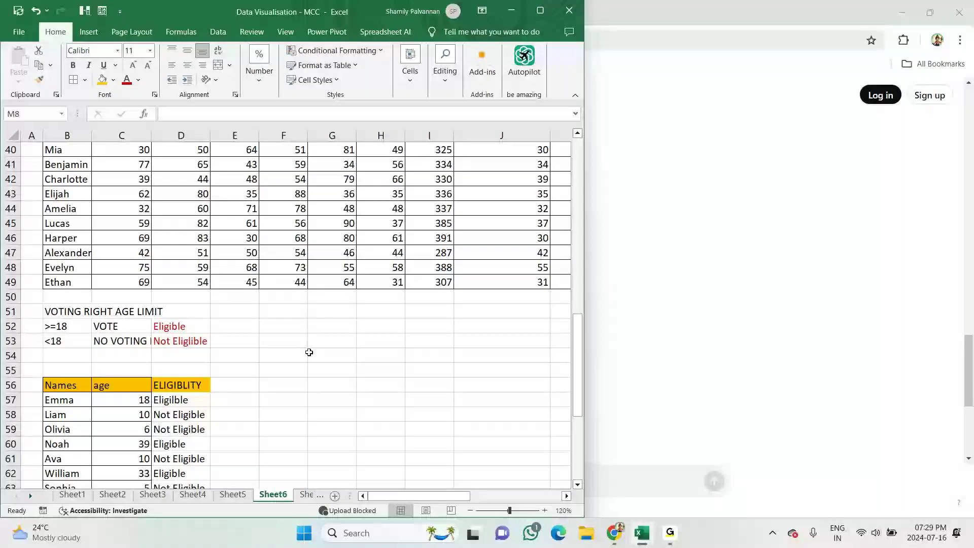
key(super+d)
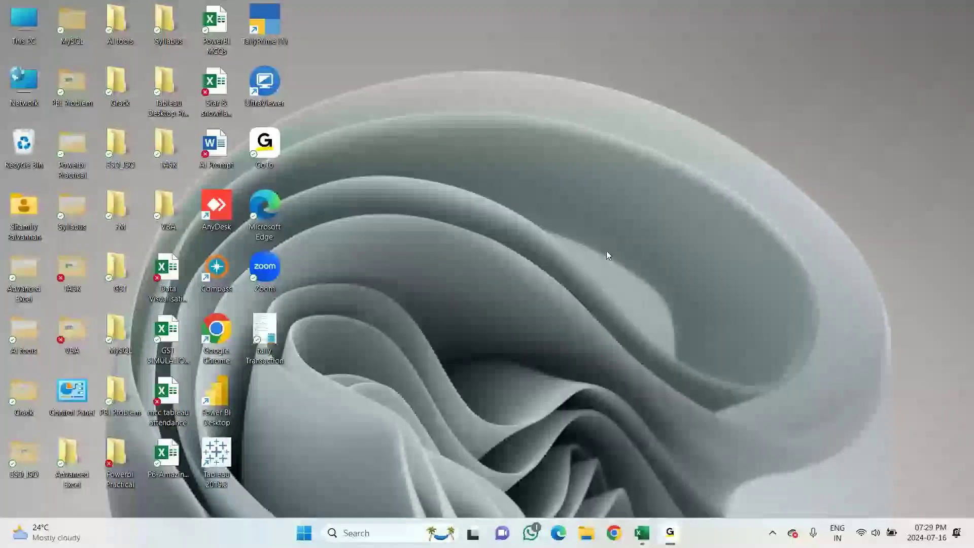